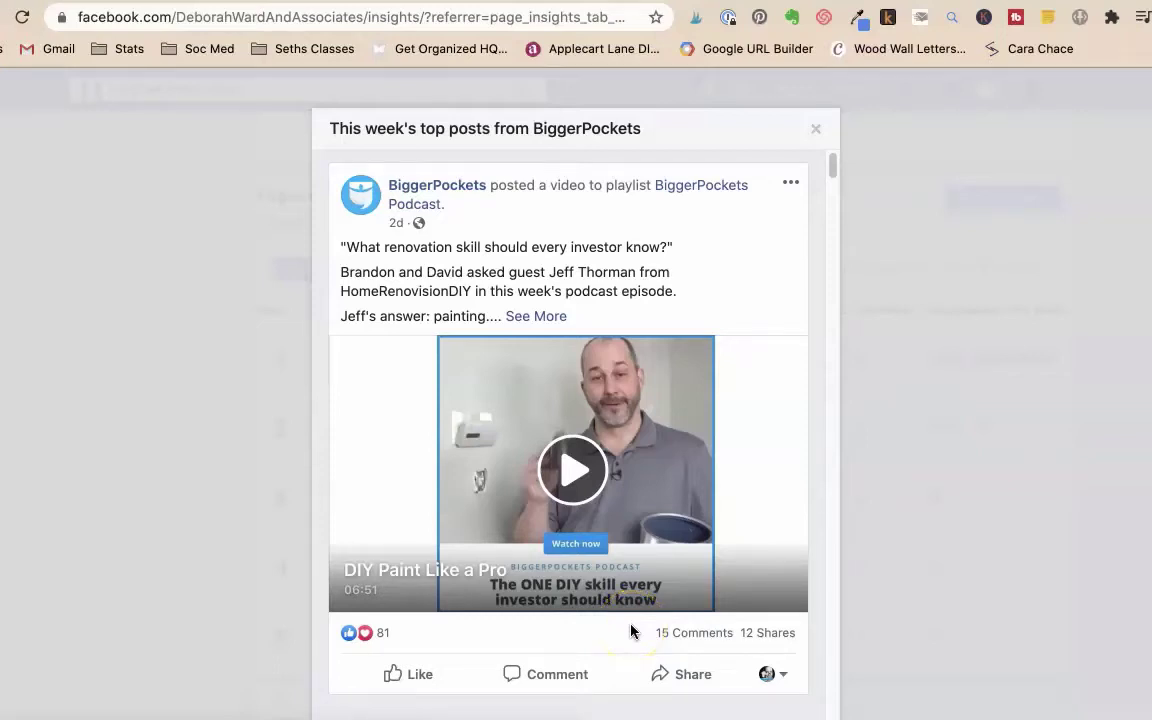
Close BiggerPockets' top-posts popup and scroll through the Pages to Watch table
click(828, 500)
click(831, 167)
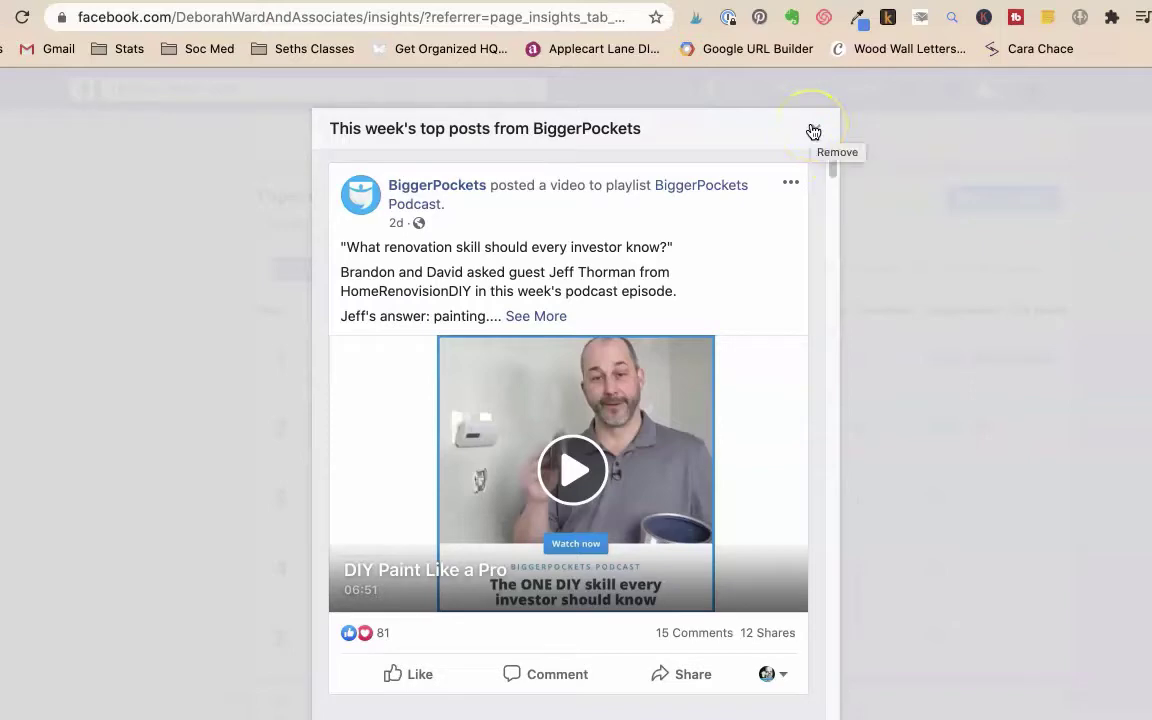
click(813, 132)
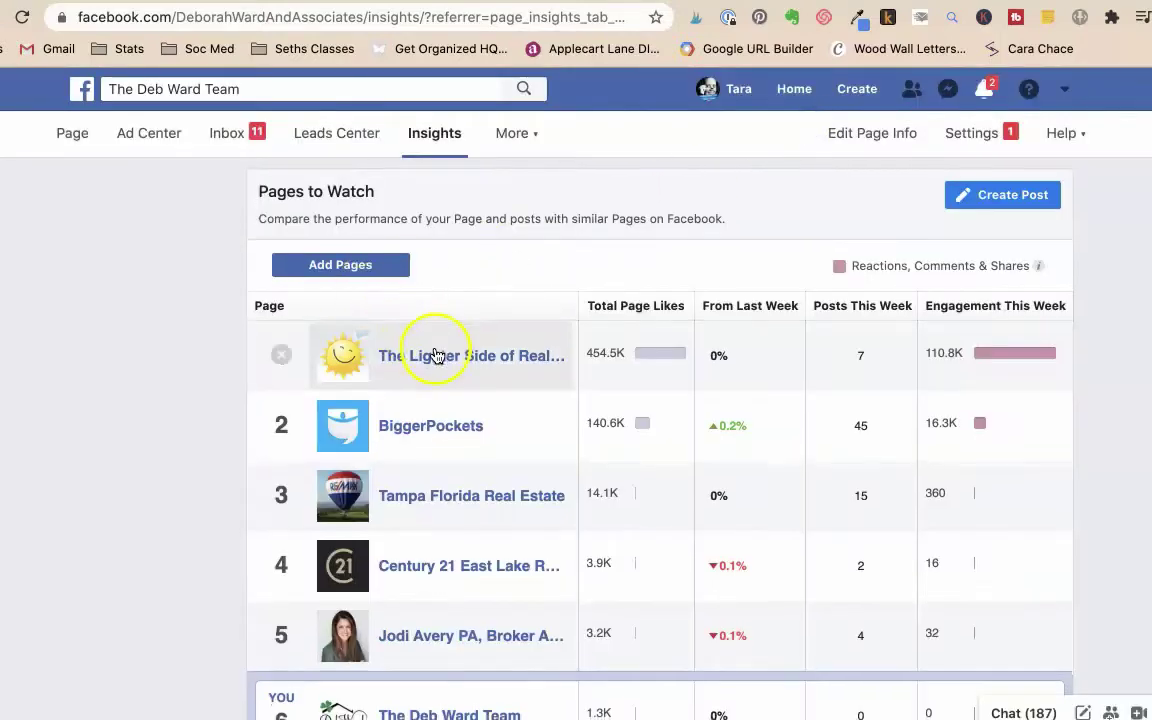
scroll(435, 355, down, 1)
scroll(436, 358, down, 3)
scroll(437, 360, down, 1)
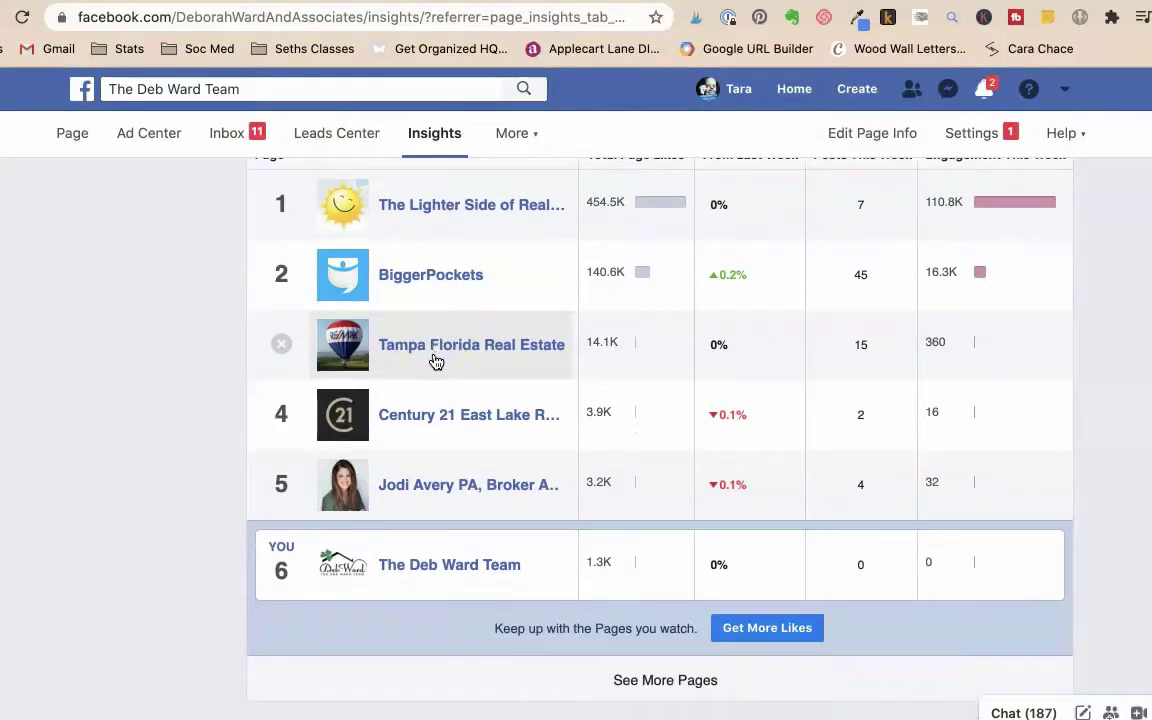
scroll(435, 360, up, 2)
scroll(437, 359, up, 1)
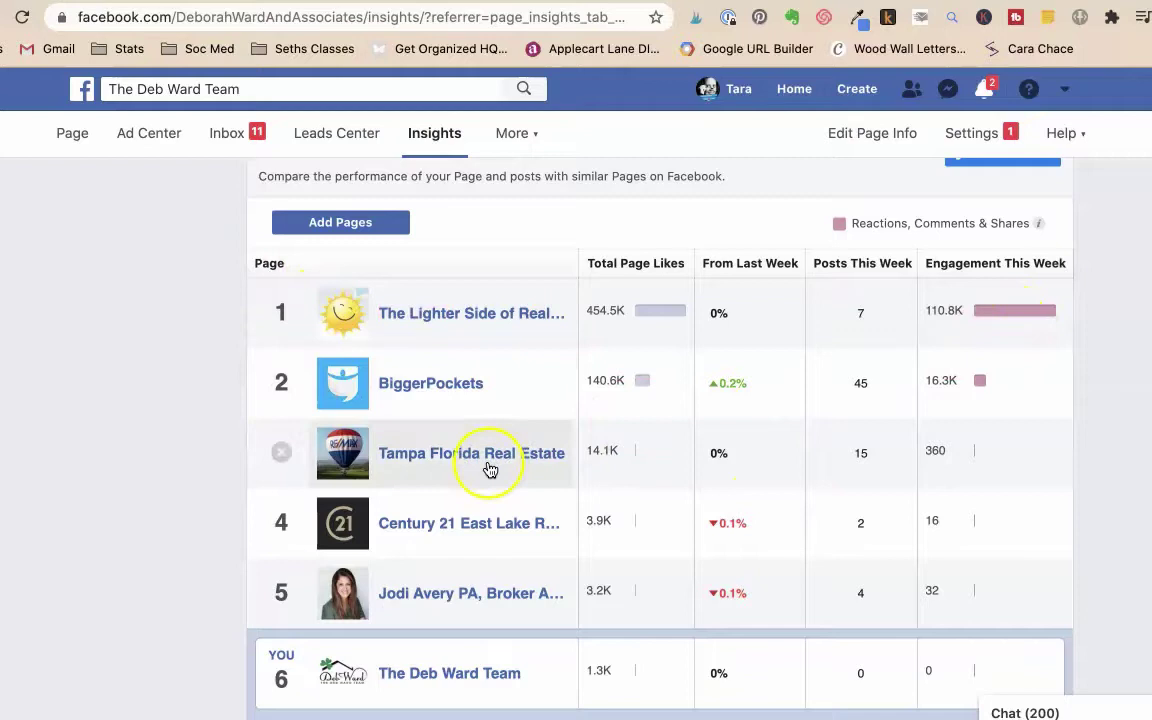
Open the fifth watched page's top posts and play its video of three people celebrating
click(452, 598)
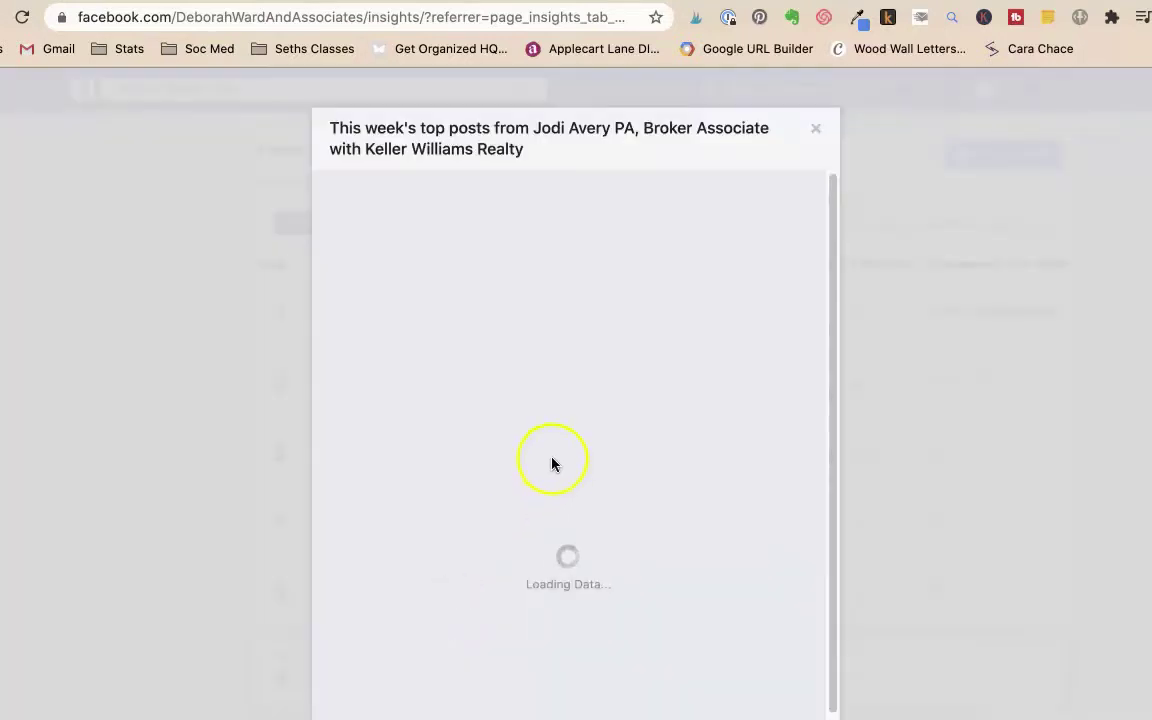
scroll(558, 458, down, 2)
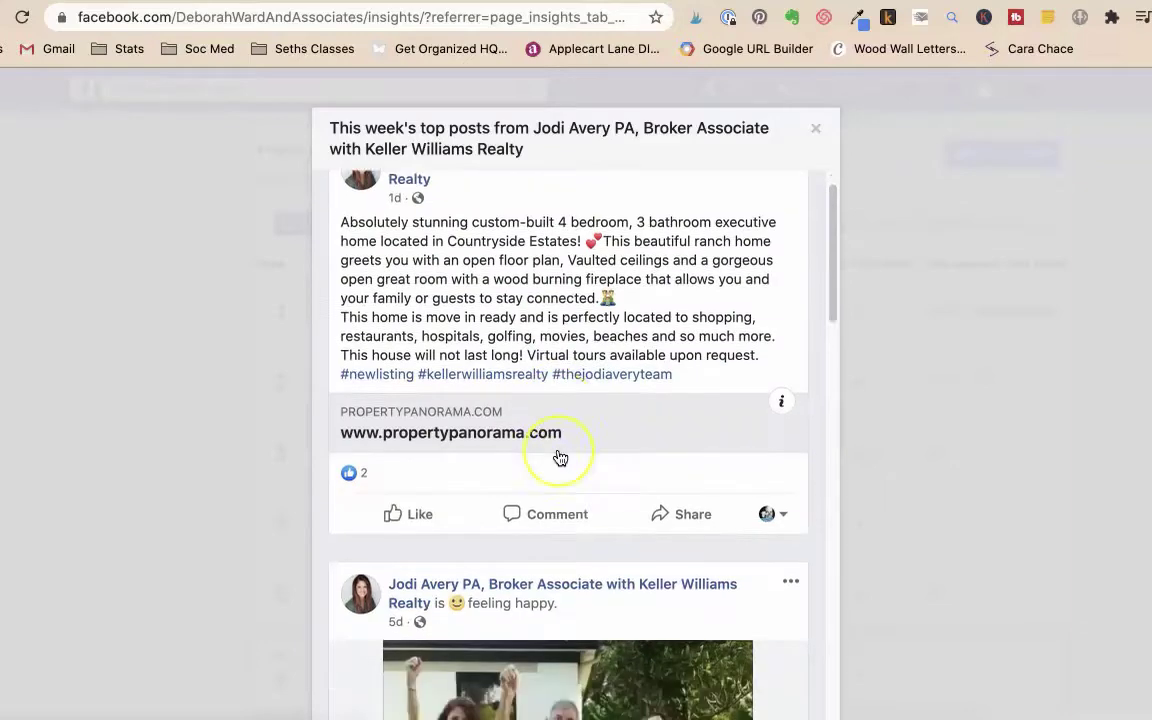
scroll(558, 458, down, 6)
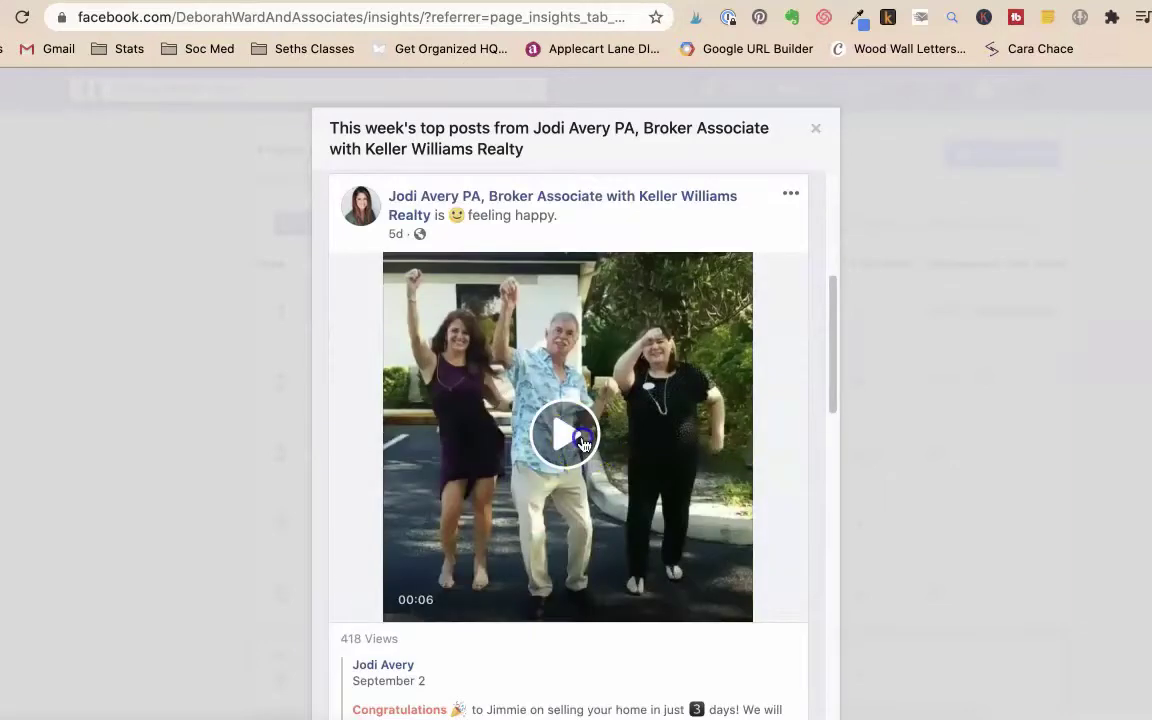
click(584, 443)
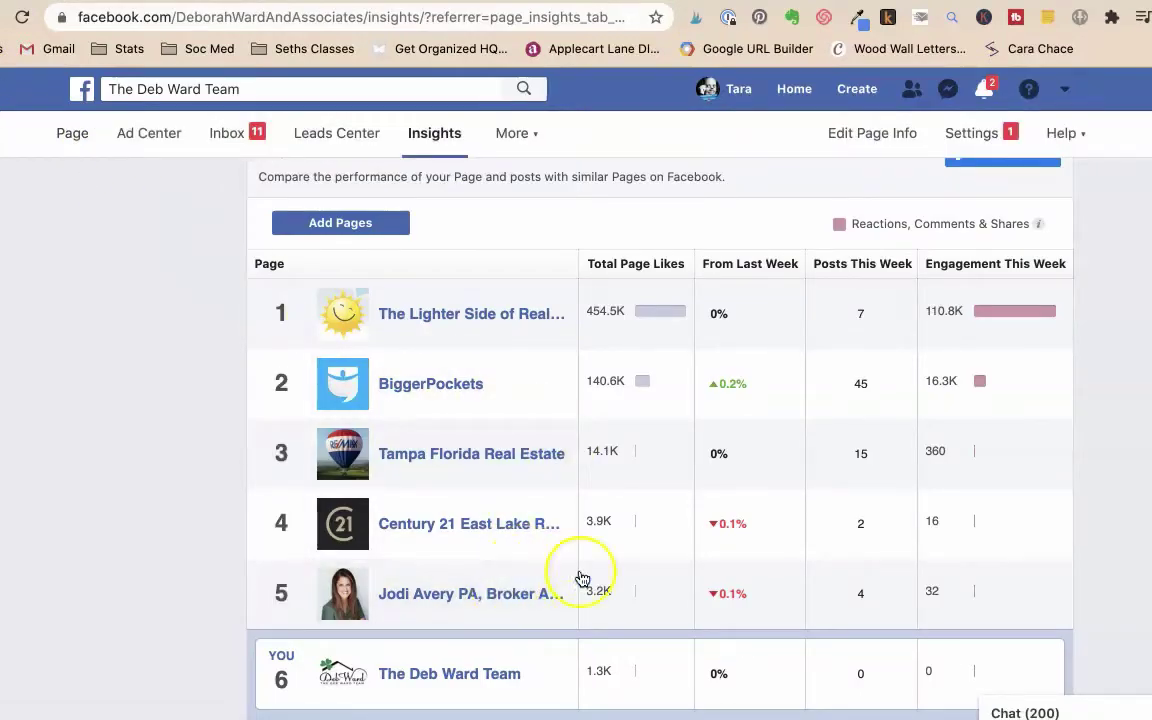
View BiggerPockets' top posts this week, close the popup, and scroll up to Your 5 Most Recent Posts
scroll(812, 468, up, 3)
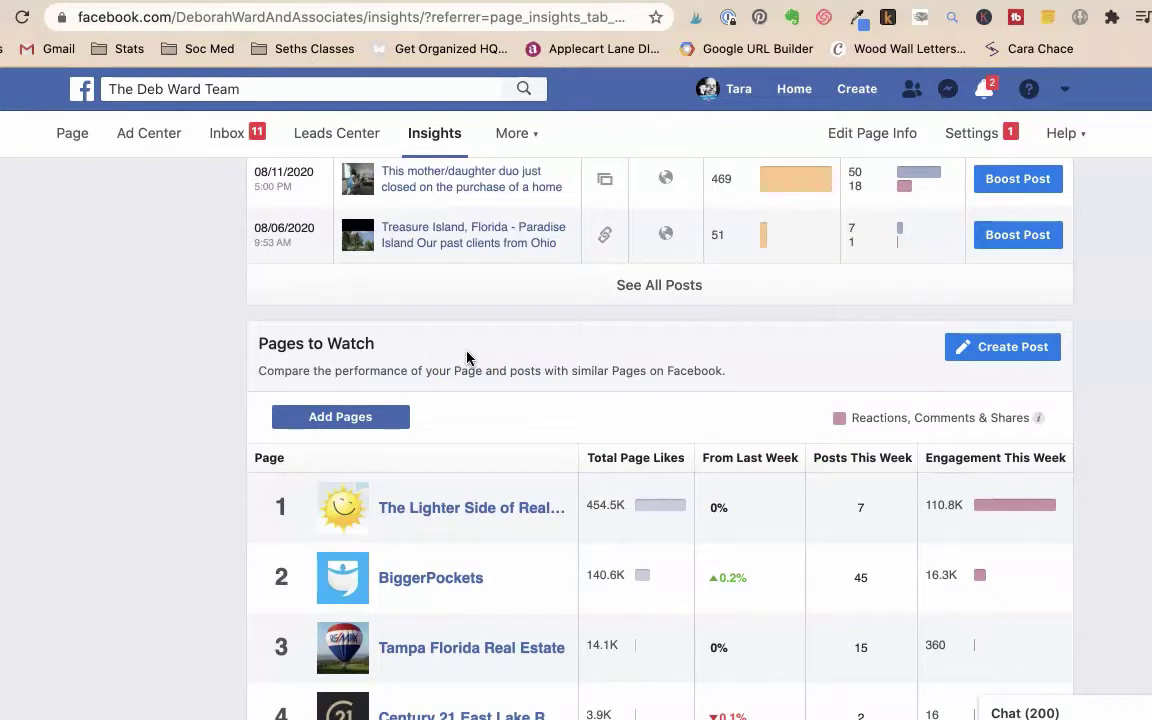
click(425, 575)
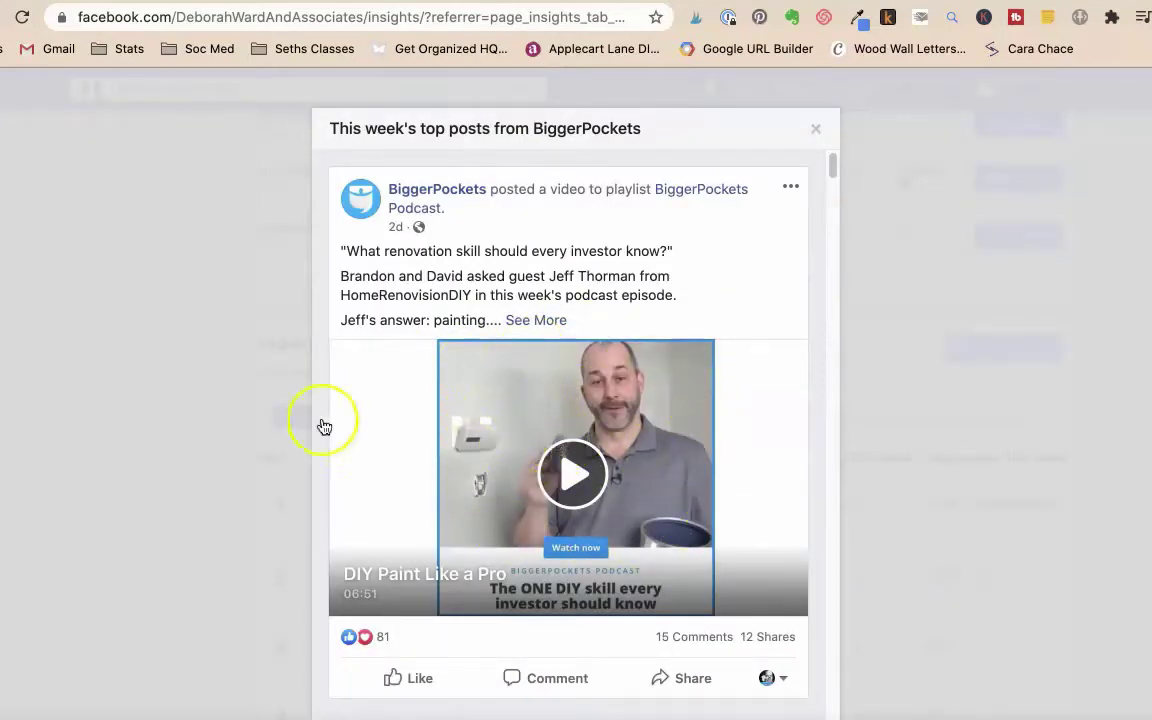
click(221, 393)
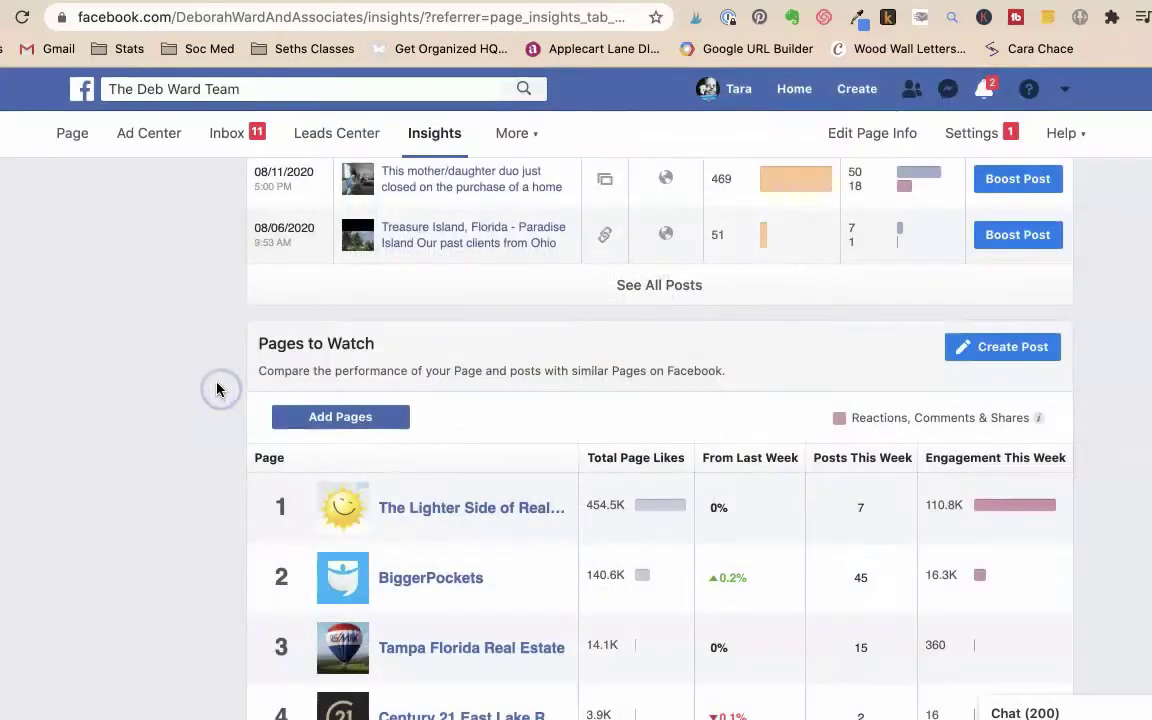
scroll(910, 430, up, 3)
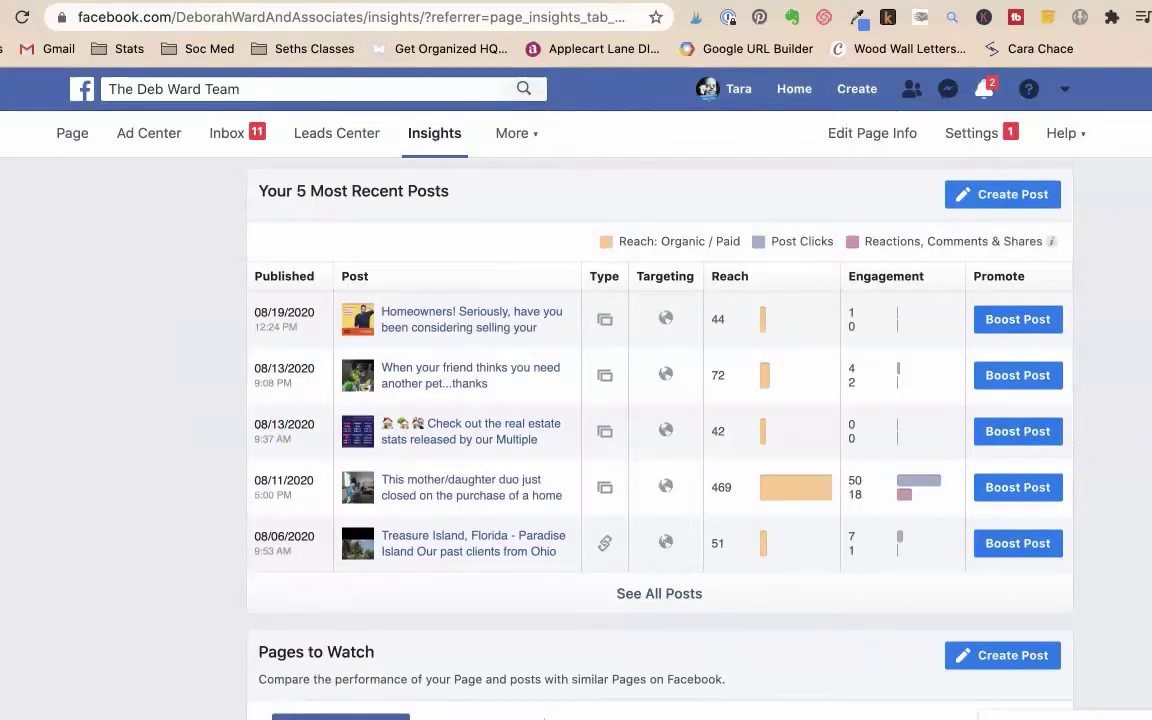
key(super+Tab)
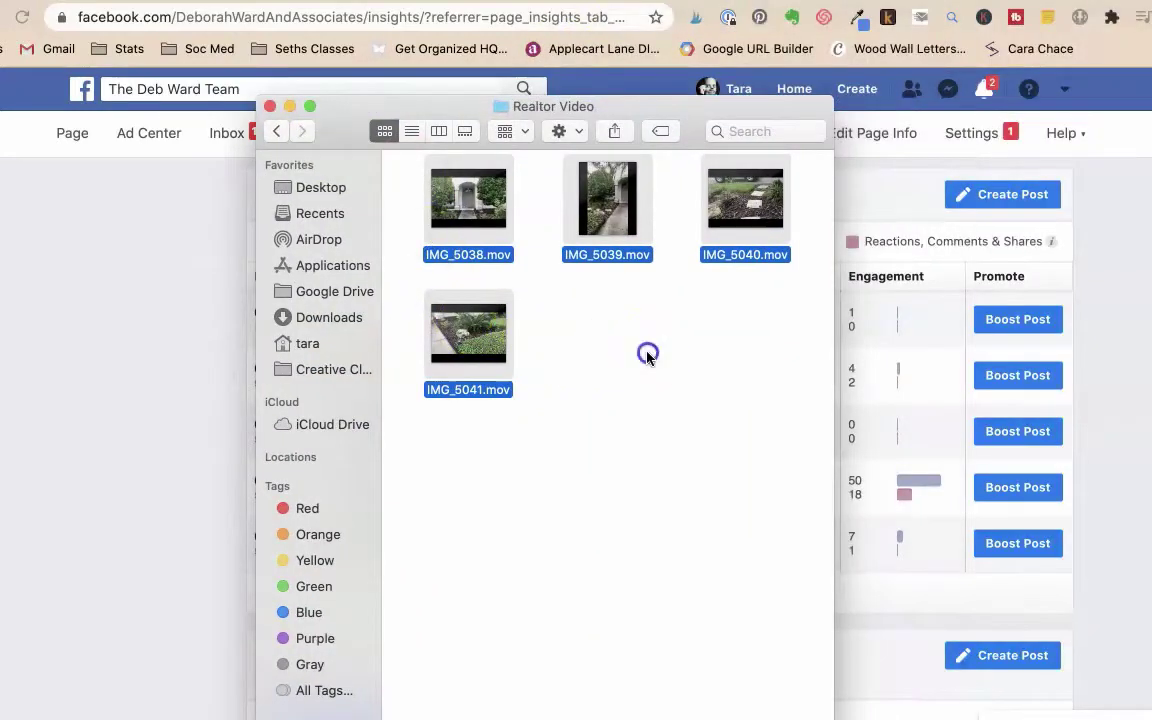
click(558, 350)
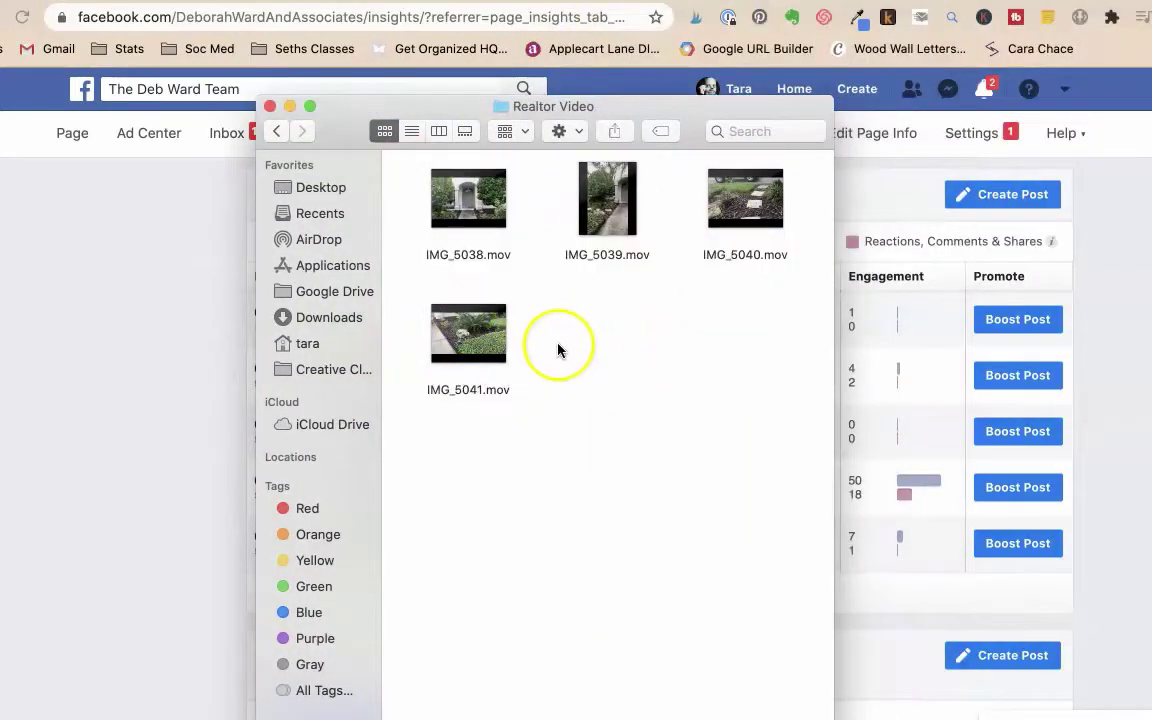
mouse_move(490, 363)
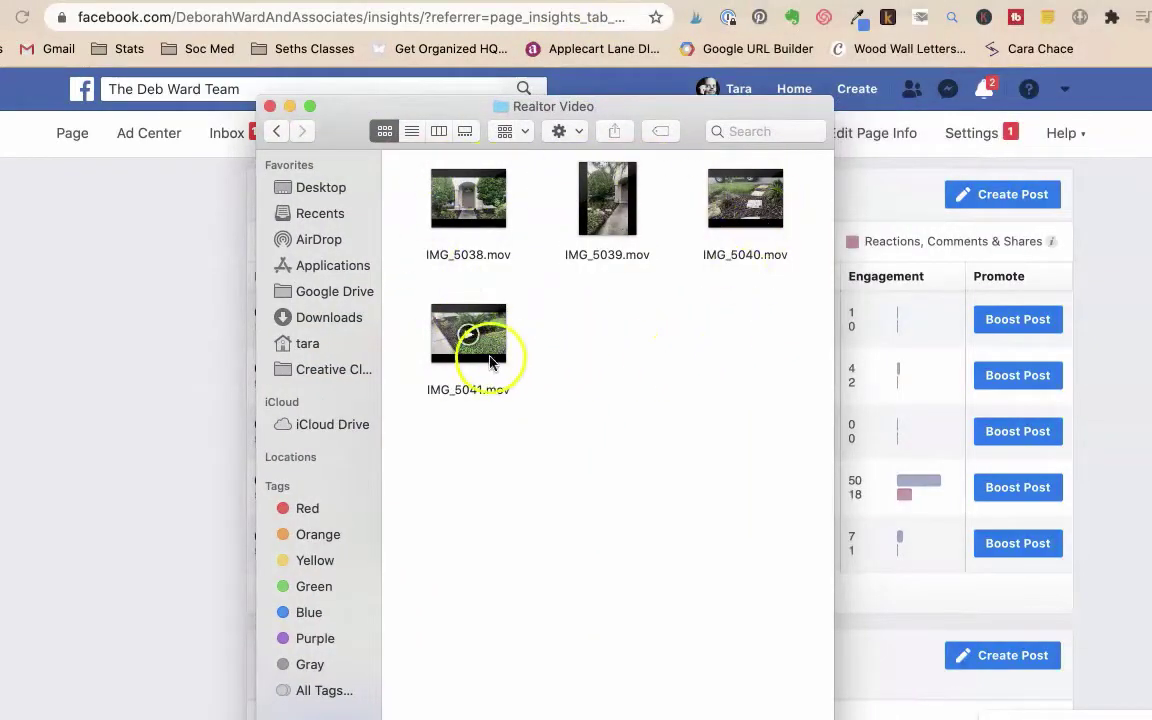
mouse_move(447, 222)
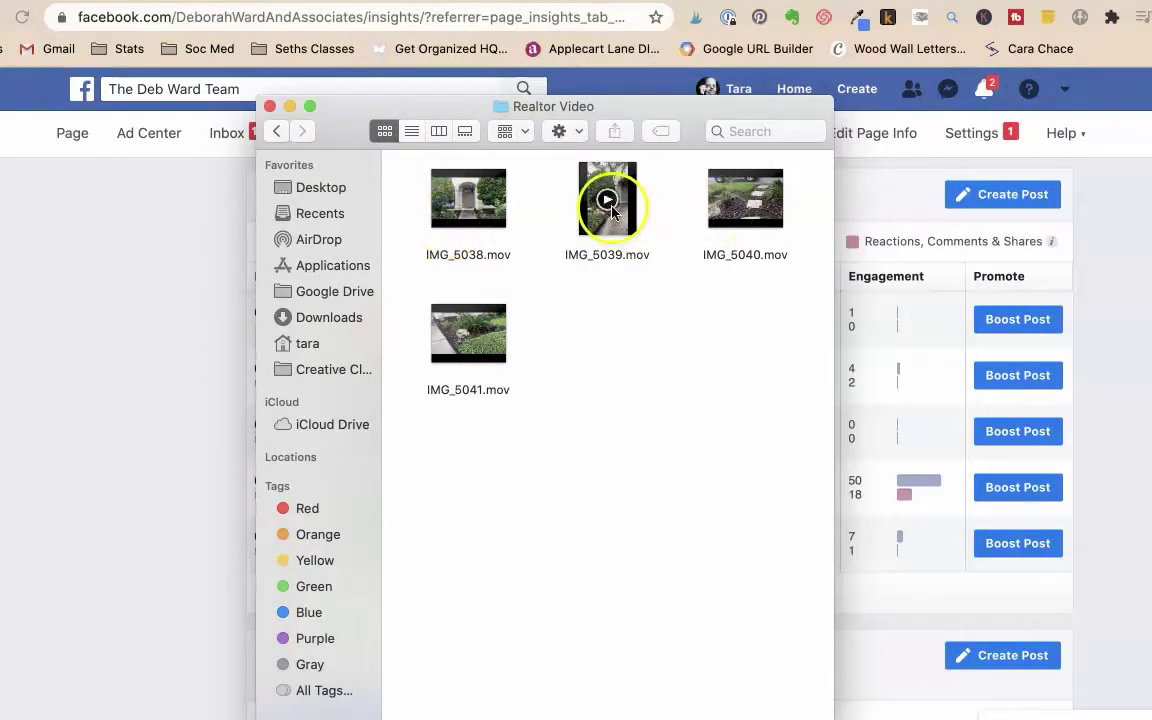
mouse_move(441, 368)
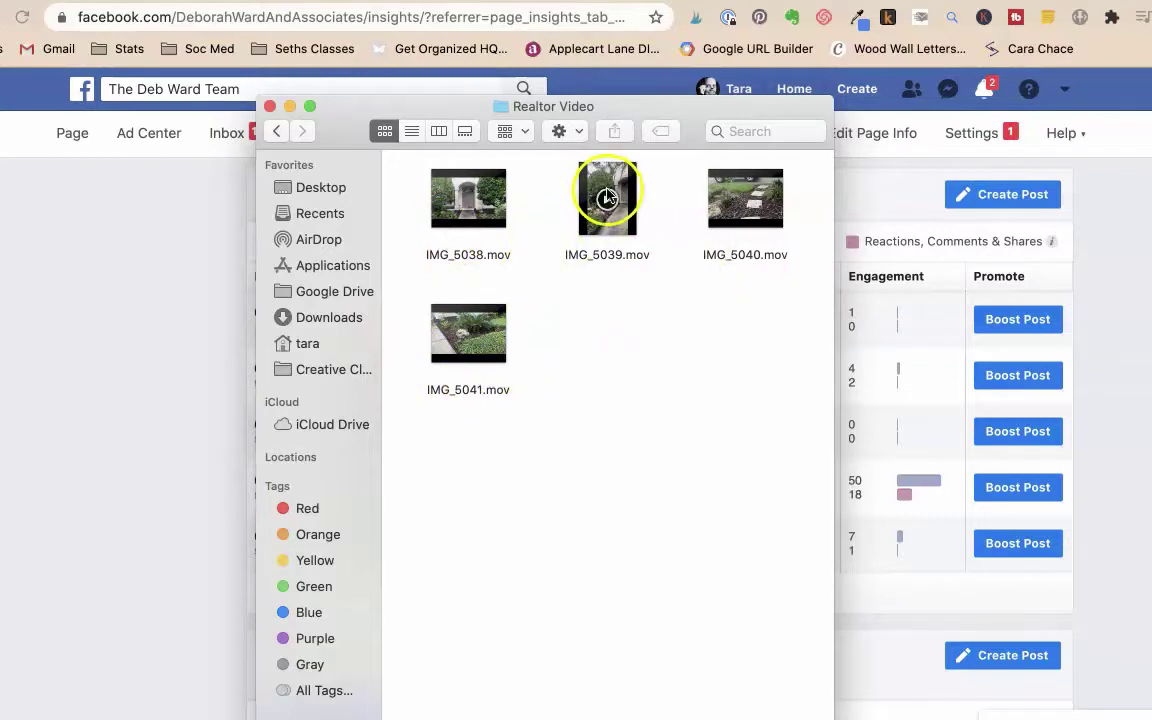
click(432, 229)
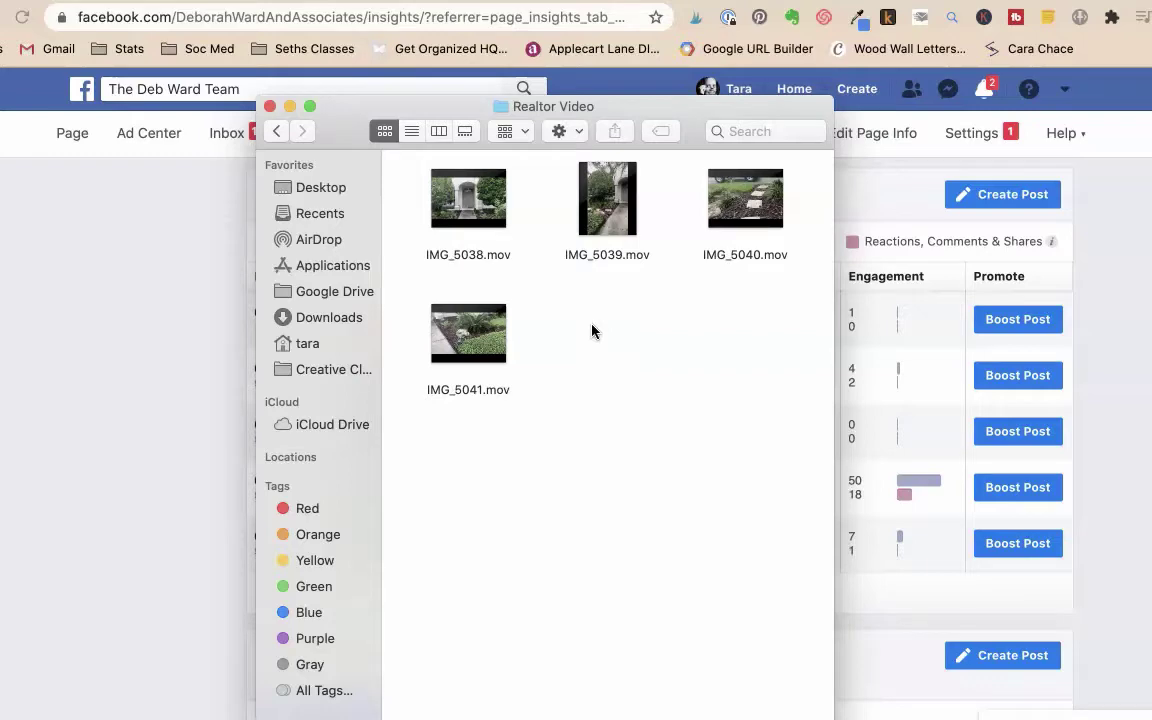
click(437, 679)
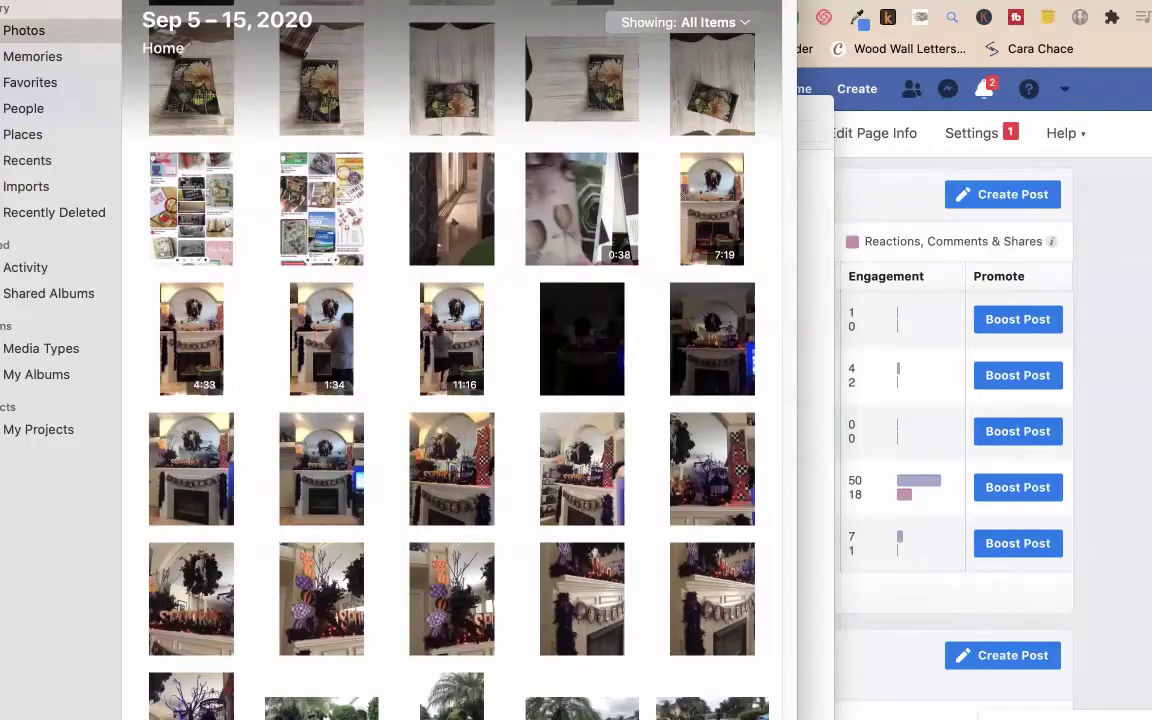
key(super+q)
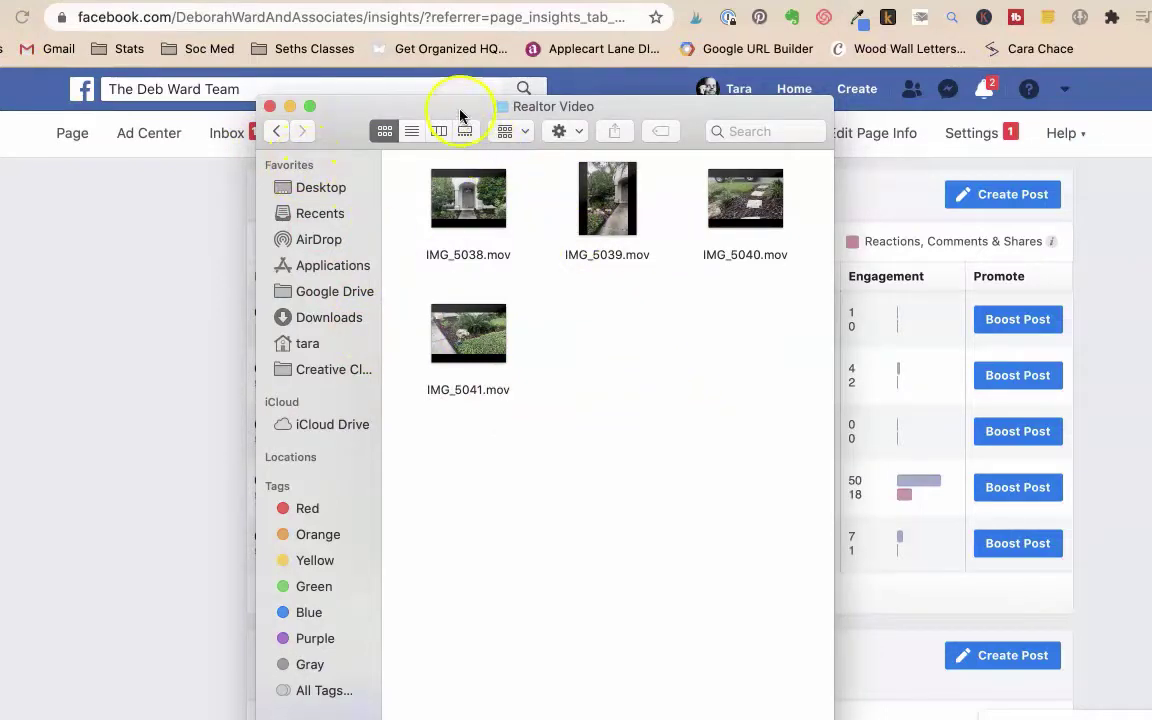
drag(460, 115, 1002, 0)
Switch from Facebook Insights to the blog post on selling a house and scroll the article
click(577, 192)
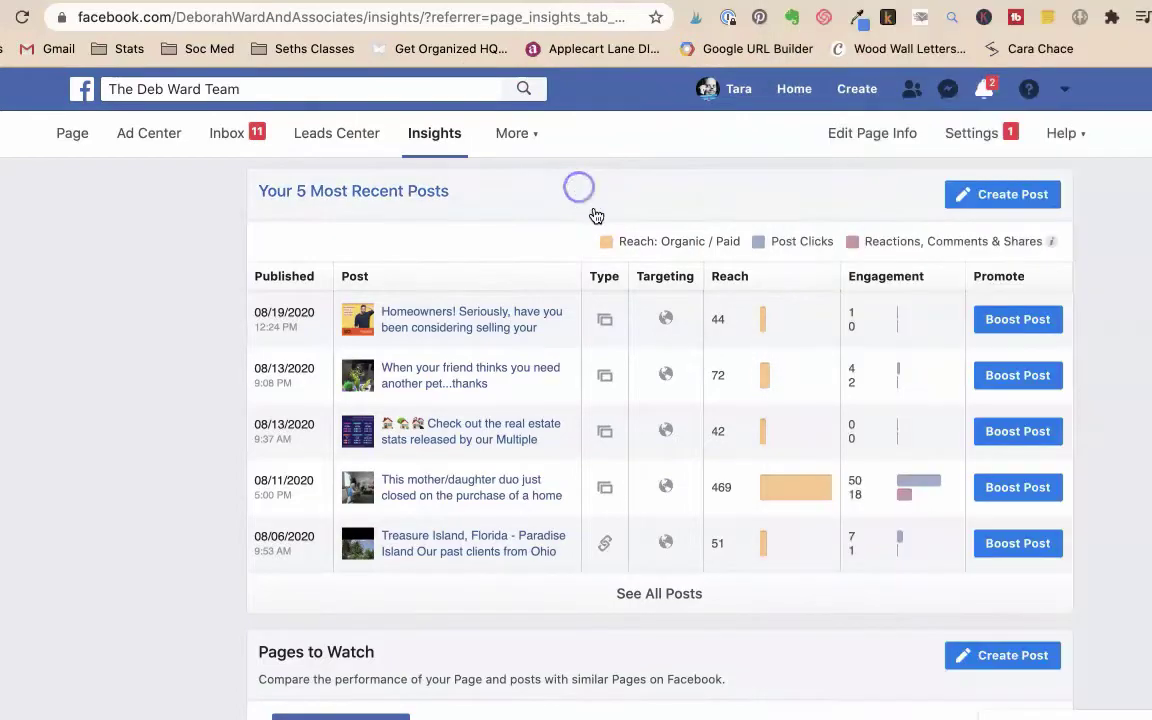
key(ctrl+Tab)
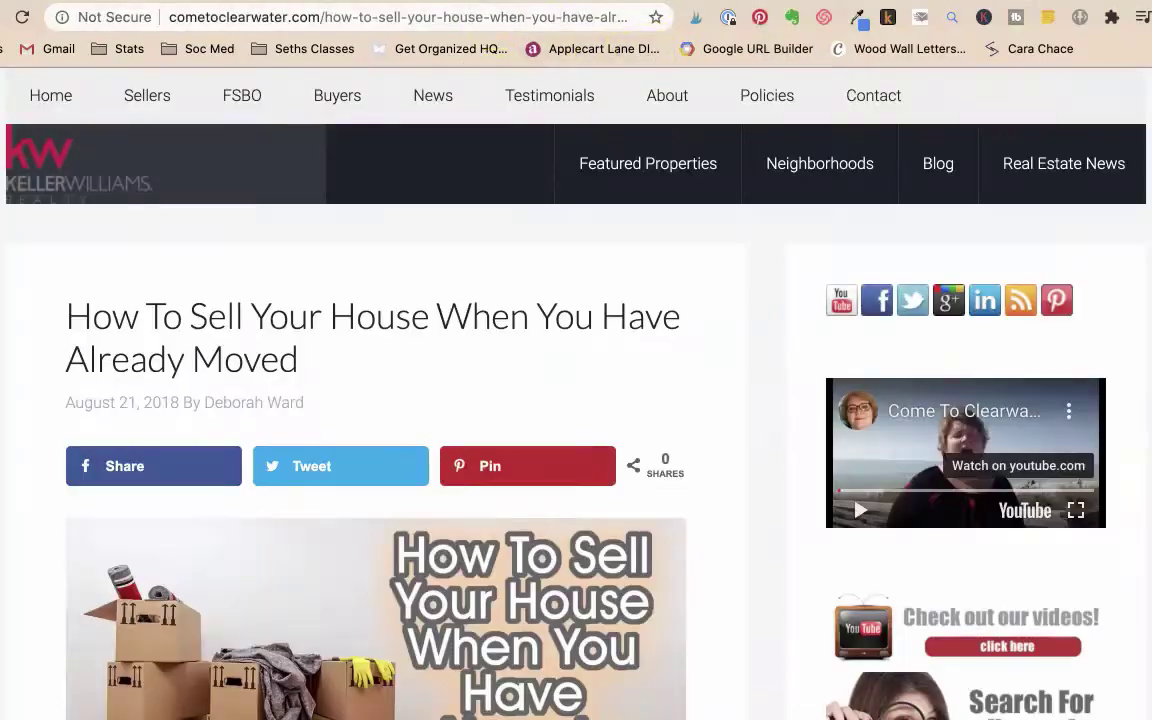
scroll(355, 303, down, 4)
scroll(359, 373, up, 4)
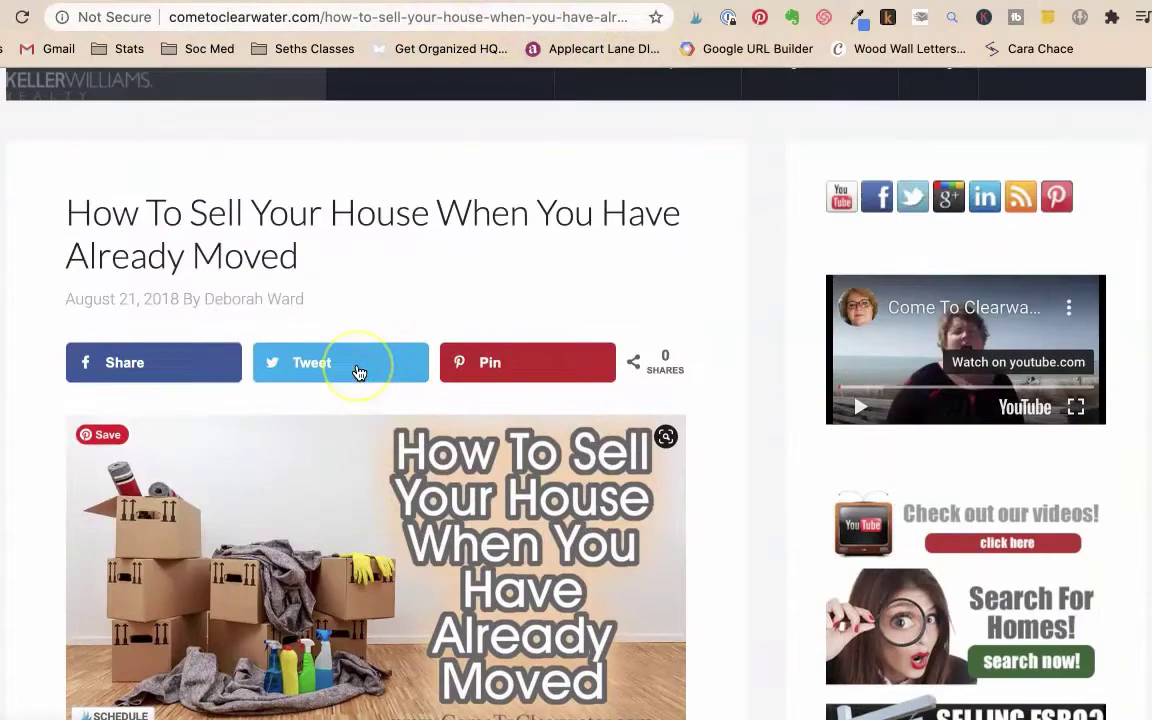
scroll(360, 368, down, 1)
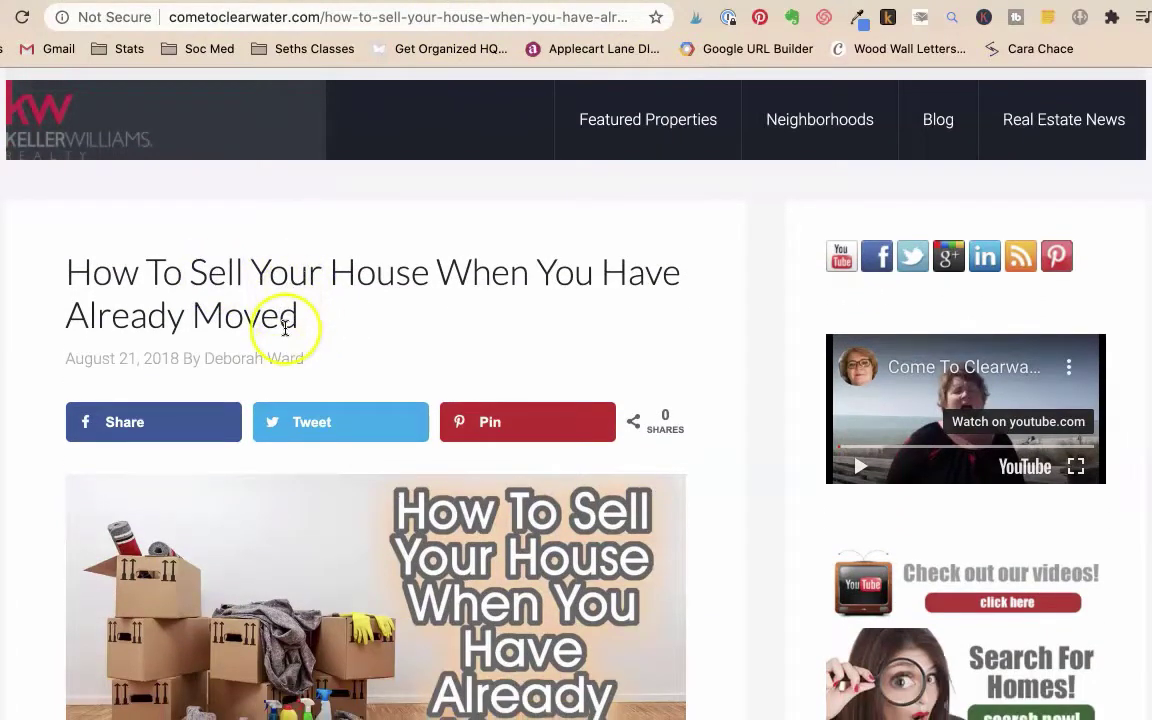
scroll(285, 325, down, 5)
scroll(285, 327, down, 10)
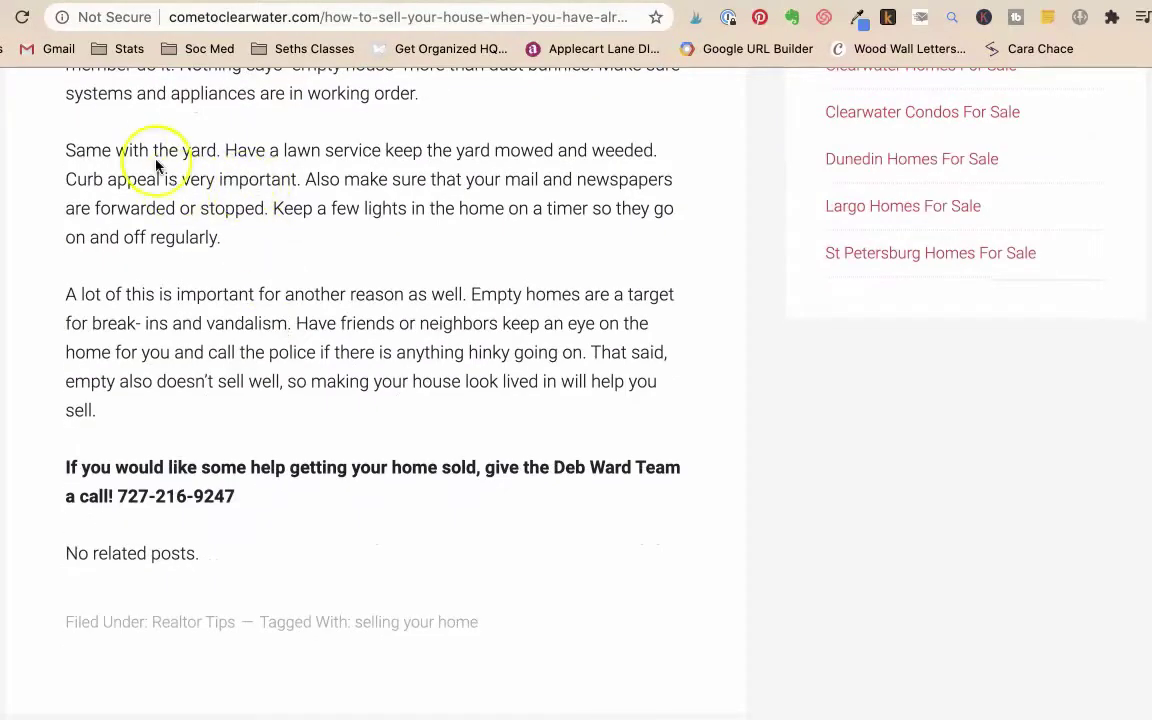
Select the yard and curb appeal paragraph, glance at the video clips folder, then clear the selection
drag(140, 150, 417, 249)
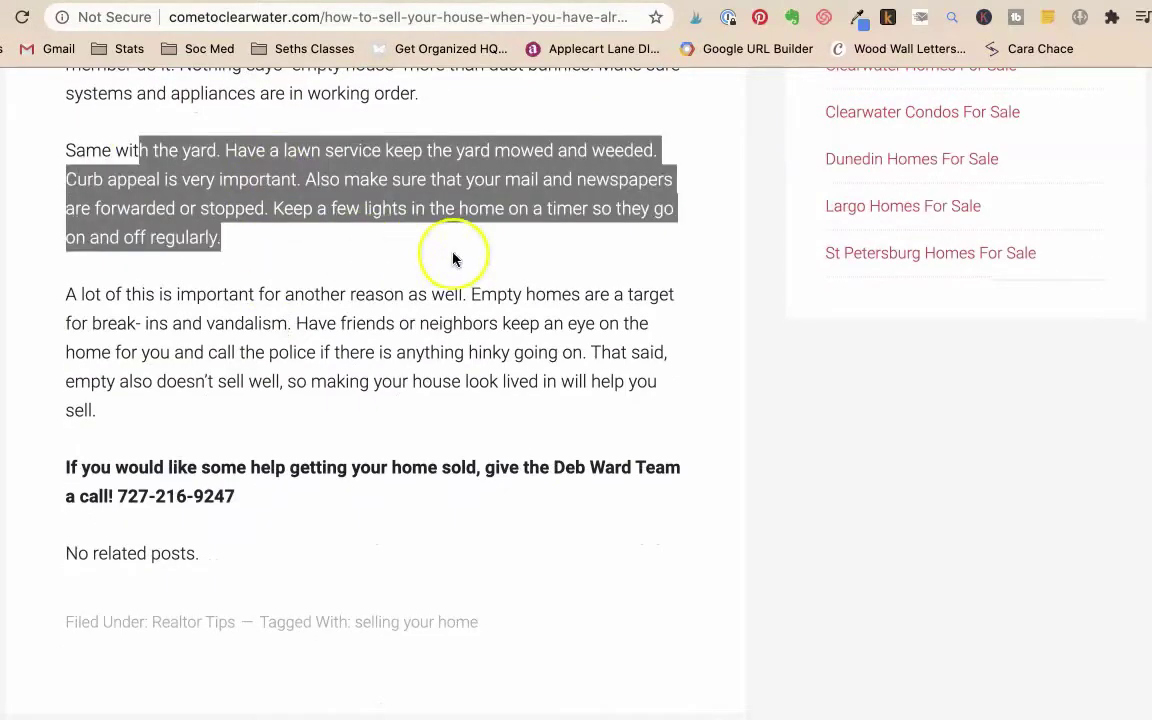
key(super+Tab)
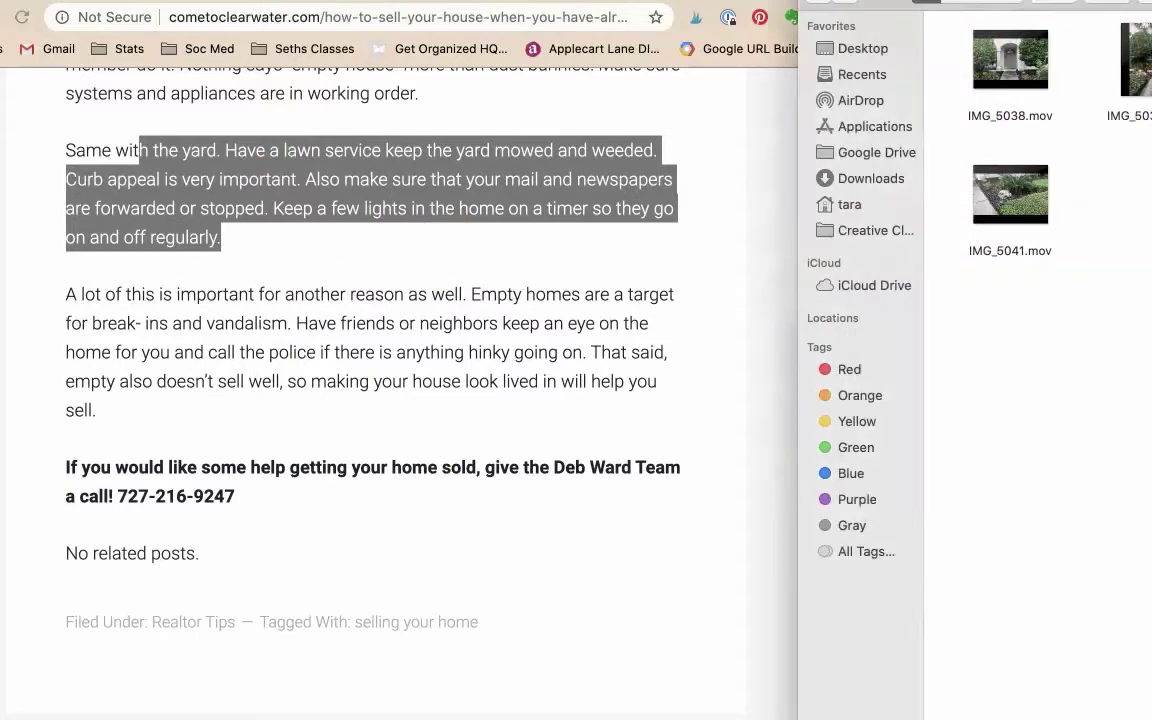
key(super+Tab)
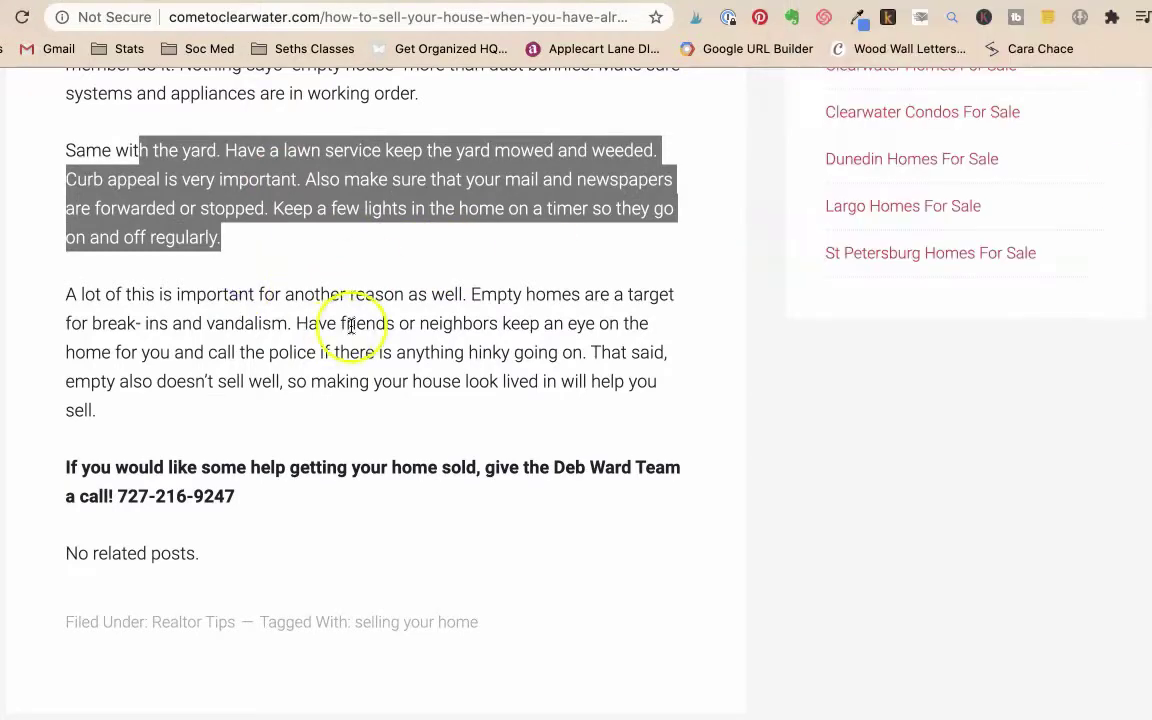
click(367, 316)
scroll(355, 314, up, 2)
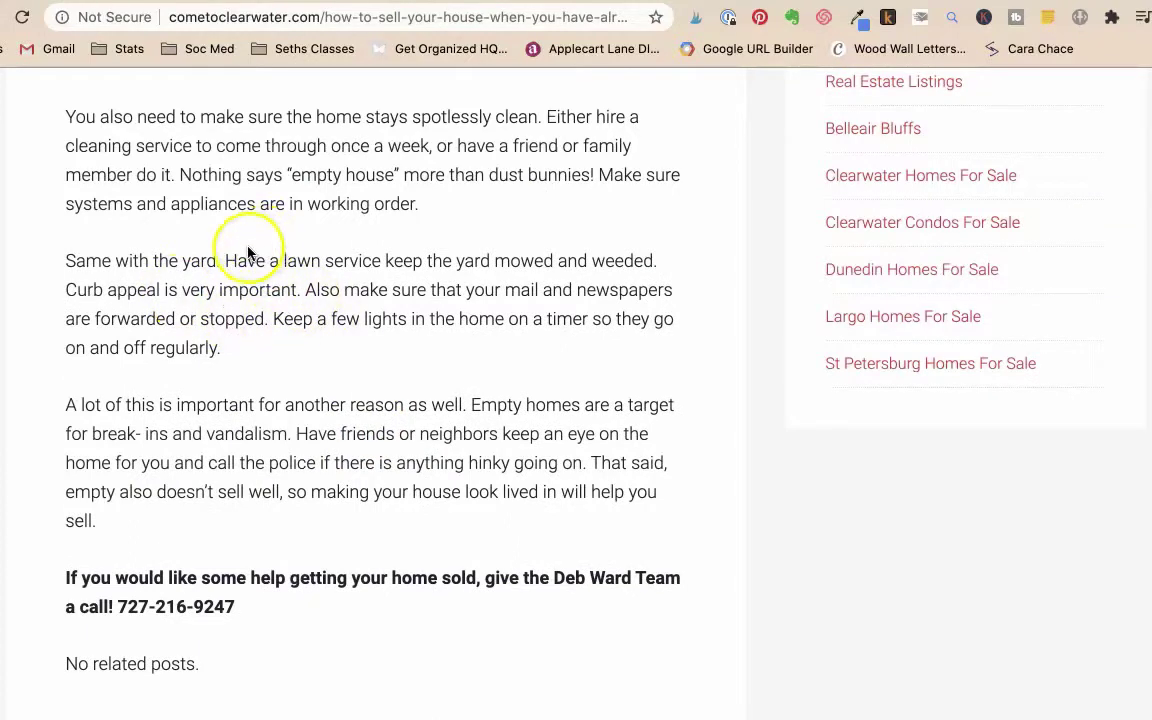
Select the sentence 'Curb appeal is very important.' and move to the Canva page
drag(247, 261, 481, 262)
click(216, 273)
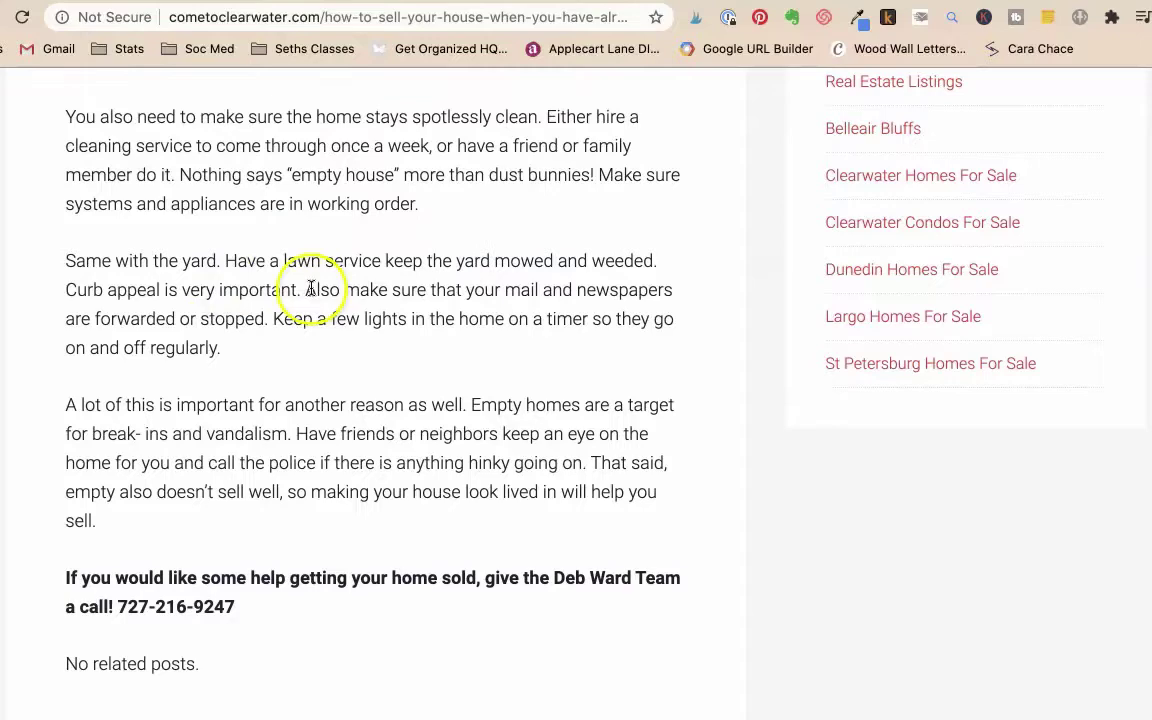
drag(303, 289, 22, 283)
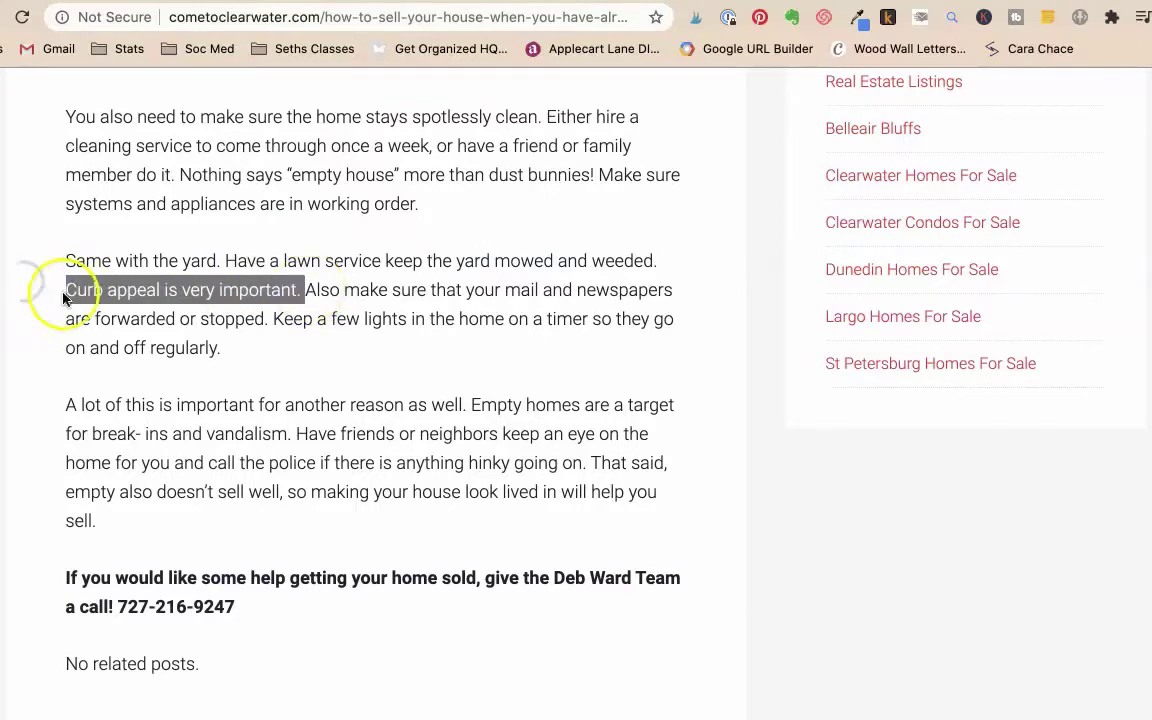
scroll(270, 385, up, 12)
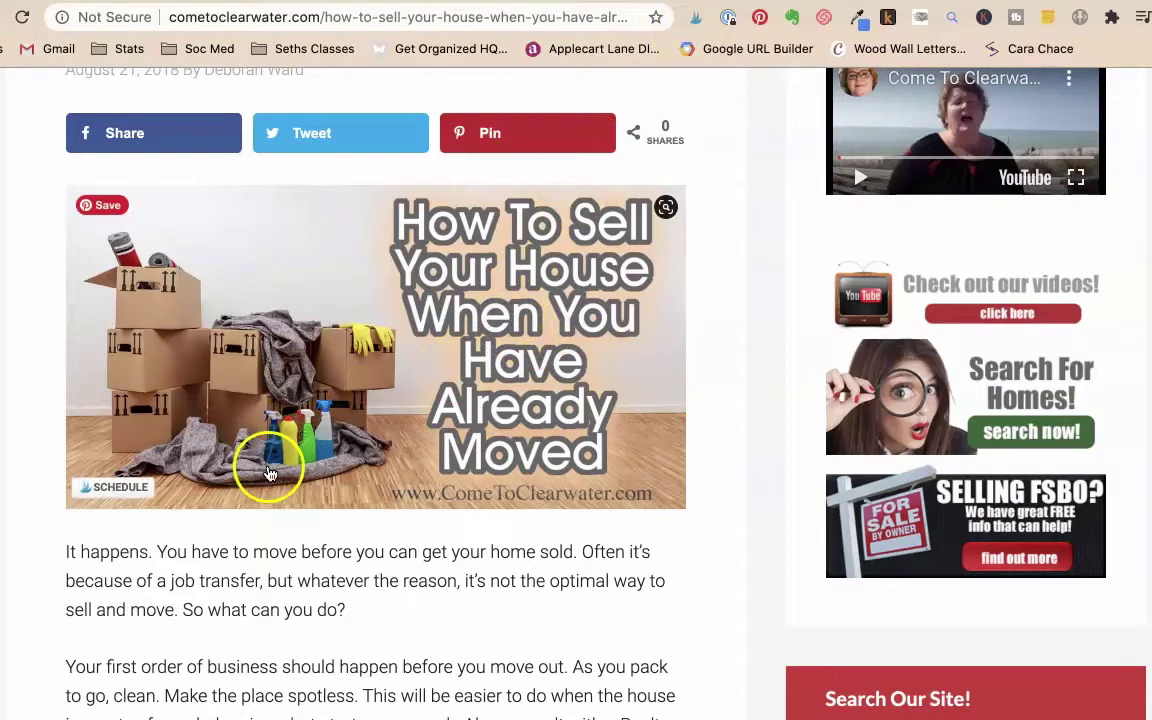
click(682, 2)
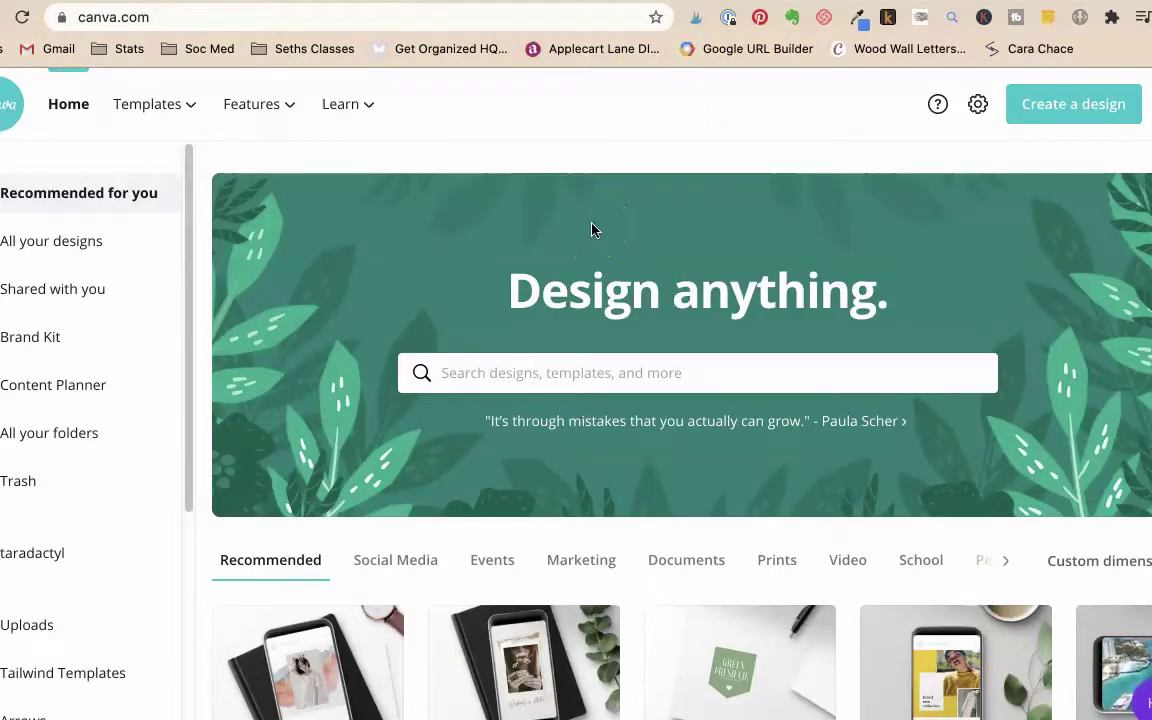
Start a Video design at 1920 × 1080 px from the Create a design list
click(496, 80)
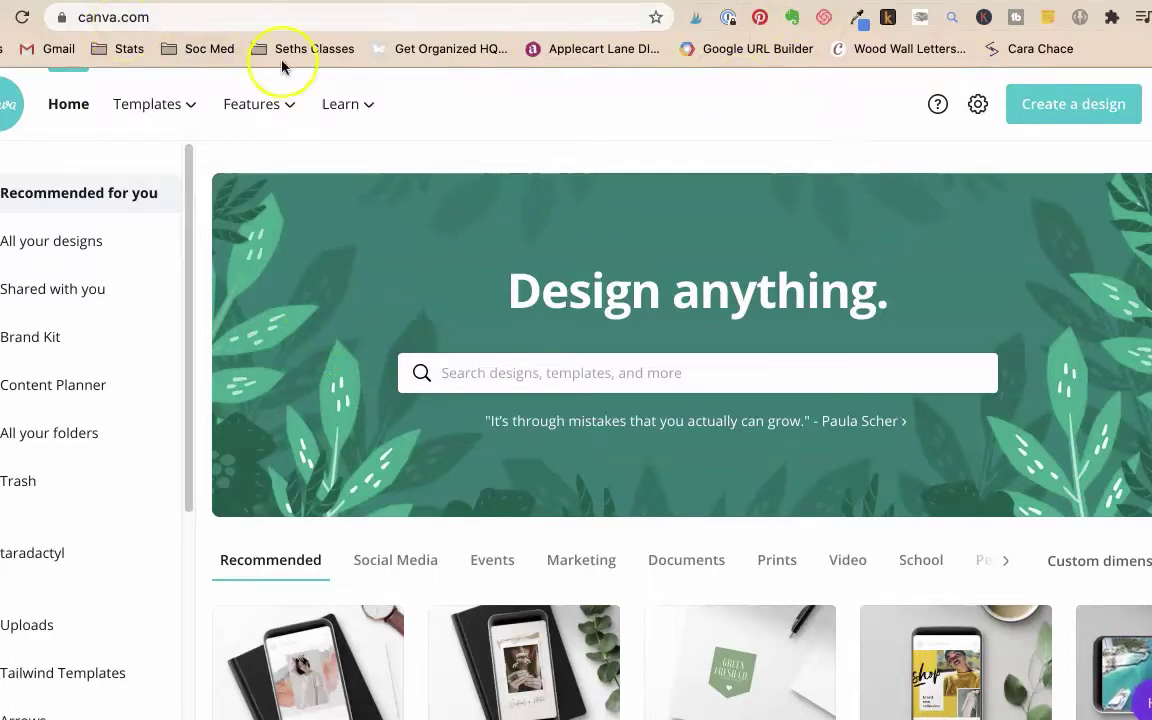
click(1069, 118)
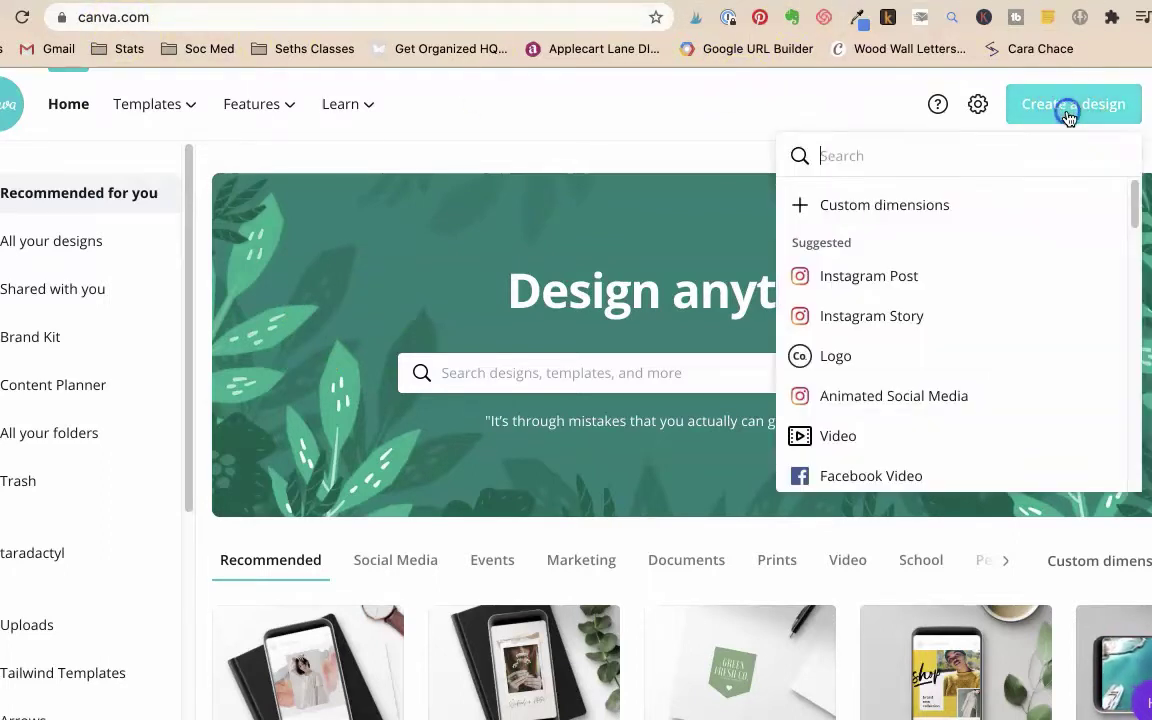
click(841, 443)
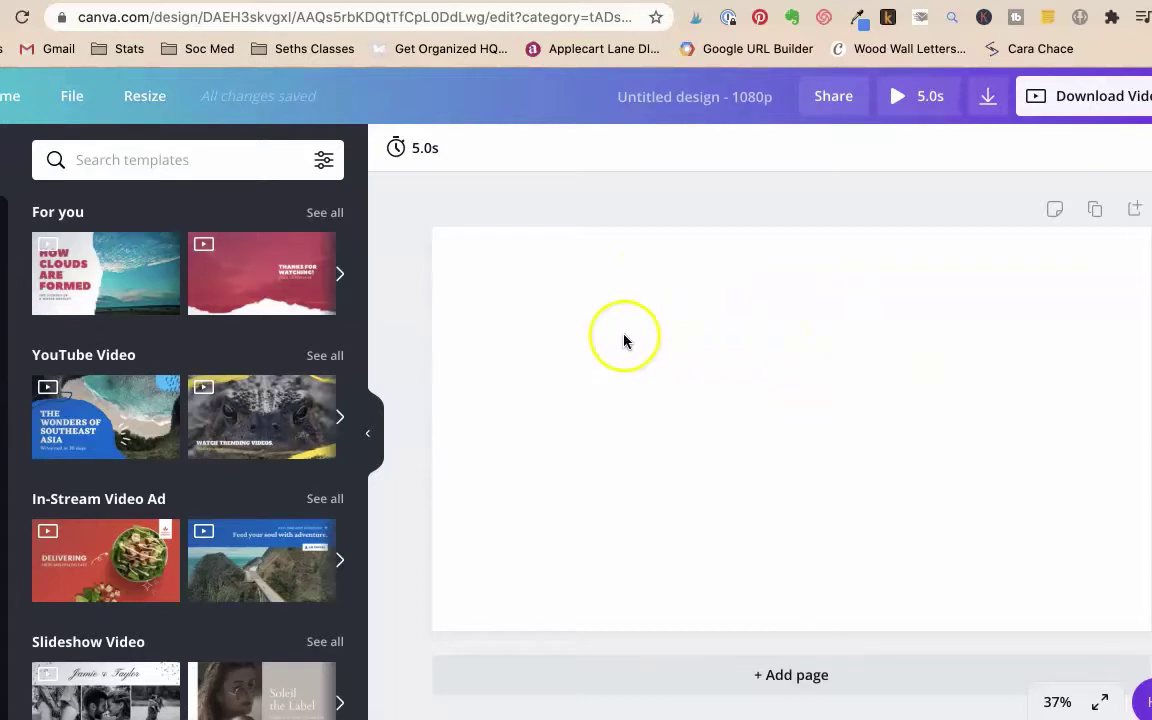
Apply the How Clouds Are Formed template and retype its title as 'TOP REAL' / 'ESTATE TIP' on two lines
click(62, 272)
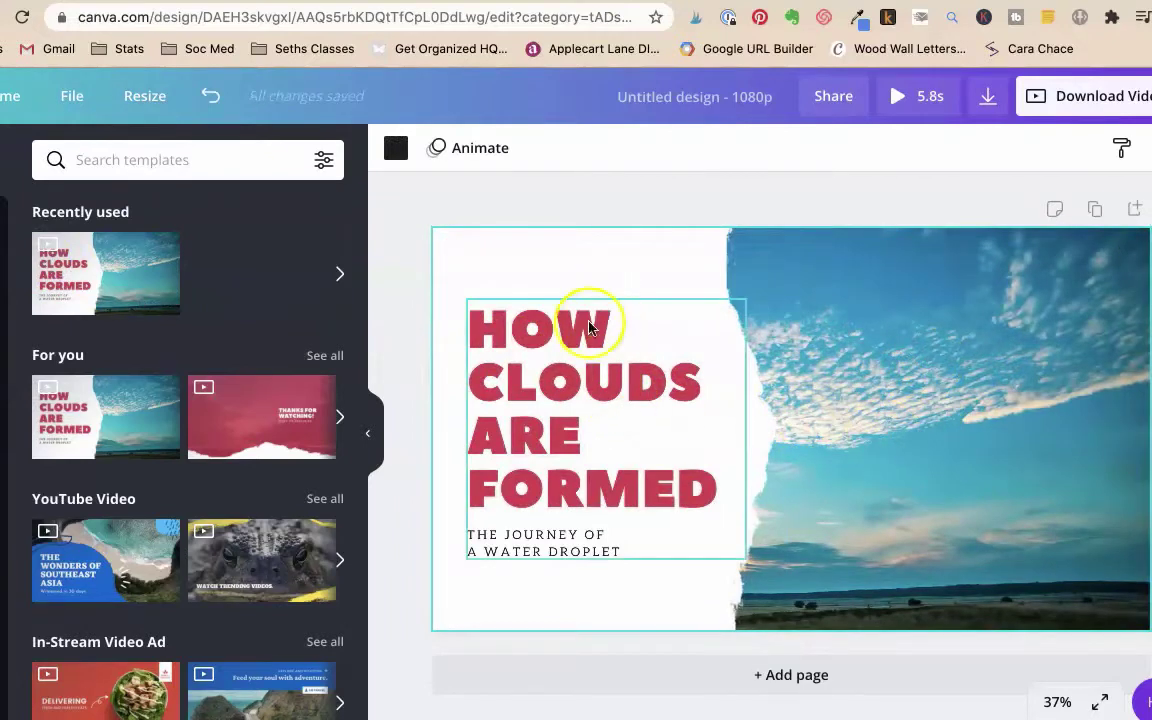
click(522, 345)
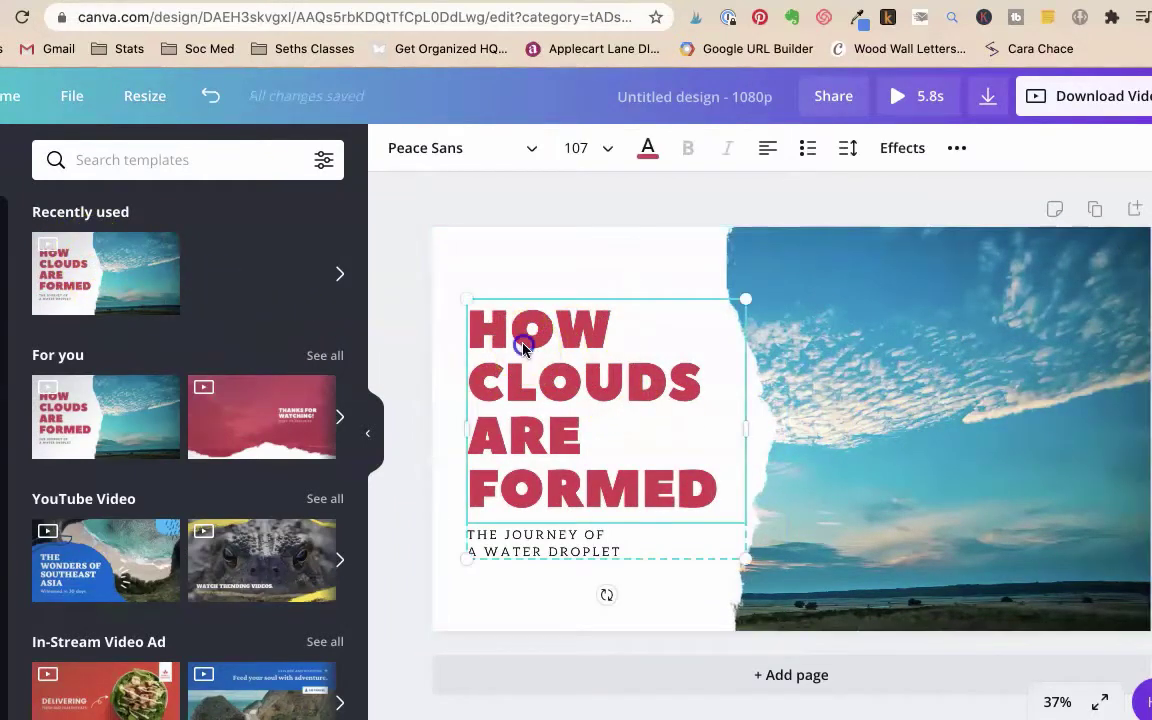
double_click(522, 345)
drag(717, 483, 427, 318)
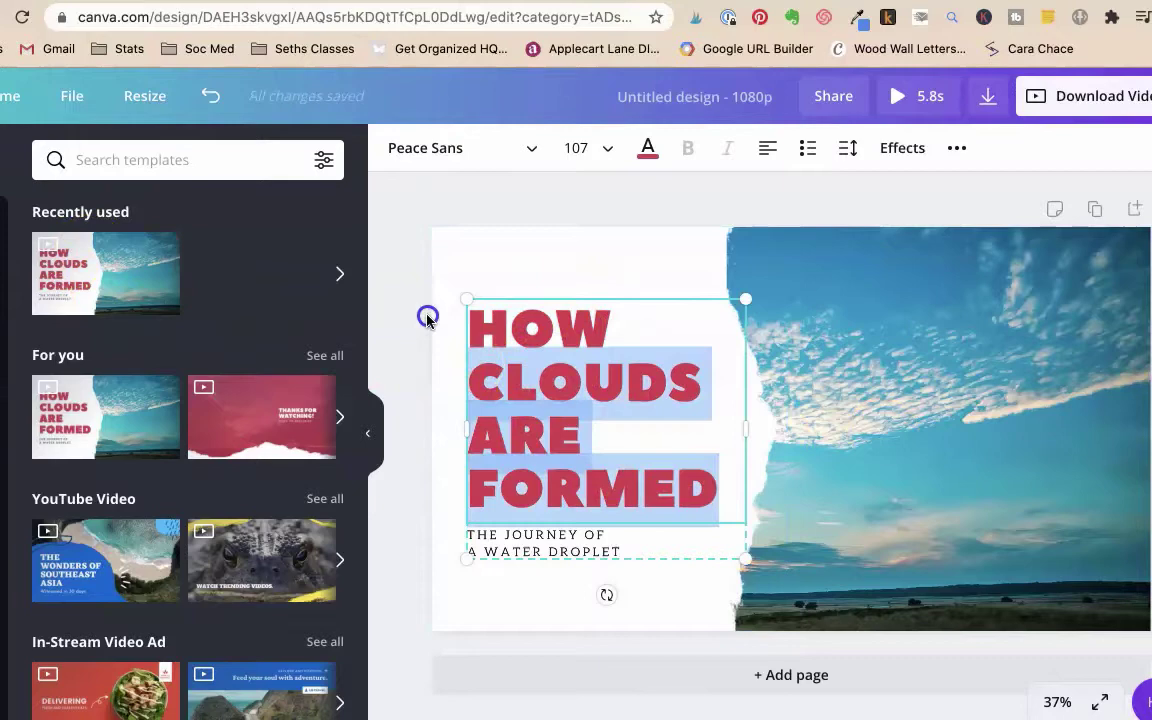
key(BackSpace)
key(BackSpace)
key(BackSpace)
key(BackSpace)
key(BackSpace)
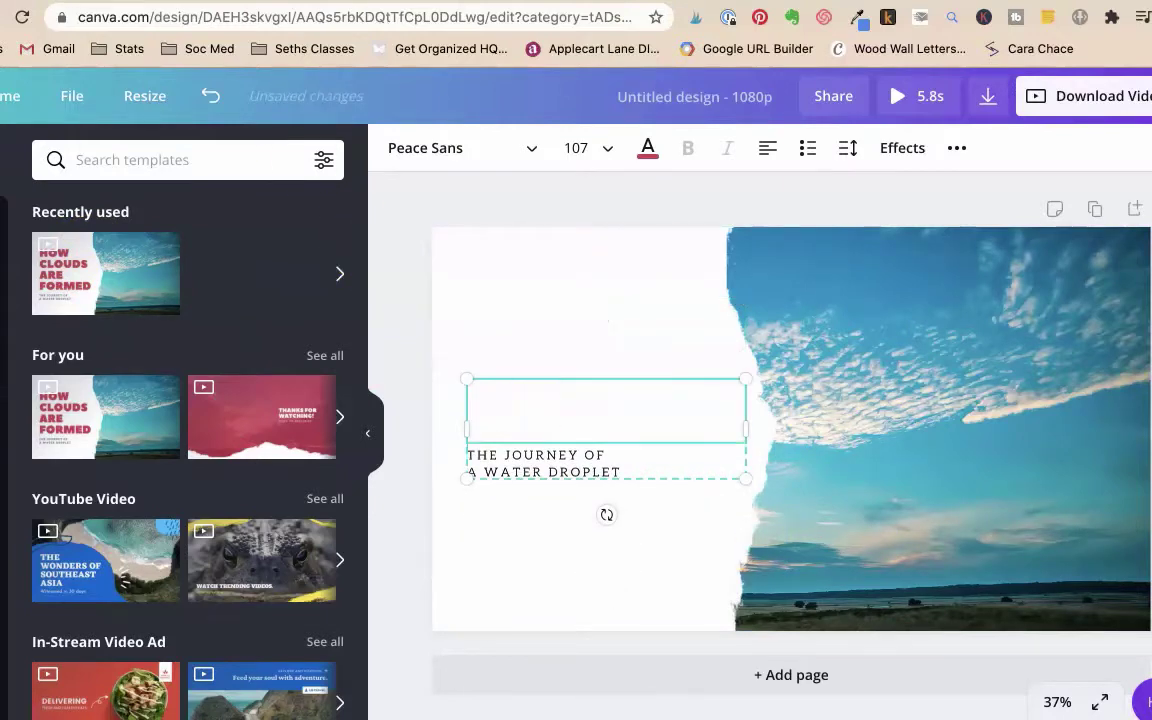
text(TOP)
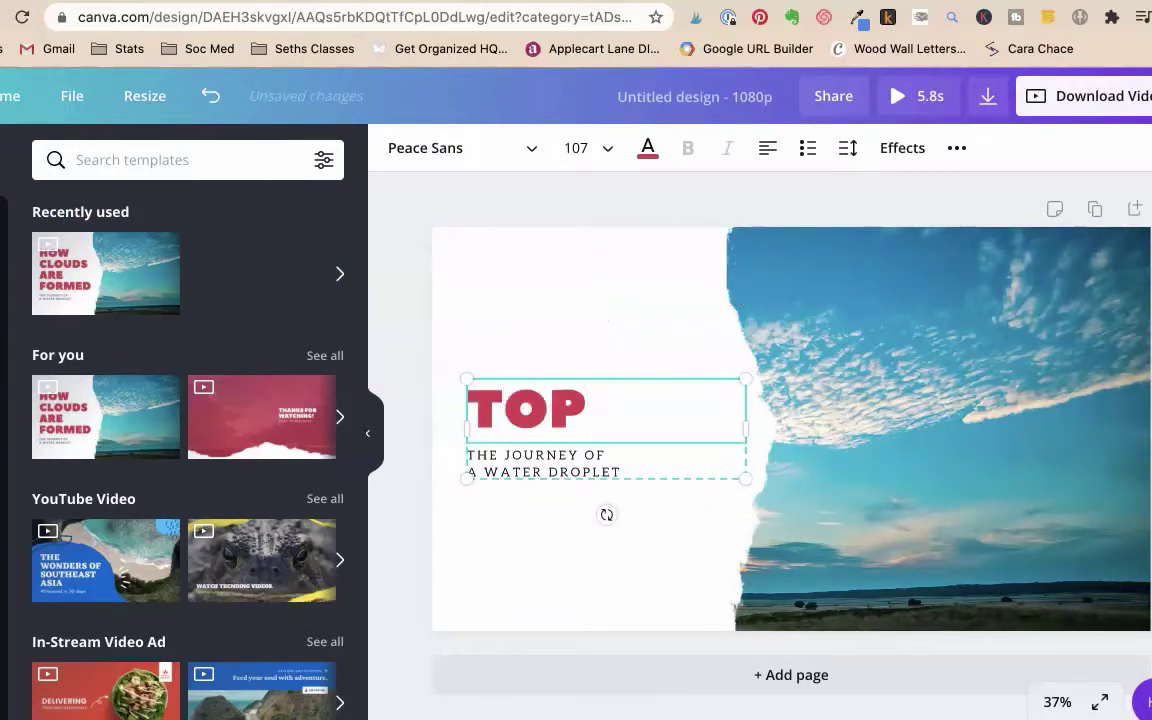
text( REAL)
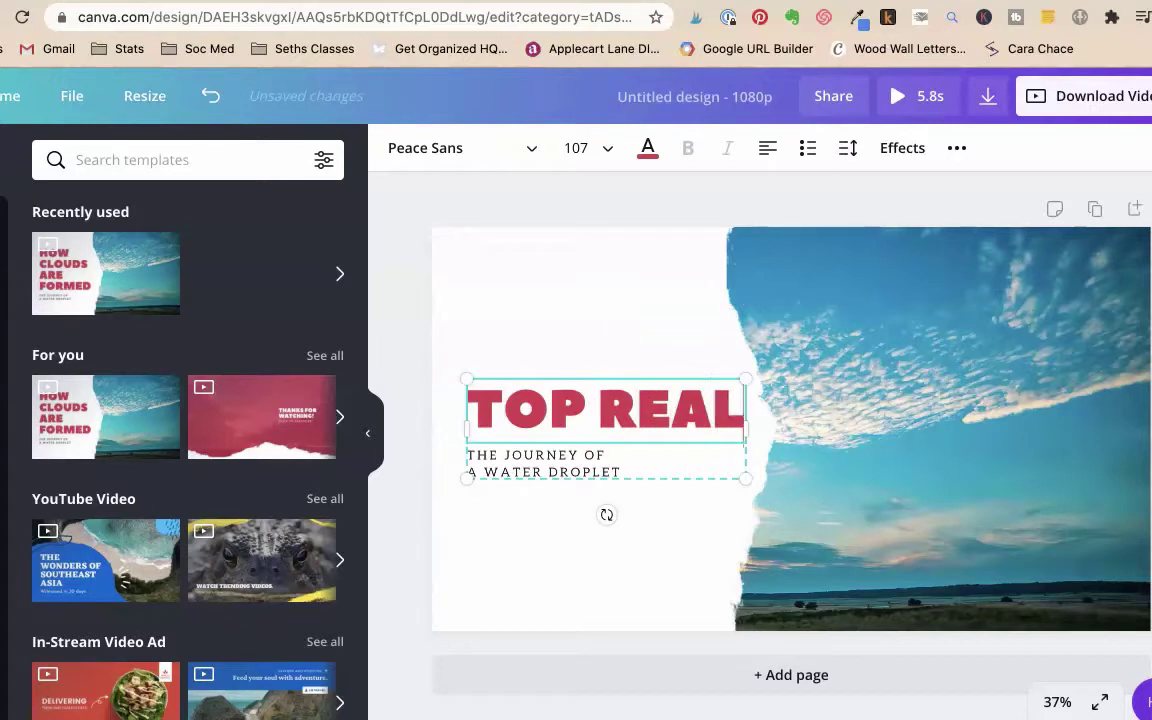
key(Return)
text(ESTE)
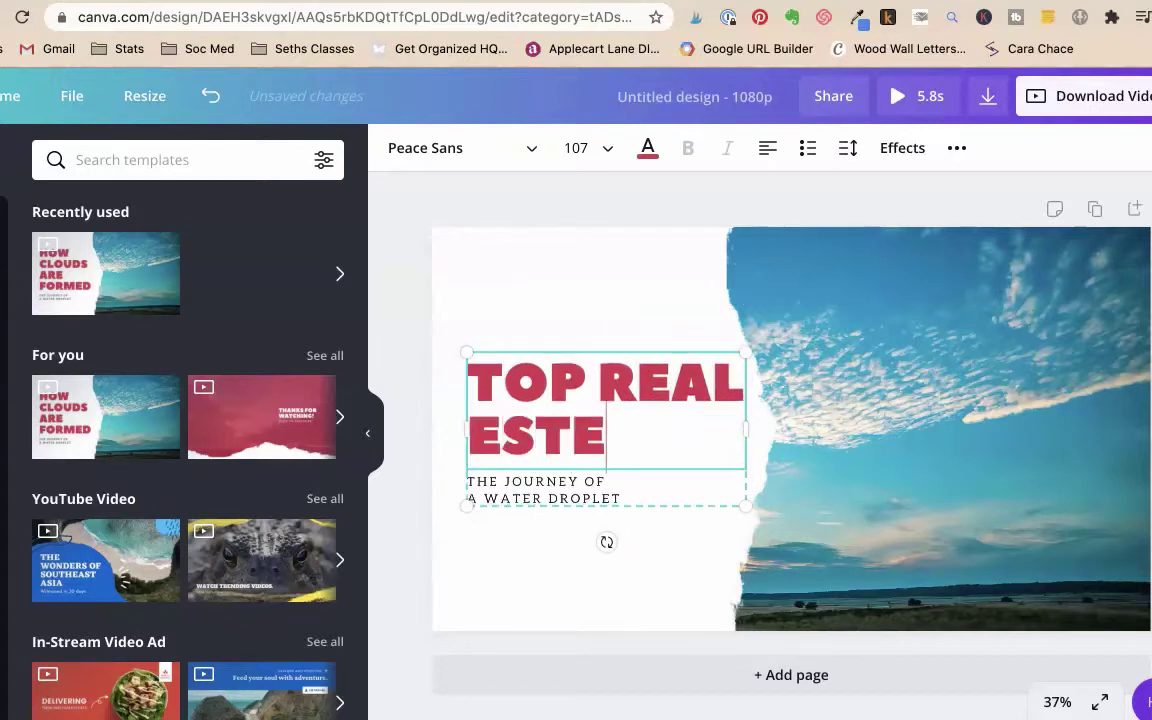
key(BackSpace)
text(ATE TIP)
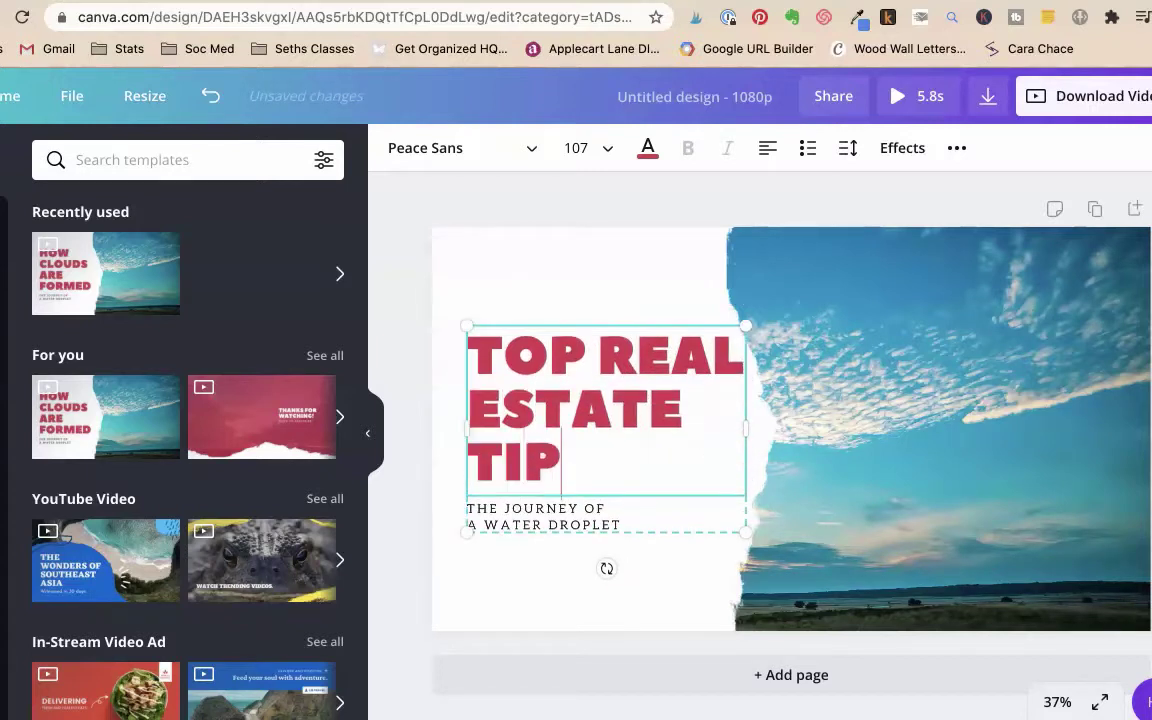
Replace the subtitle with the pasted curb-appeal sentence, continued with 'WHEN YOU ARE SELLING A VACANT HO…'
click(568, 514)
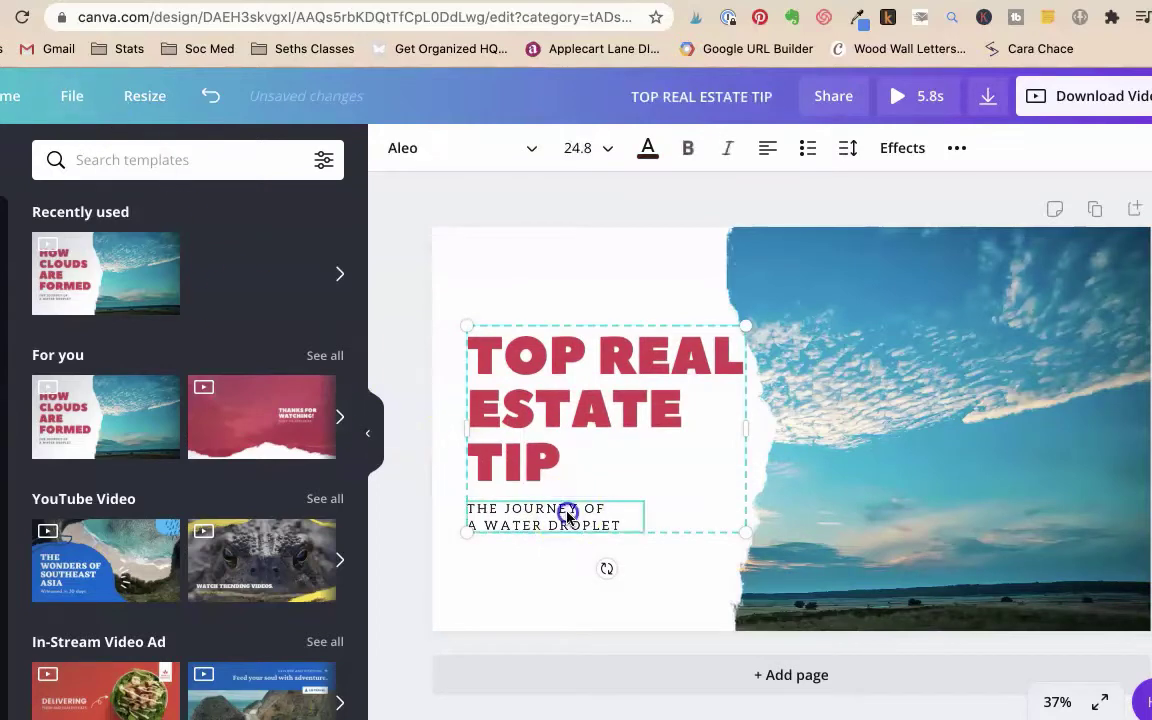
double_click(567, 512)
triple_click(566, 513)
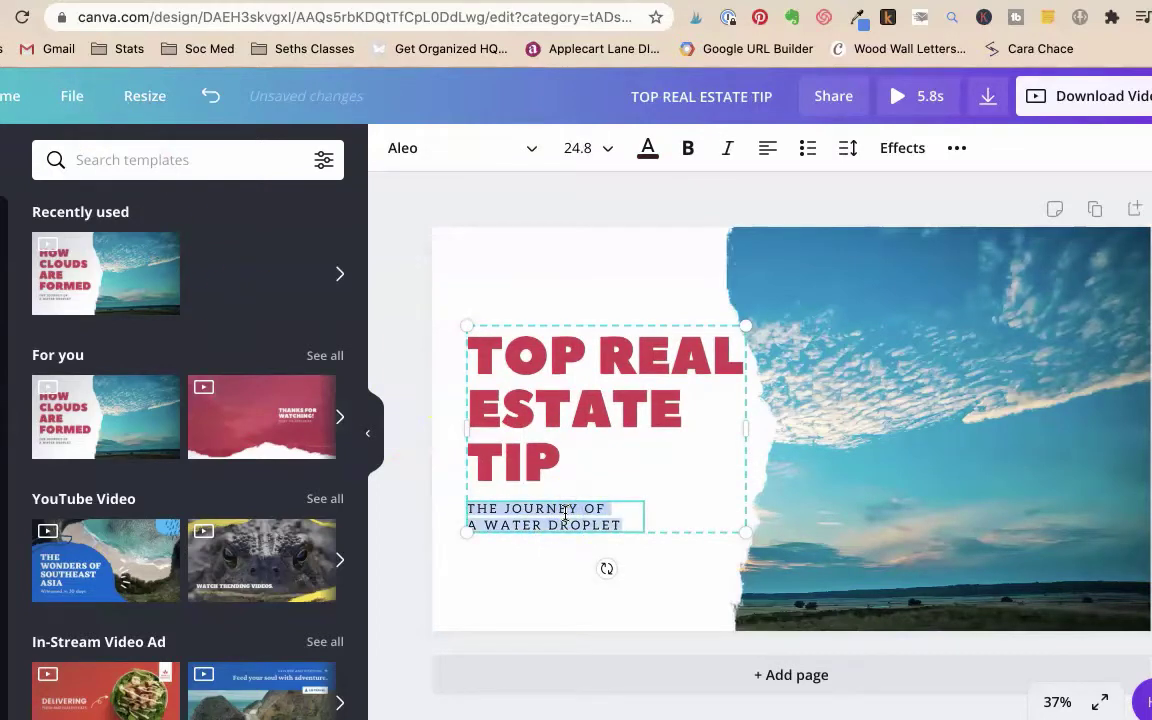
text(CURB APPEAL IS VERY IMPORTANT.)
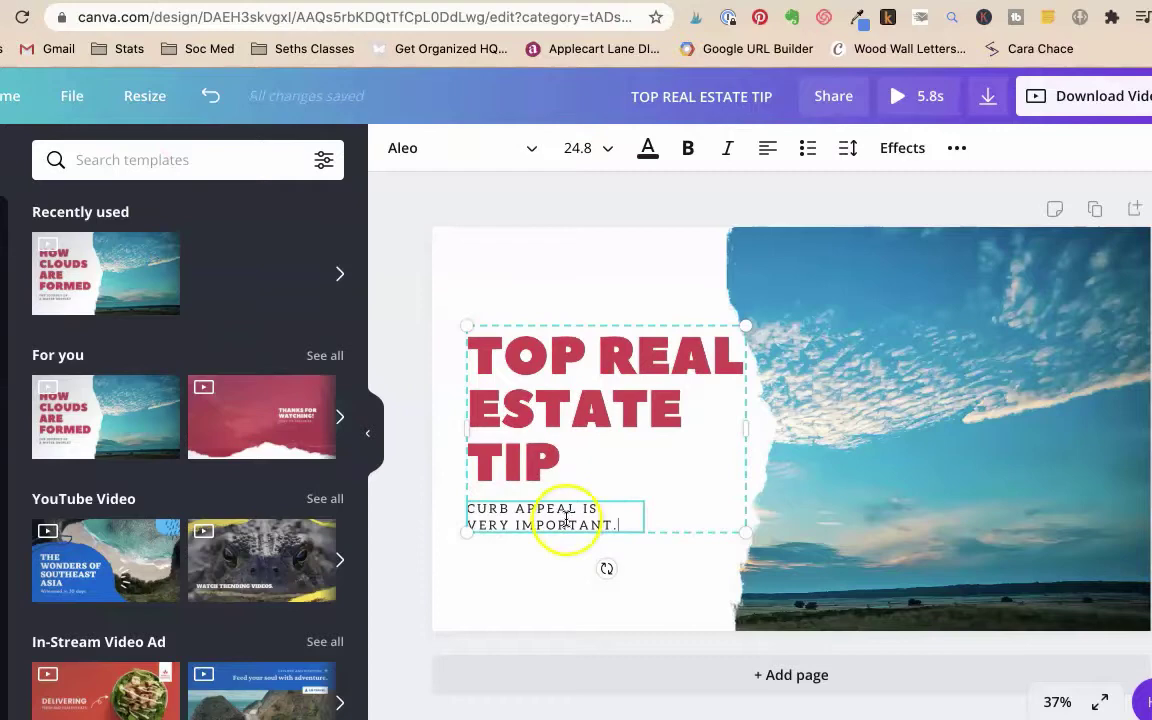
key(BackSpace)
text(WHEN)
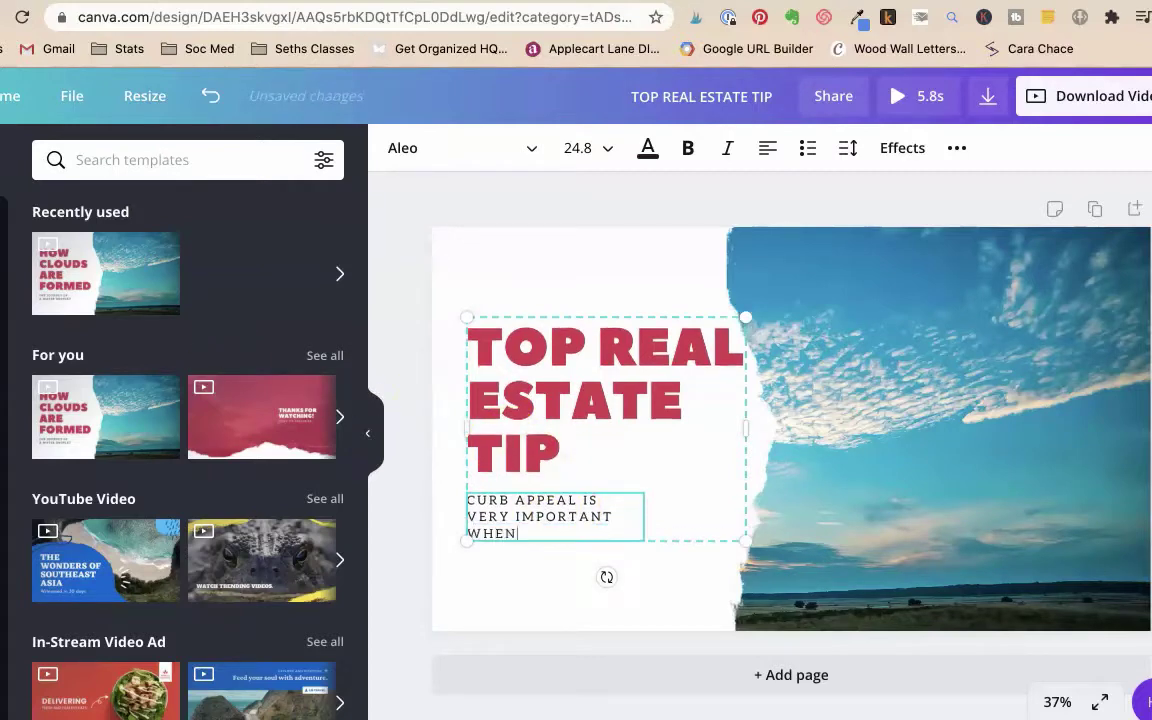
text( YOU ARE SELLING A VACA)
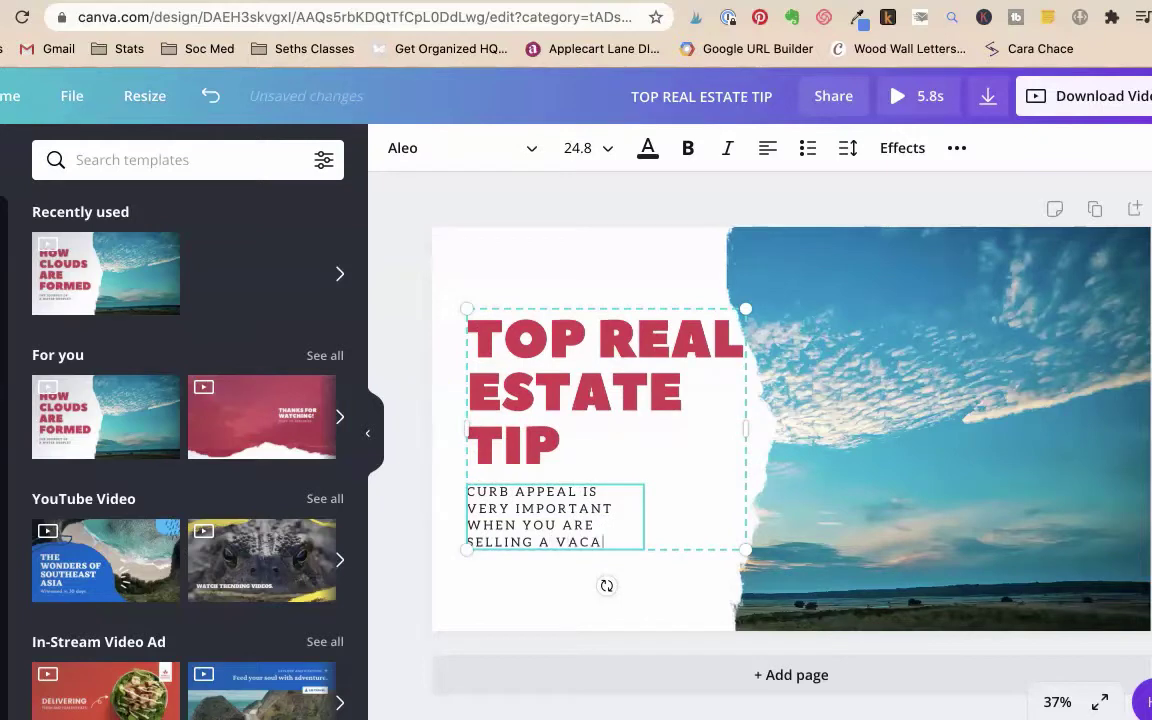
text(NT HOUSE.... CH)
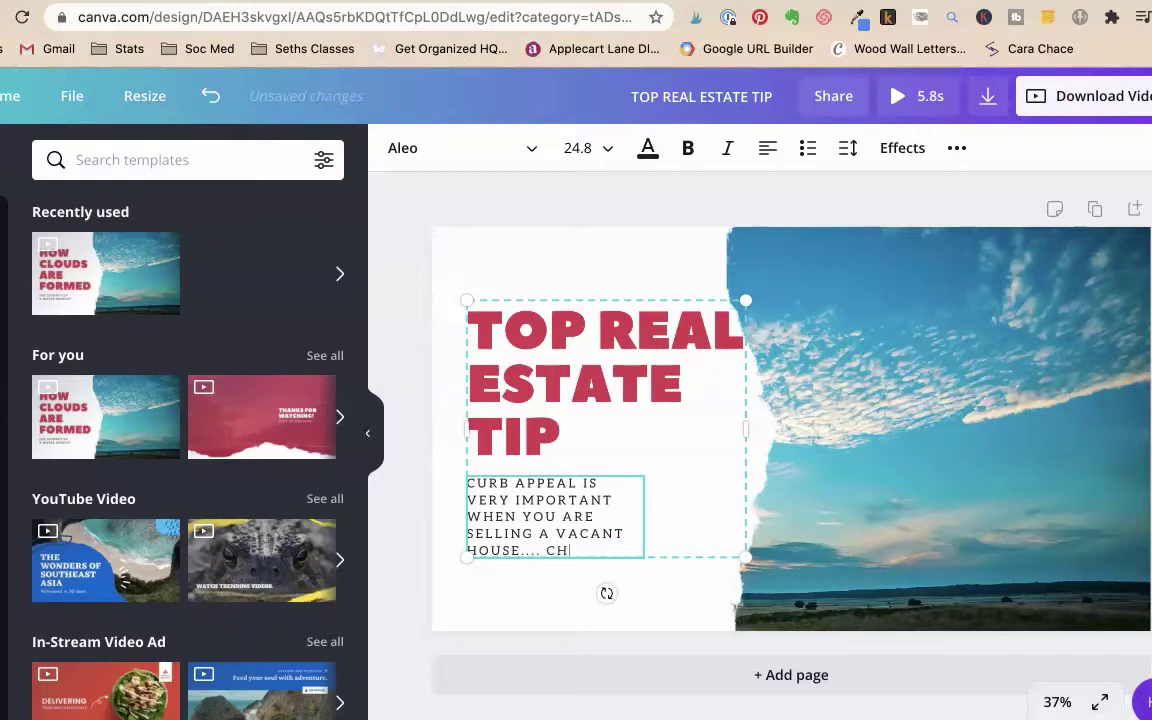
text(THE REST OF)
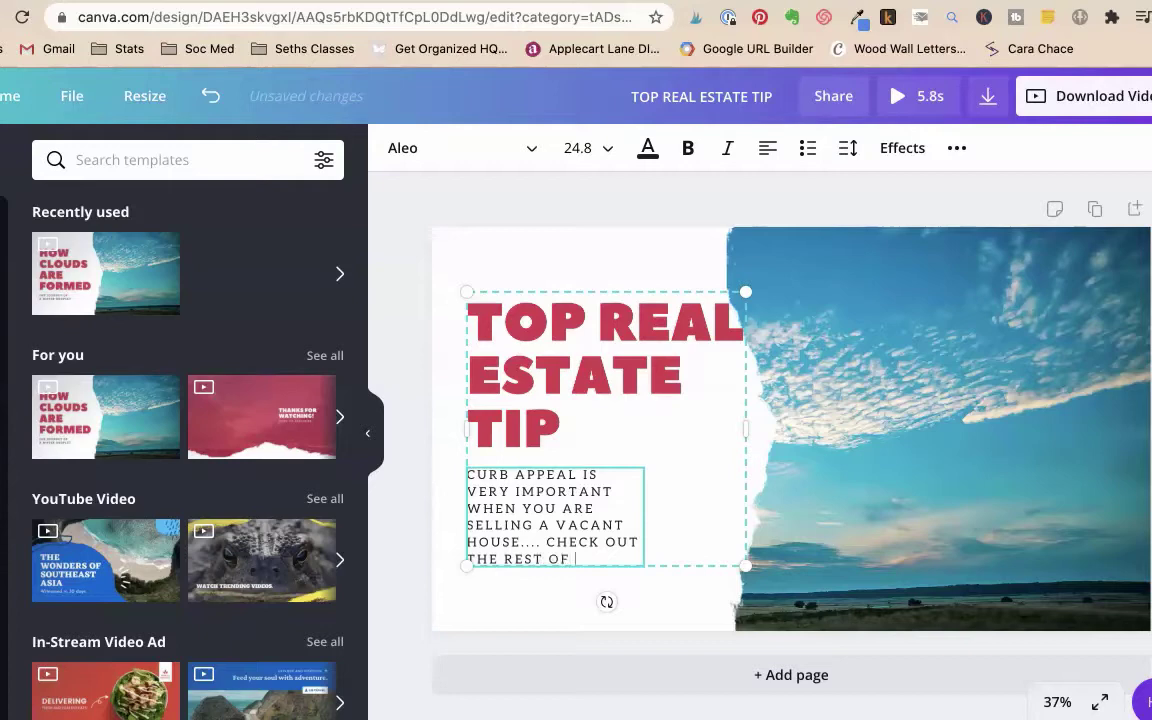
text(PS!)
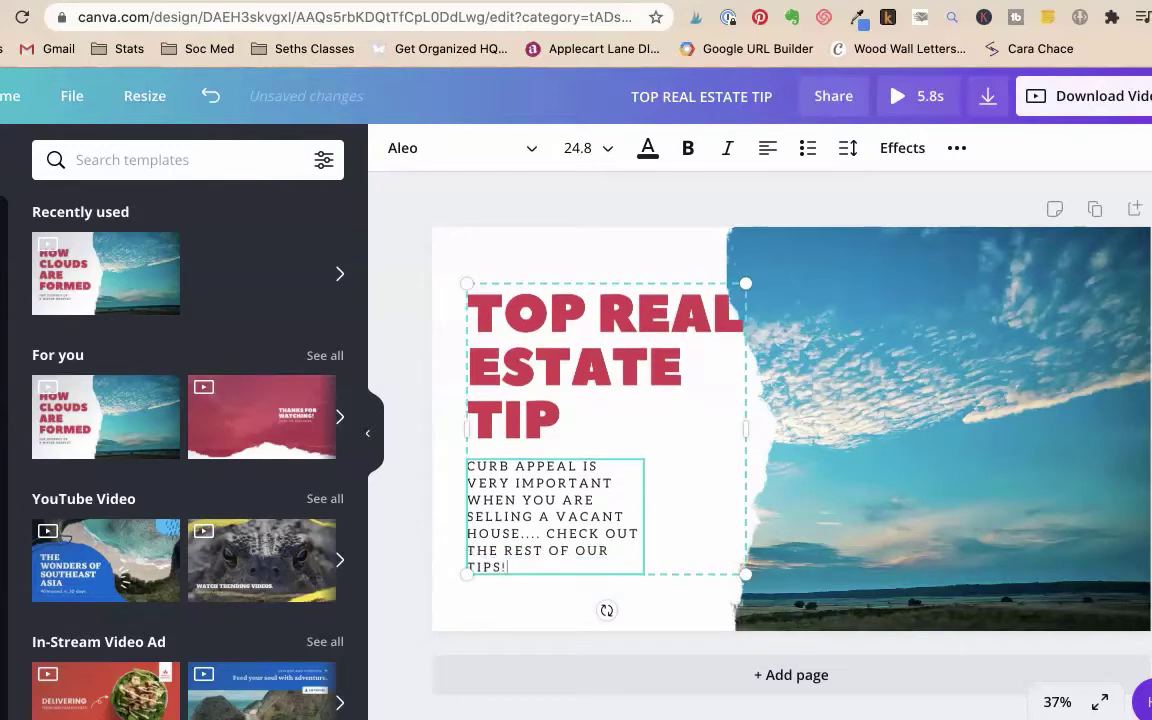
click(504, 211)
Move the headline and tip text block up-left and enlarge it
click(532, 296)
drag(532, 296, 517, 257)
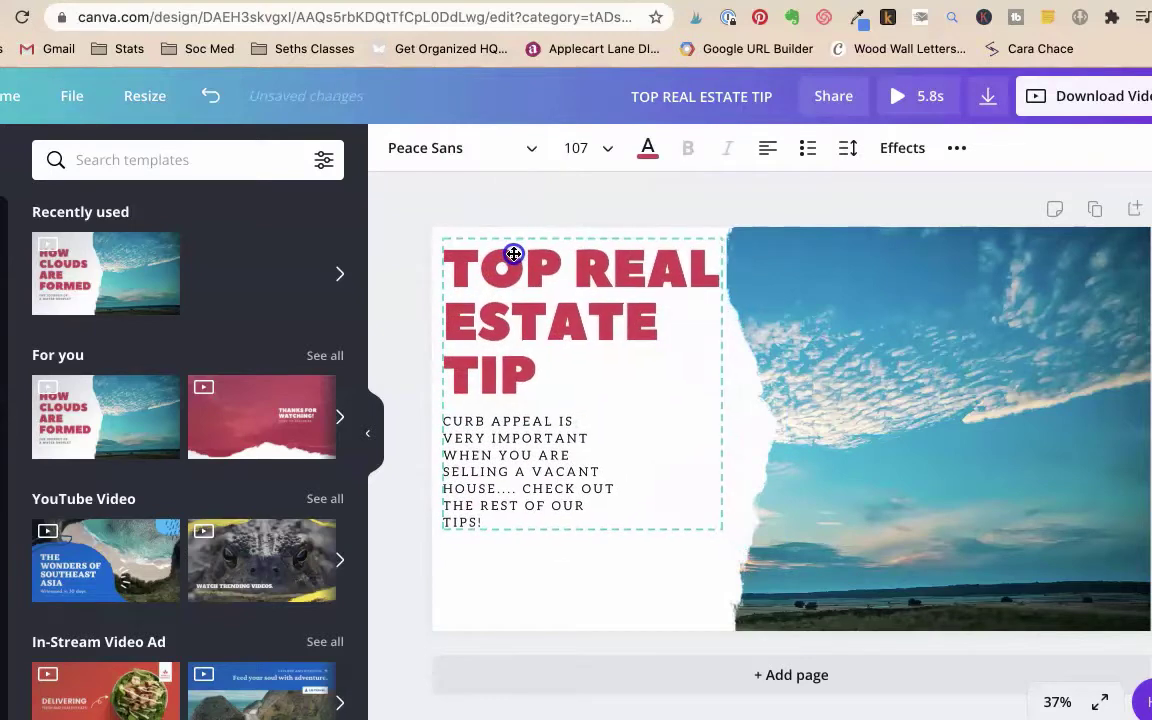
drag(730, 535, 770, 650)
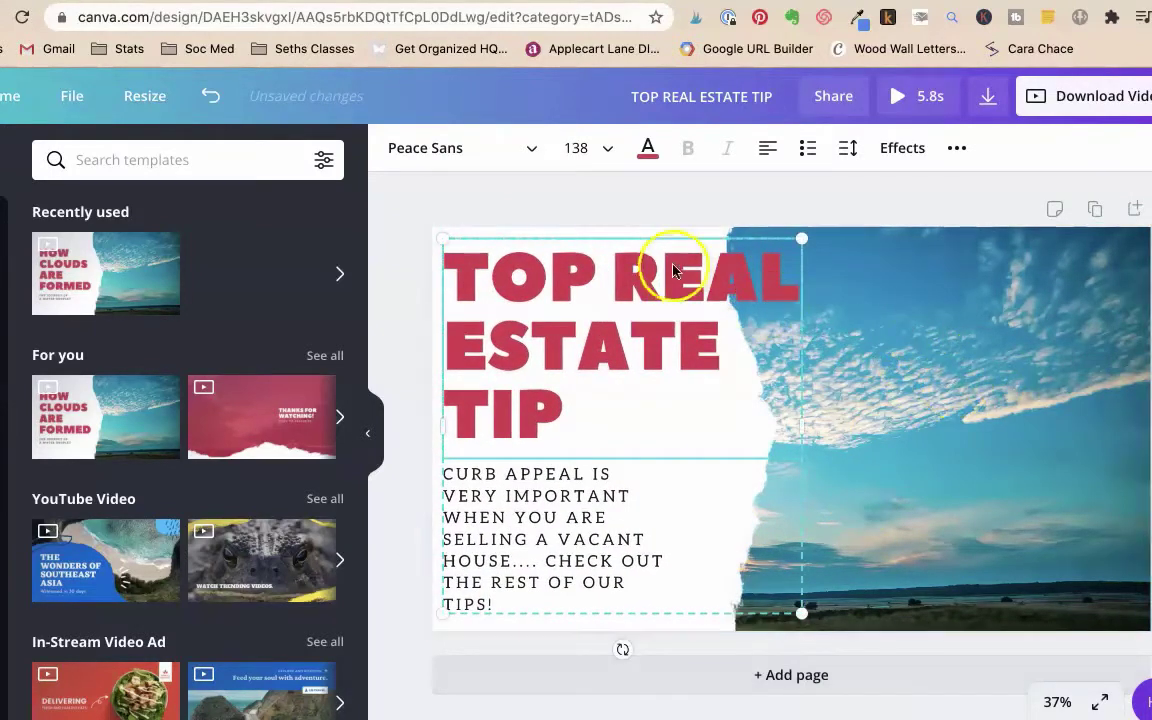
click(566, 185)
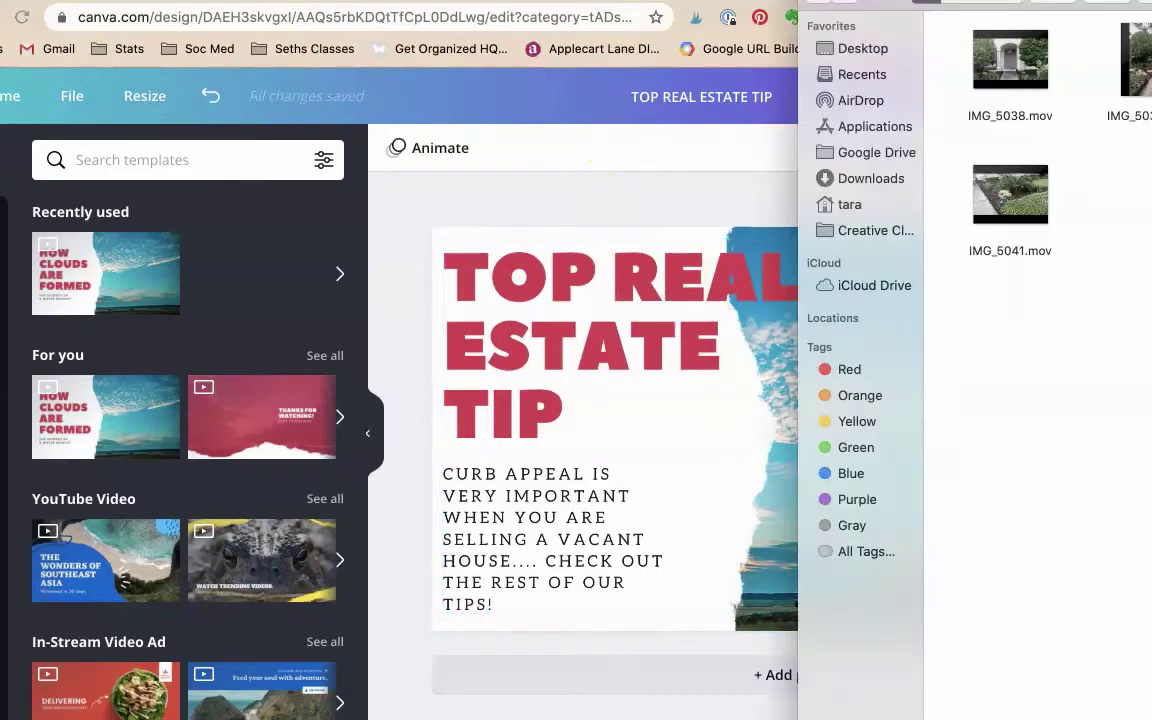
Choose to upload from the computer and open the Realtor Video folder
drag(817, 281, 1008, 230)
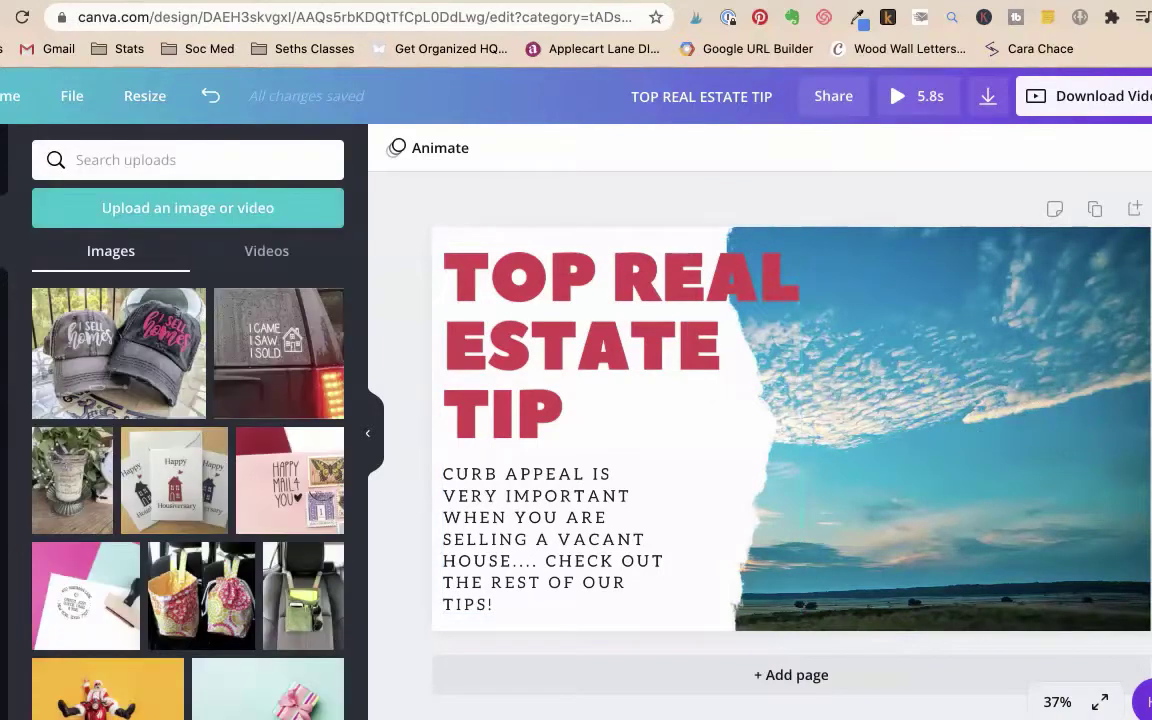
click(108, 220)
click(60, 284)
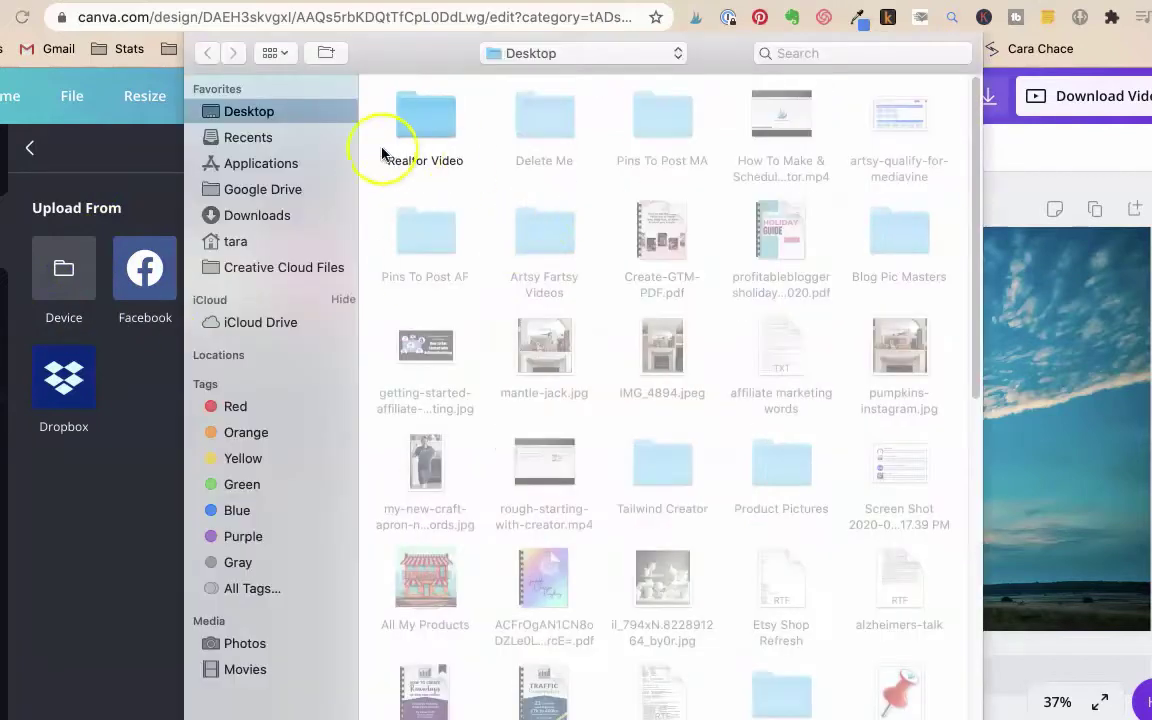
click(428, 139)
double_click(427, 139)
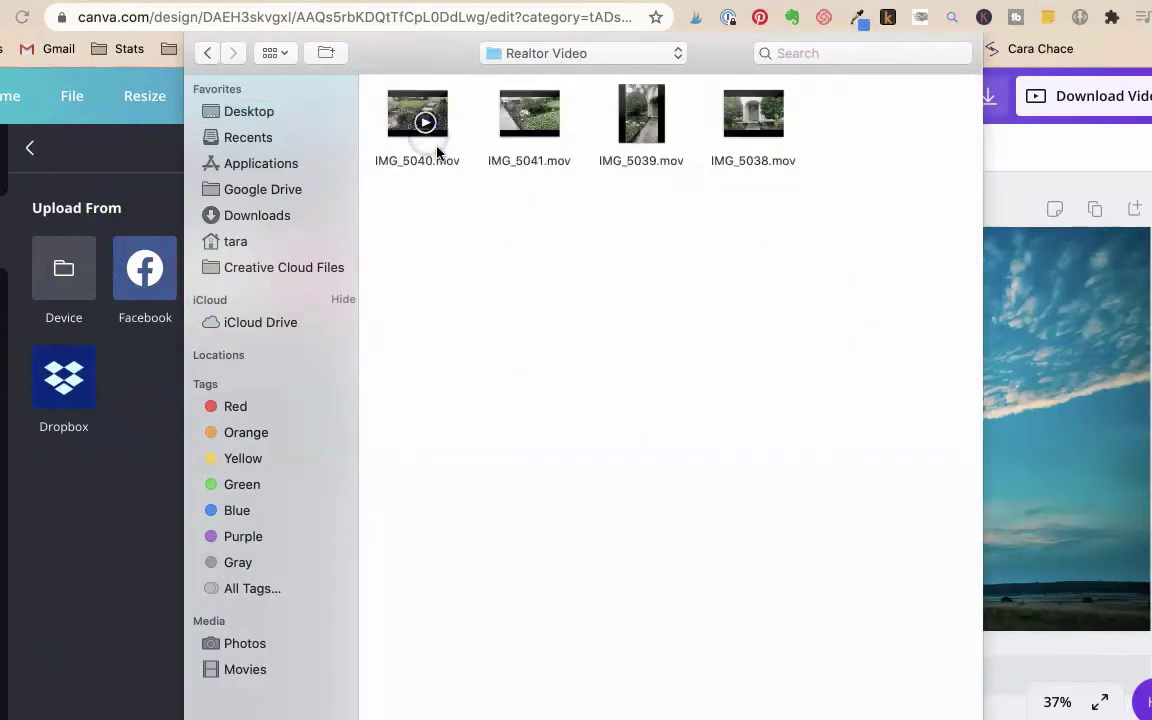
Select IMG_5040, IMG_5041, IMG_5039 and IMG_5038.mov and upload them
click(455, 150)
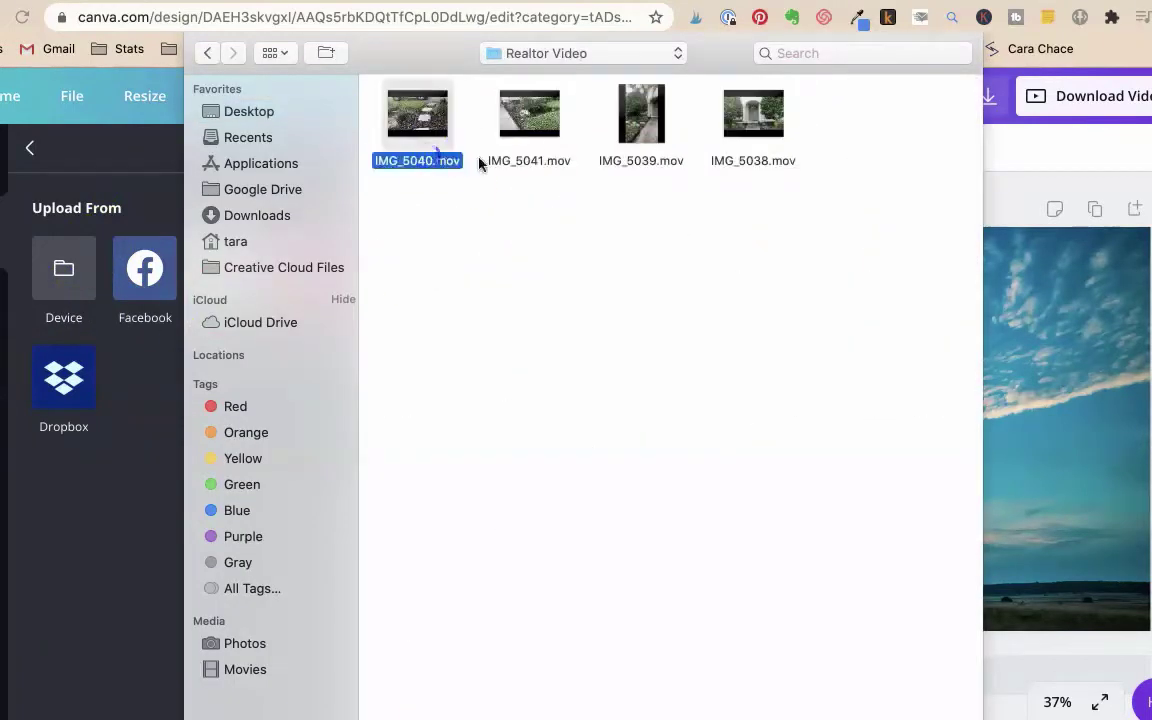
shift+click(557, 166)
shift+click(666, 166)
shift+click(727, 166)
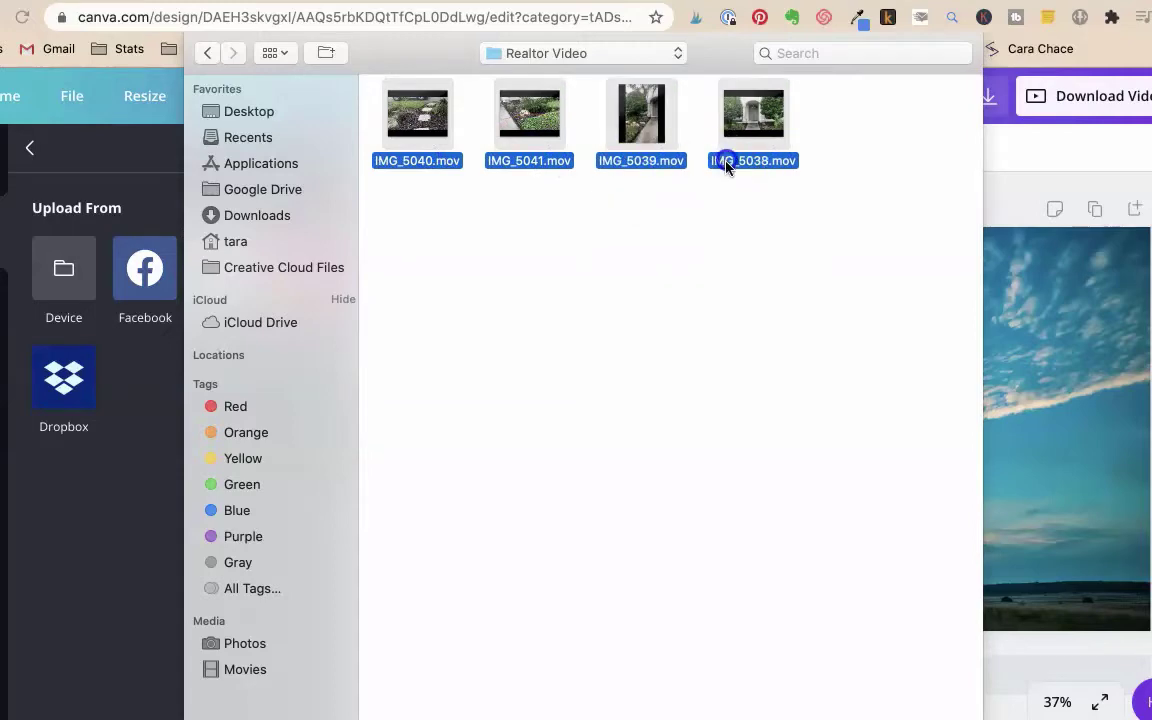
key(Return)
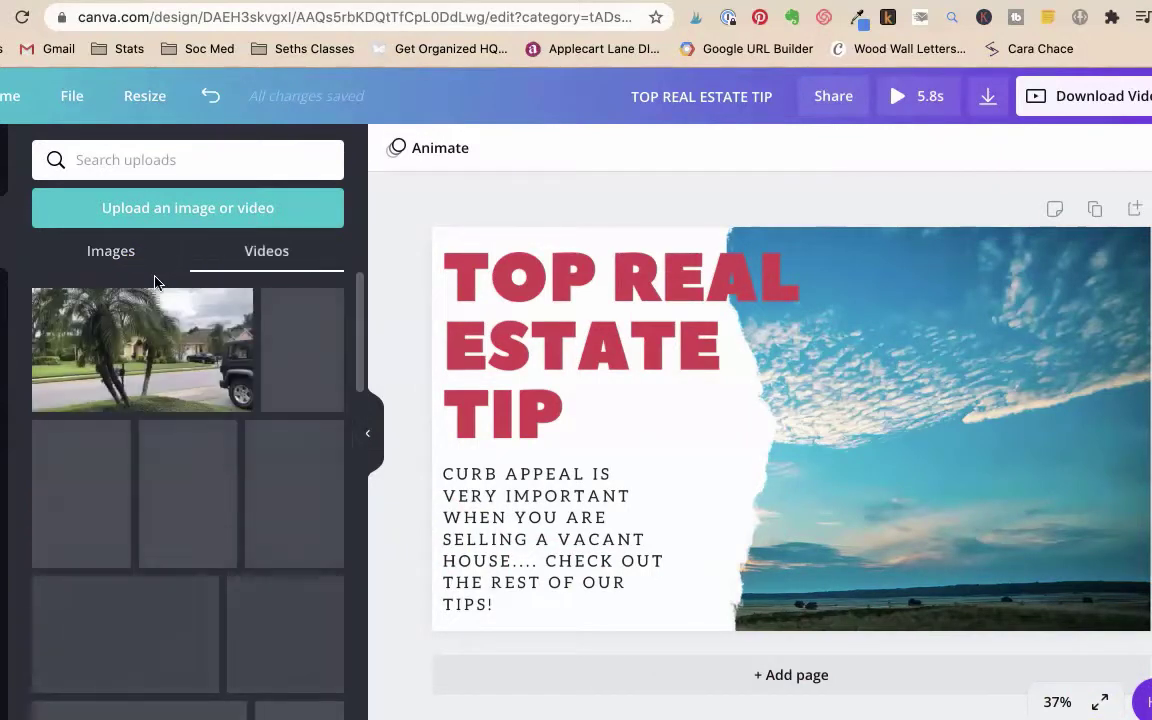
Drag the palm-tree street video from Uploads onto the slide, replacing the sky background
click(85, 334)
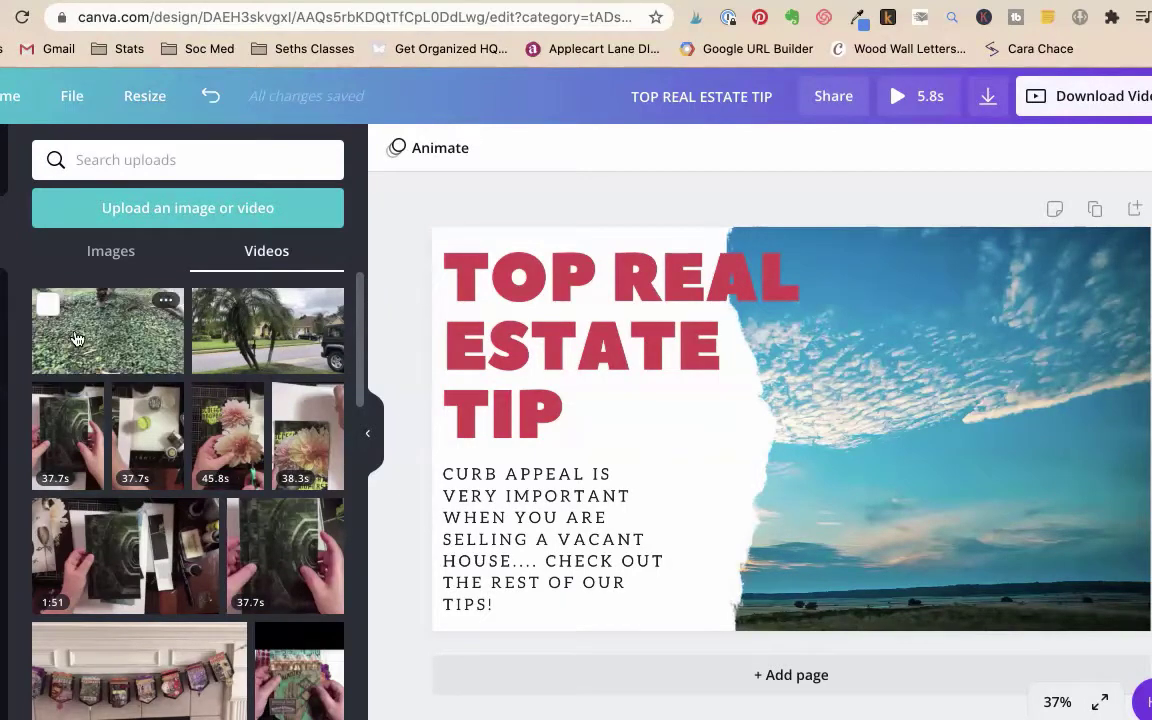
drag(265, 330, 952, 372)
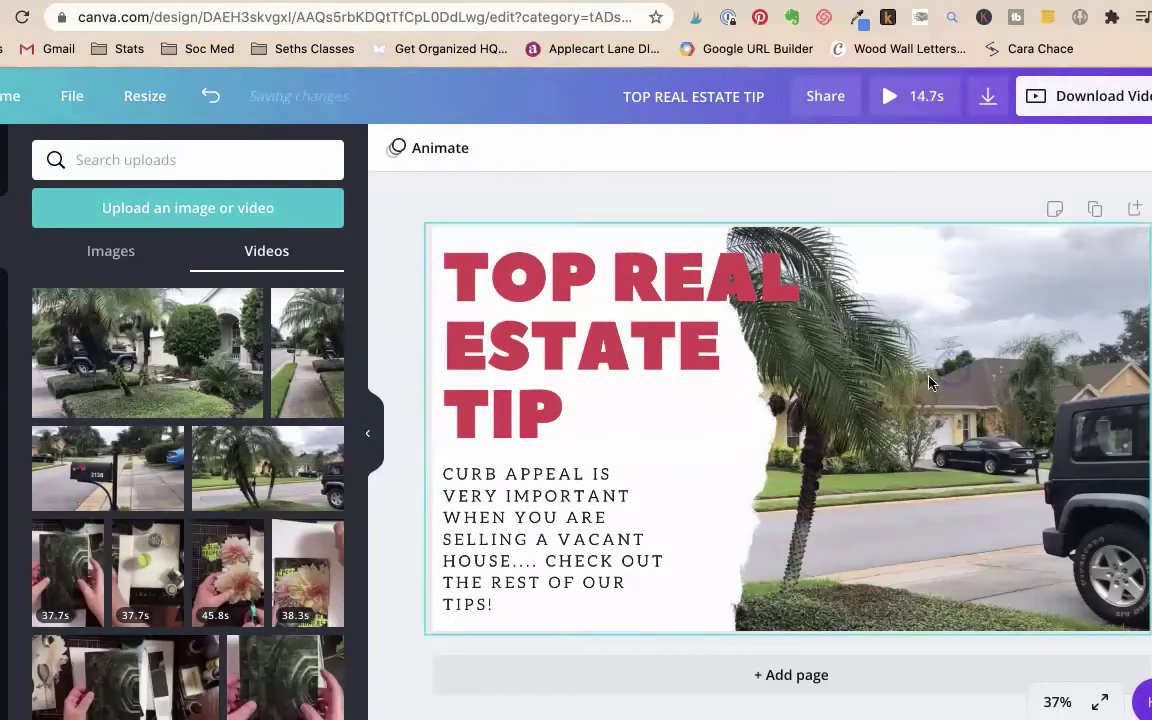
drag(797, 458, 900, 450)
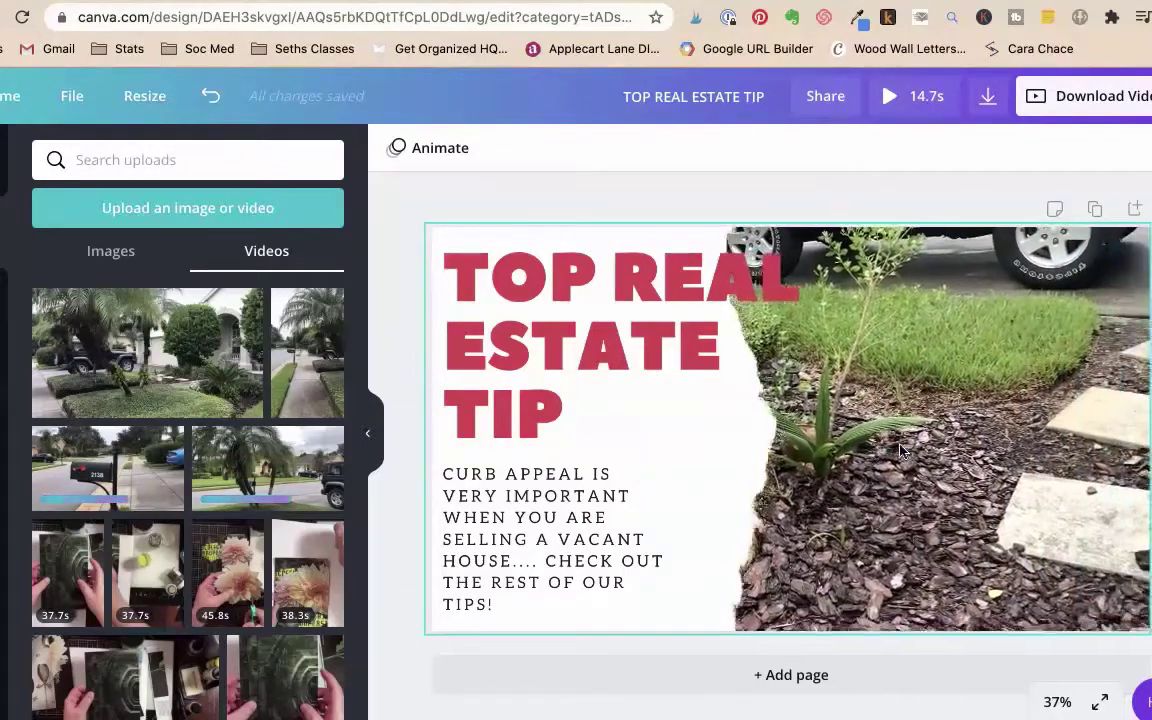
click(873, 477)
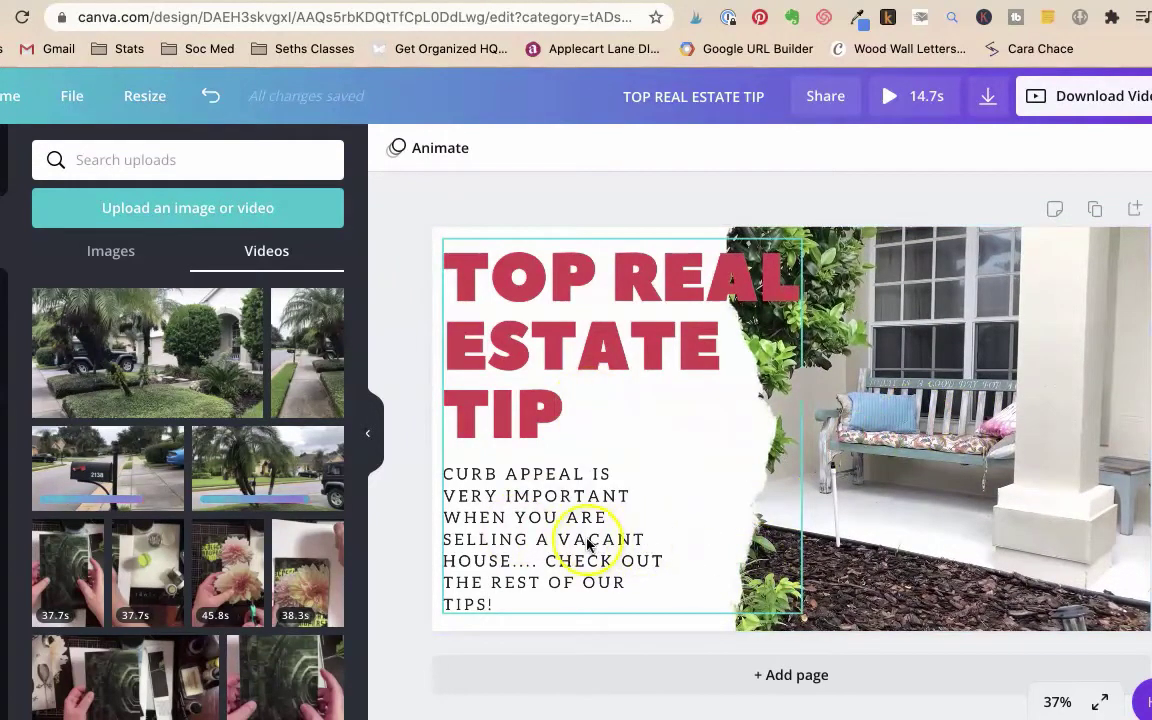
Move the background clip's start point to 4.6s, cutting it from 14.7s to 10.1s
click(889, 528)
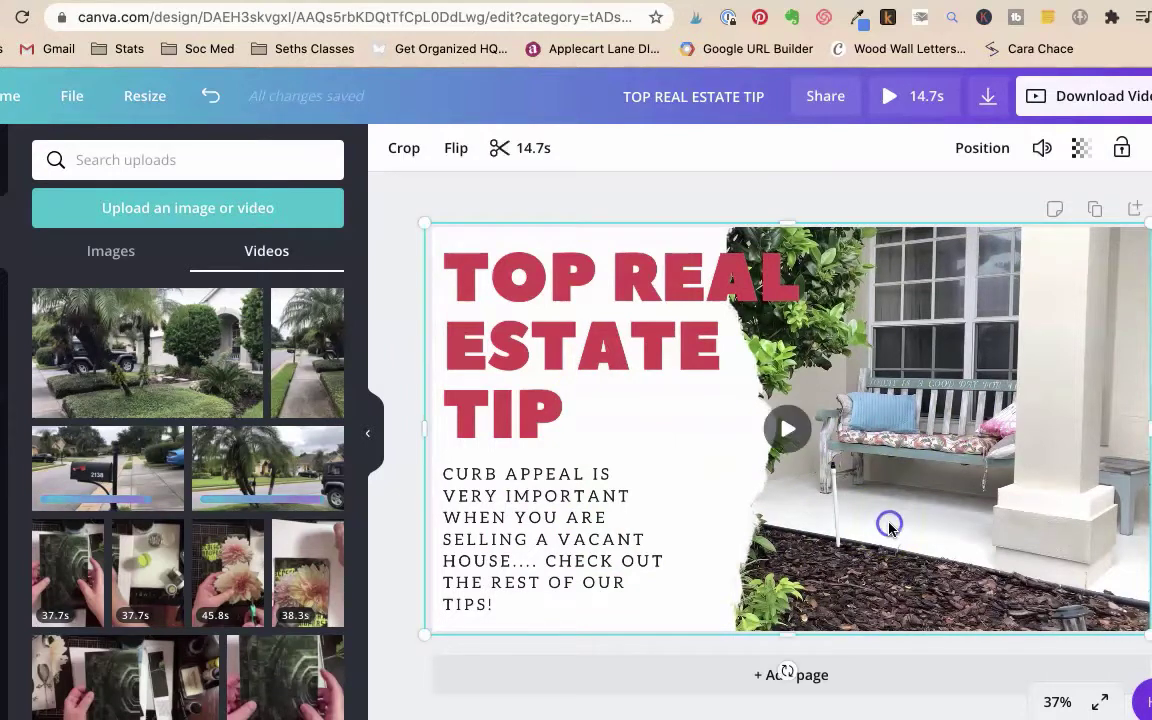
click(920, 450)
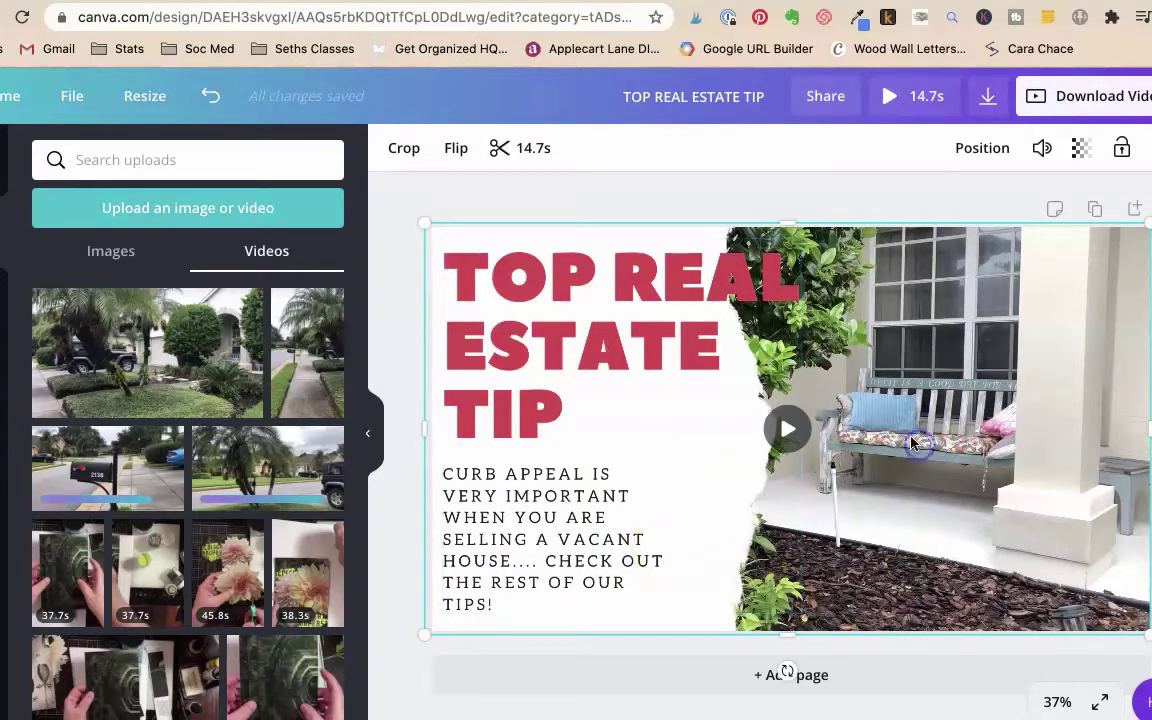
click(525, 148)
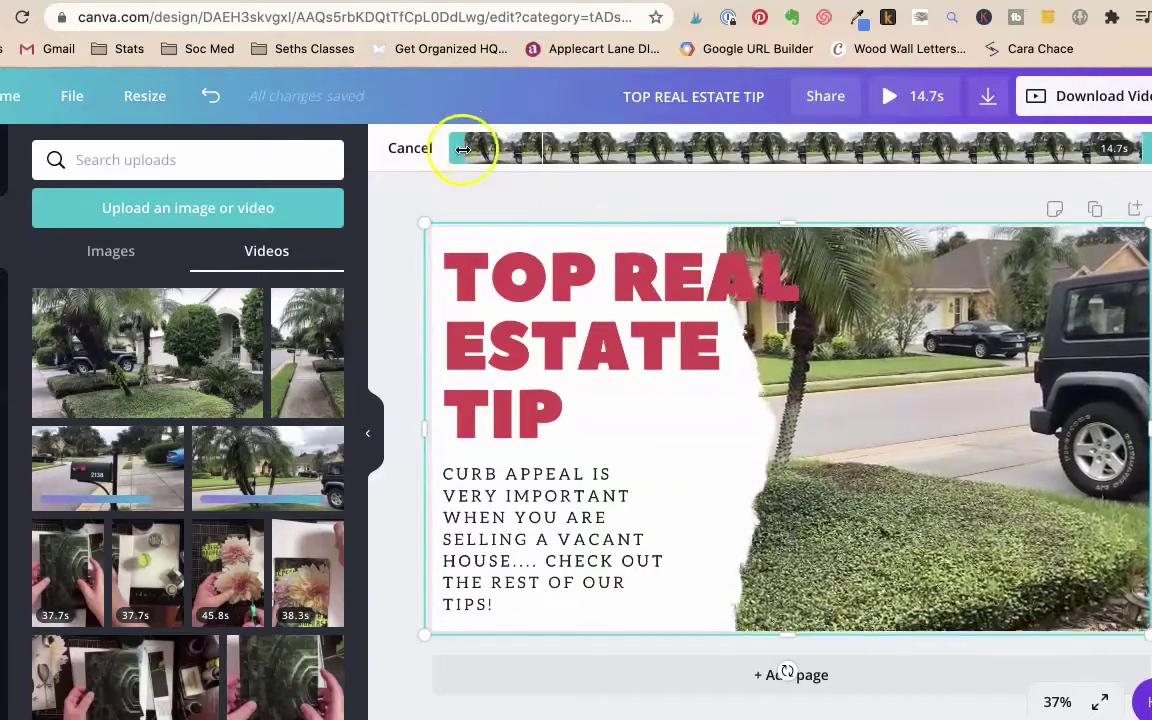
drag(463, 147, 677, 160)
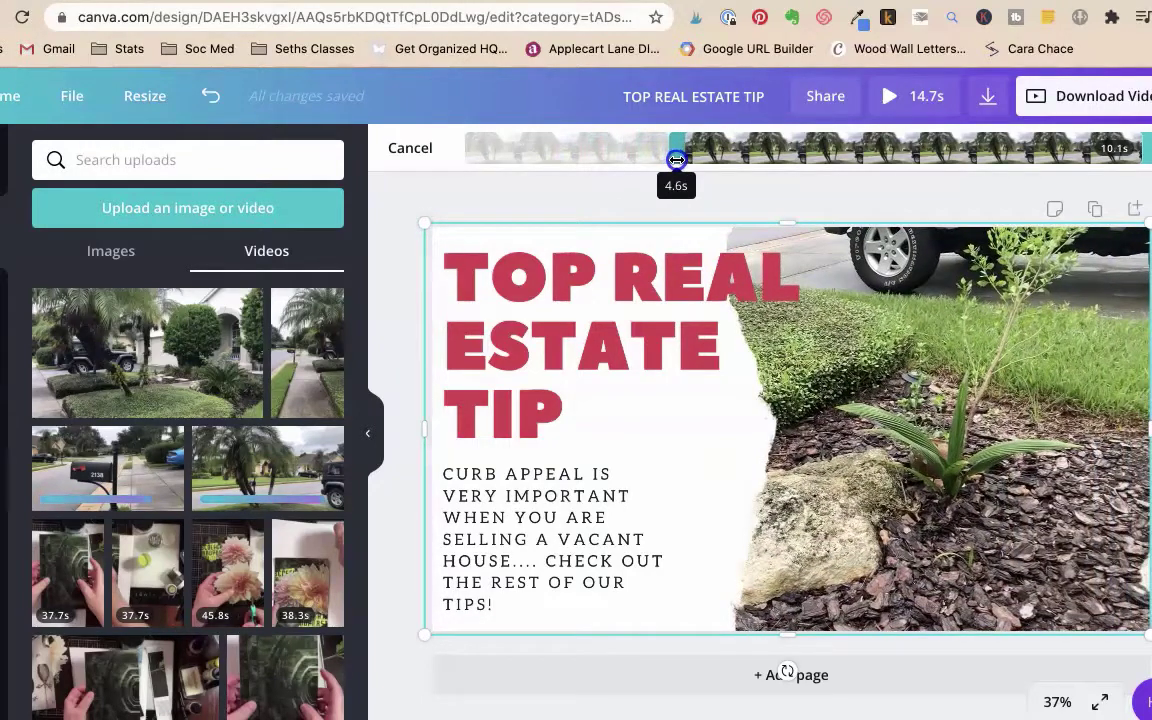
click(1025, 152)
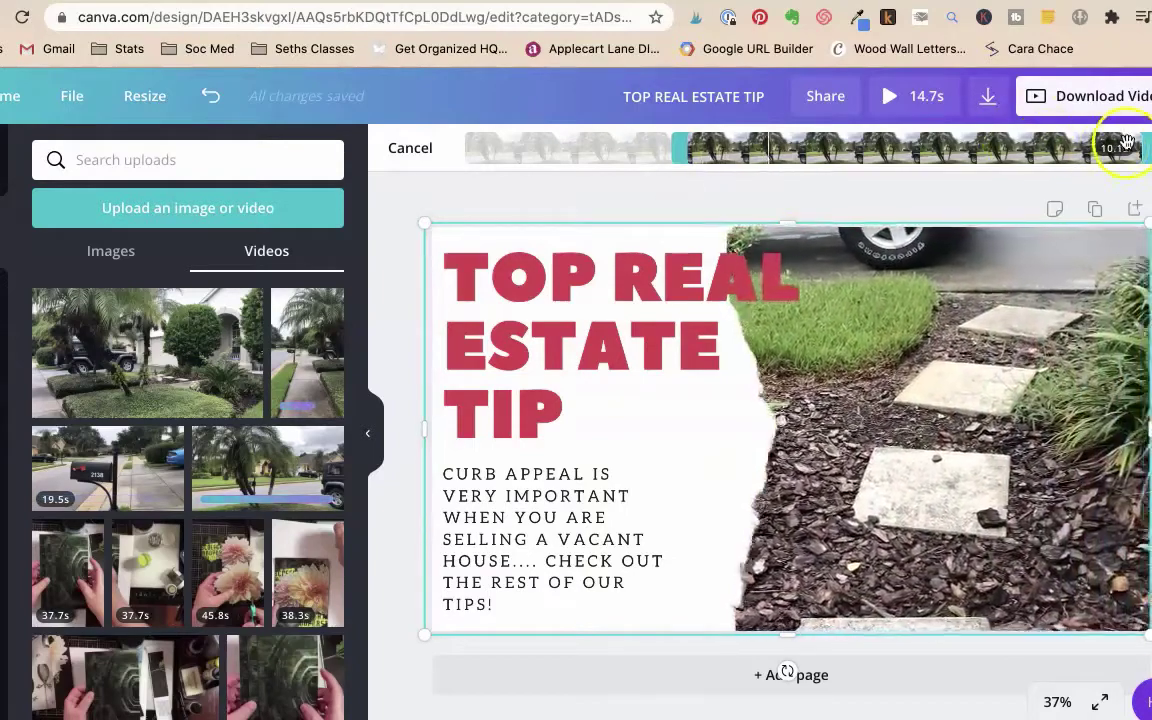
click(710, 386)
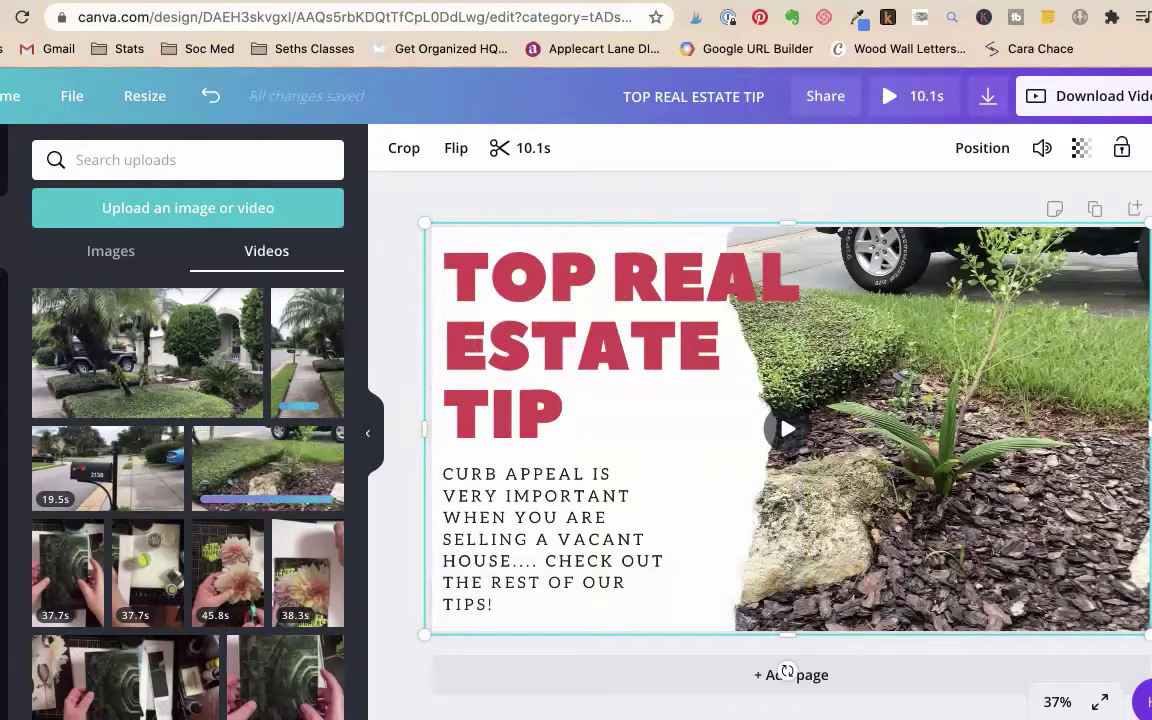
Undo the last edit, preview the video, and delete the TOP REAL ESTATE TIP title and curb-appeal paragraph
key(super+z)
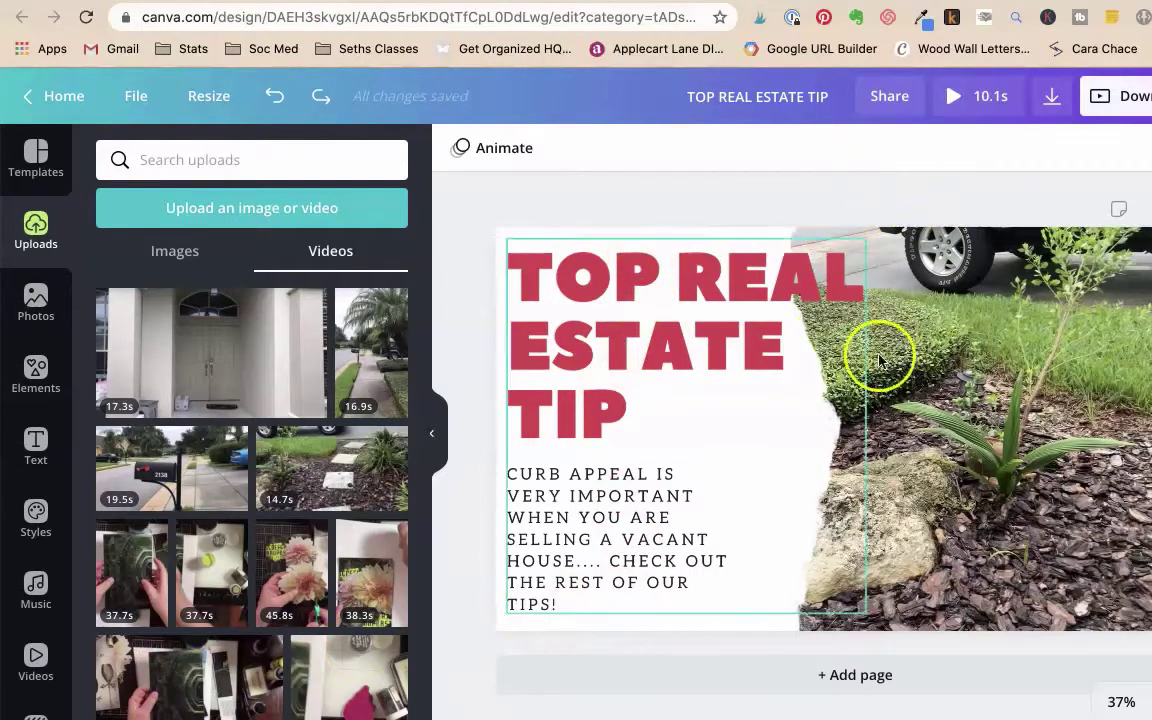
click(877, 411)
click(832, 430)
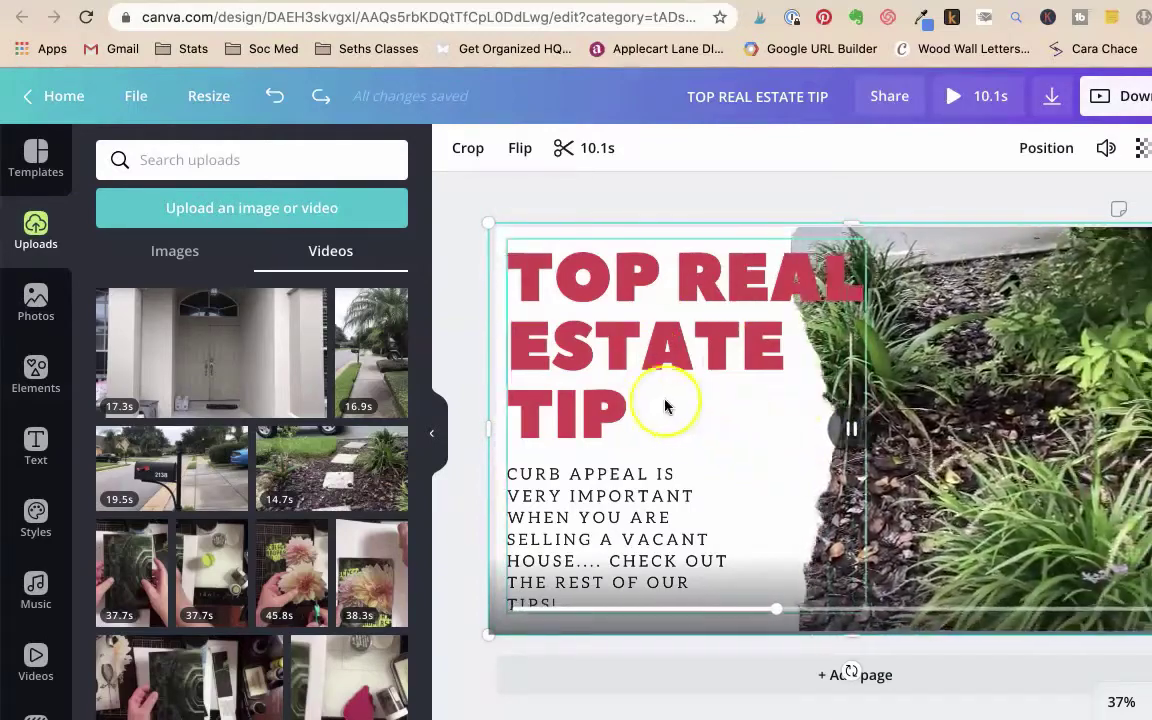
click(586, 368)
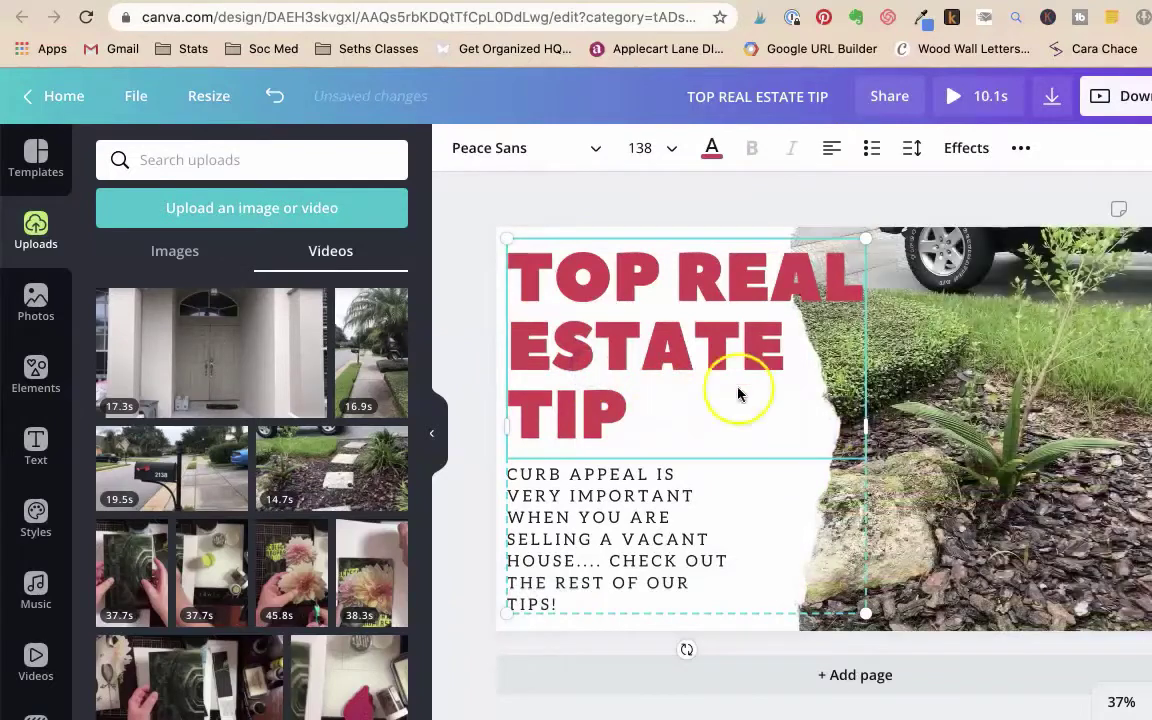
key(Delete)
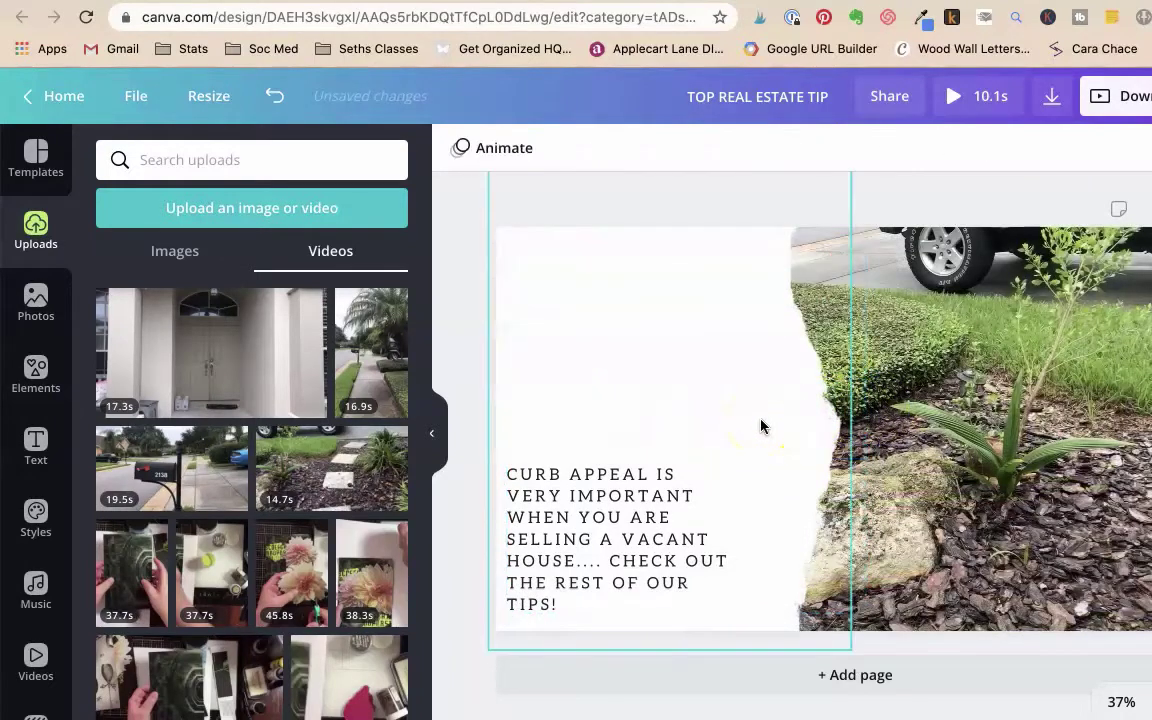
click(656, 514)
key(Delete)
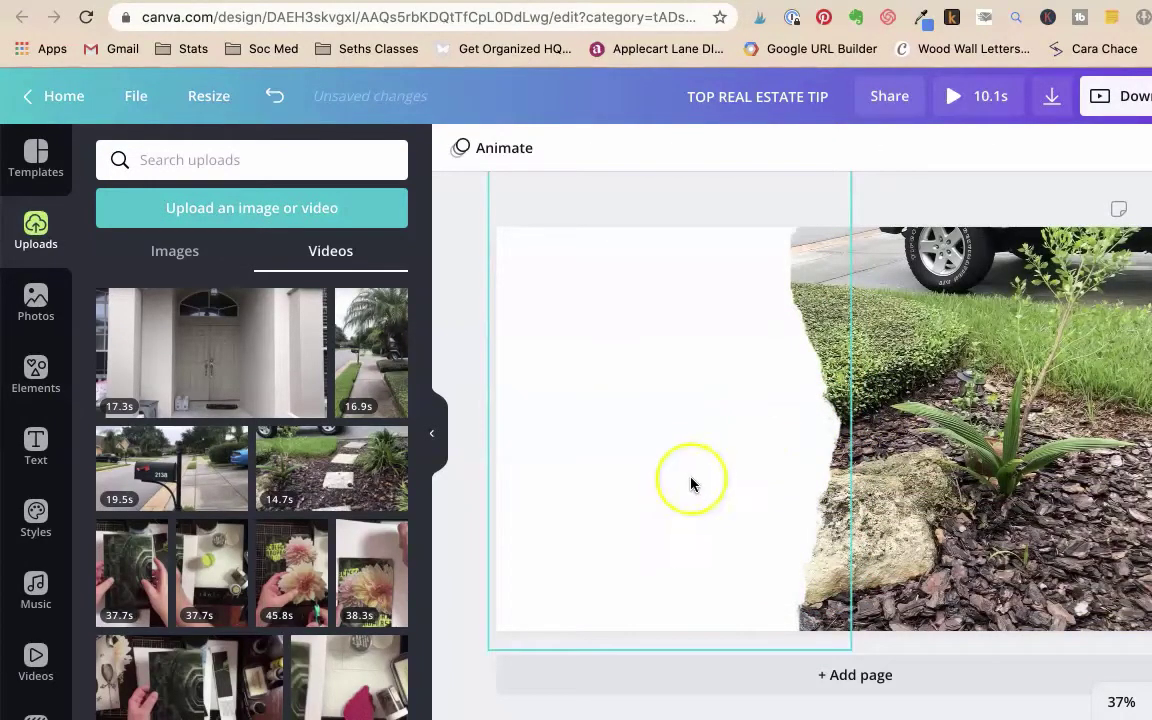
Resize and reposition the white torn-edge panel over the video's left edge, then preview the video
click(689, 481)
drag(853, 418, 725, 417)
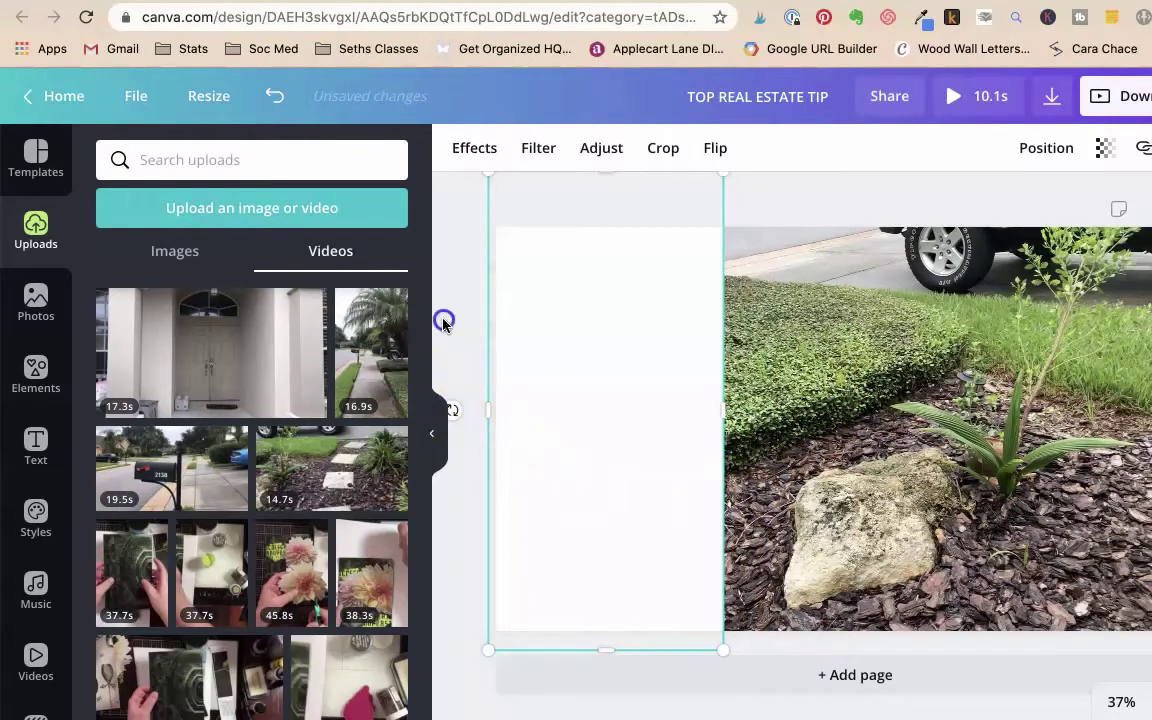
click(442, 321)
click(758, 429)
click(596, 423)
drag(601, 330, 1015, 398)
drag(701, 396, 535, 396)
click(877, 452)
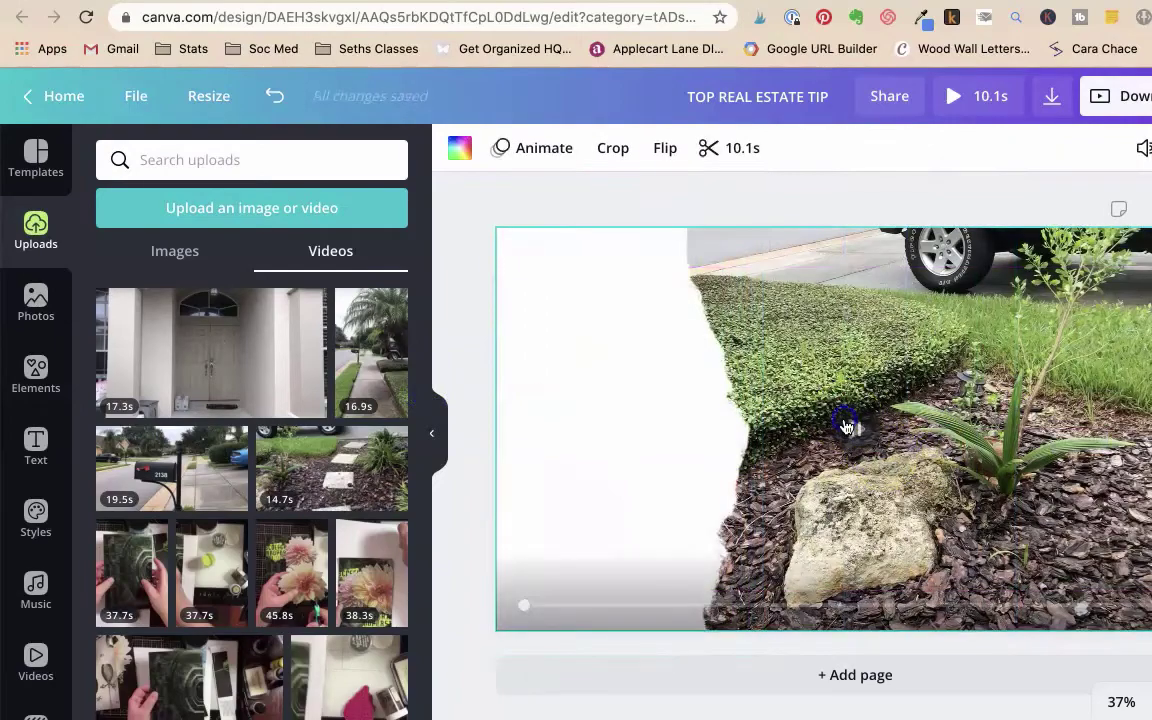
click(845, 426)
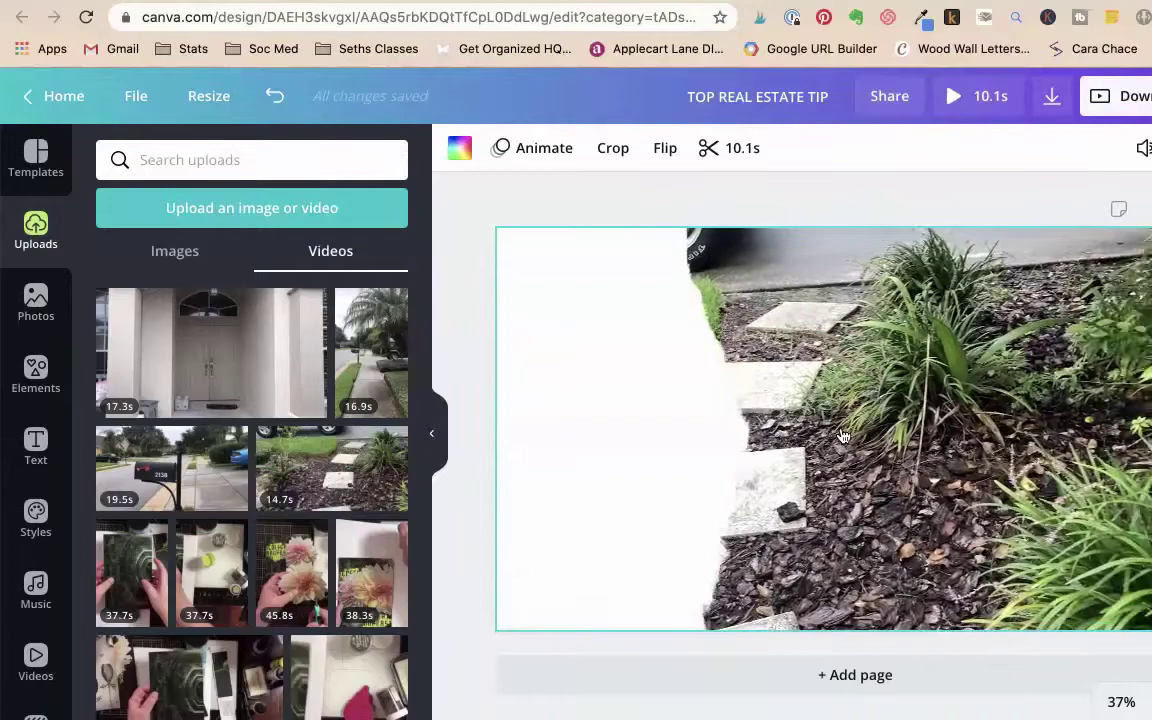
click(903, 270)
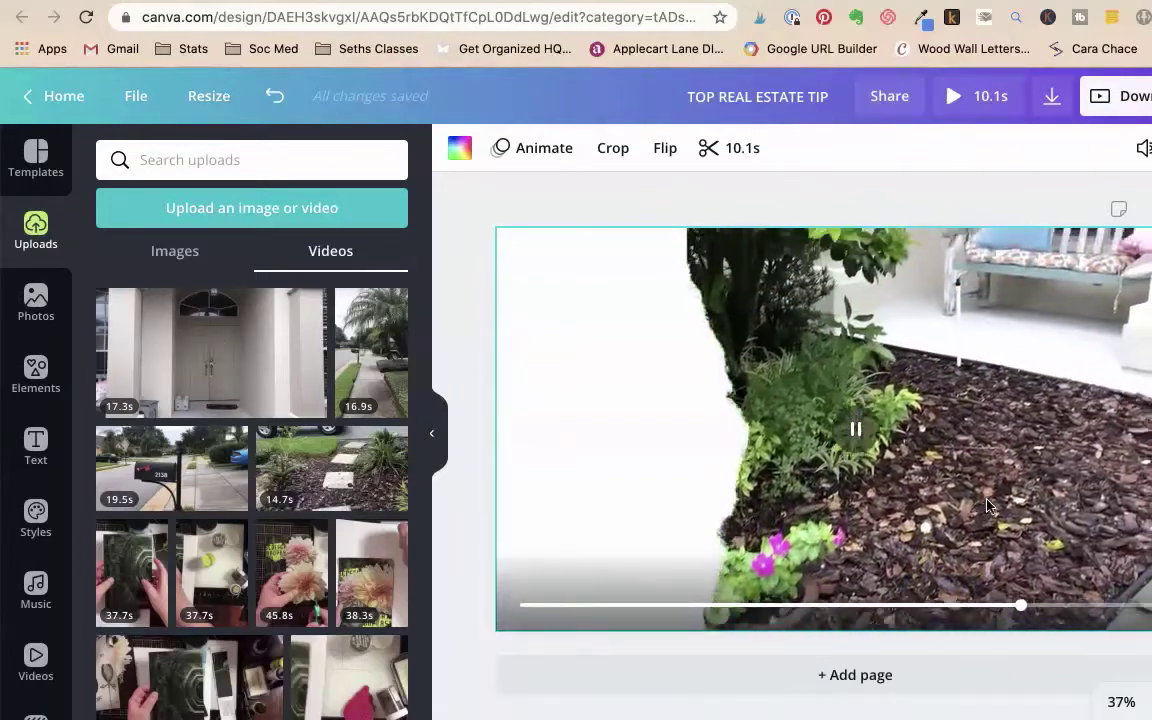
drag(935, 490, 260, 386)
Add a heading and type '#1 Tip for selling a vacant home! Keep the front looking great!'
click(36, 447)
click(531, 390)
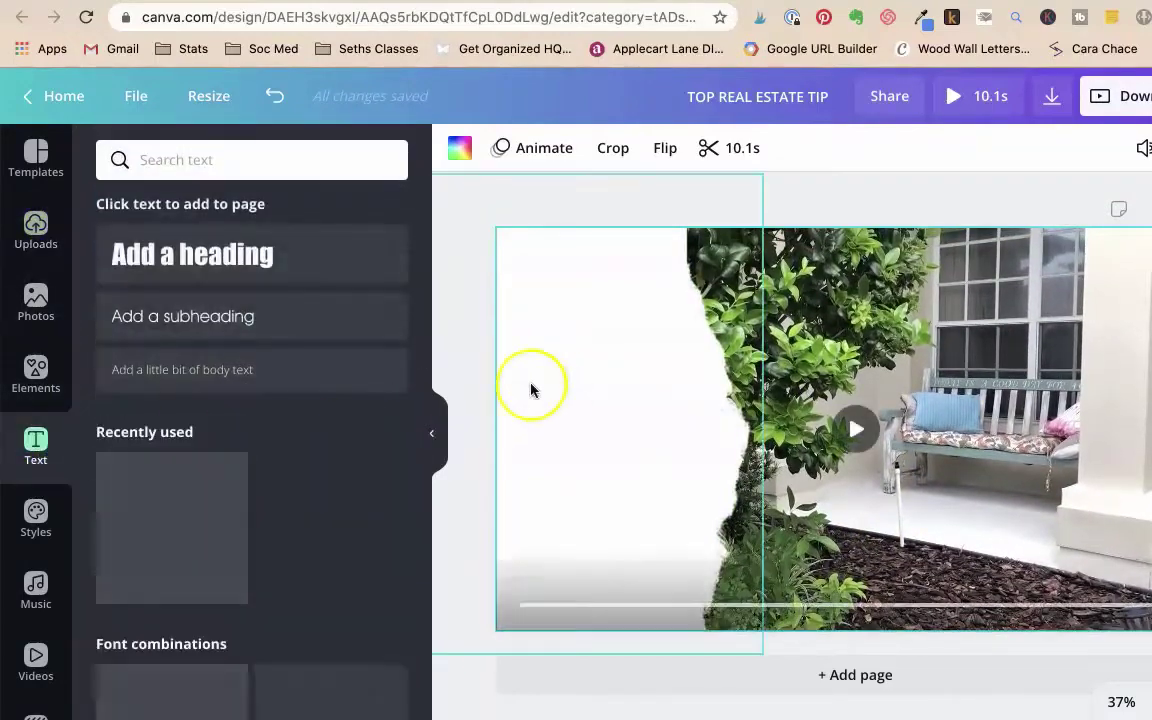
click(212, 282)
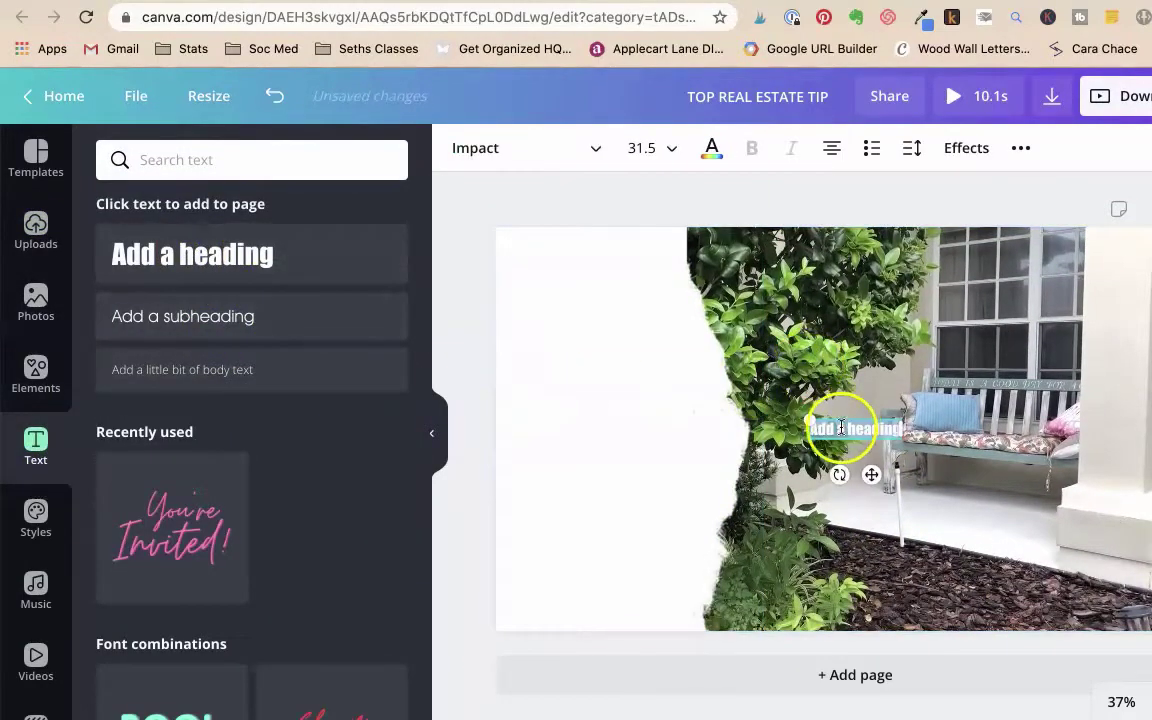
key(BackSpace)
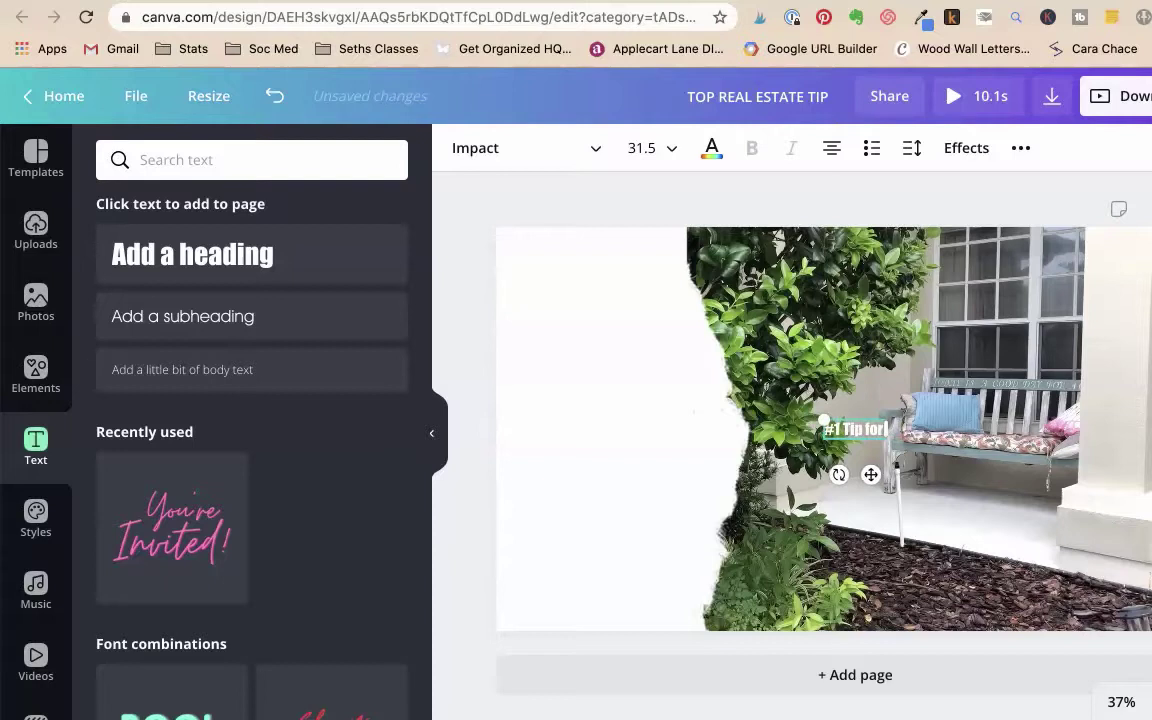
text(#1 Tip for selling)
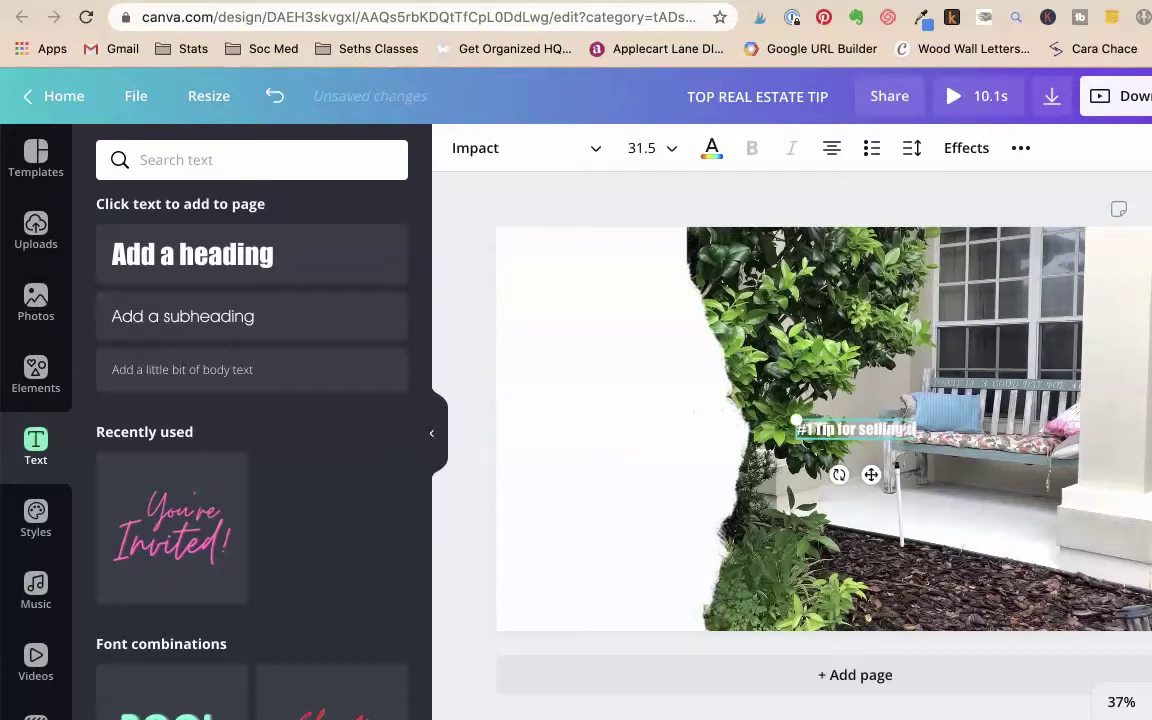
text( a vacant homd)
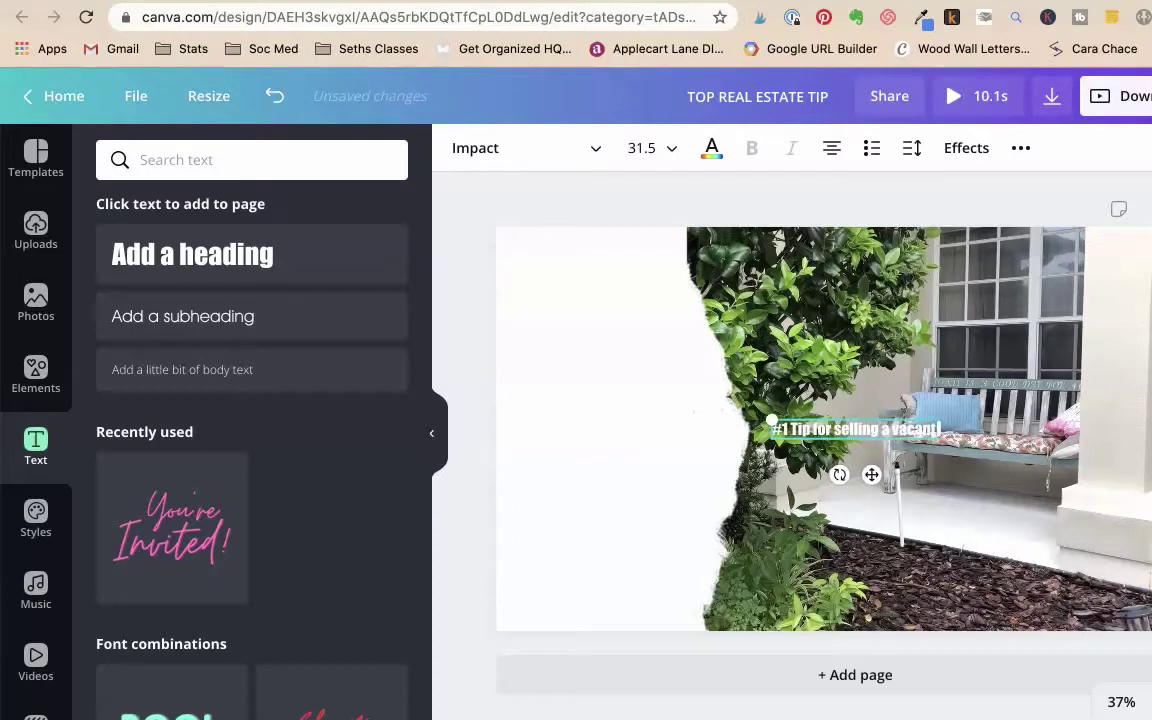
text(!)
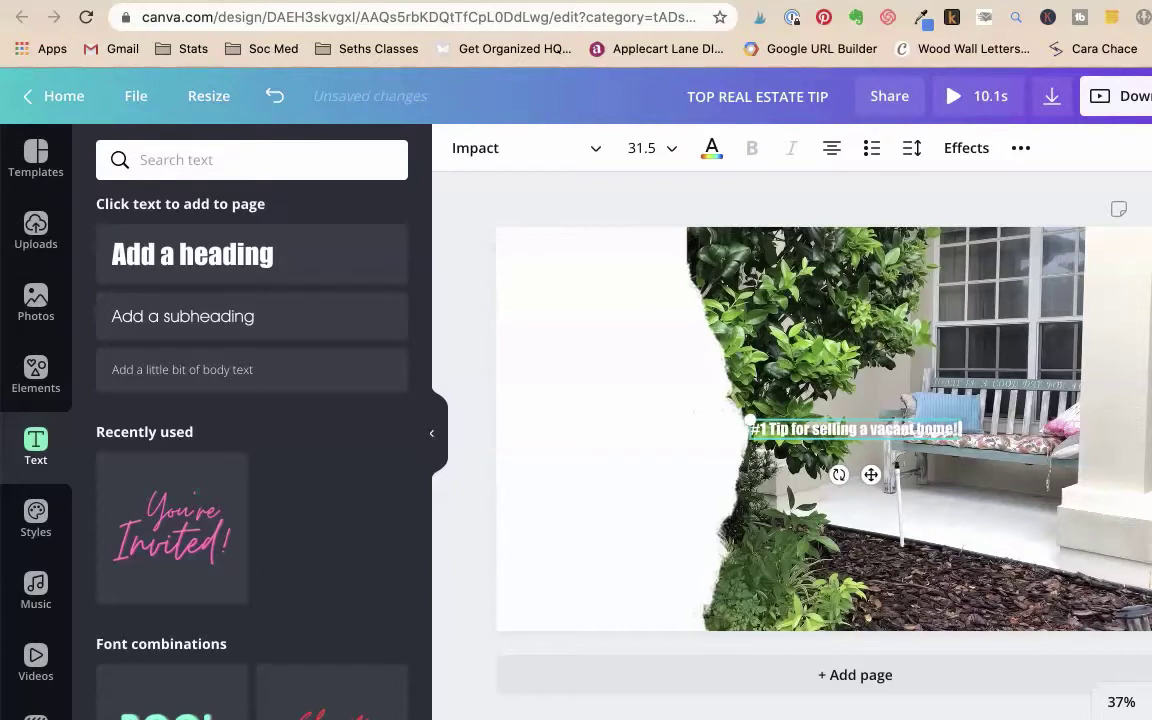
text( Keep)
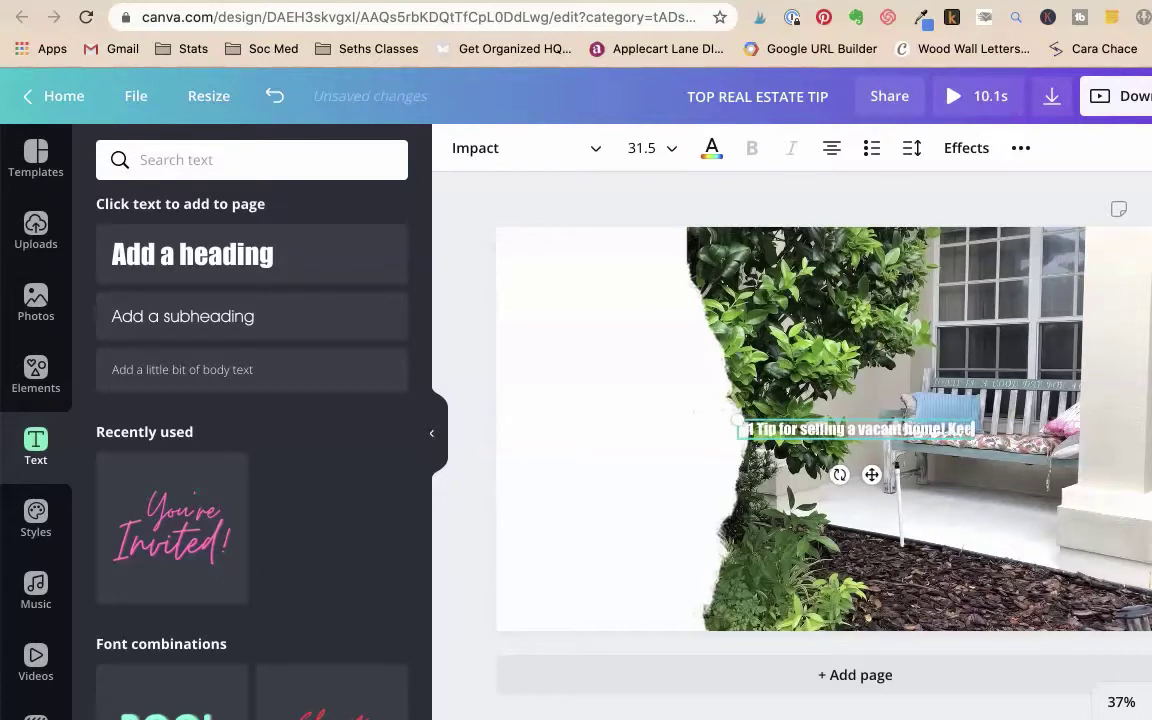
text( the fro)
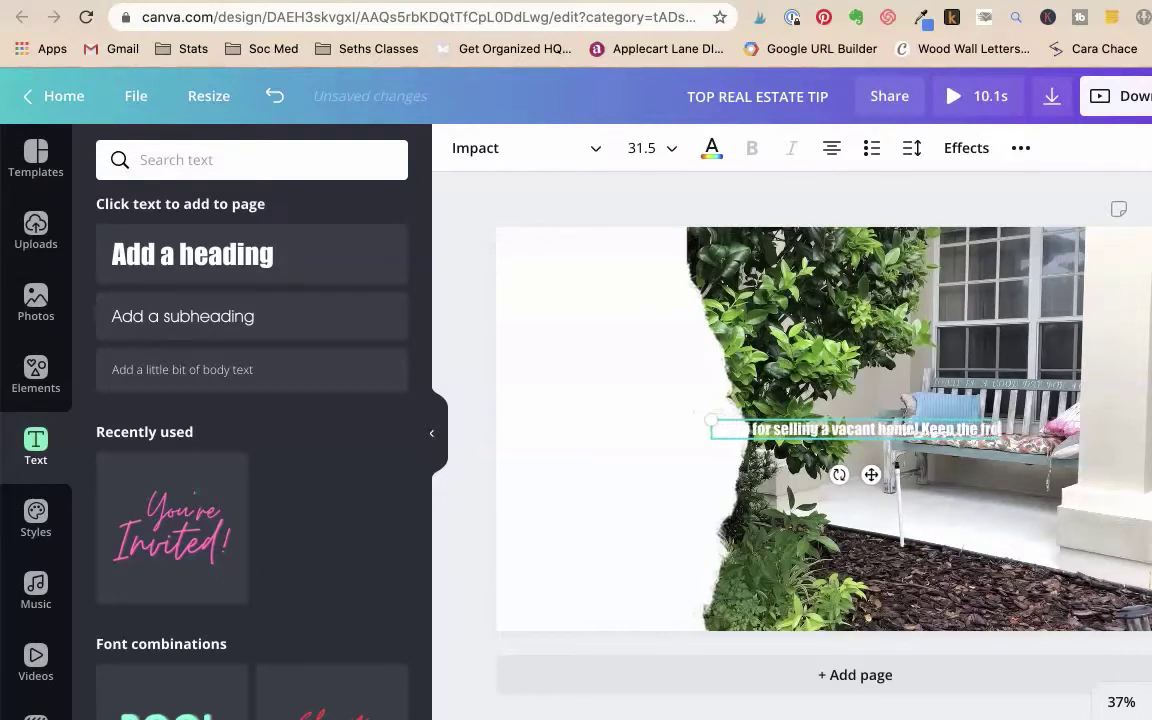
text(nt l)
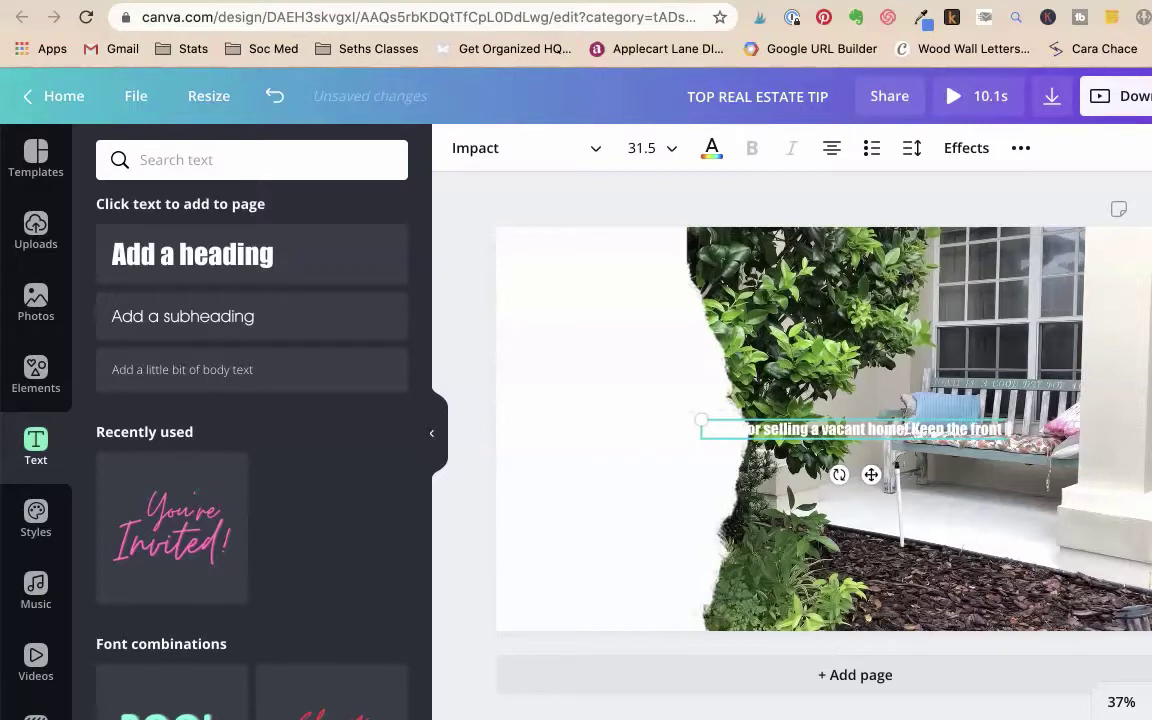
text(ooking great)
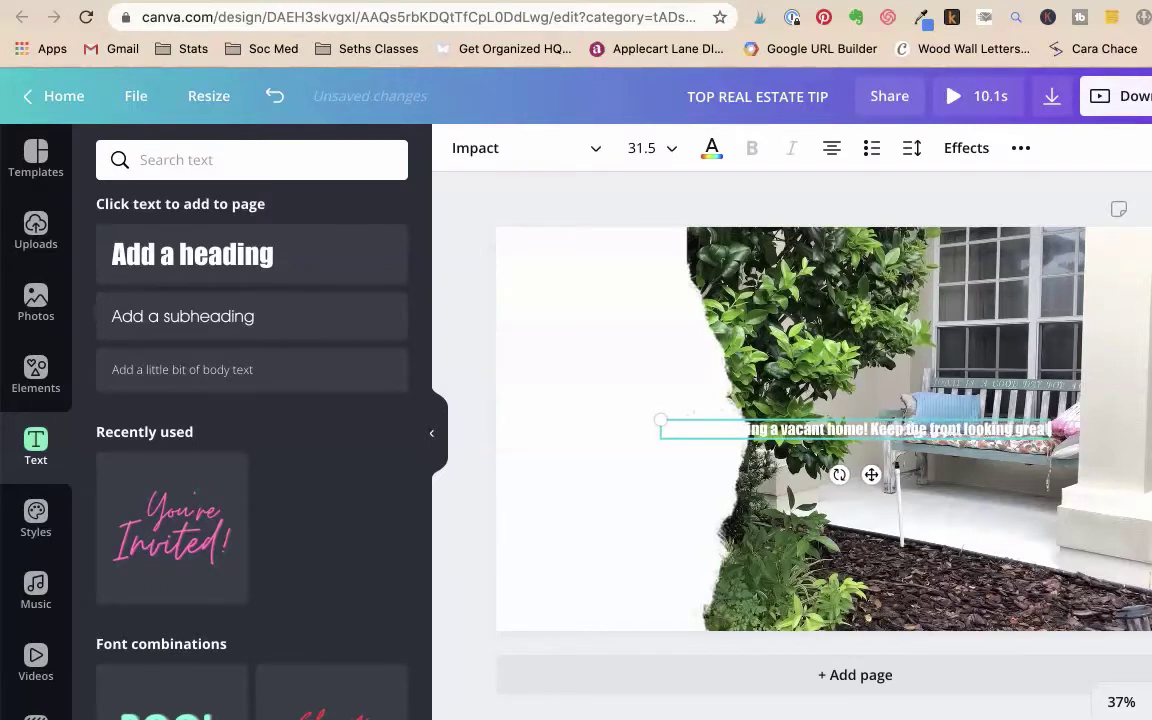
text(!)
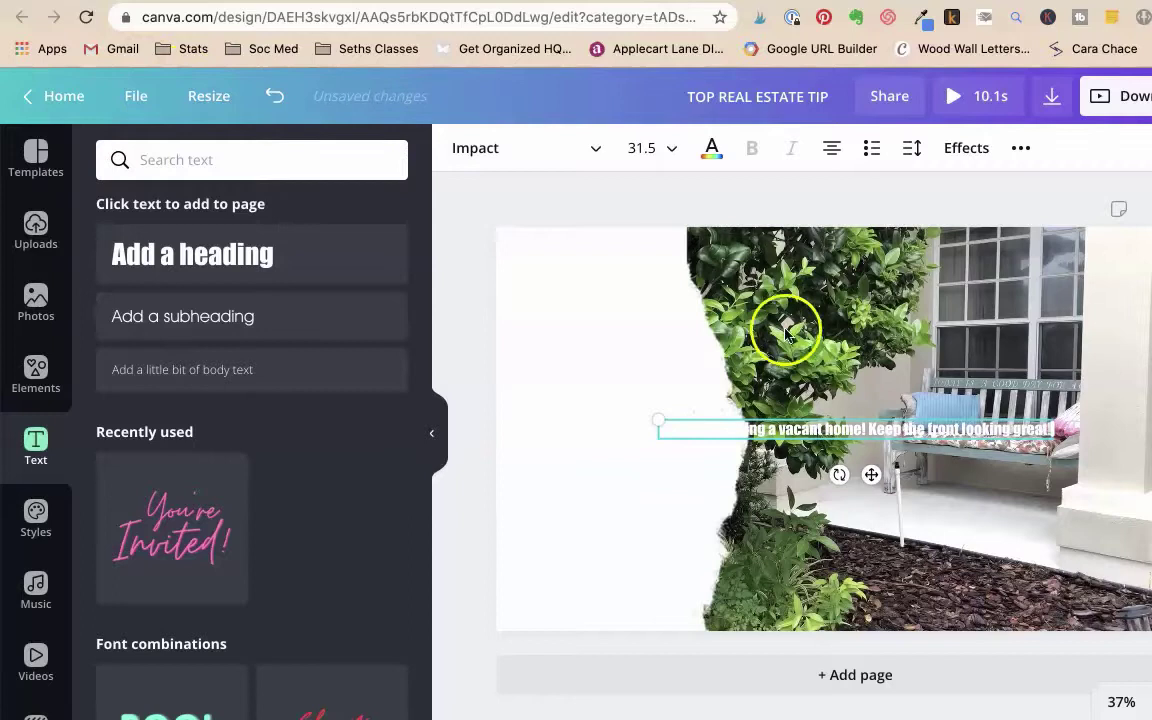
Enlarge the tip text to size 104, colour it green, and narrow its box so it wraps
click(643, 148)
scroll(640, 380, down, 5)
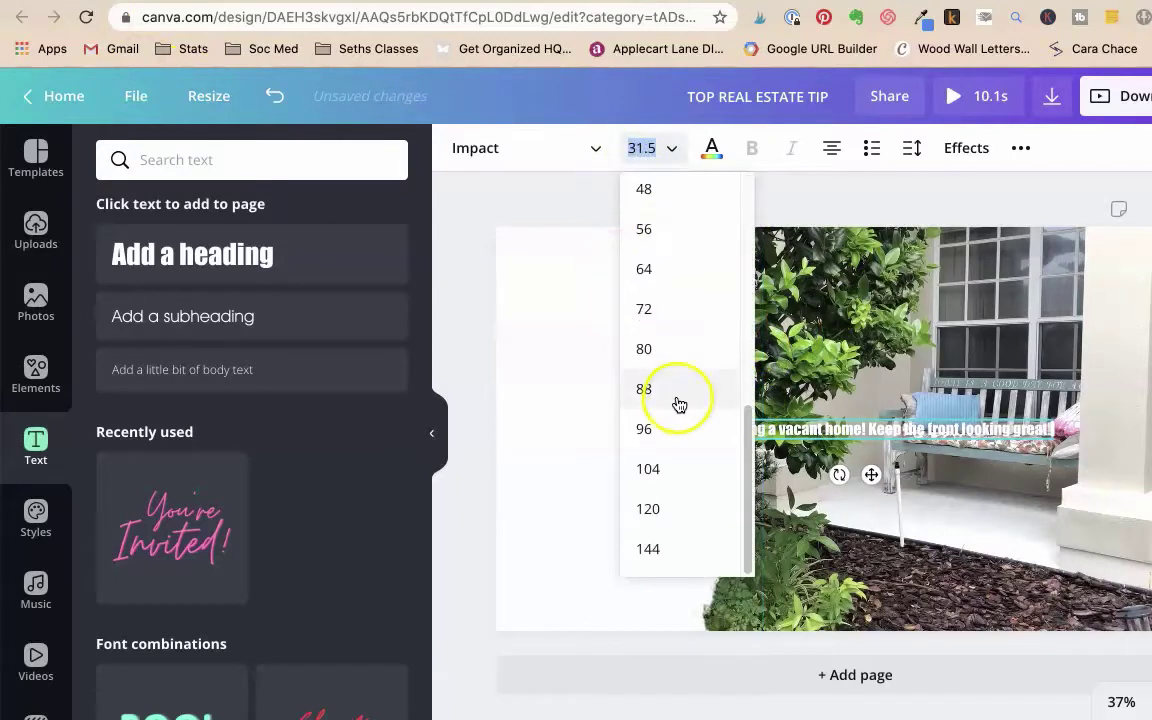
click(647, 466)
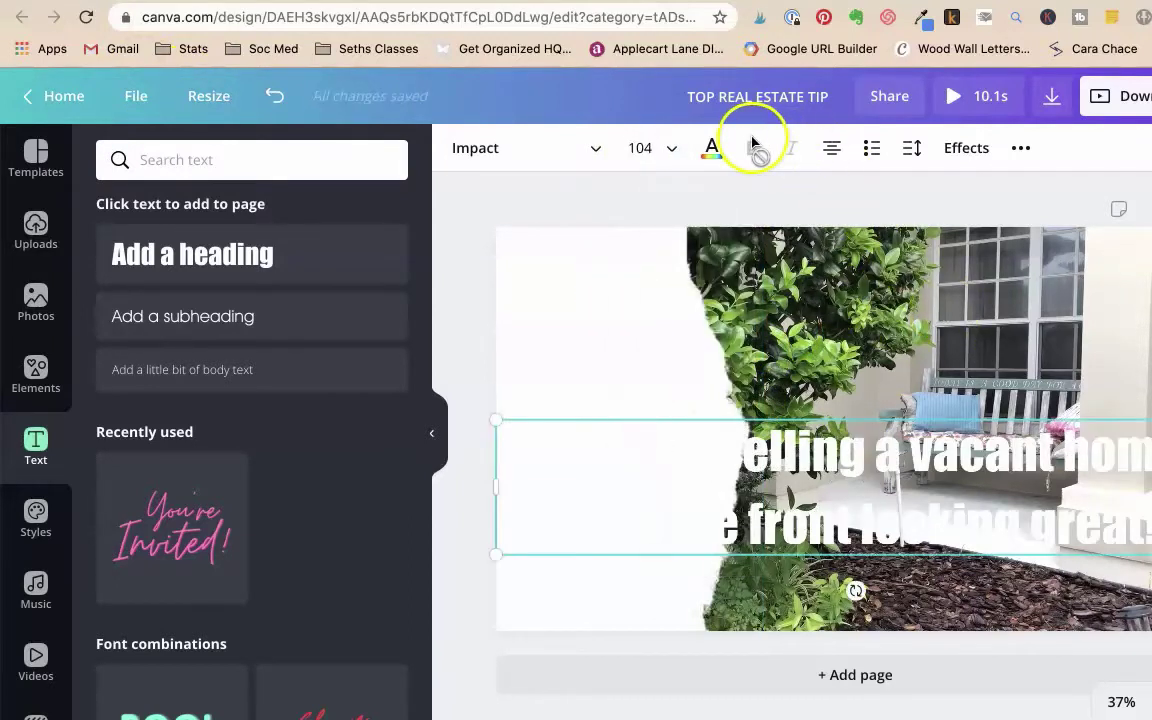
click(713, 148)
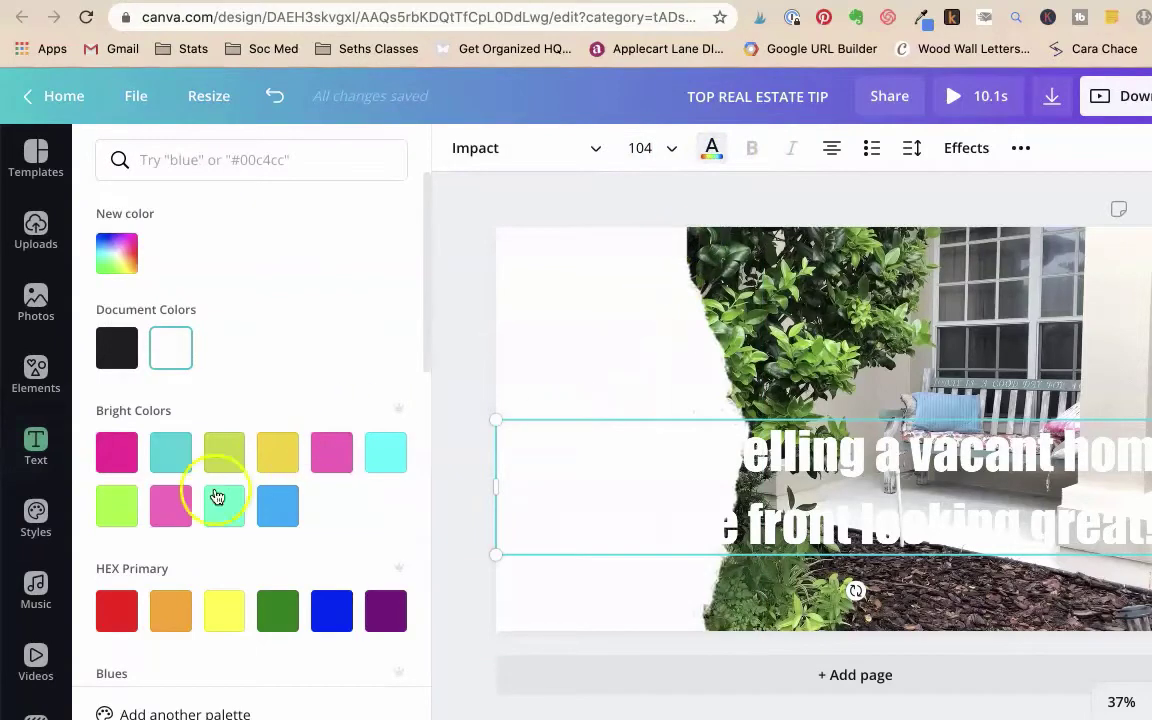
click(277, 610)
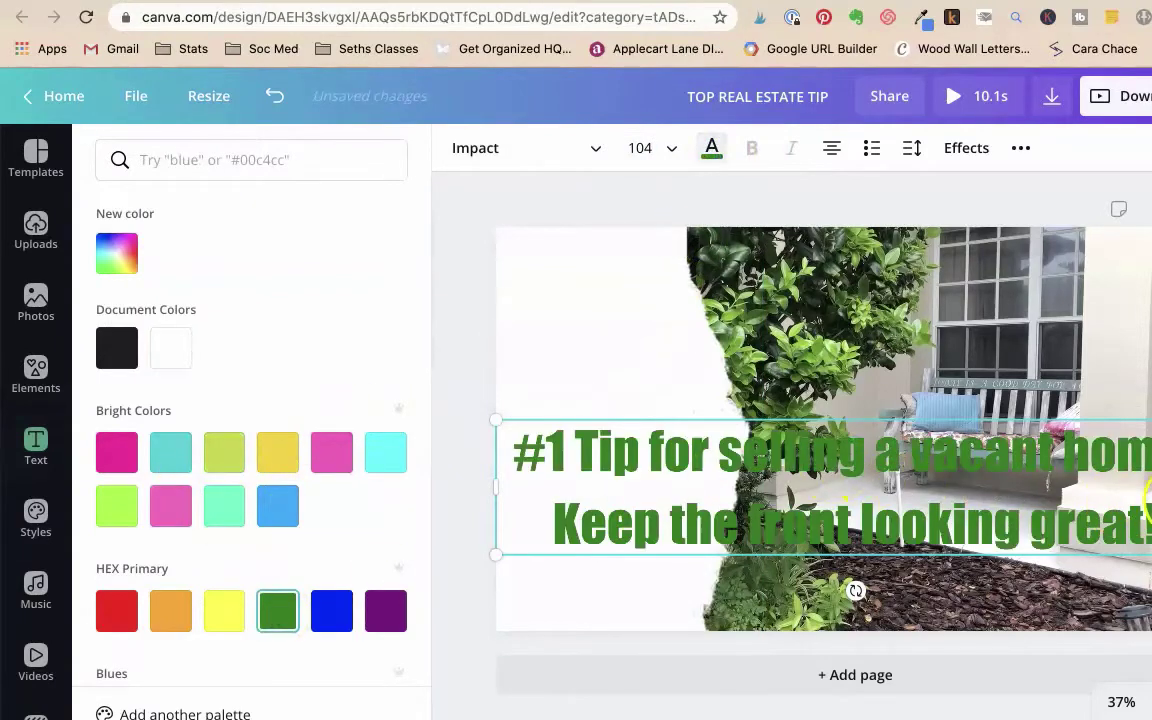
drag(1107, 502, 715, 489)
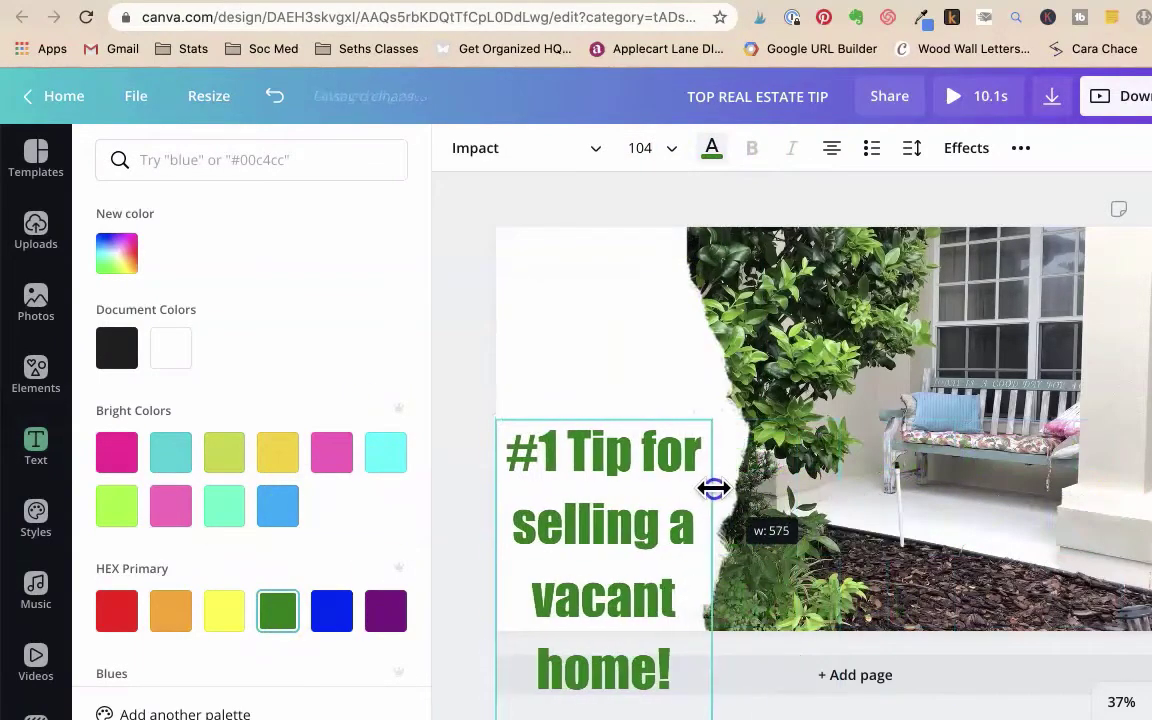
Reduce the tip text to size 72 and tighten its line spacing
click(638, 150)
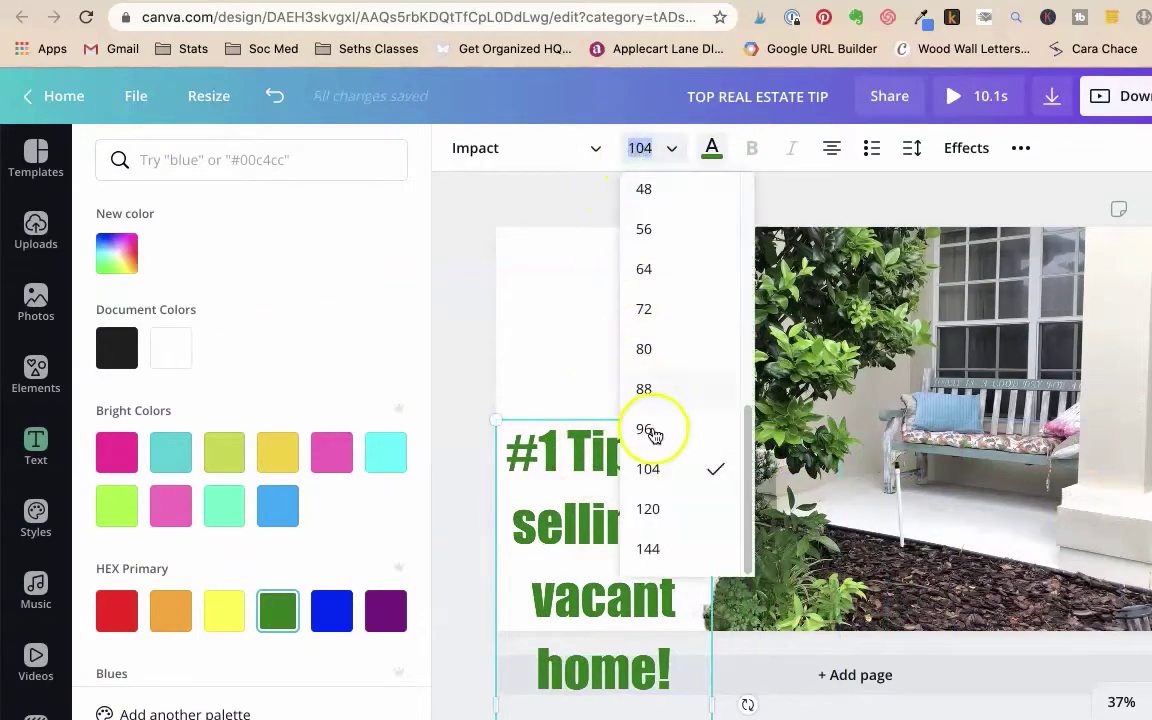
click(666, 311)
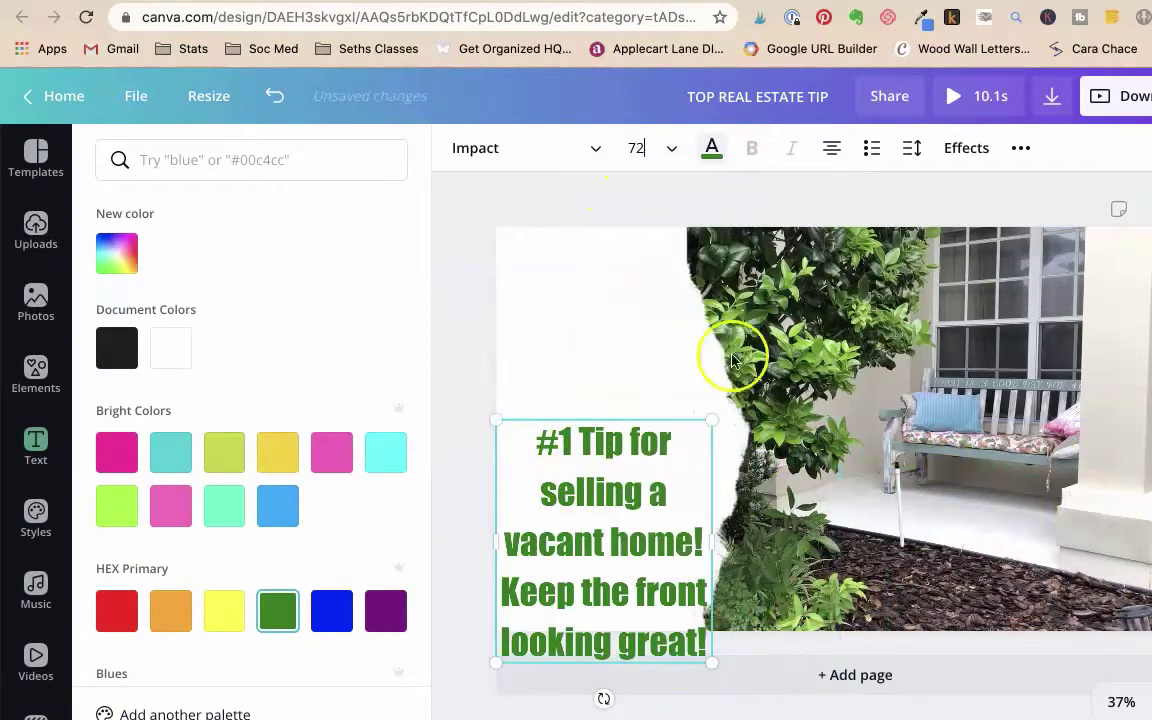
click(918, 153)
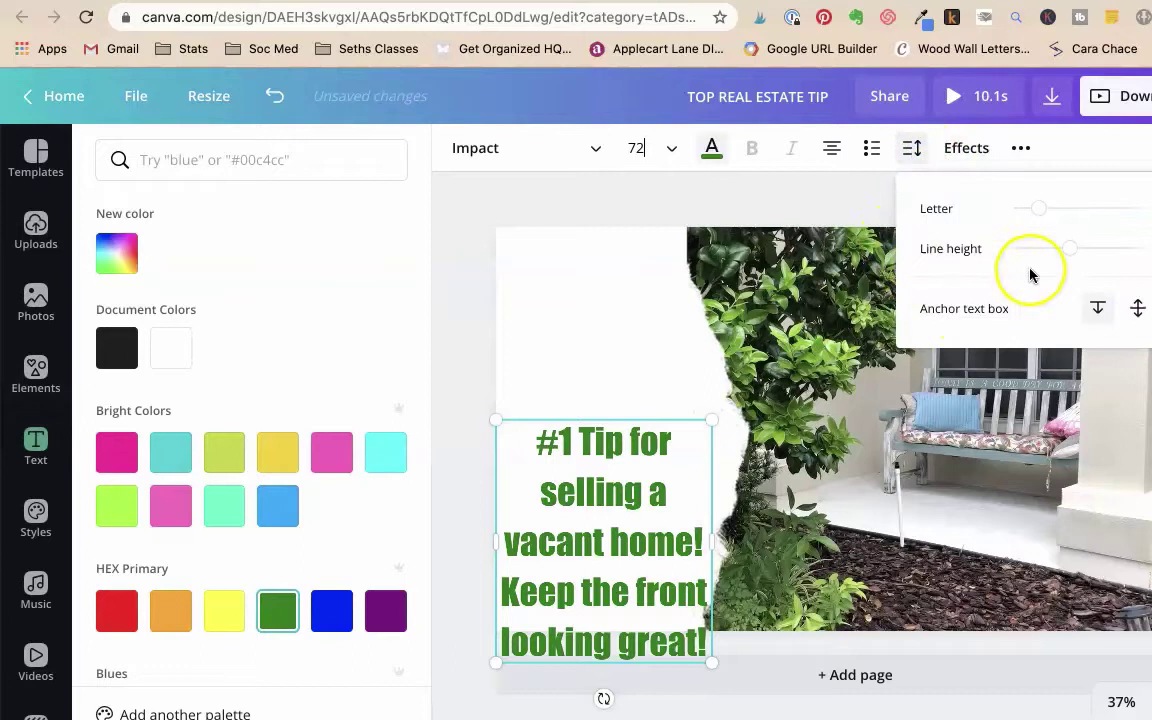
drag(1062, 250, 1047, 254)
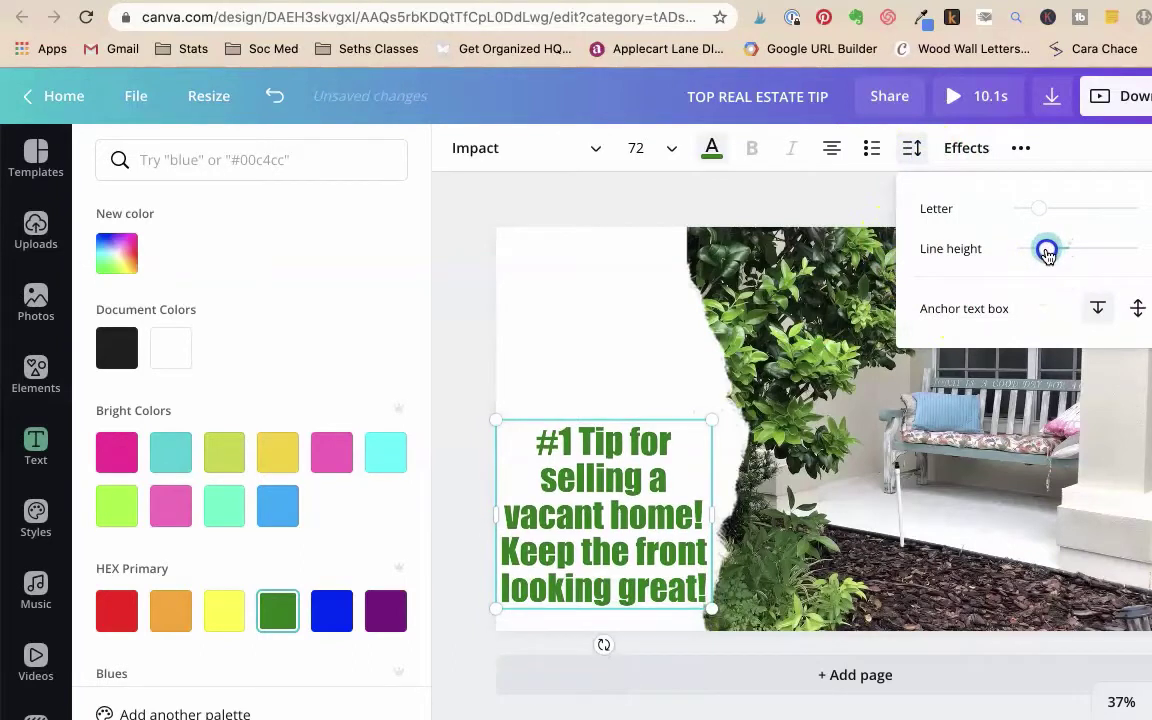
Prefix the headline with 'My ', replace '!' with '...', and move it up onto the white area
click(700, 590)
drag(700, 590, 581, 374)
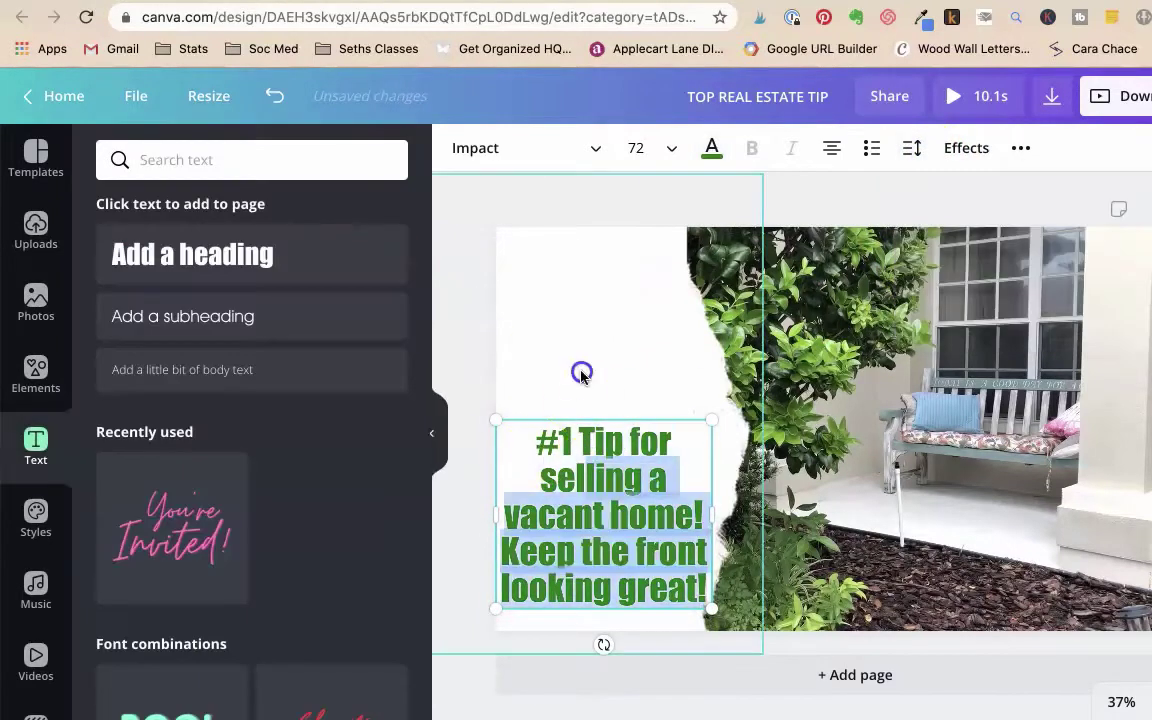
click(538, 450)
text(My)
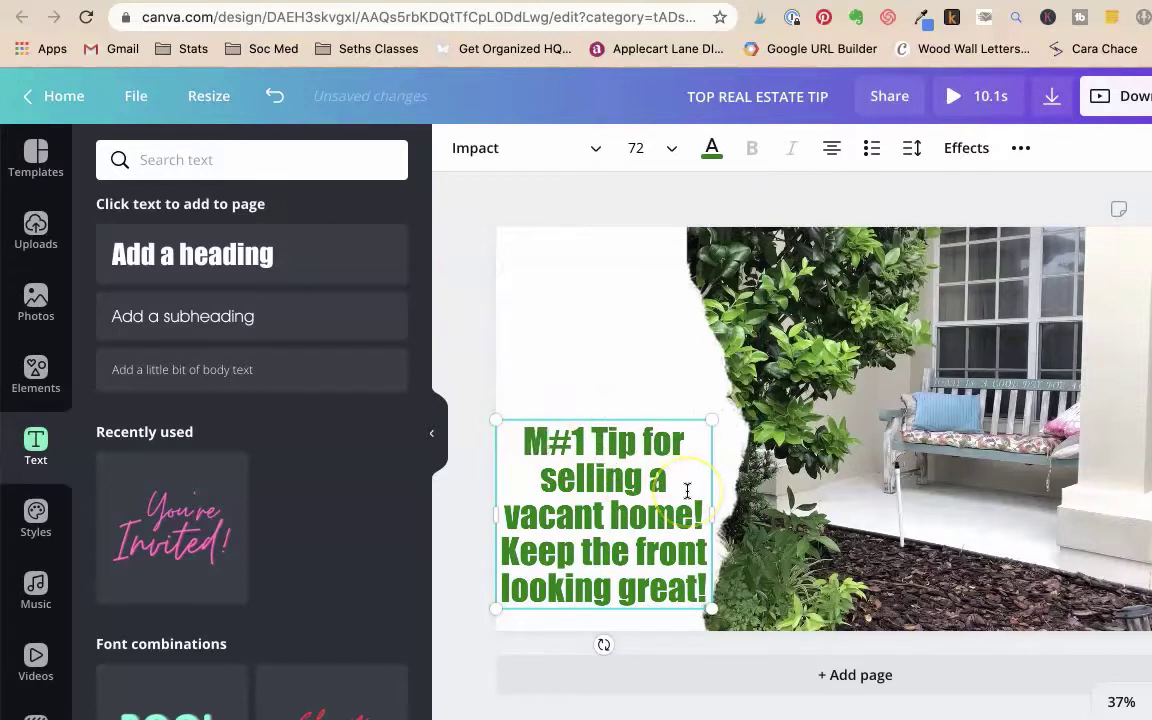
click(474, 276)
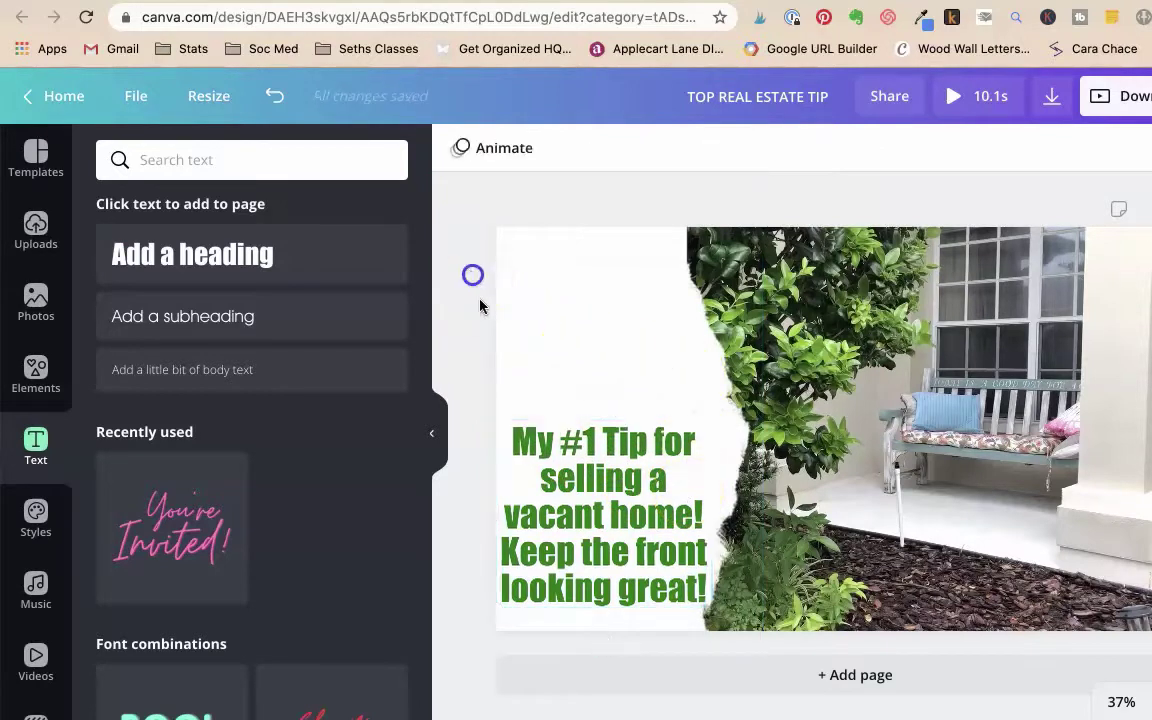
drag(604, 470, 620, 386)
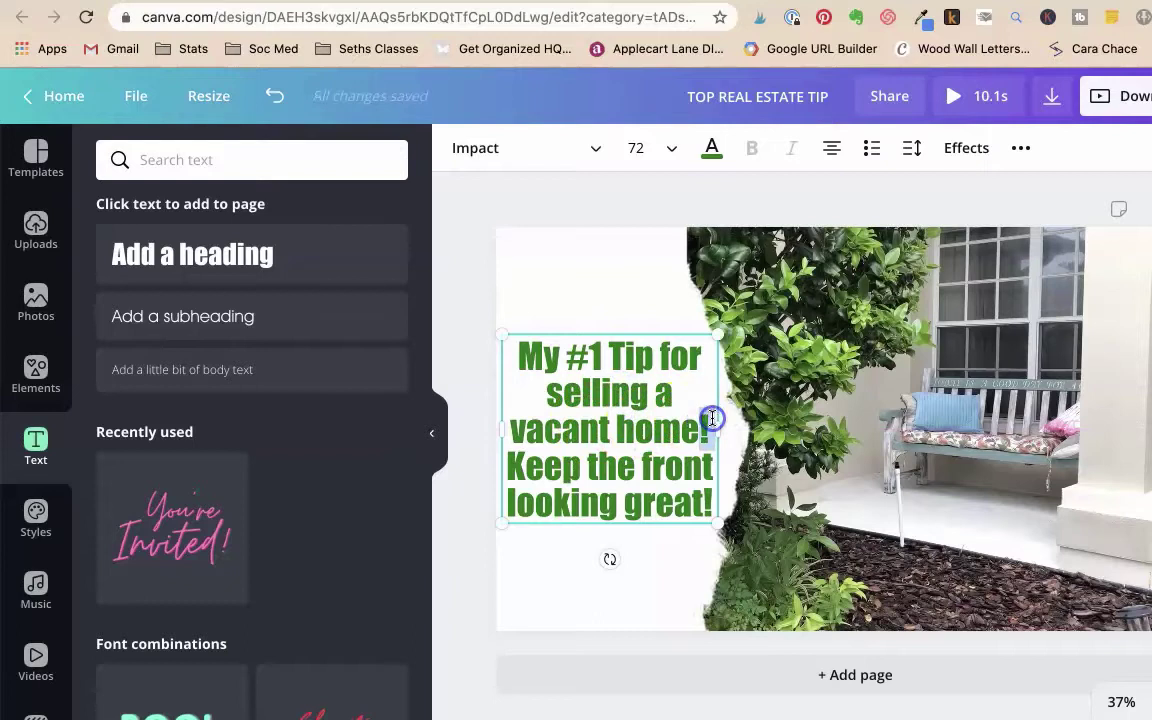
text(...)
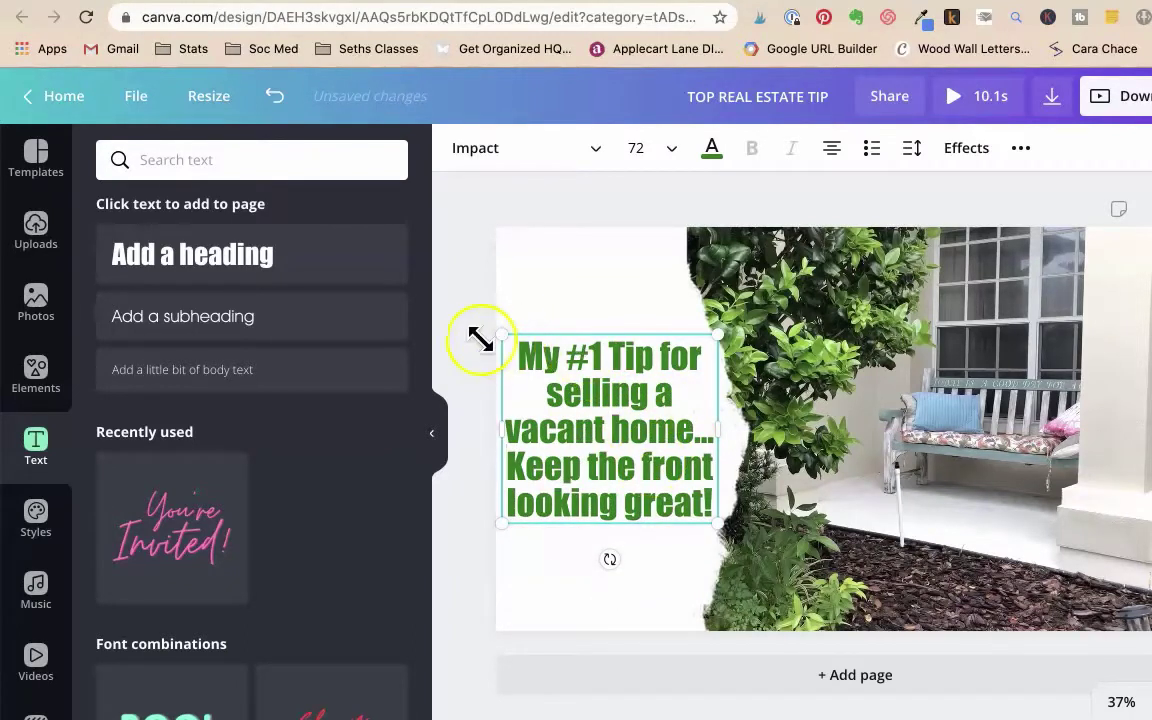
Fine-tune the headline's position and shrink its box to size 65.4
click(446, 332)
drag(582, 448, 574, 441)
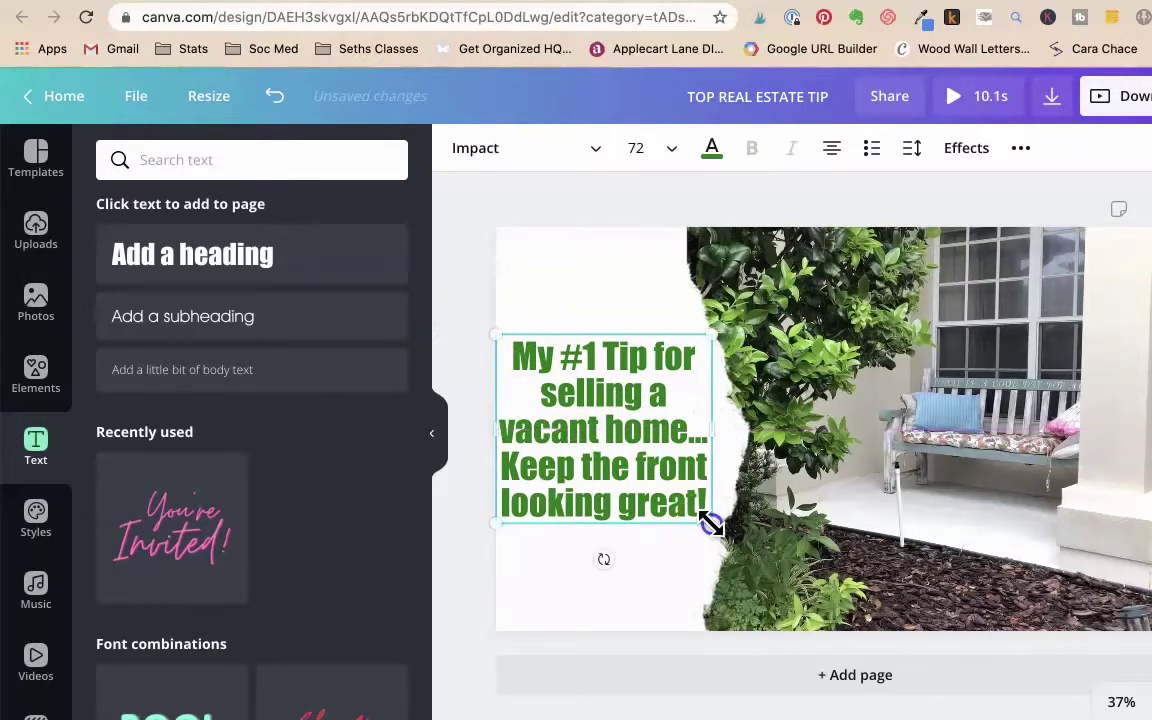
drag(710, 523, 688, 506)
drag(597, 452, 610, 451)
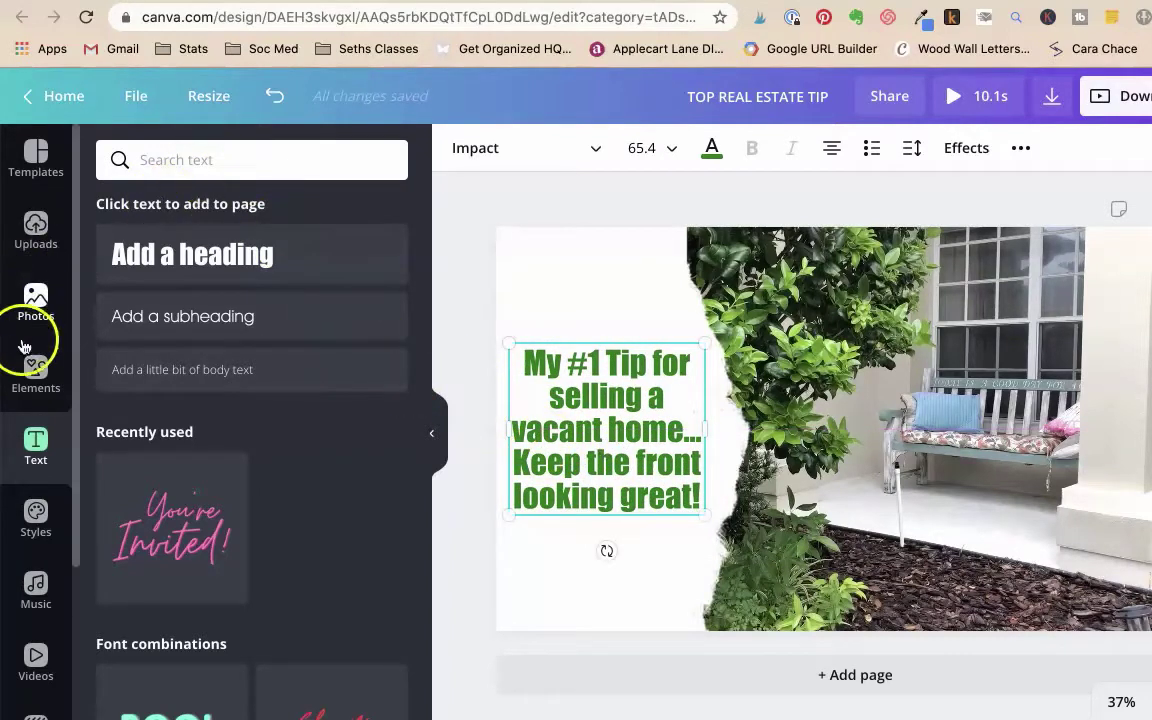
Search the elements for 'shamrock' and add a shamrock graphic to the slide
click(35, 372)
click(183, 168)
text(s)
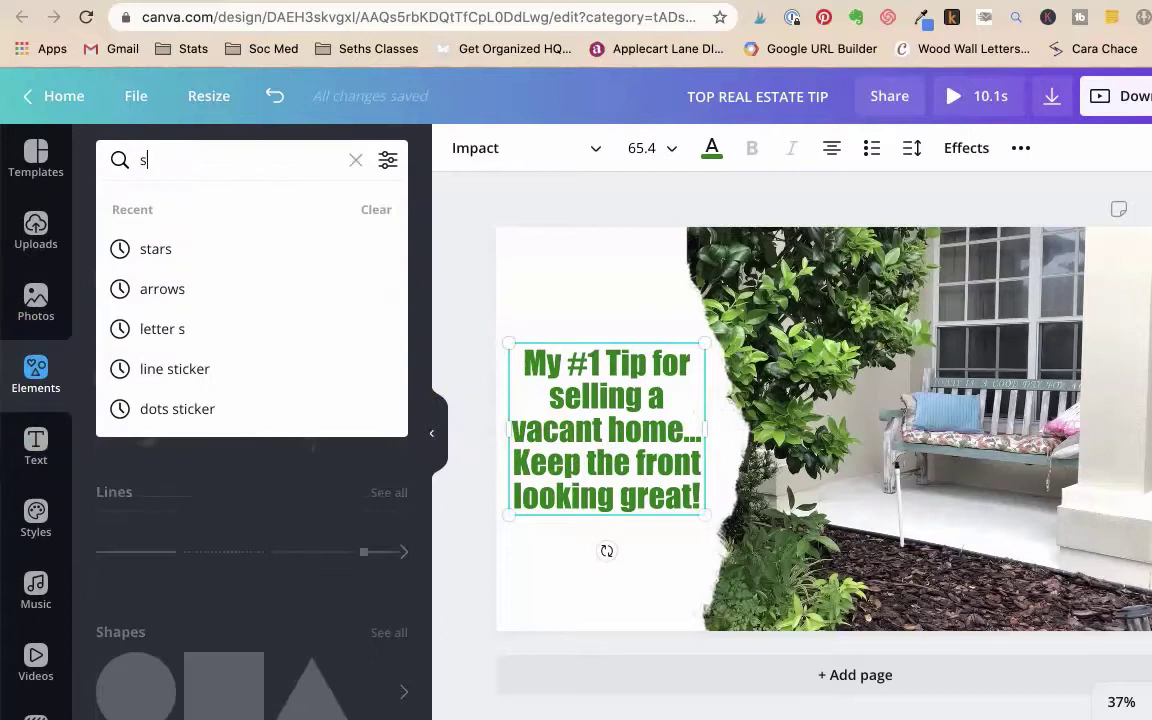
text(haromr)
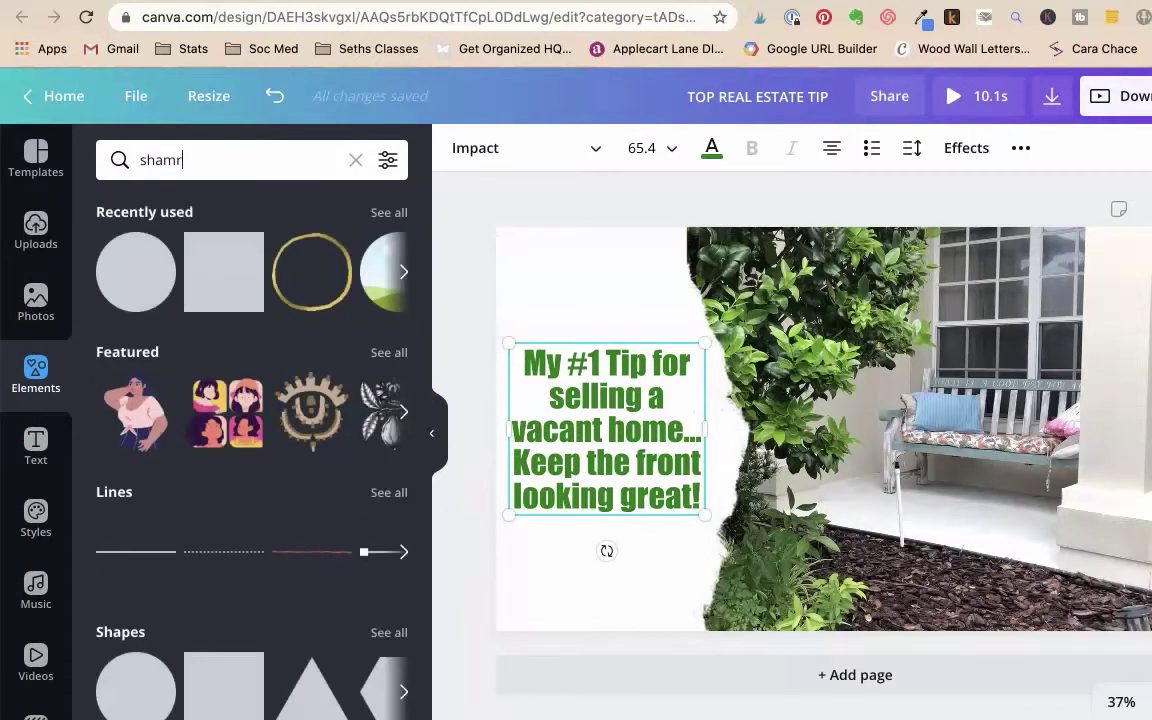
text(ock)
key(Return)
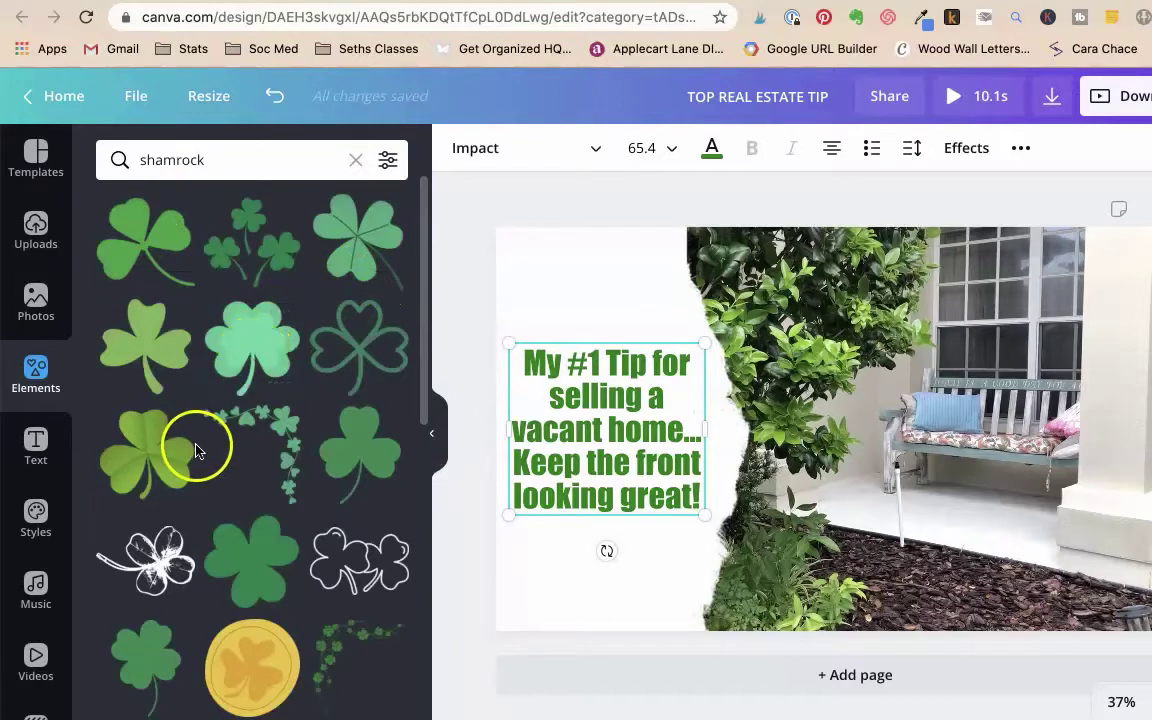
drag(149, 638, 818, 481)
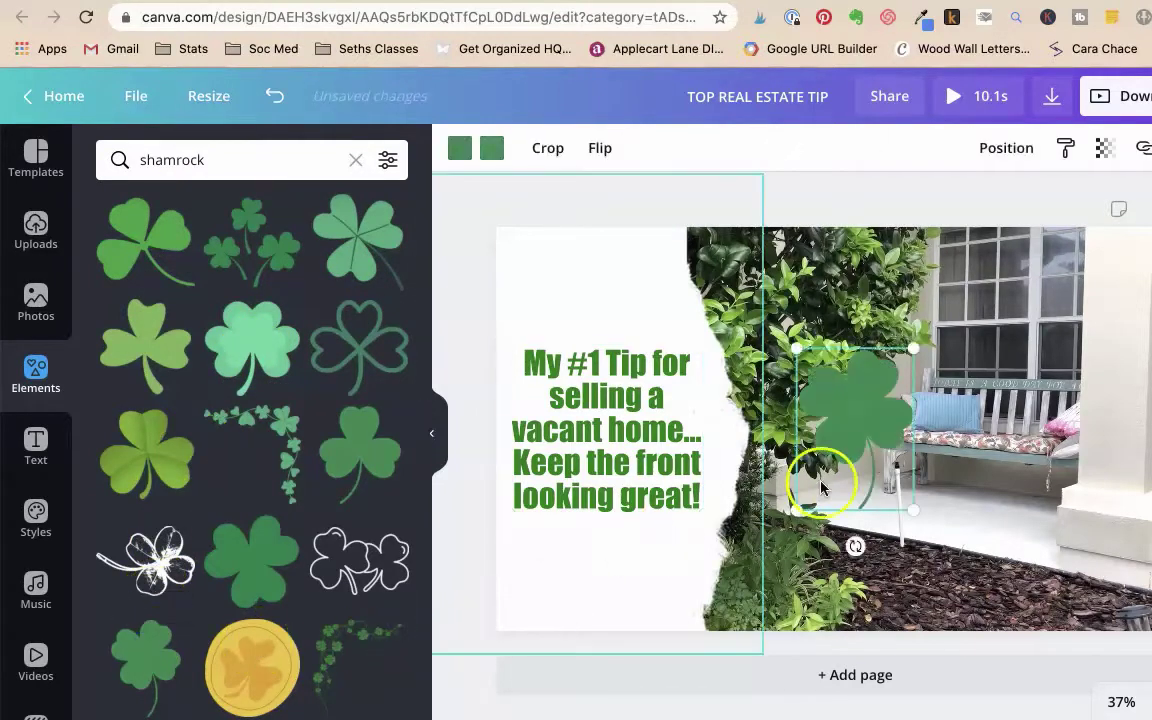
Shrink the shamrock and place it just under the headline
drag(857, 418, 612, 572)
drag(658, 517, 605, 572)
drag(567, 615, 593, 561)
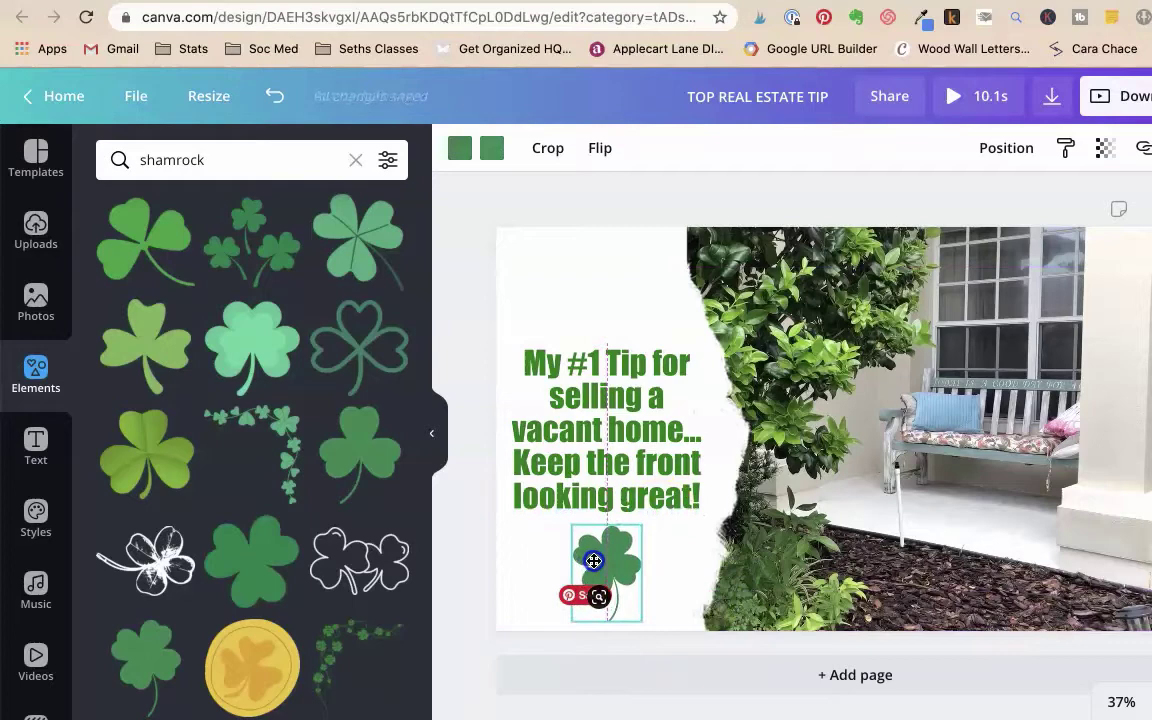
click(716, 450)
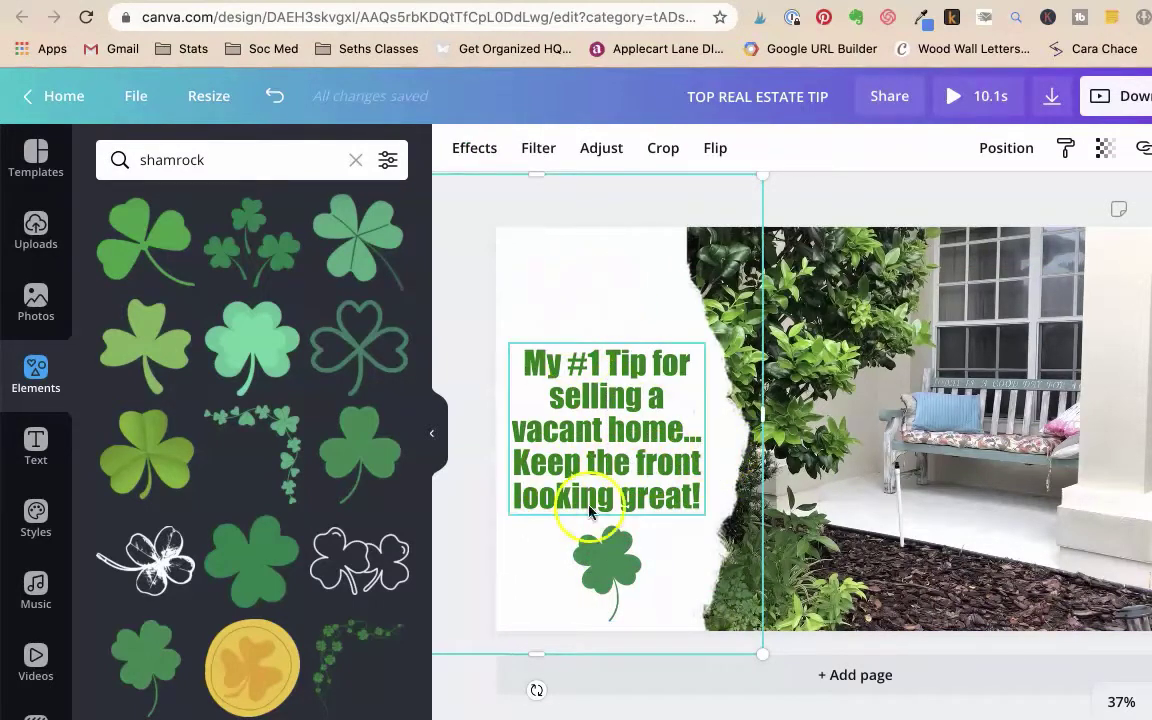
Dismiss the board-saving dialog, then shrink the shamrock further and centre it under the text
click(603, 547)
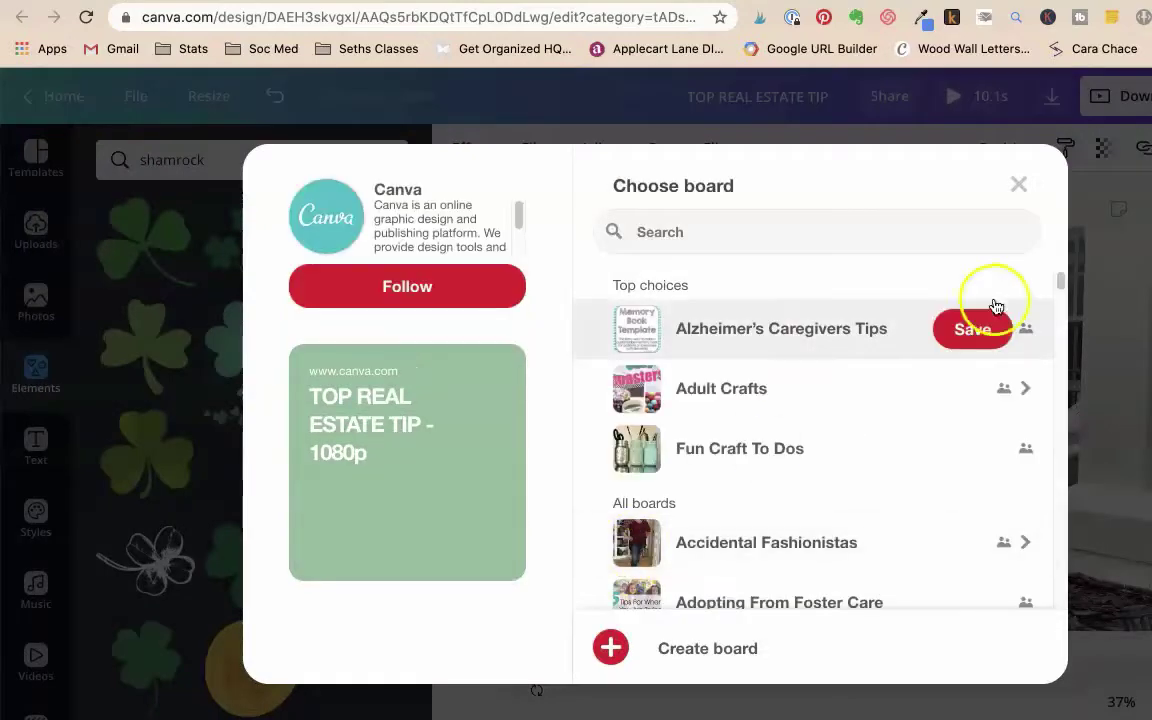
click(1018, 188)
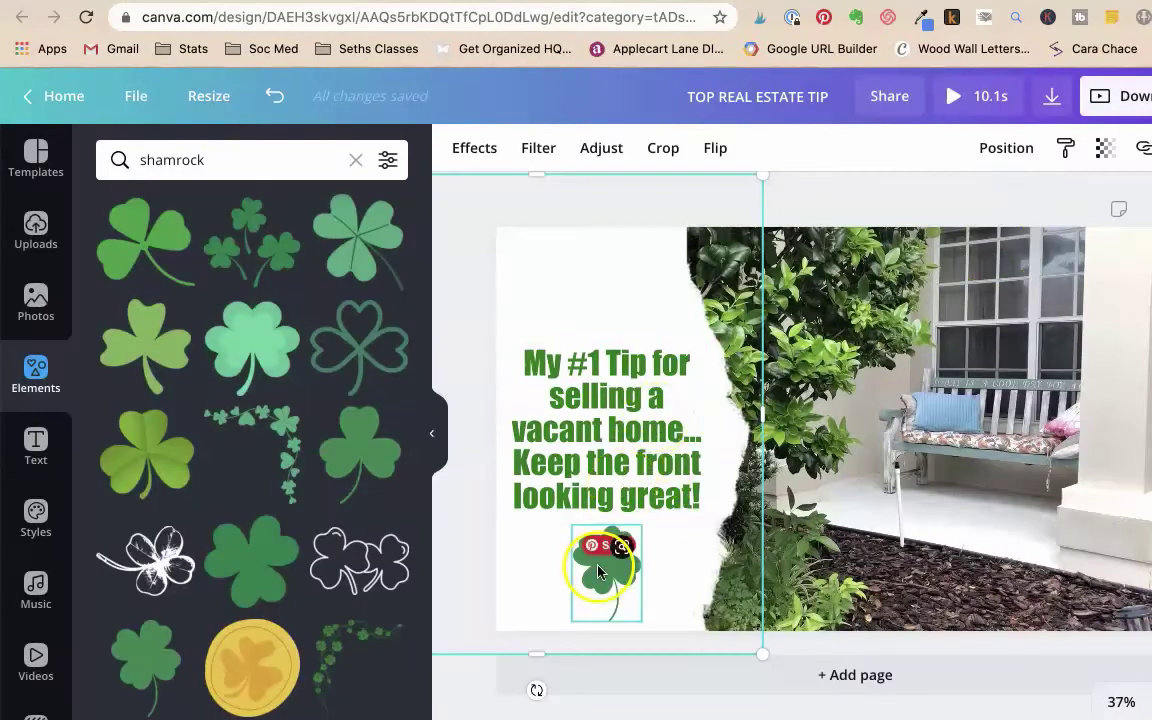
click(607, 578)
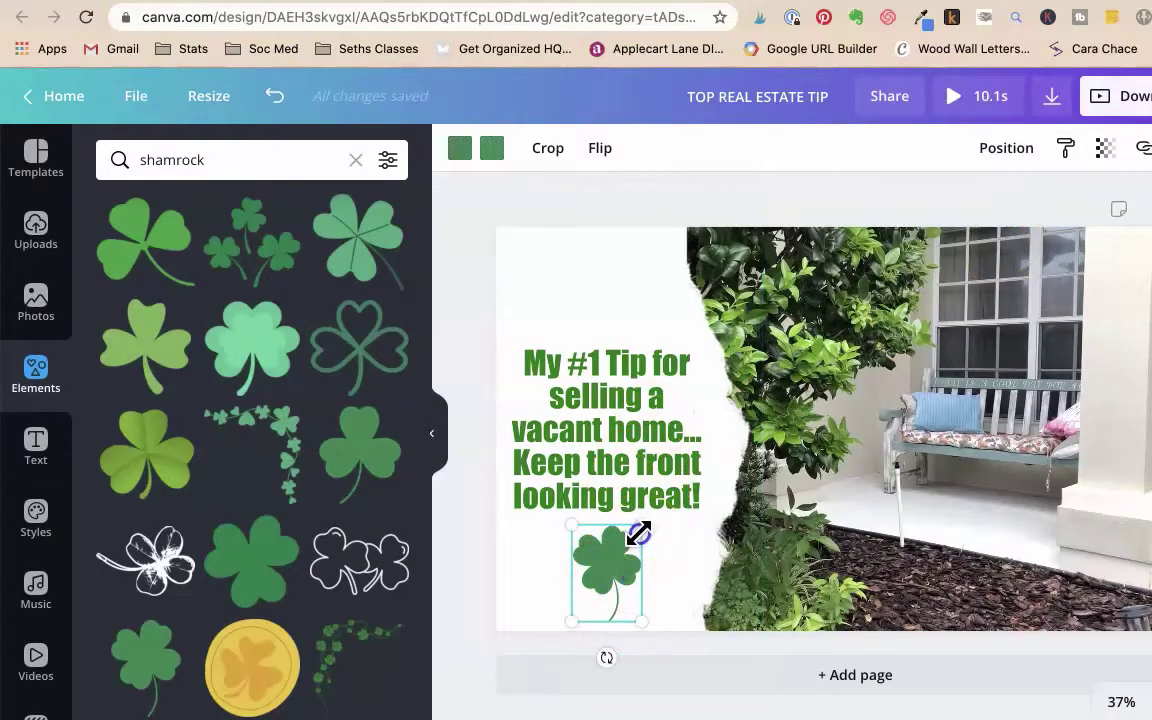
drag(638, 533, 609, 572)
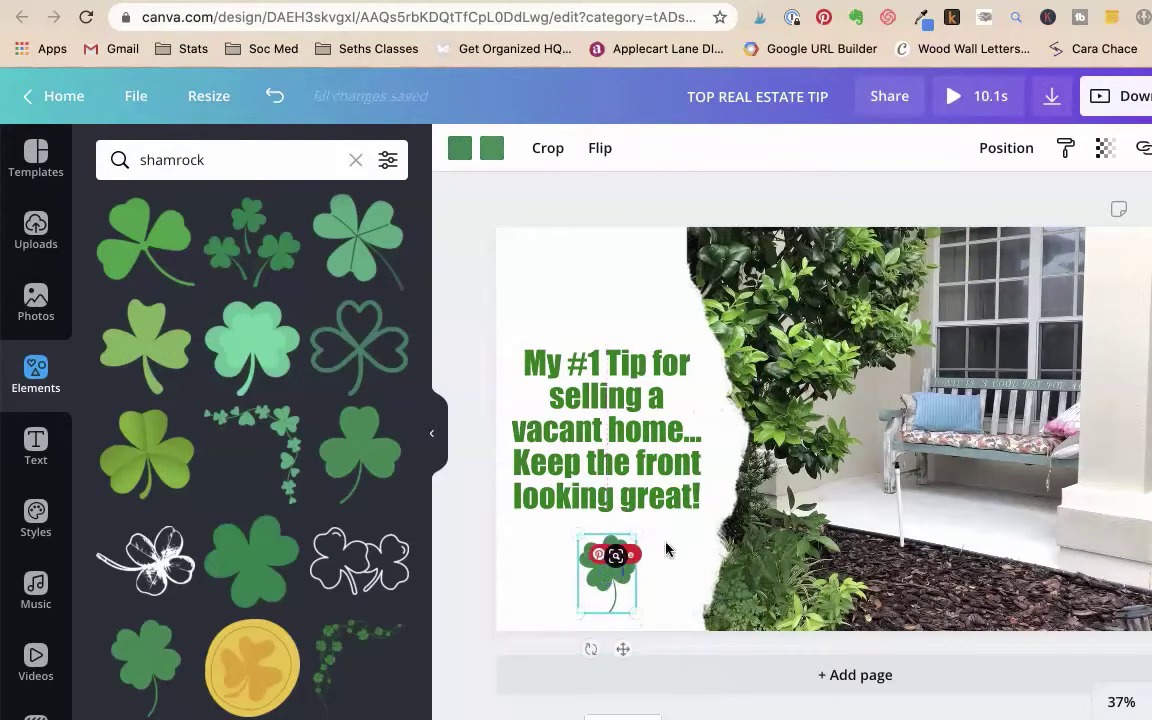
click(566, 205)
Mute the background garden video, lowering its volume from 100 to 0
click(871, 443)
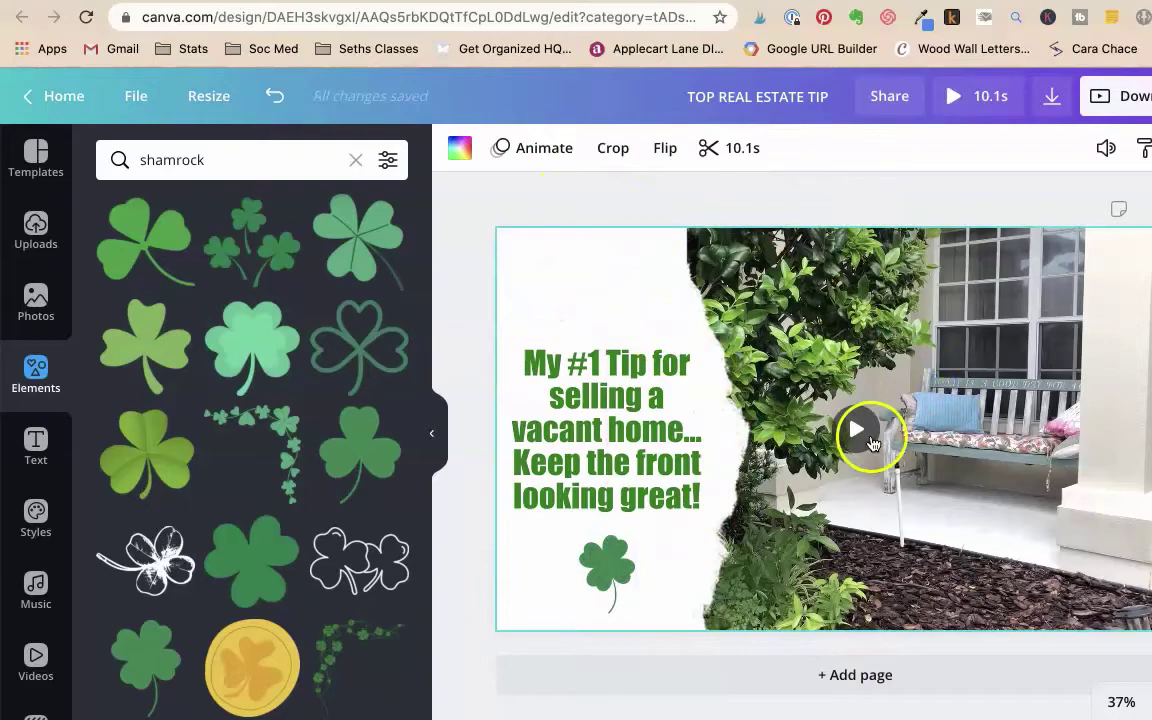
click(871, 443)
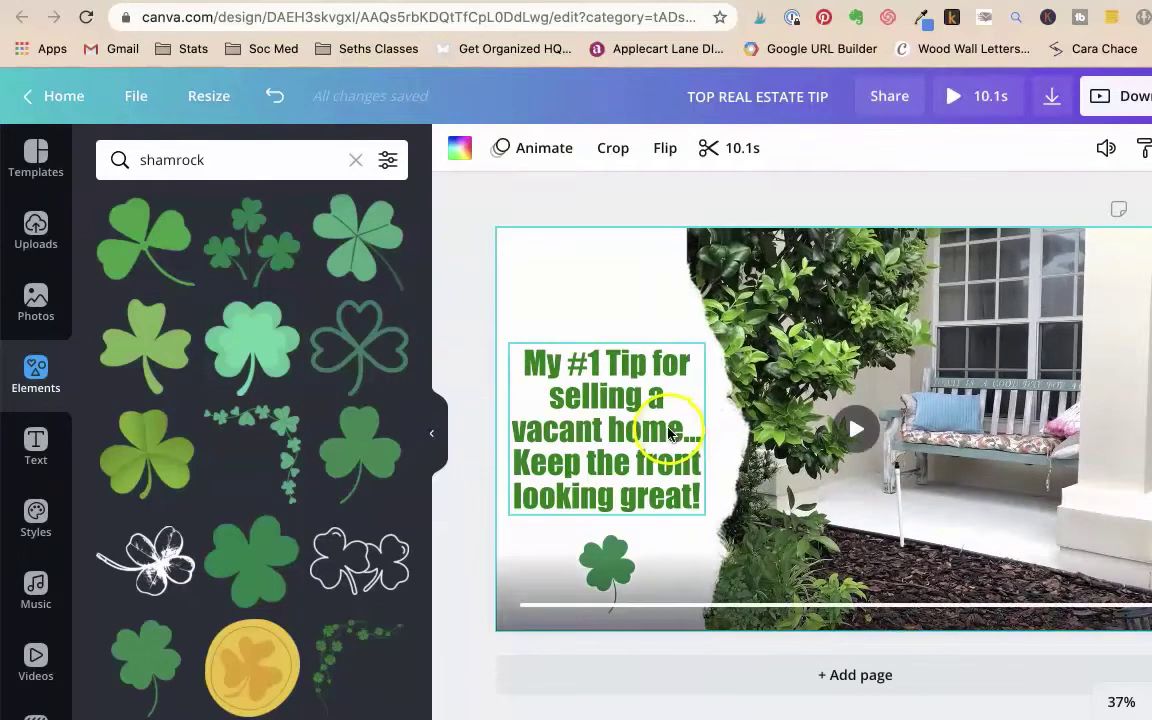
click(633, 290)
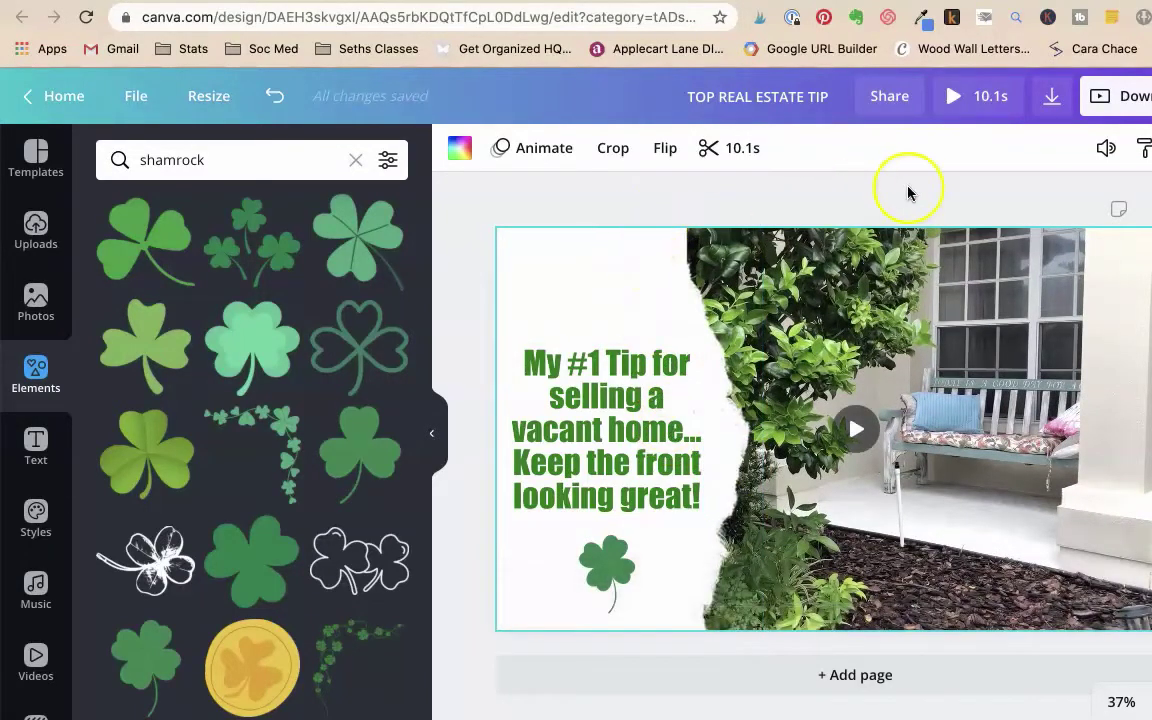
click(1107, 147)
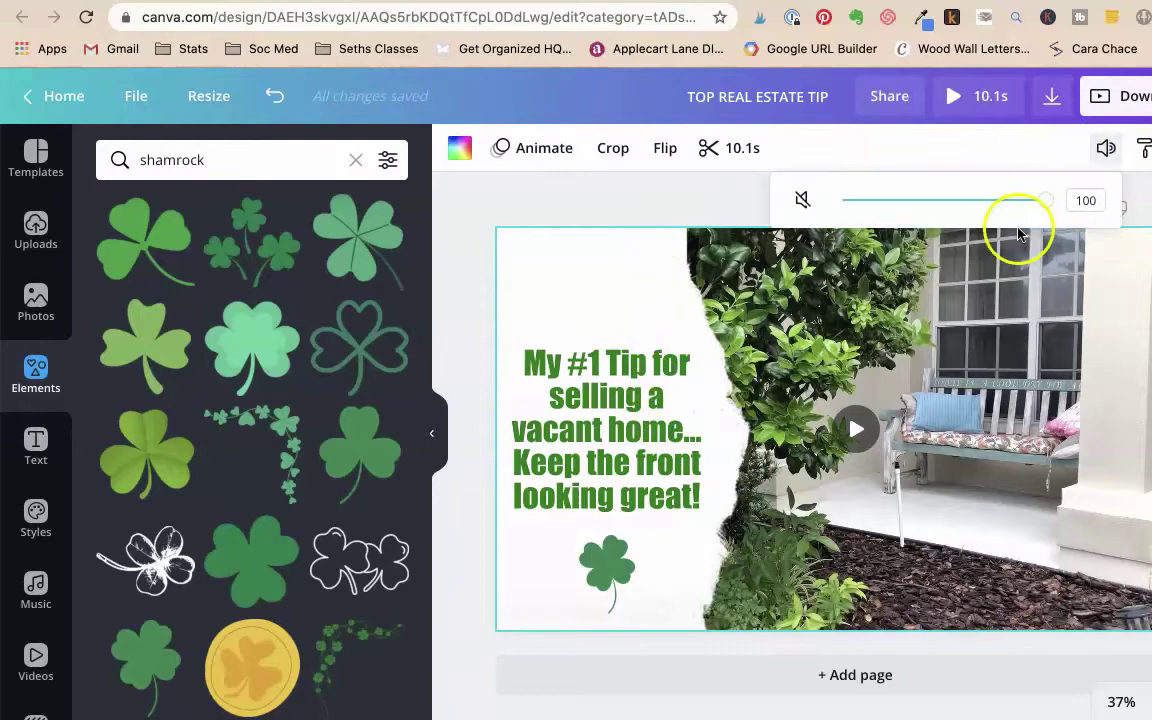
drag(1055, 210, 1001, 208)
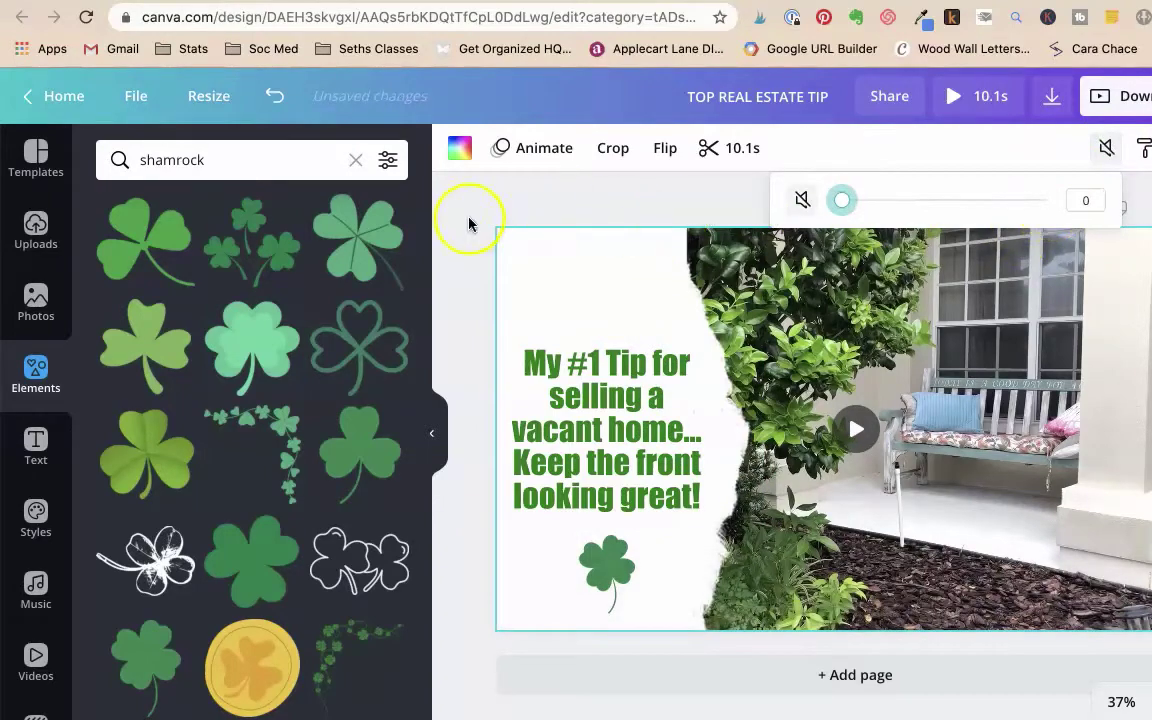
click(850, 428)
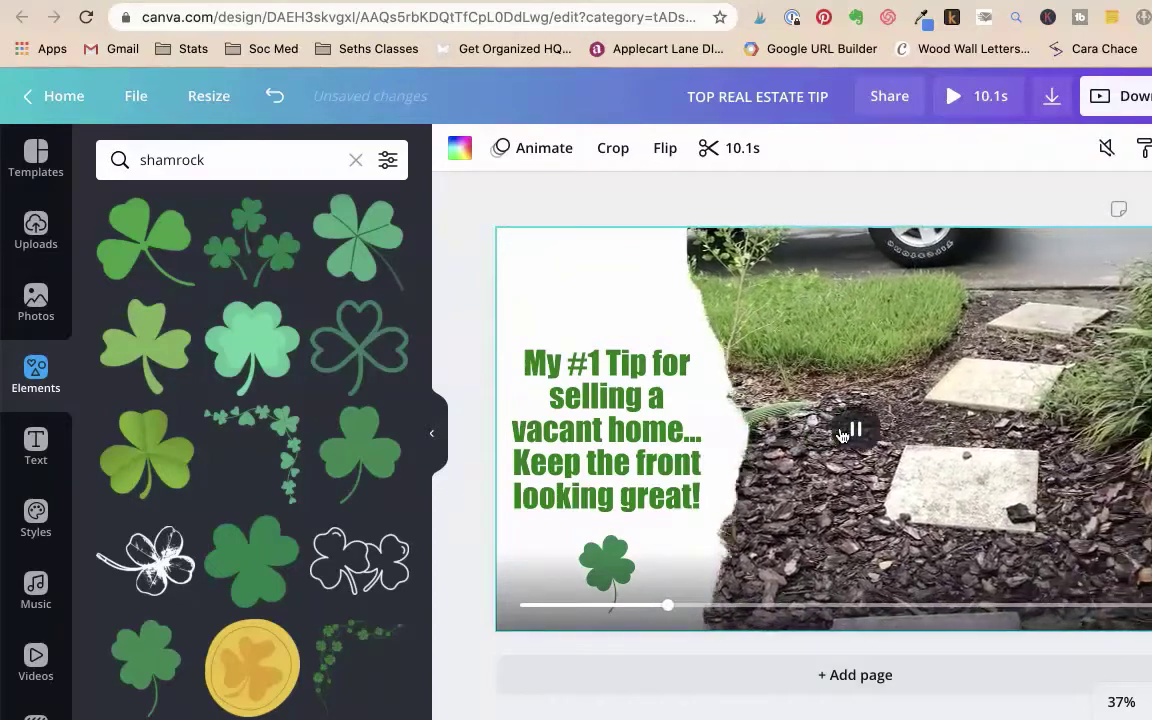
Download the design as an MP4 video, then go to the business page's main view
click(1125, 96)
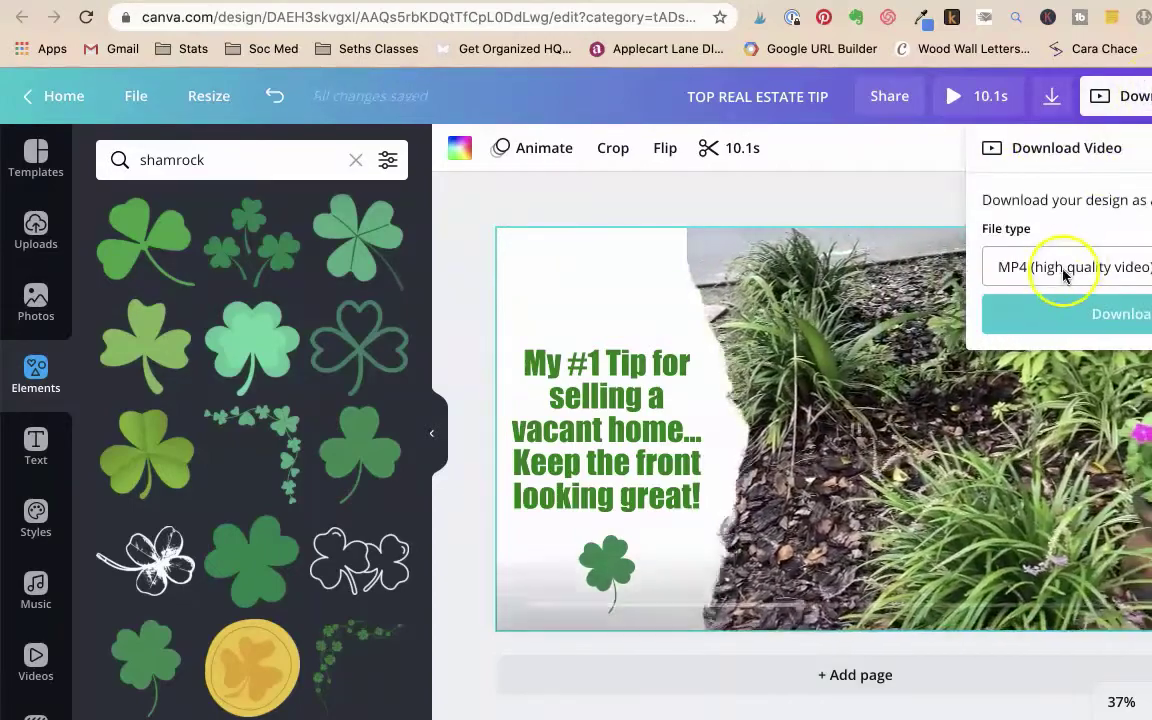
click(1055, 327)
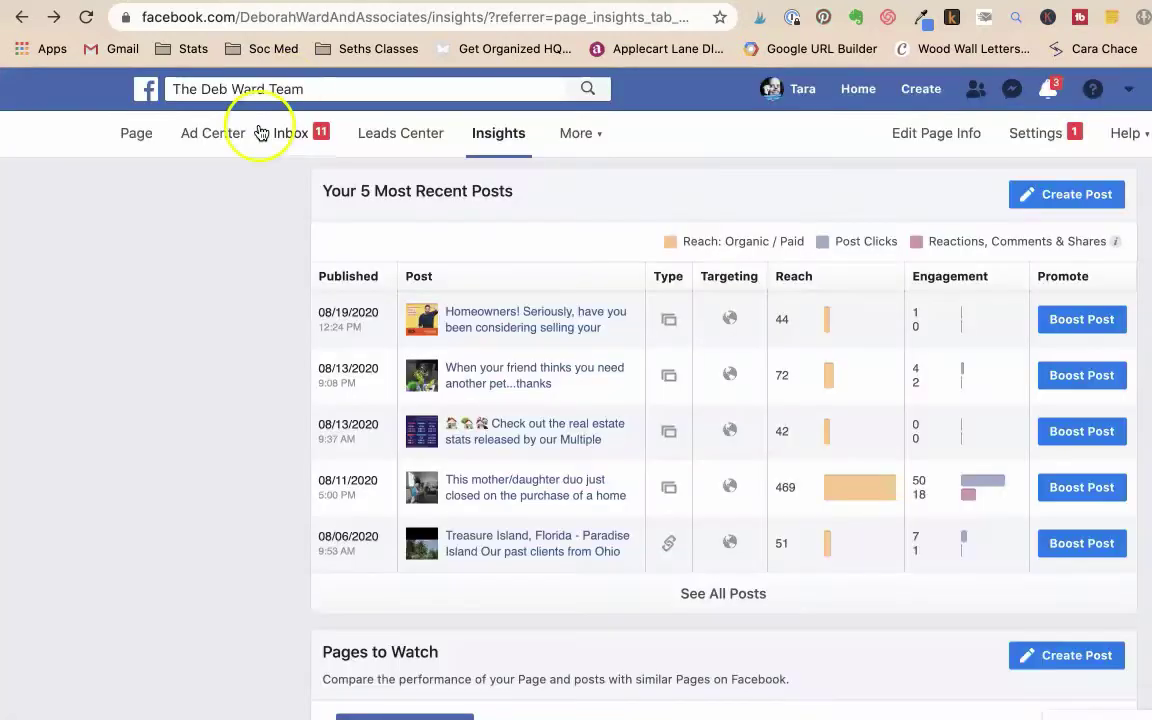
click(141, 138)
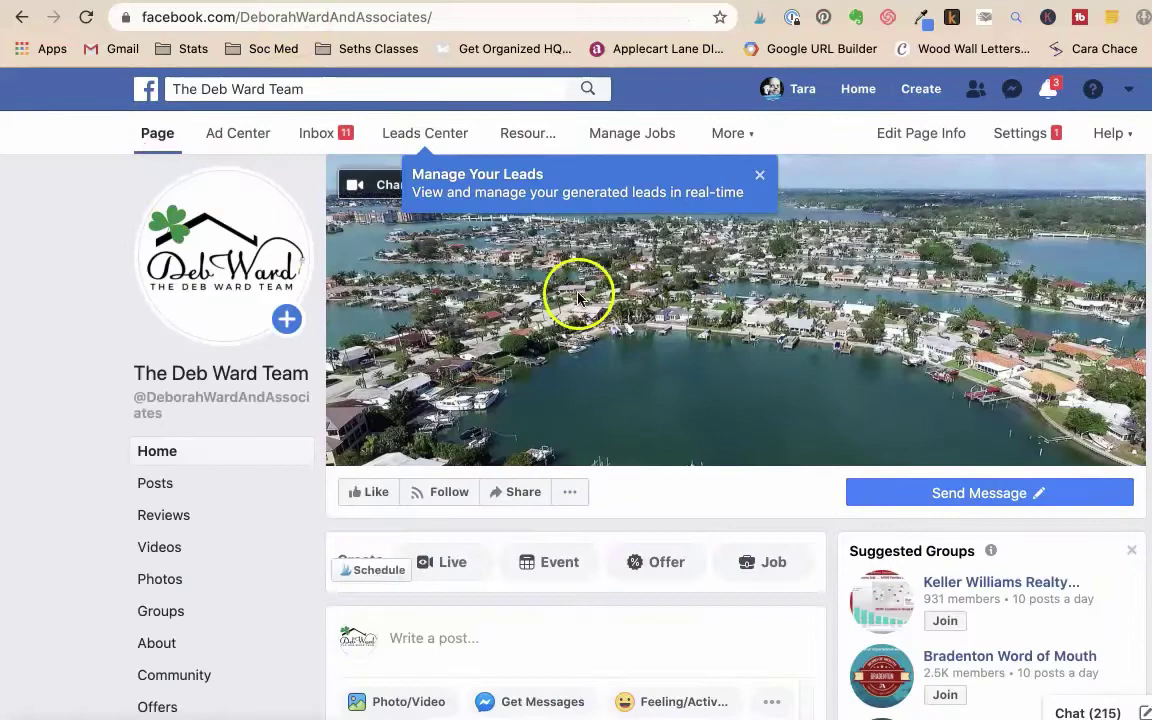
Attach TOP REAL ESTATE TIP.mp4 from Desktop > Delete Me to a page post and begin the caption 'Selling a vacant house?...'
scroll(571, 300, down, 2)
click(380, 502)
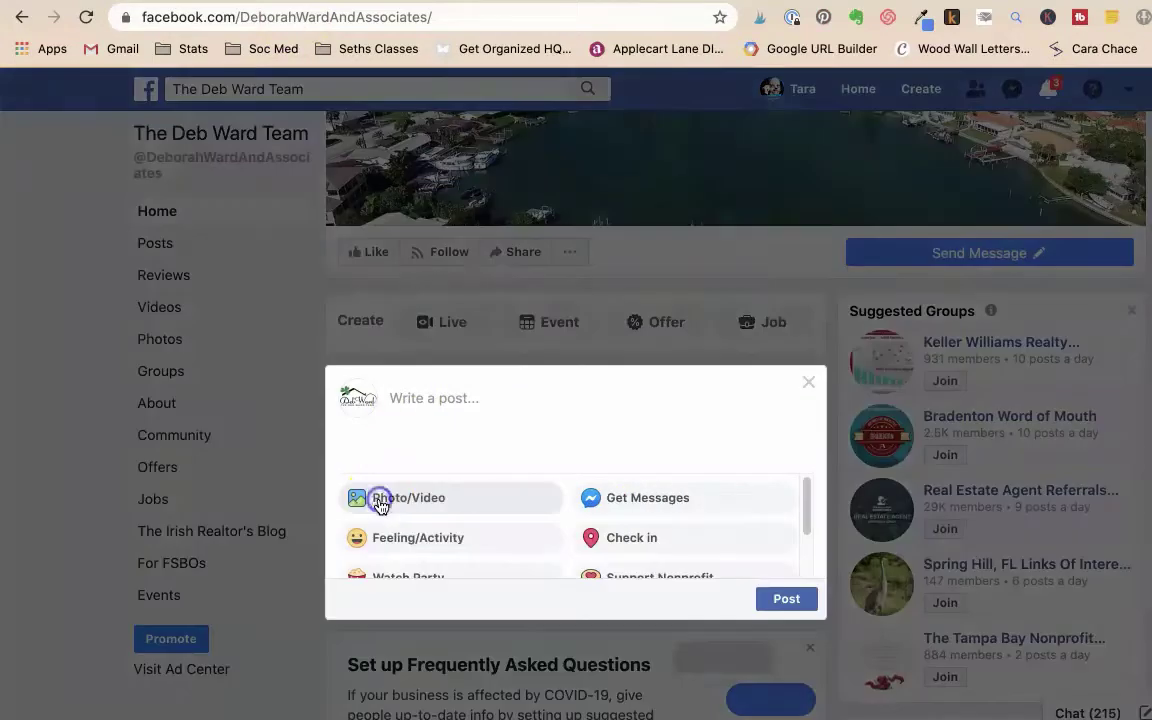
click(380, 502)
click(298, 108)
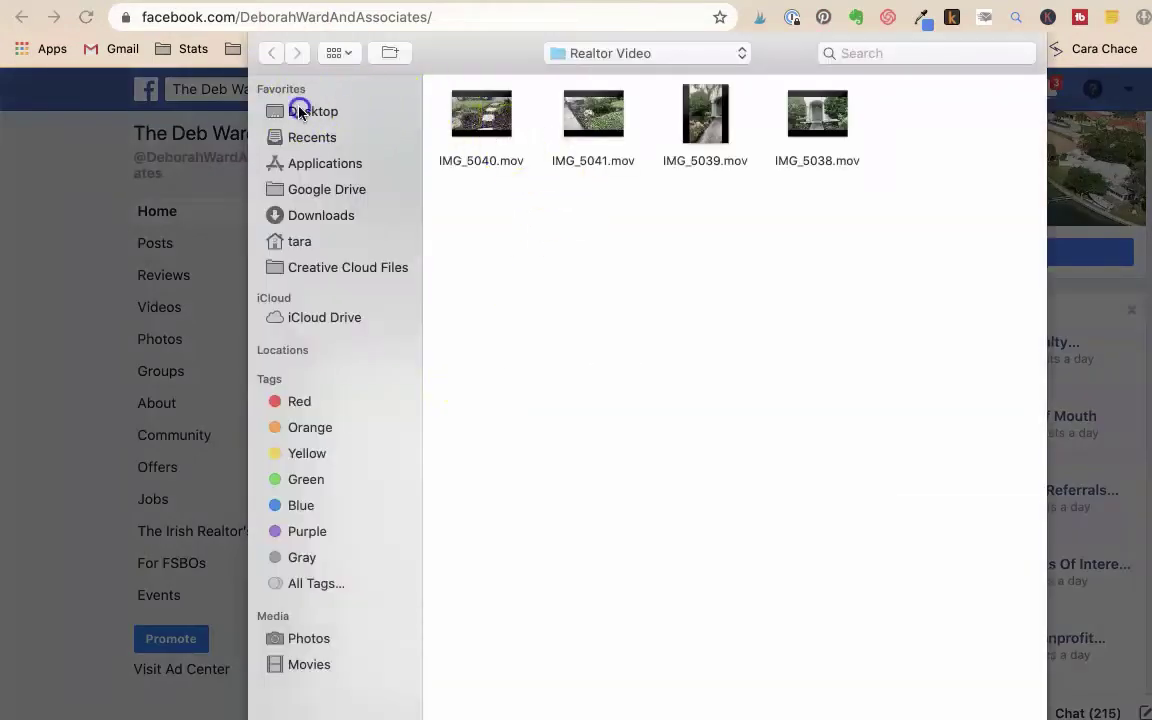
double_click(465, 130)
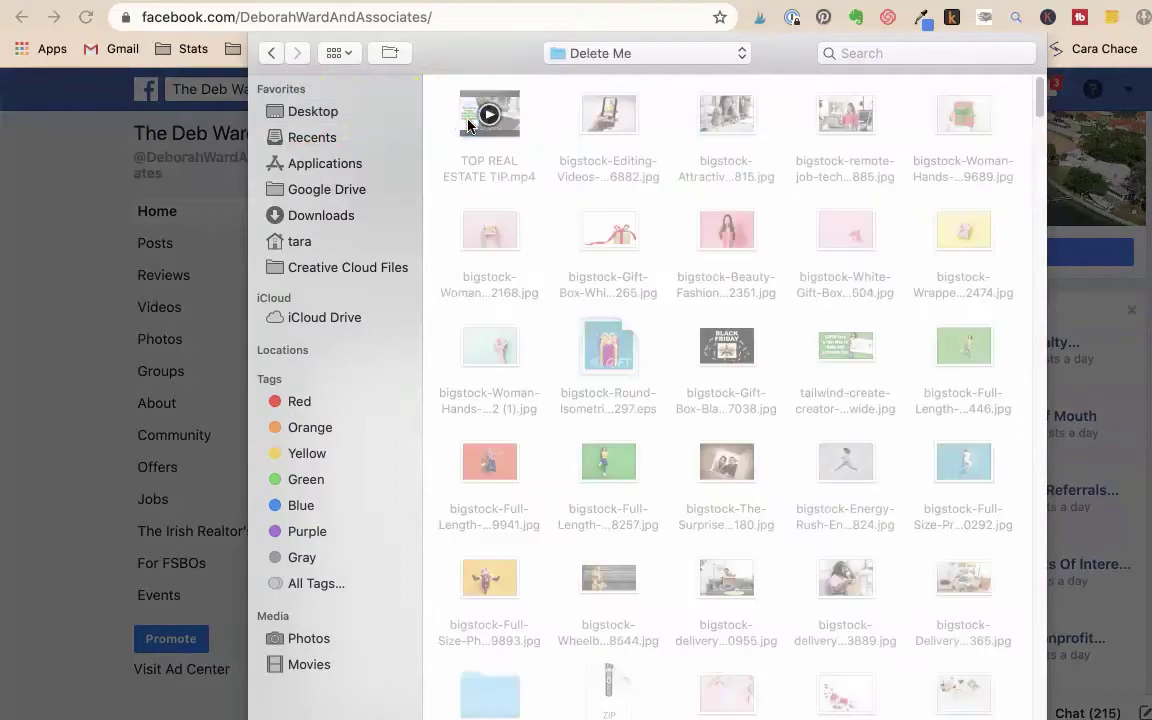
click(468, 124)
key(Return)
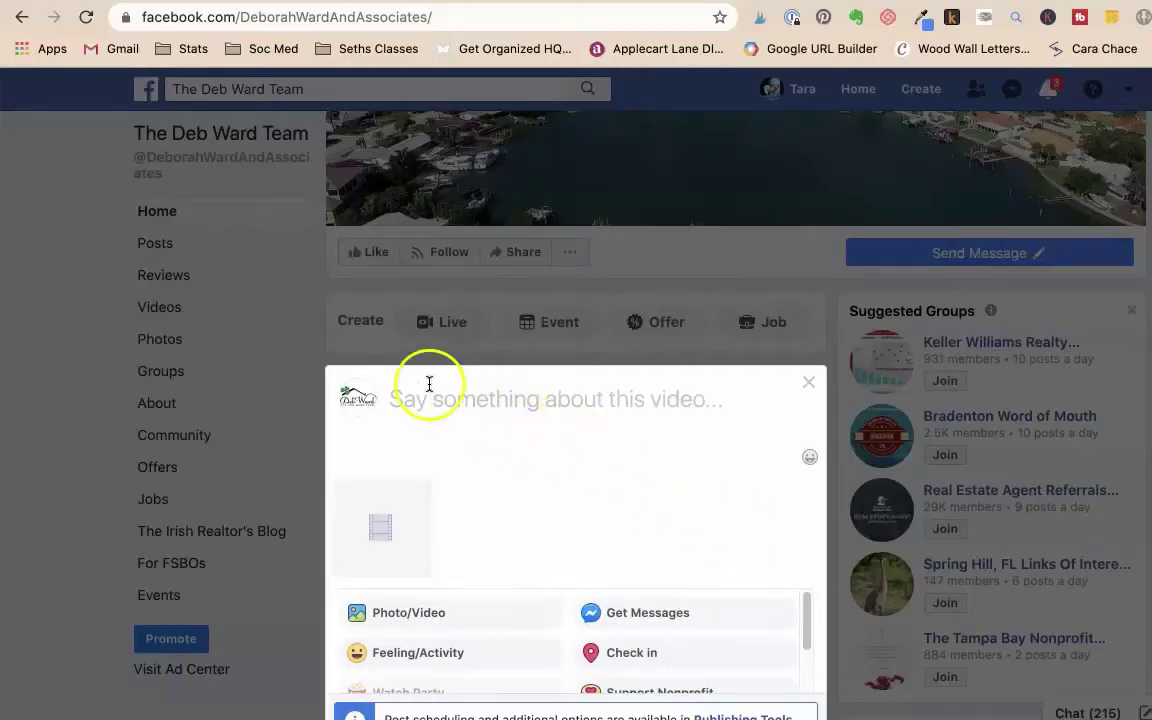
text(Se)
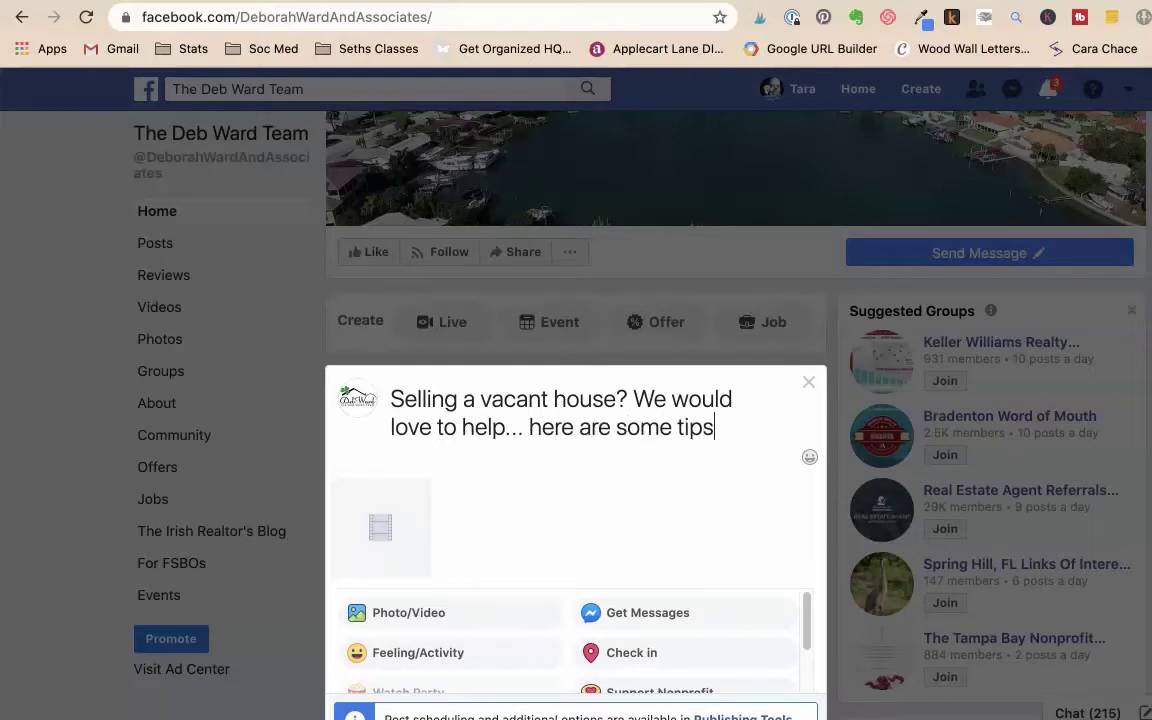
text(you sta)
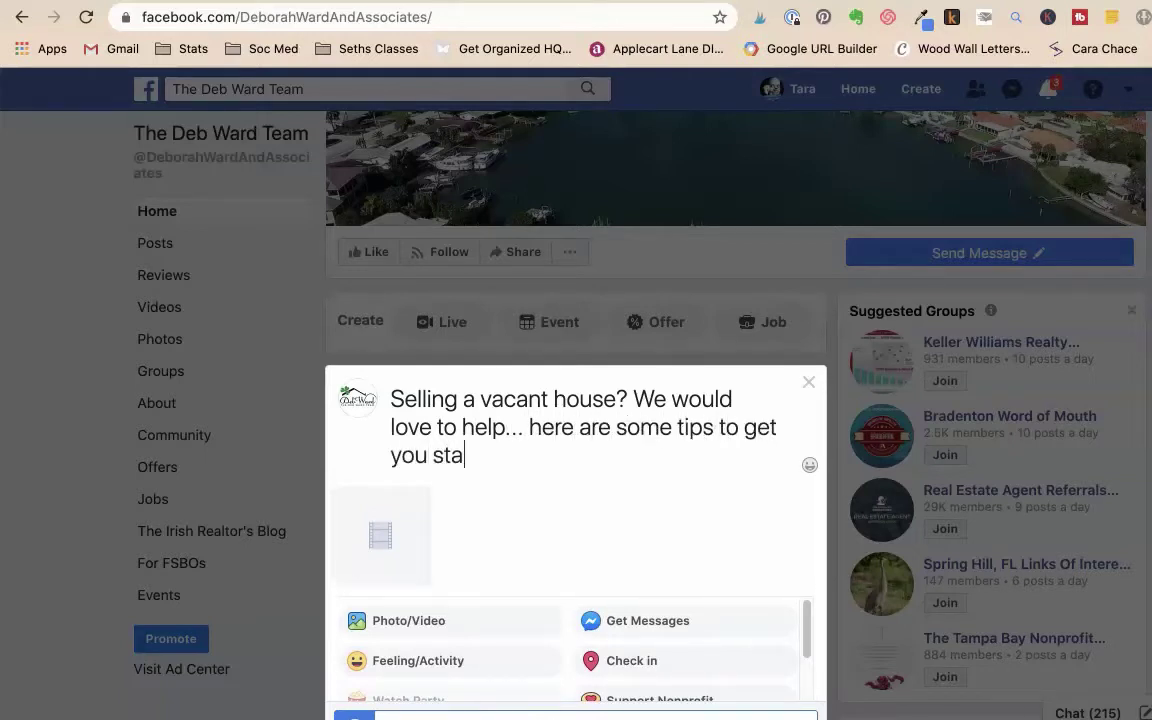
text(rted!)
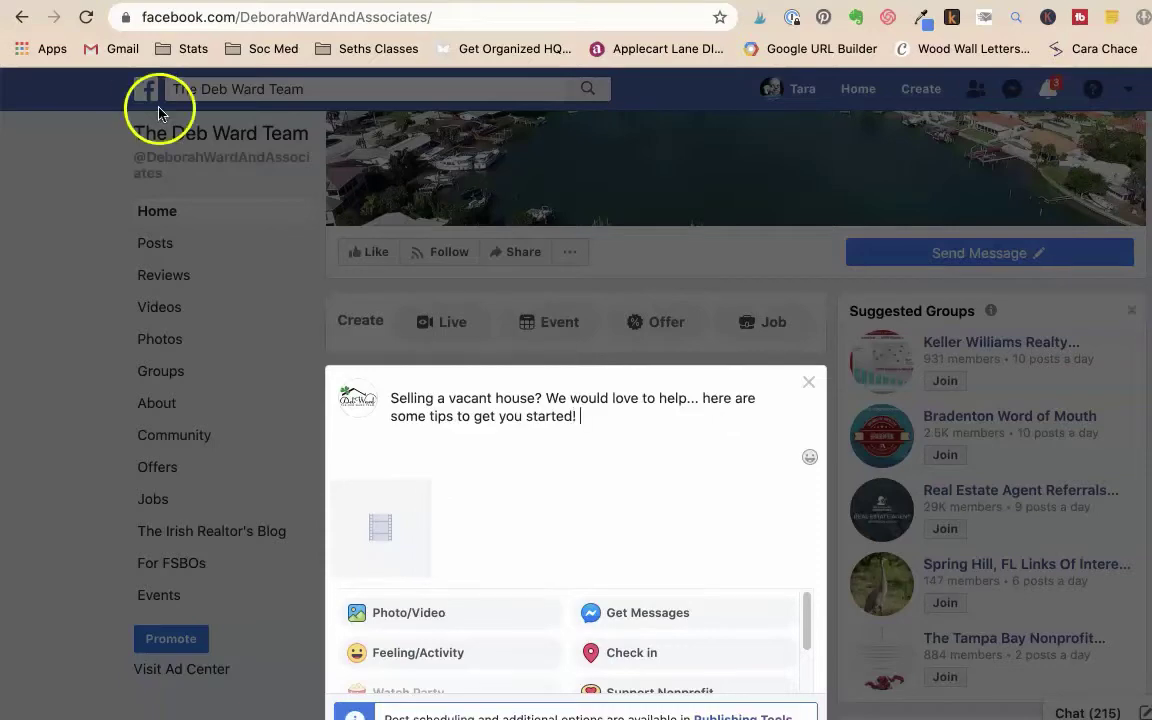
Copy the blog article's web address and paste it into the post caption
click(360, 5)
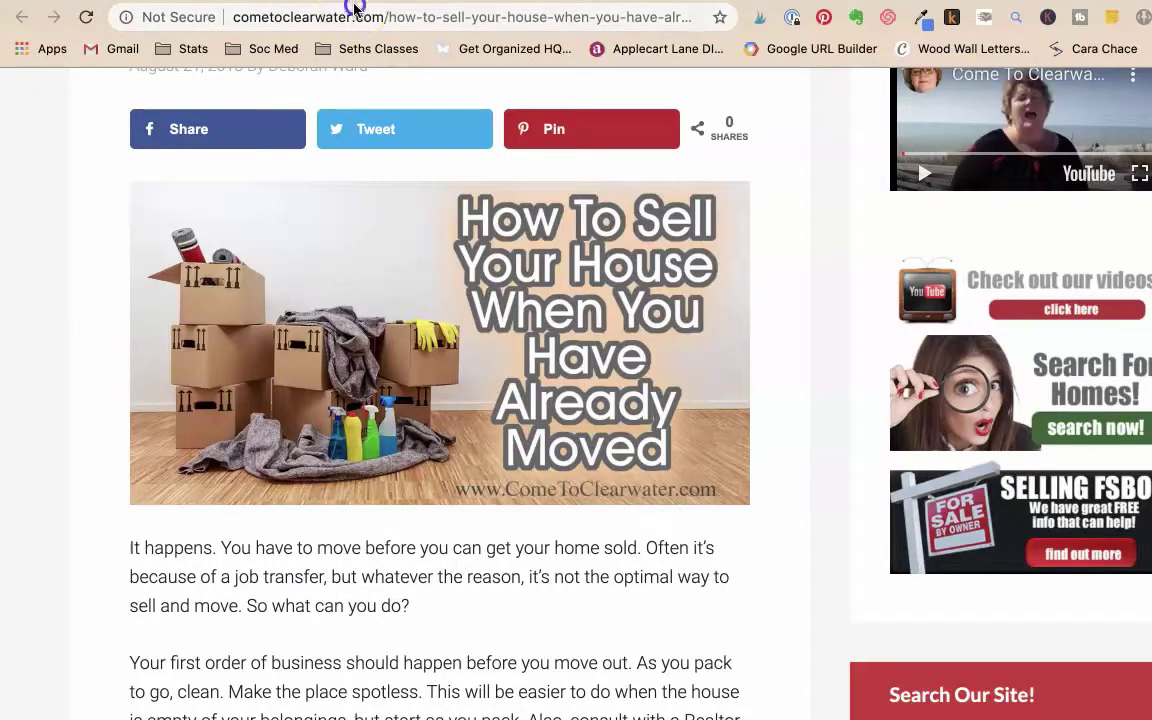
click(355, 10)
key(super+c)
key(ctrl+shift+Tab)
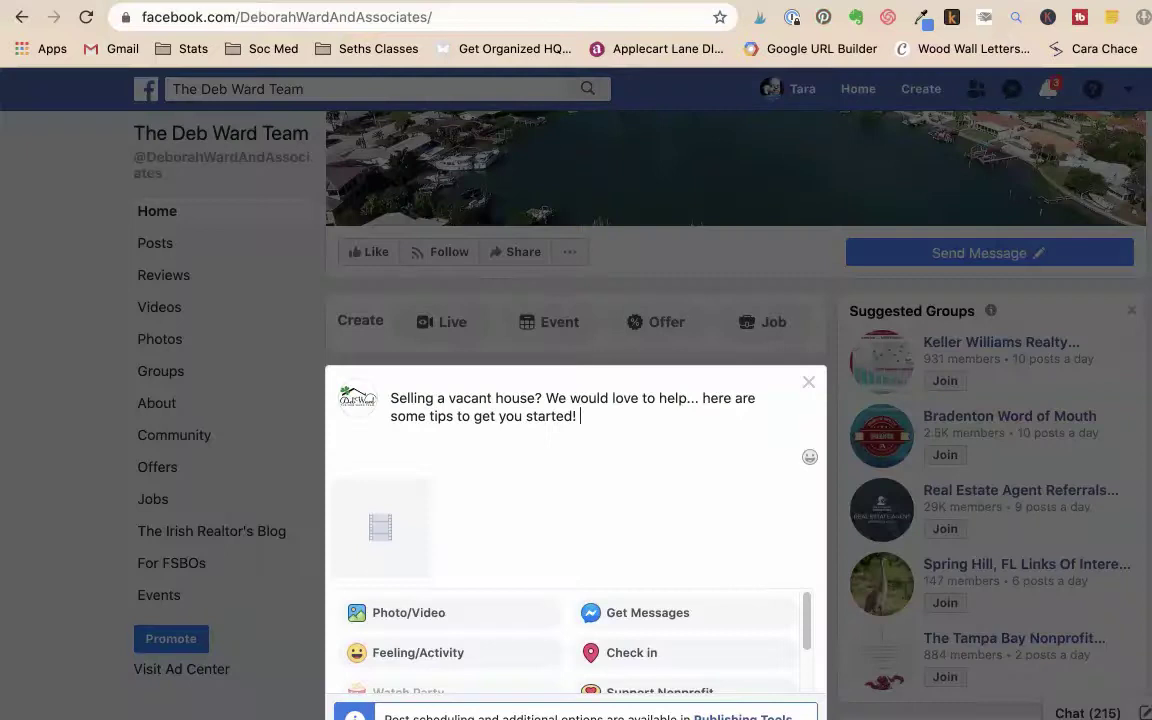
key(super+v)
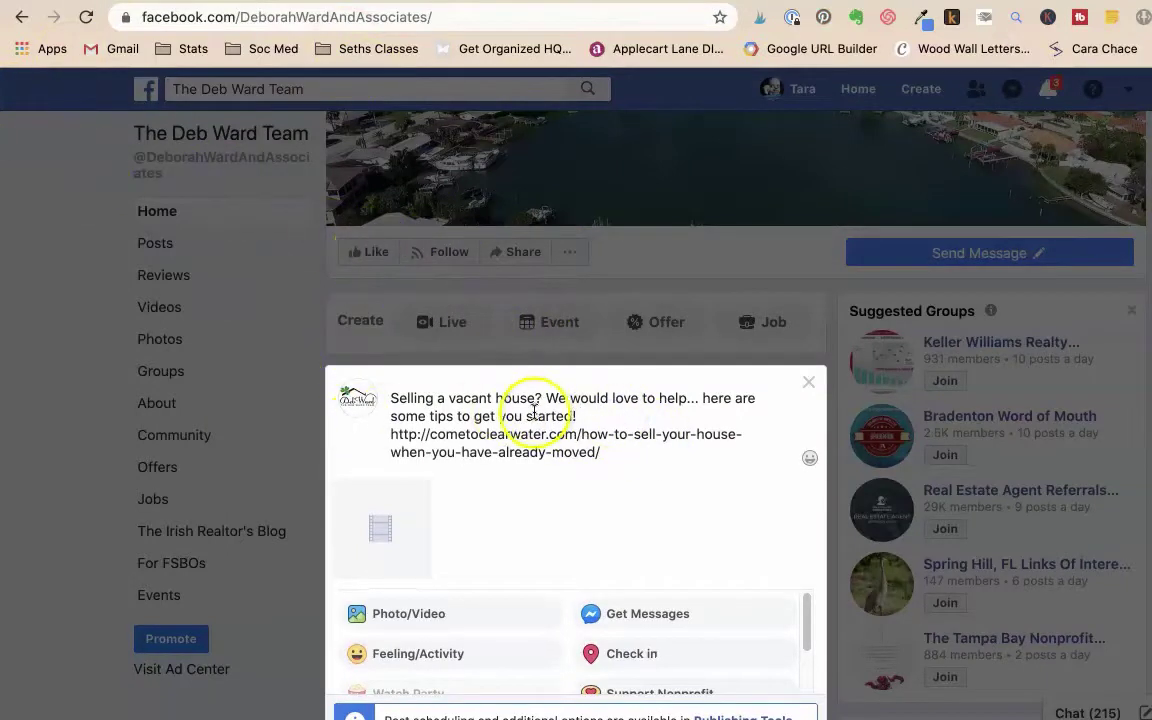
Add the line 'Selling your house after you have already moved out...' and begin 'Or call today!'
key(Return)
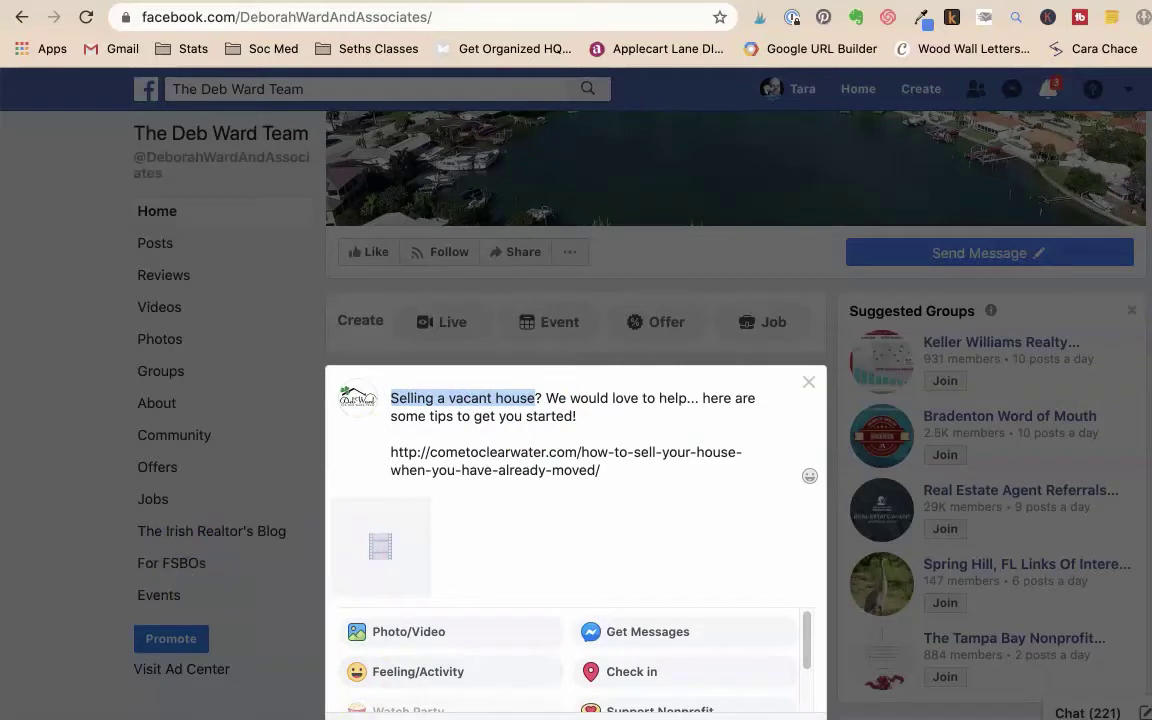
text(Selling your h)
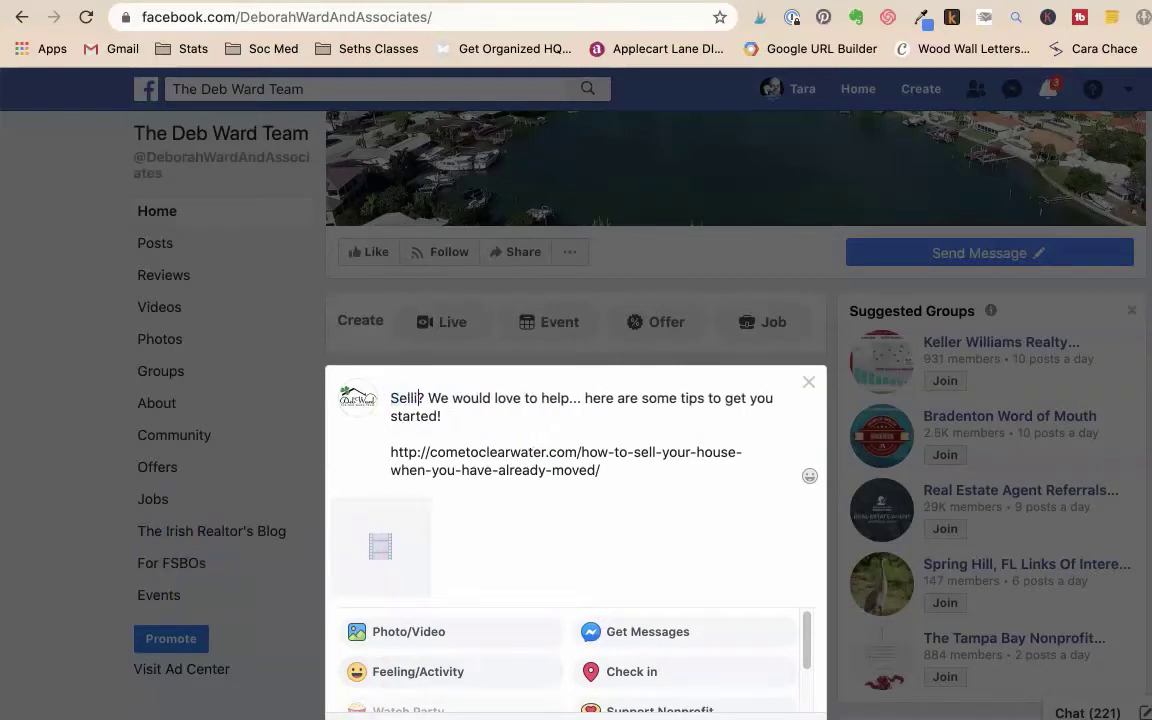
text(ouse af)
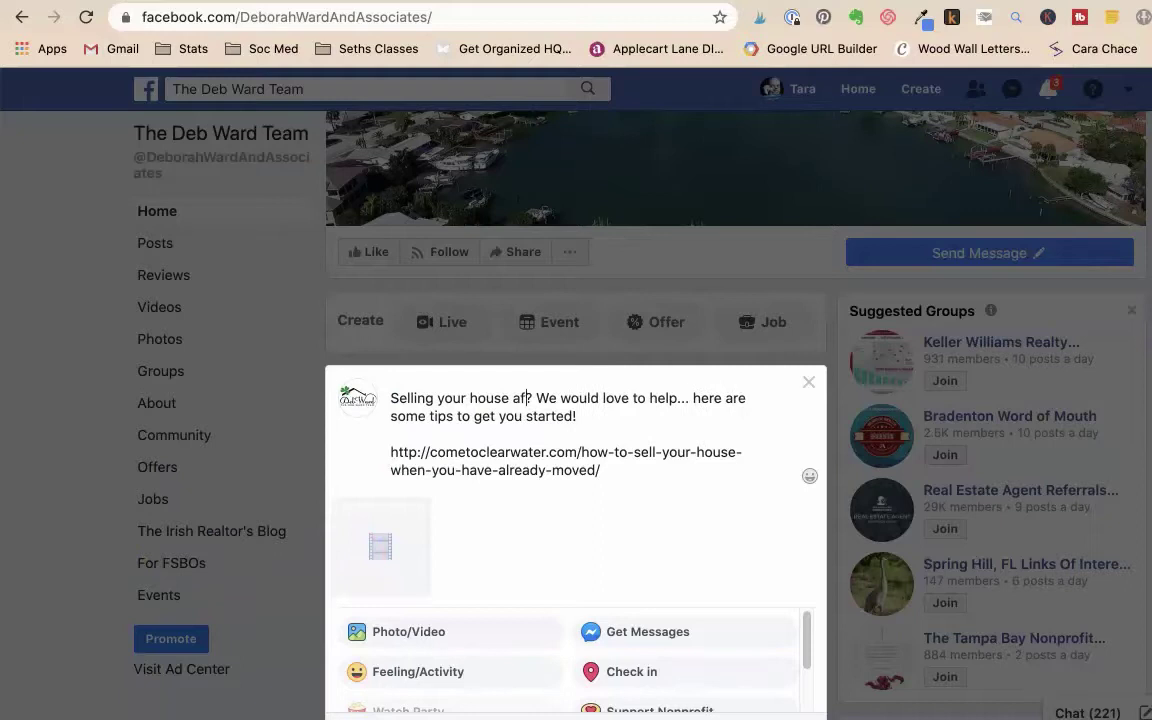
text(ter you have al)
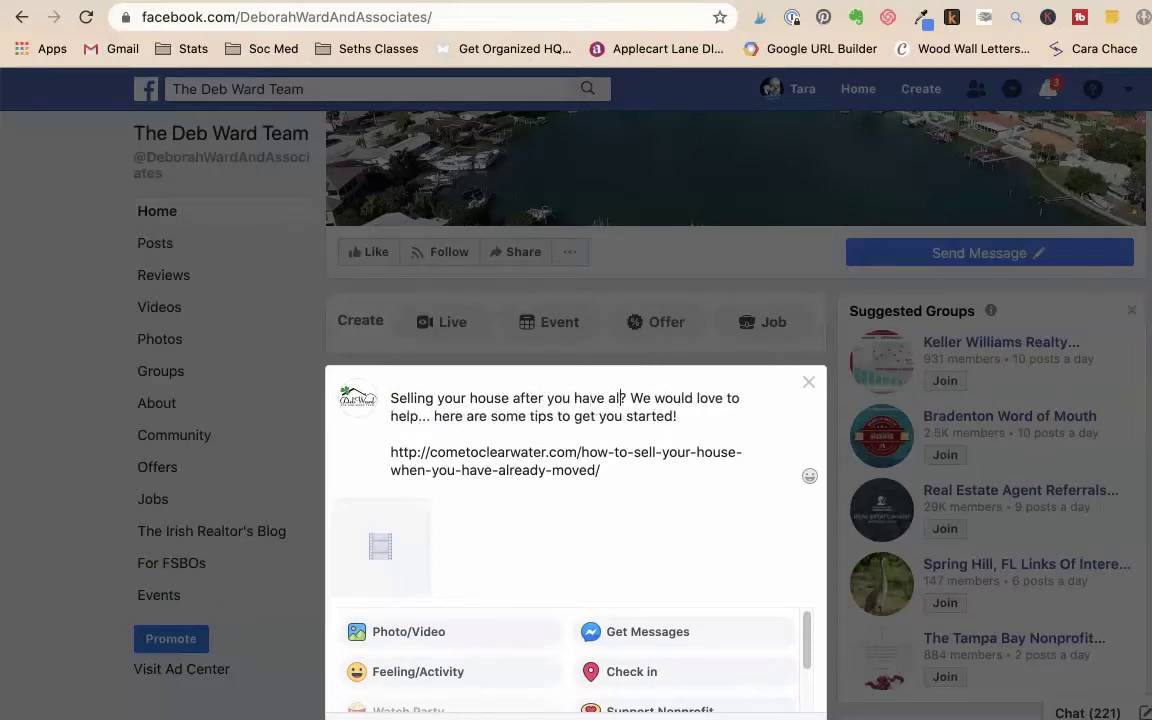
text(ready moved)
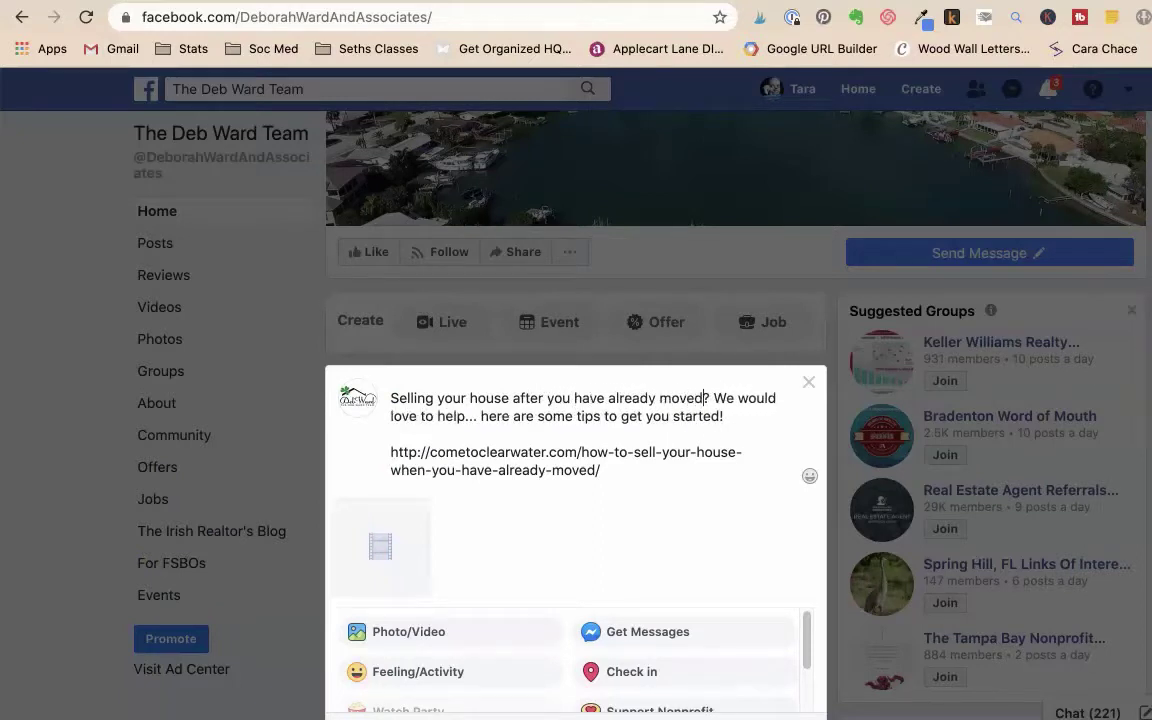
text( out)
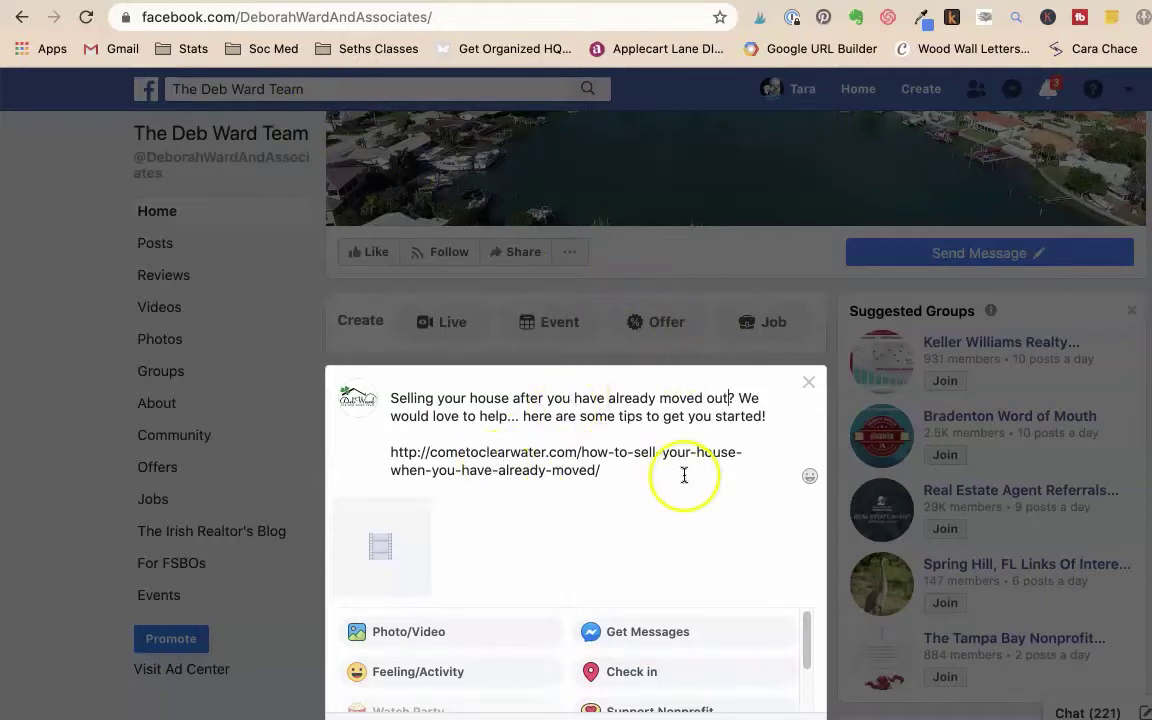
key(Return)
key(Return)
text(O)
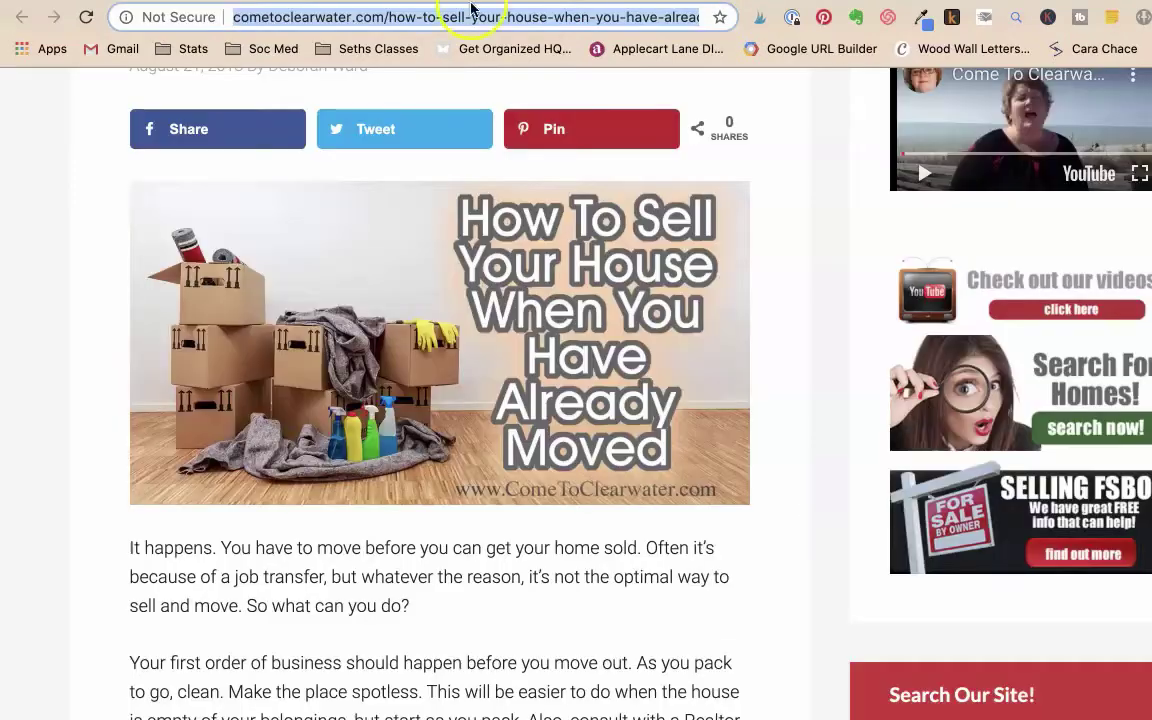
Copy the team's phone number from the website's Contact page and paste it after 'Or call today!'
scroll(761, 406, up, 3)
click(940, 100)
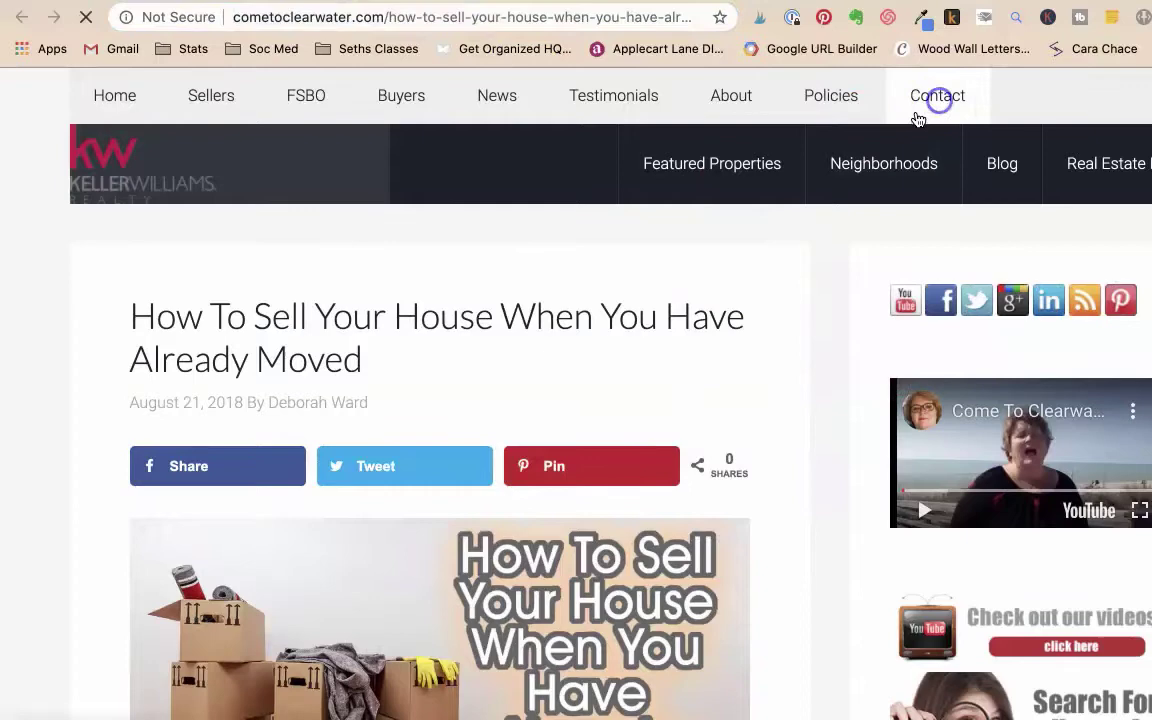
scroll(357, 617, down, 2)
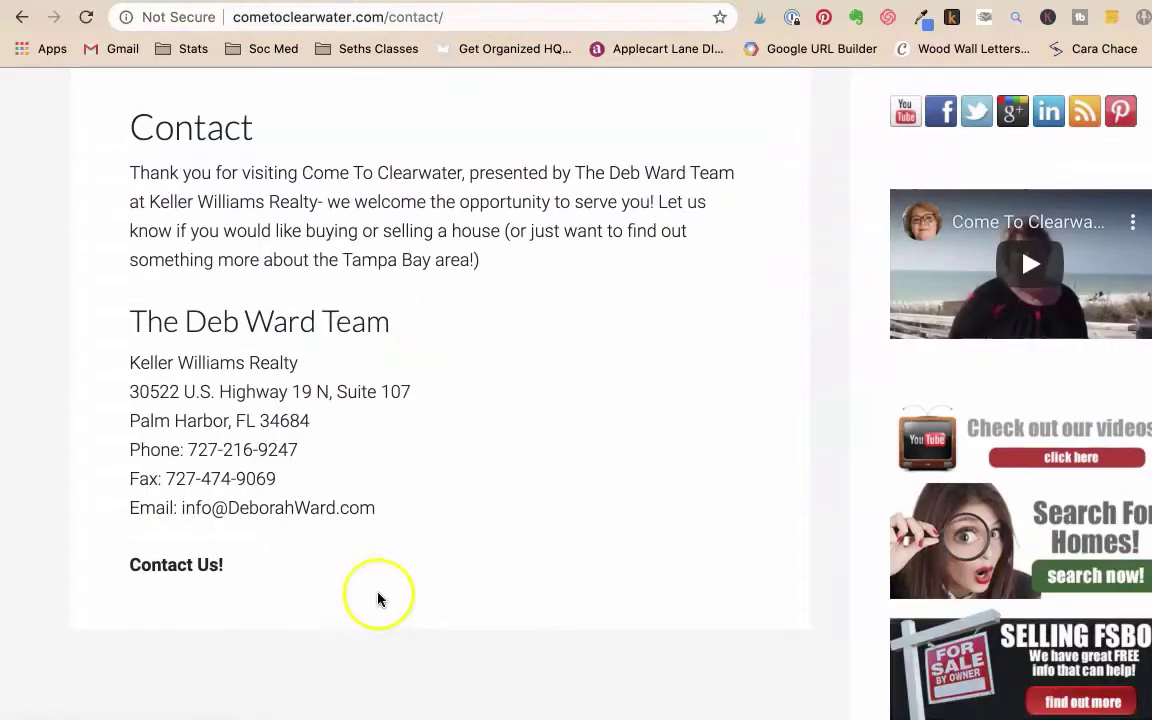
drag(337, 455, 222, 452)
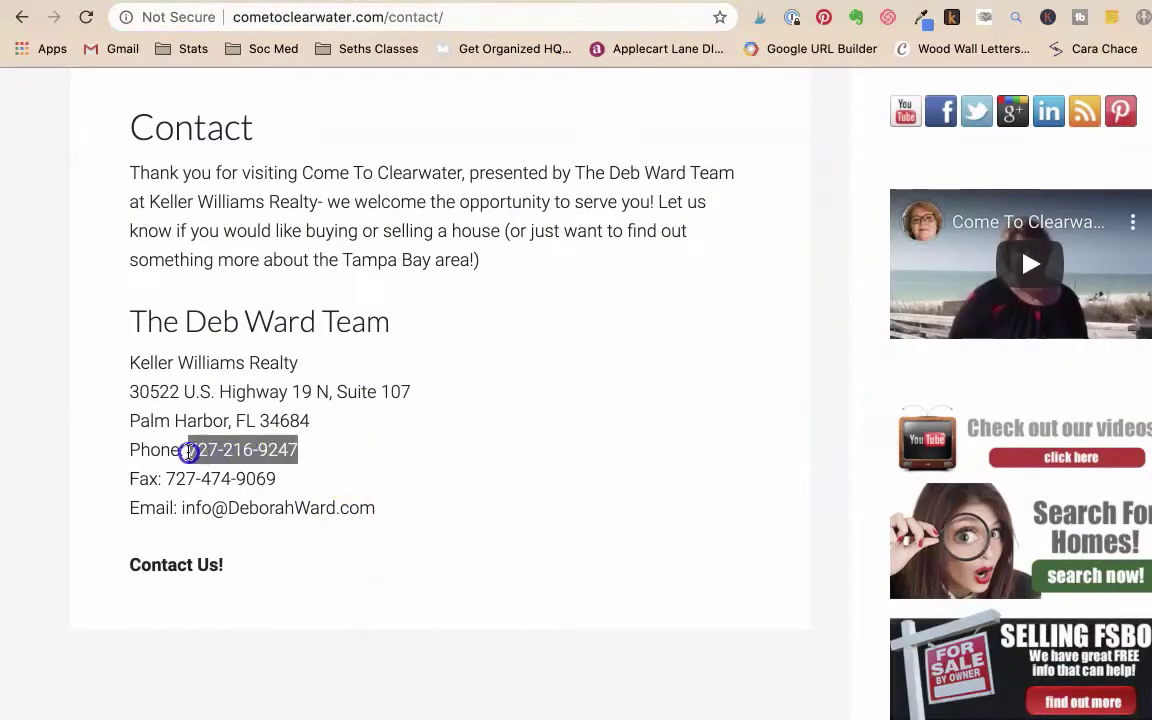
click(180, 3)
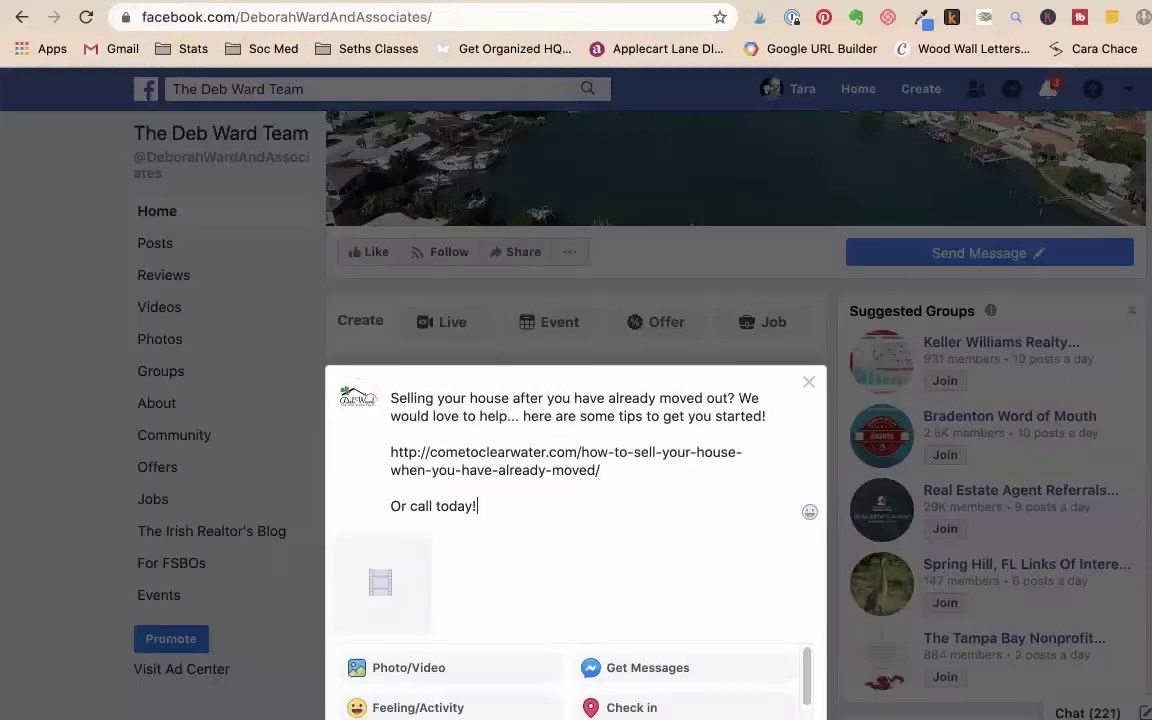
key(super+v)
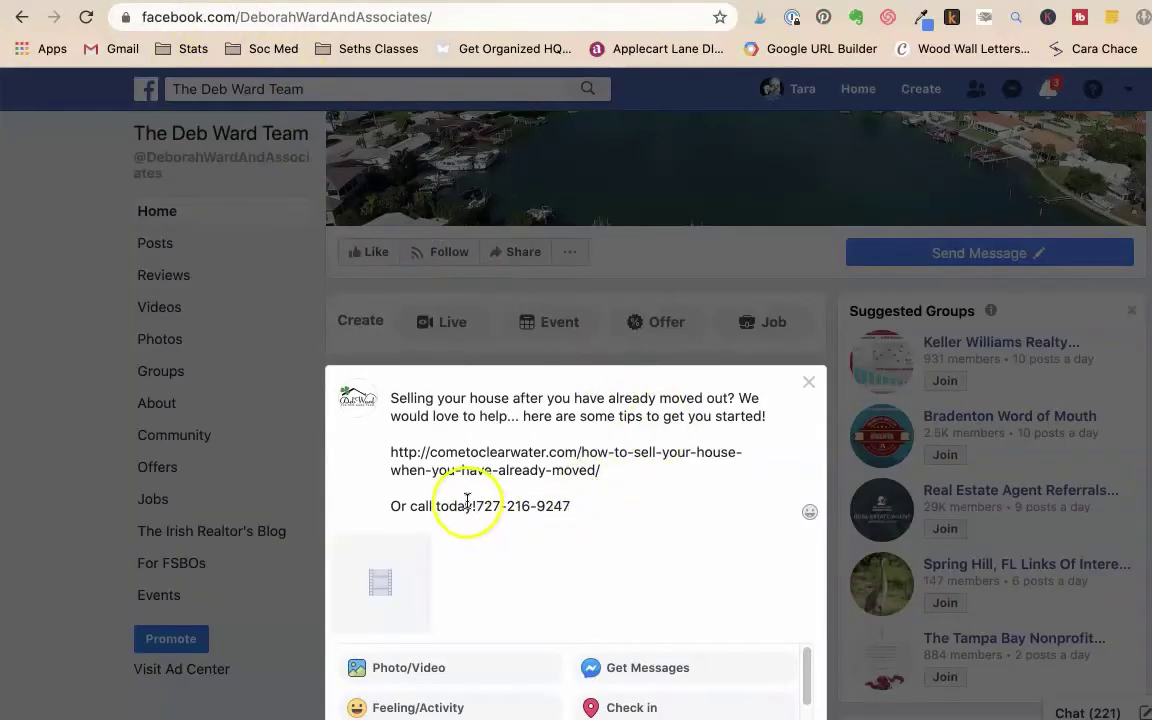
scroll(717, 510, down, 5)
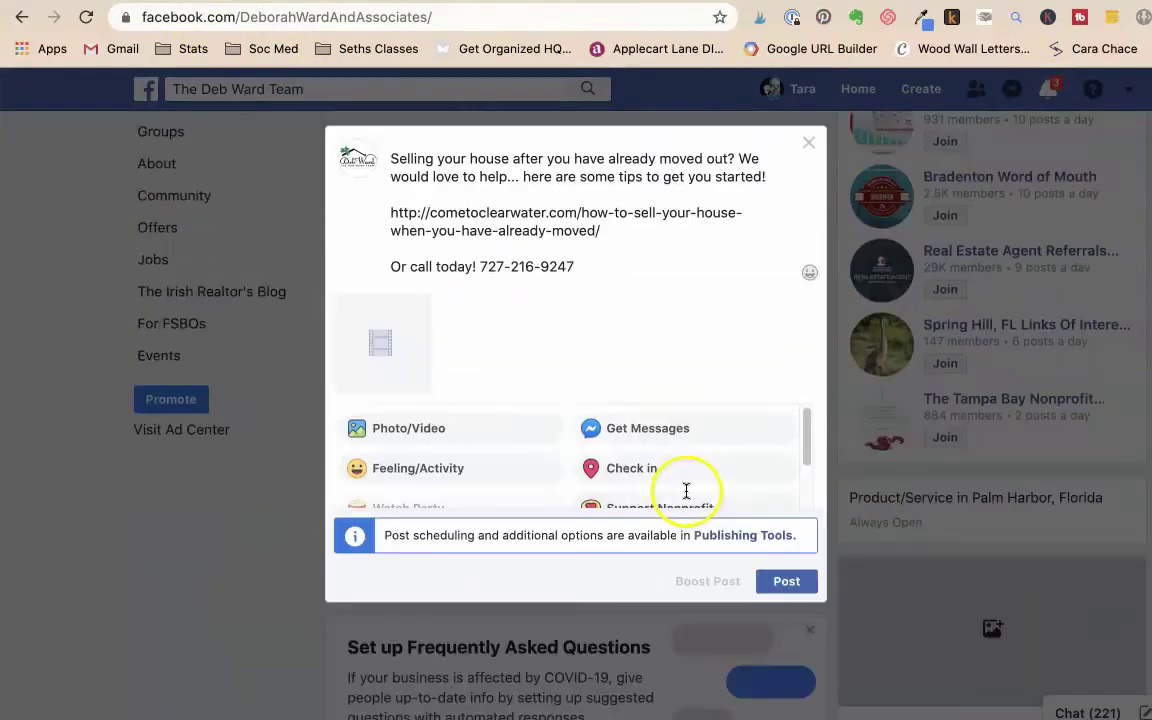
Publish the video post, dismiss the processing notice, and play then pause the published video
click(777, 581)
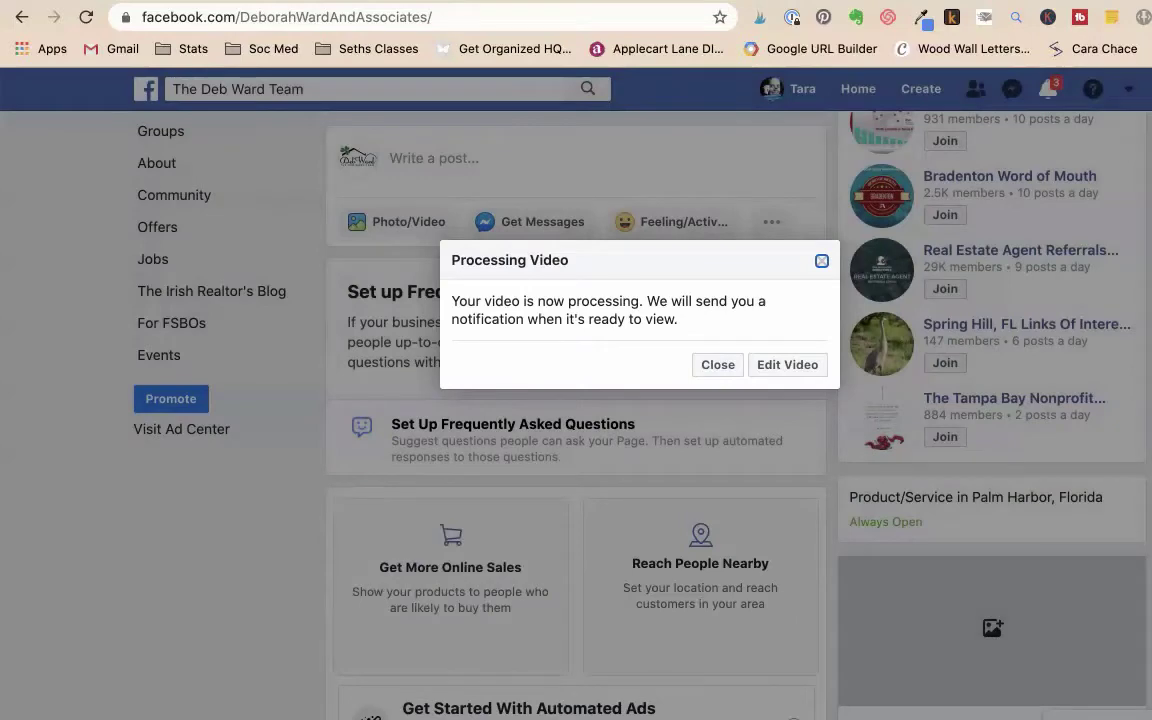
click(717, 364)
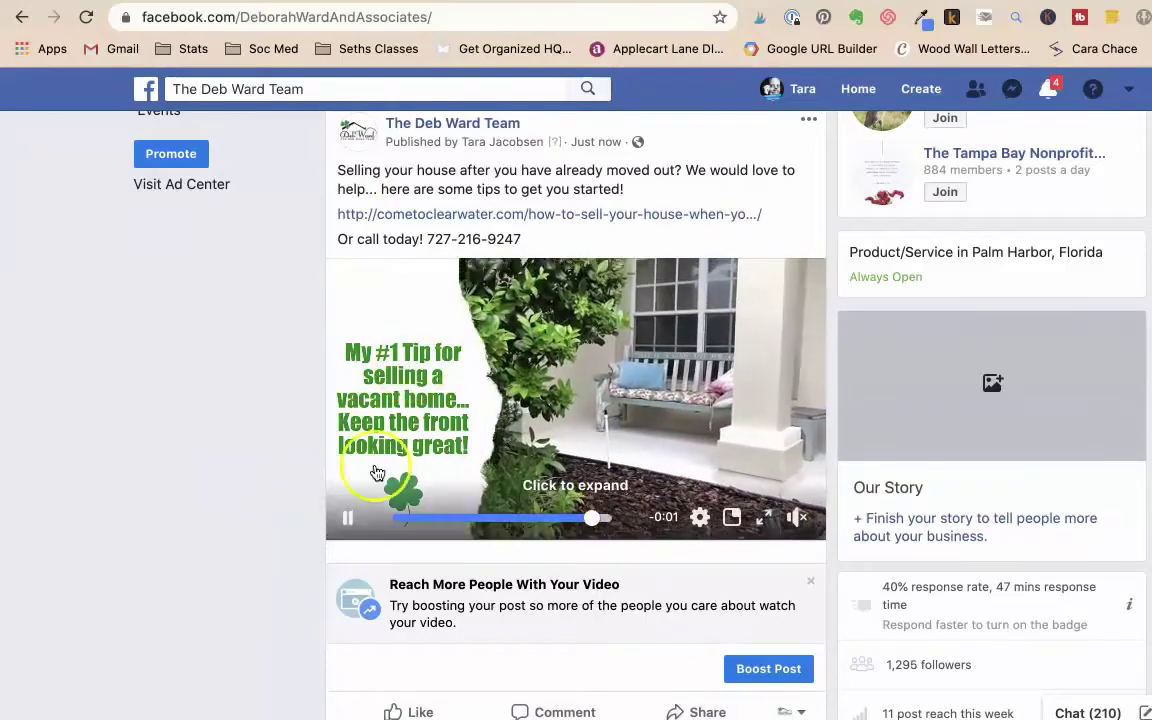
click(781, 240)
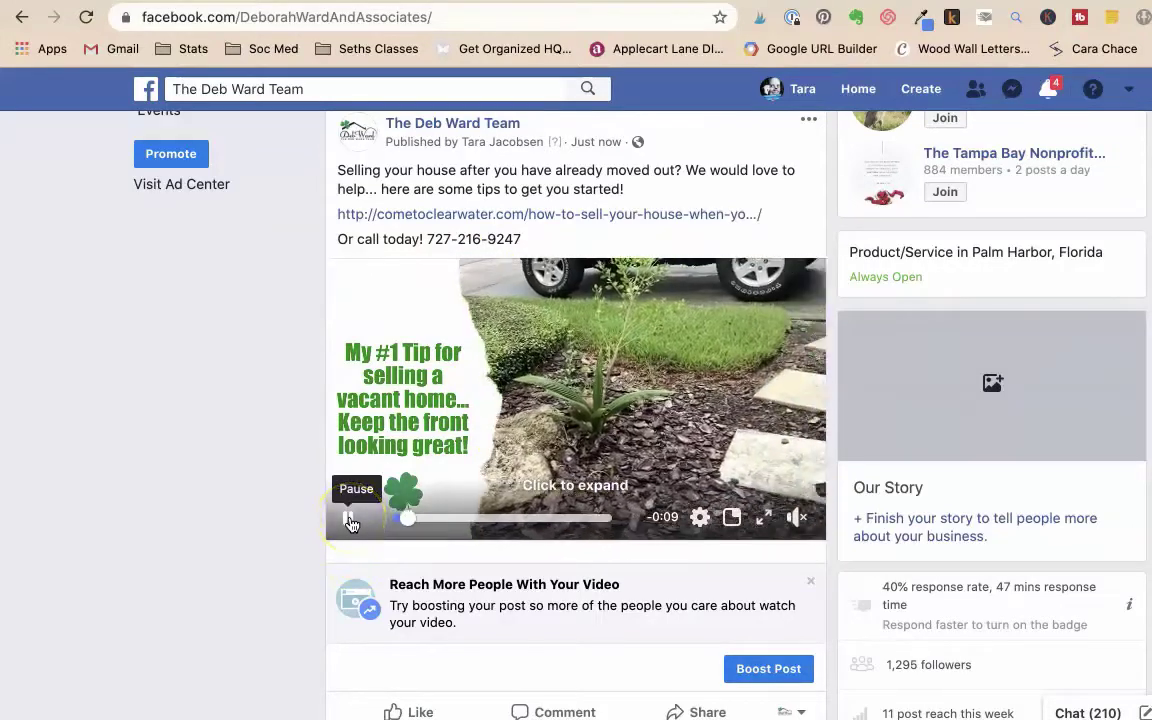
click(350, 521)
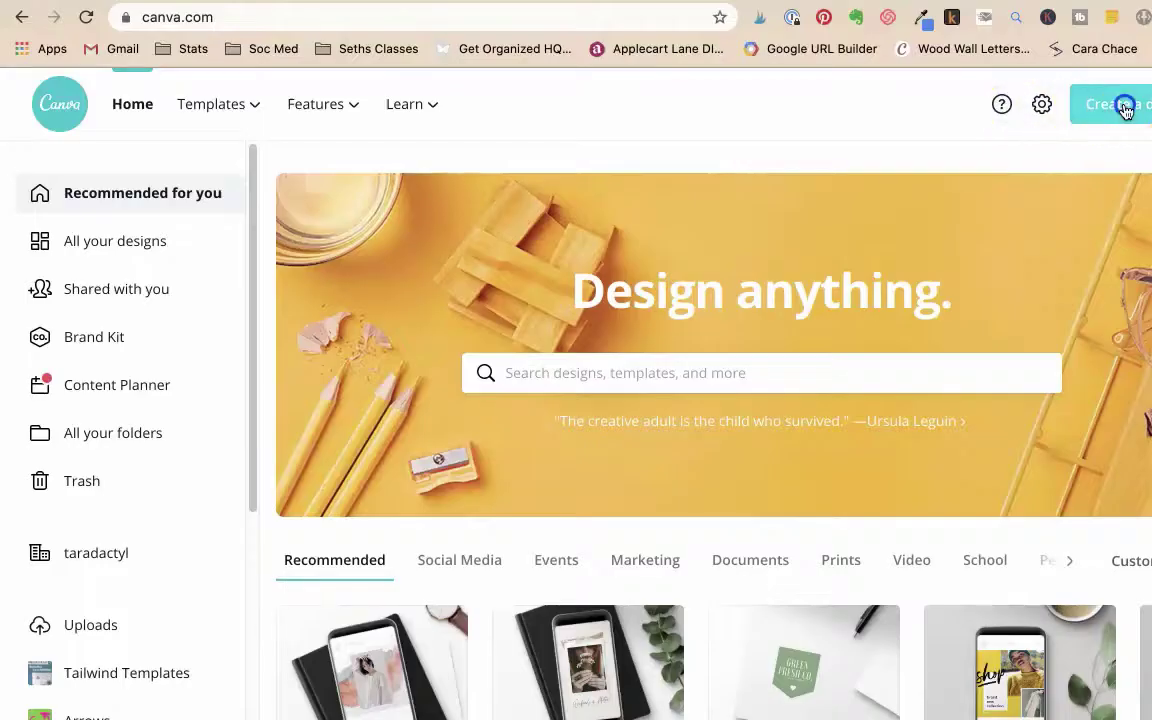
Create a new Instagram Post design and place an uploaded garden video enlarged to fill the square
click(1107, 110)
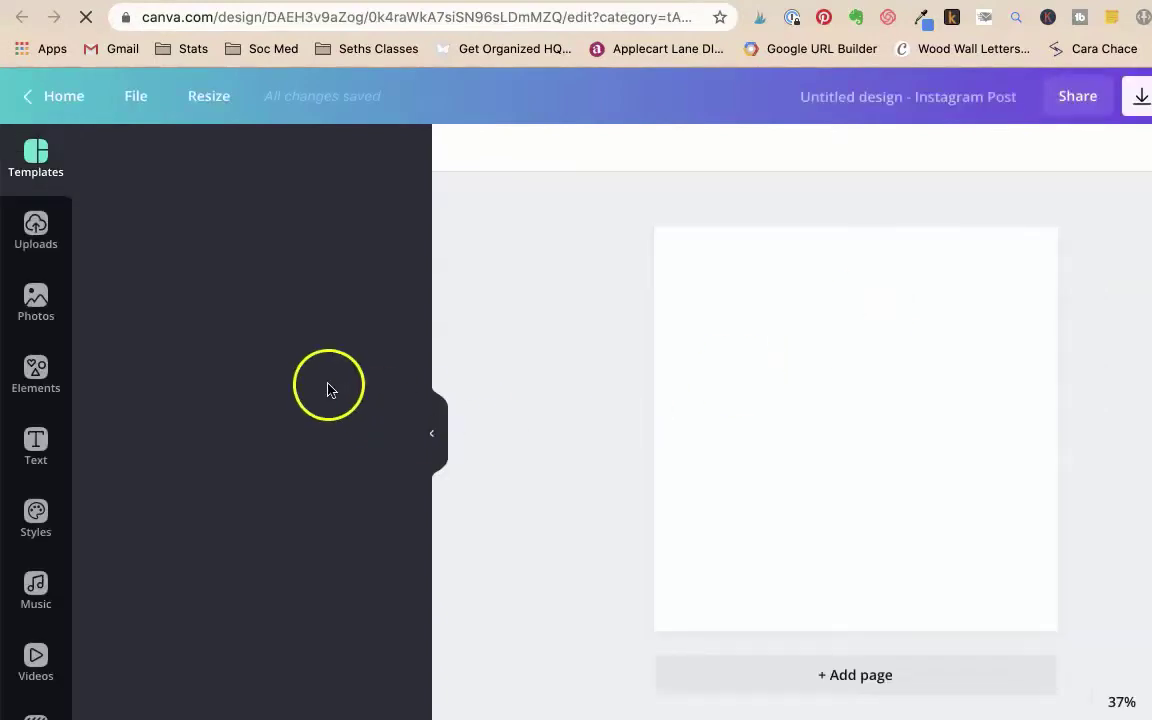
click(36, 232)
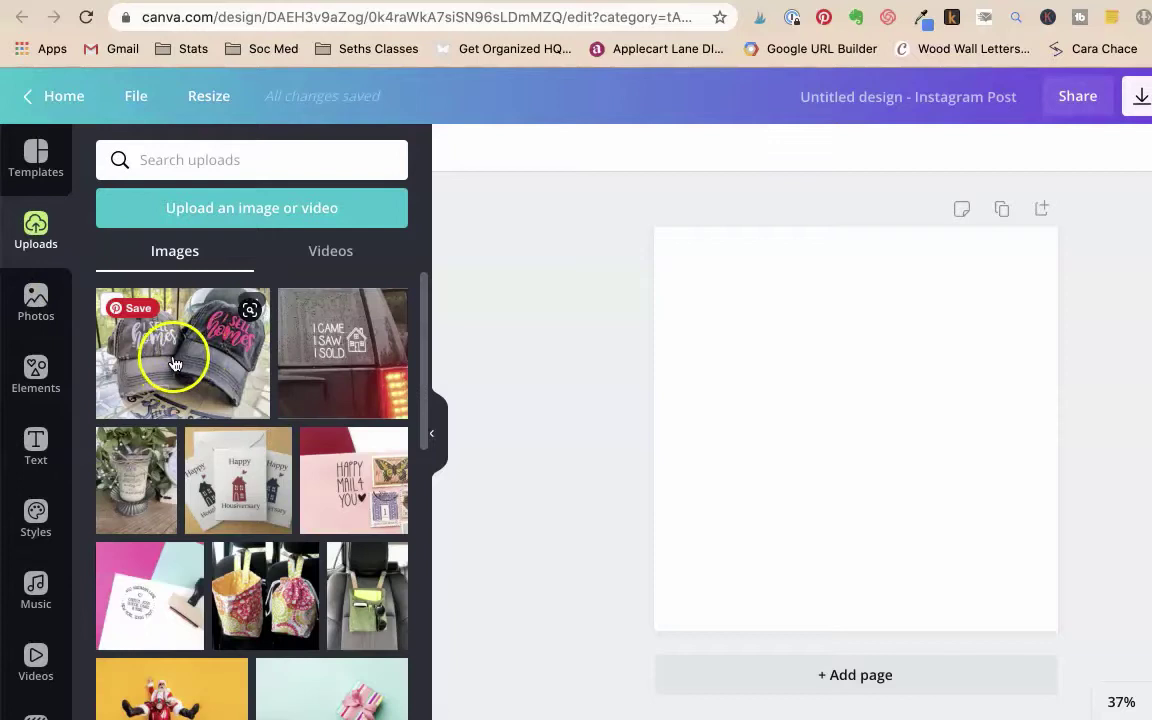
click(303, 253)
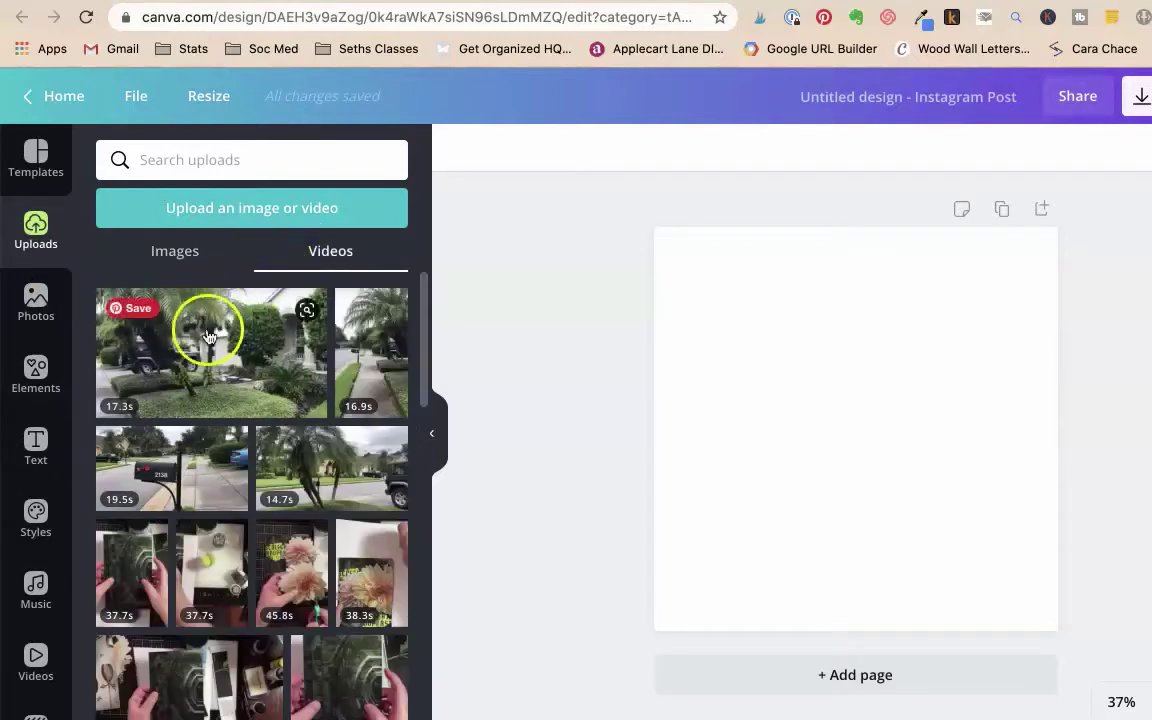
drag(202, 343, 743, 342)
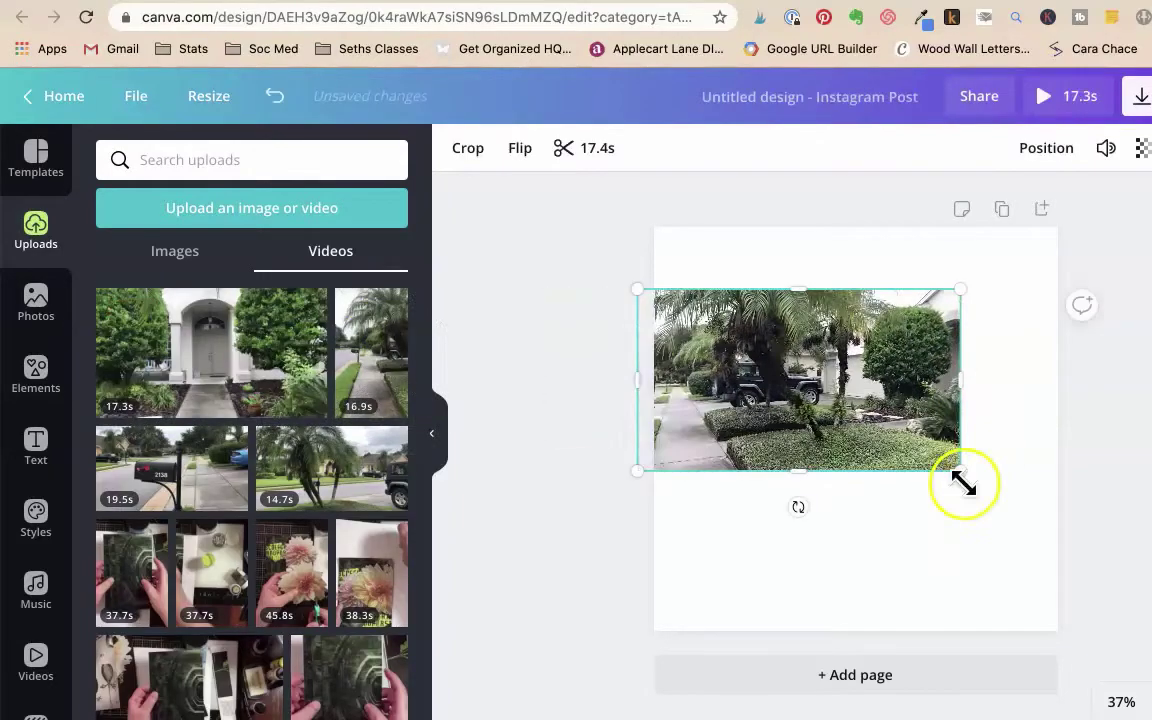
drag(963, 471, 1151, 630)
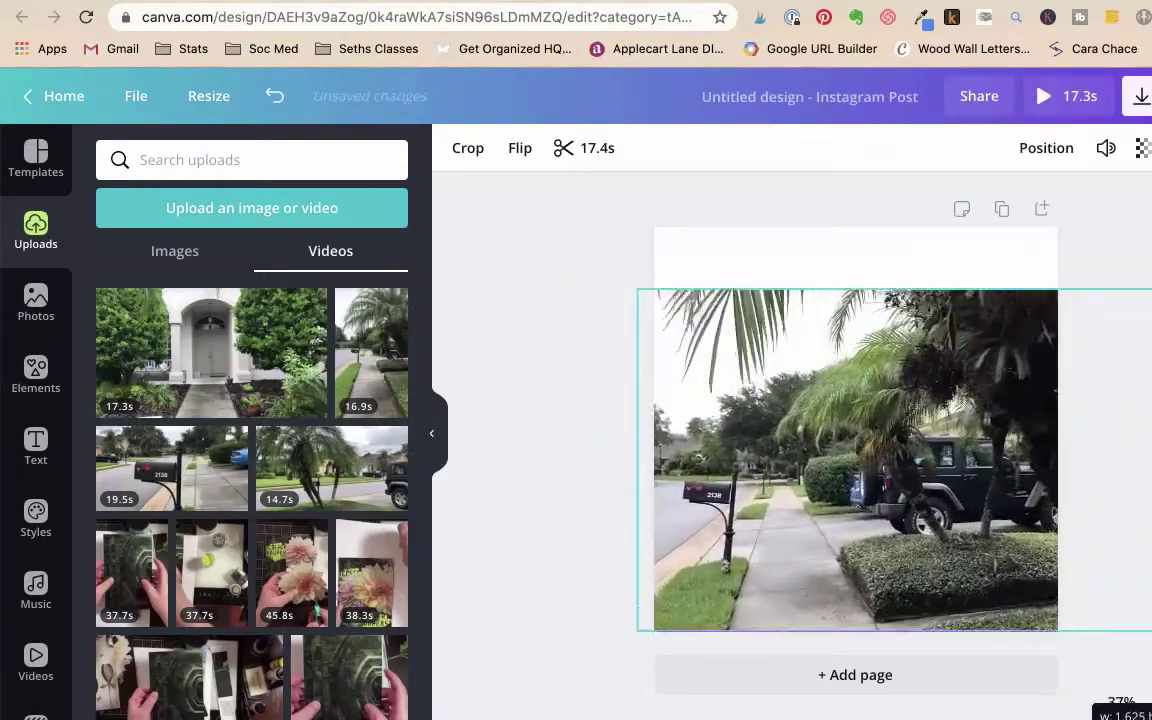
click(725, 358)
drag(638, 292, 440, 198)
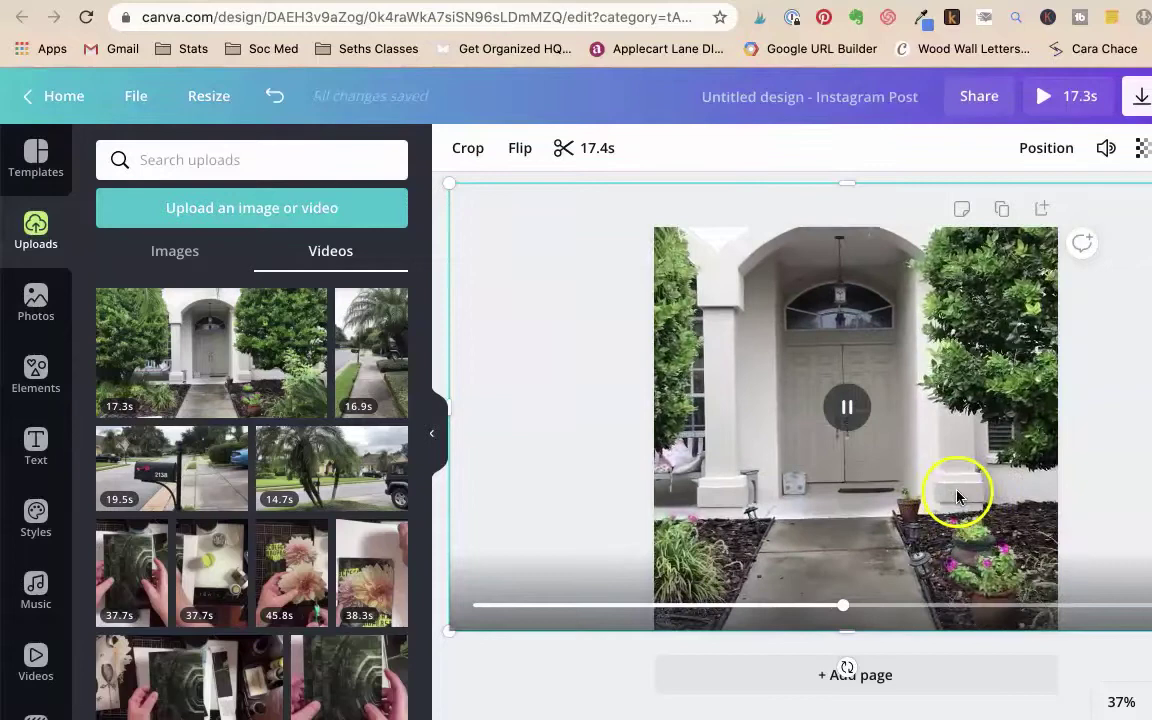
drag(951, 489, 948, 487)
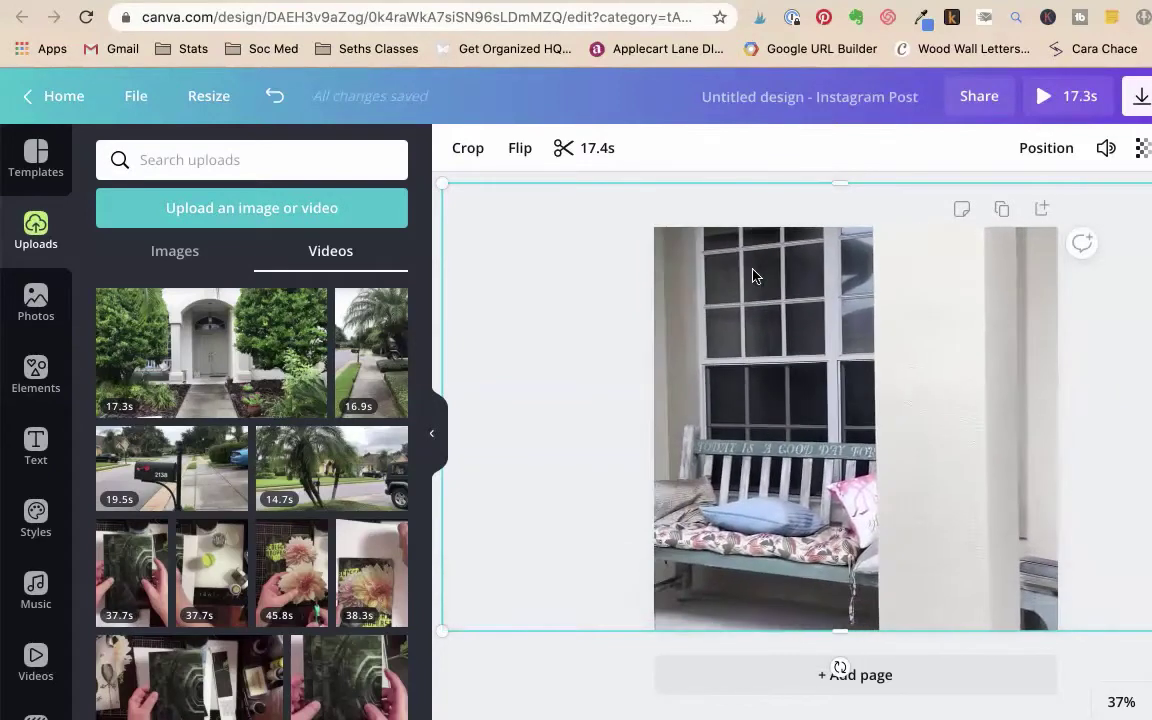
Pause playback, lower the porch bench clip's volume, and delete that clip
click(1133, 296)
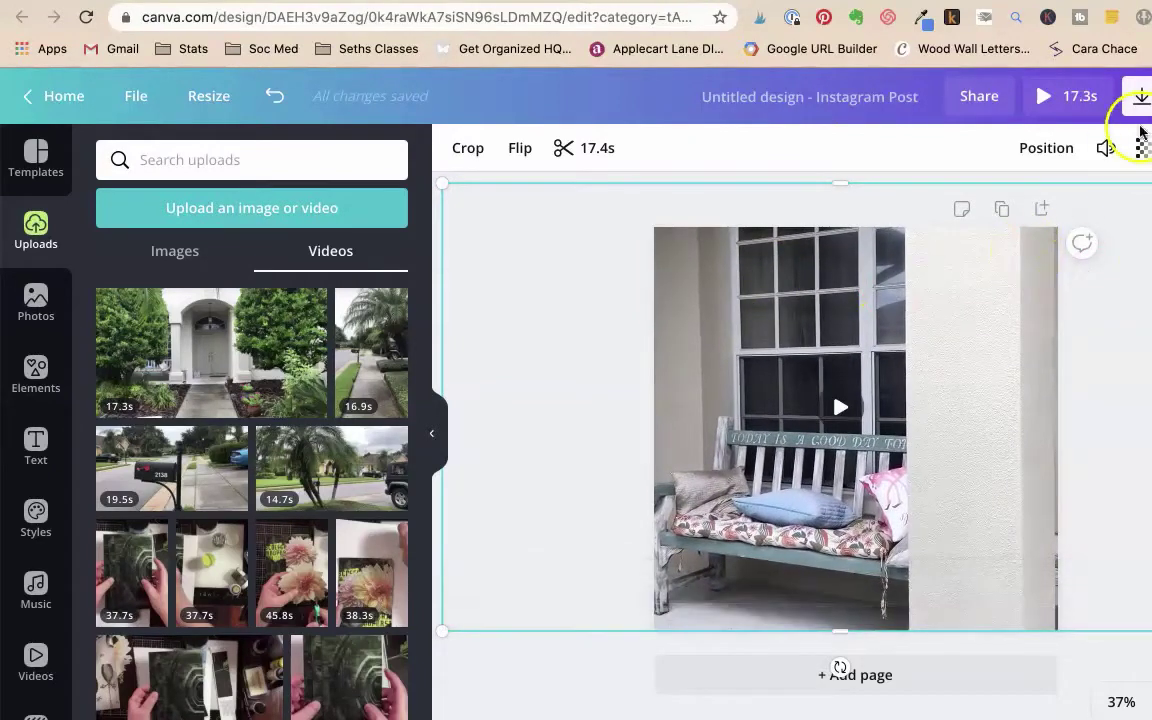
click(1106, 147)
drag(1049, 204, 787, 198)
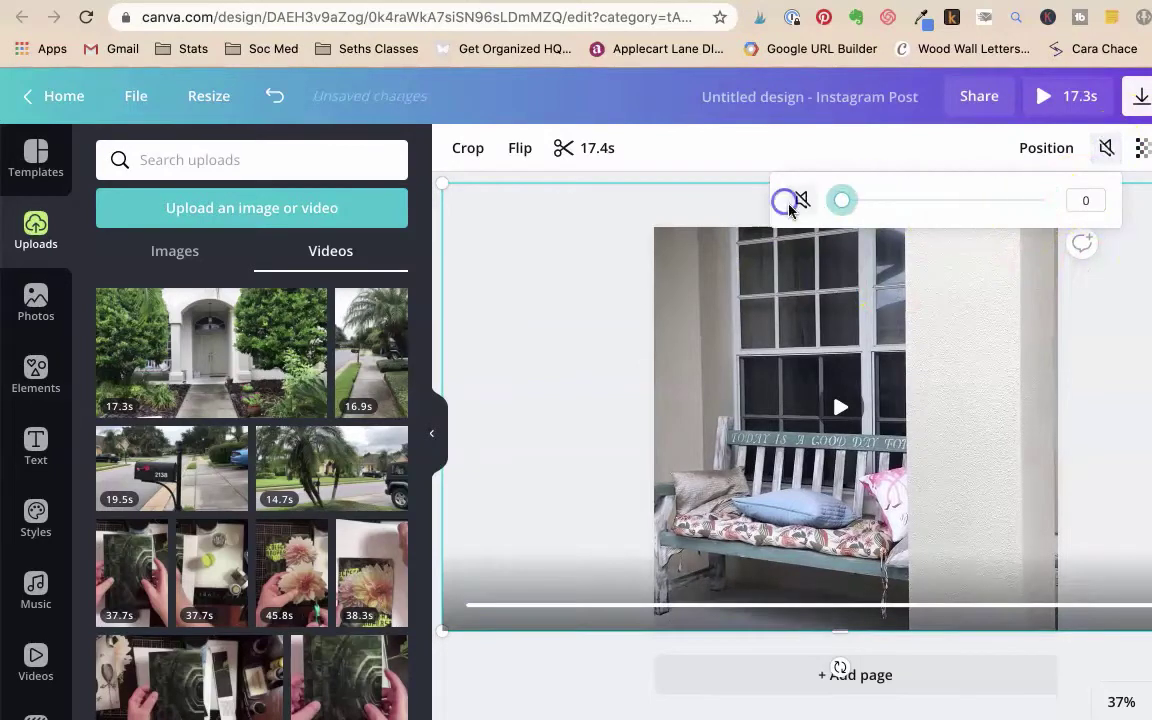
key(Delete)
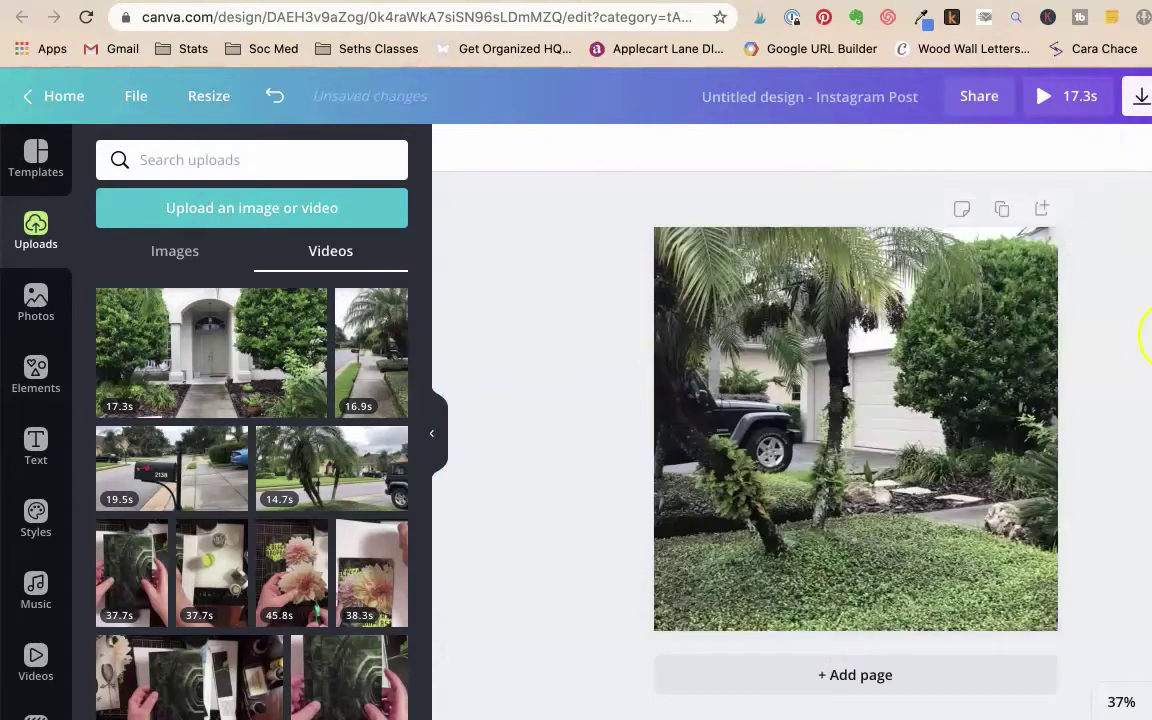
Trim the palm-tree video's end so it runs 10.0 seconds
click(856, 368)
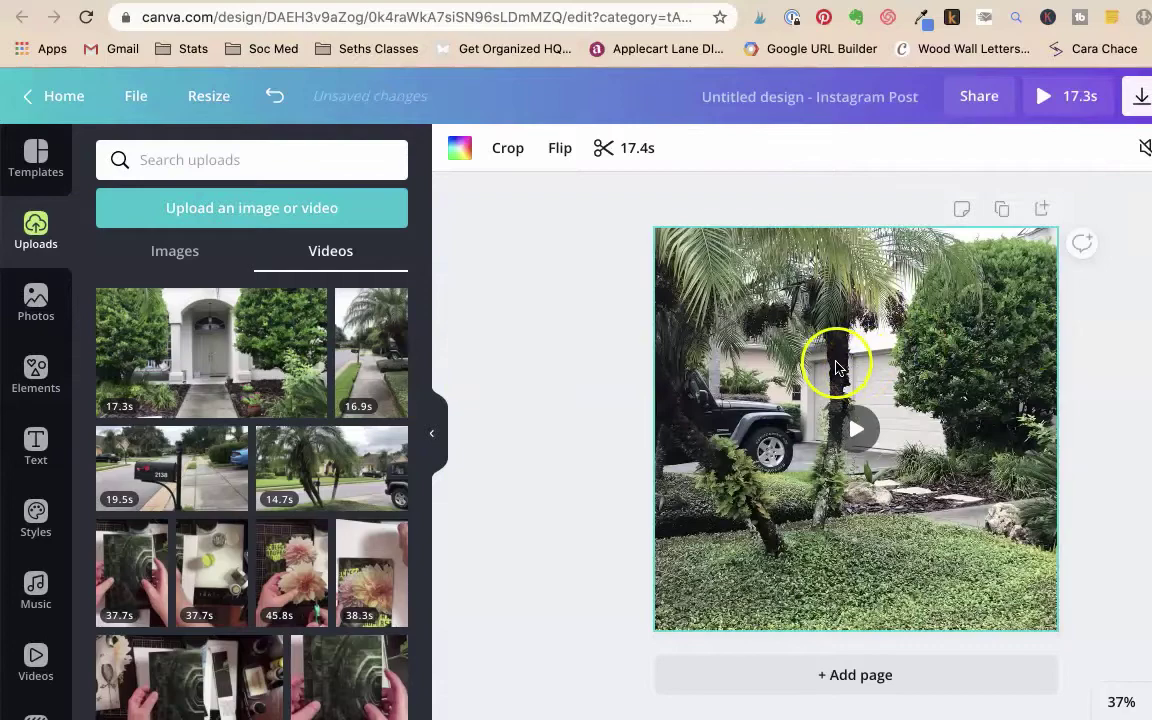
click(637, 150)
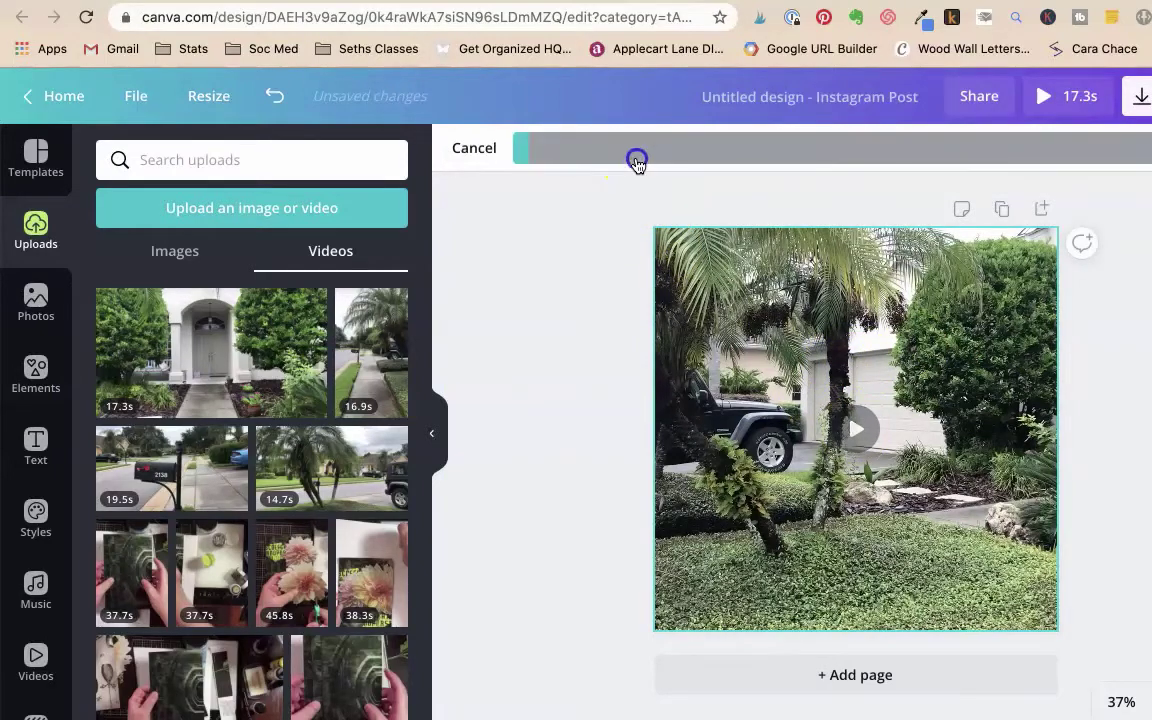
drag(1150, 150, 914, 172)
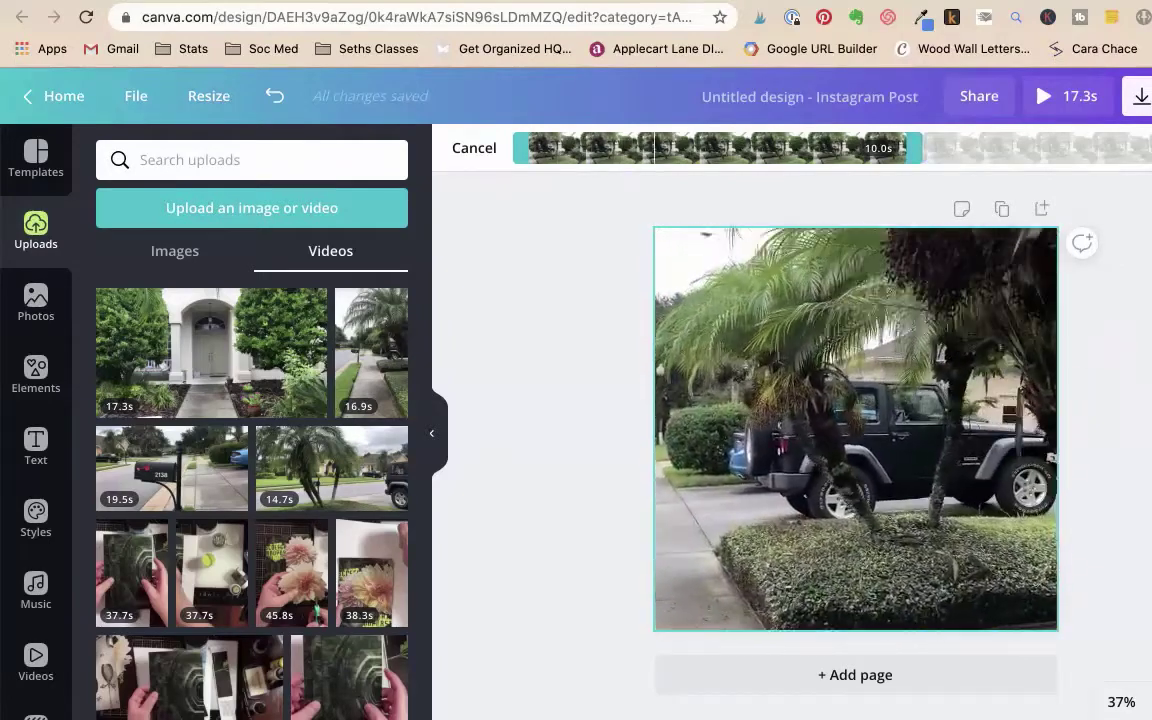
key(Escape)
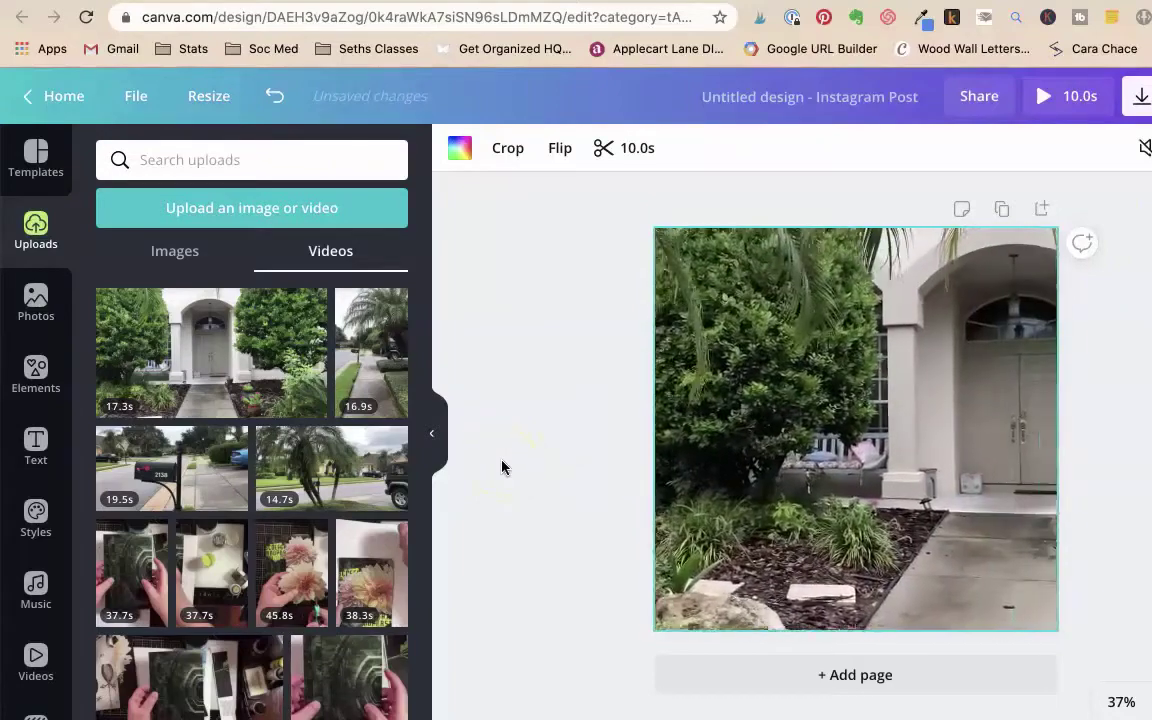
Add the heading 'Join me at my open house today?' and move it down near the front step
click(36, 445)
click(170, 252)
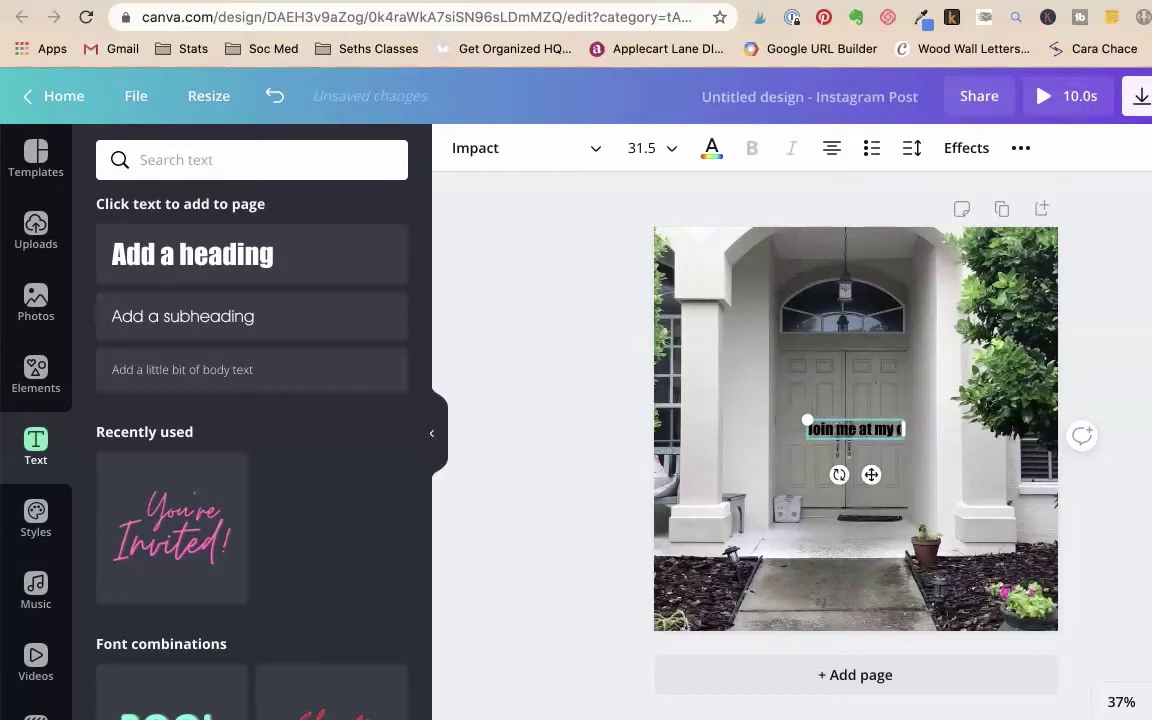
text(use today!)
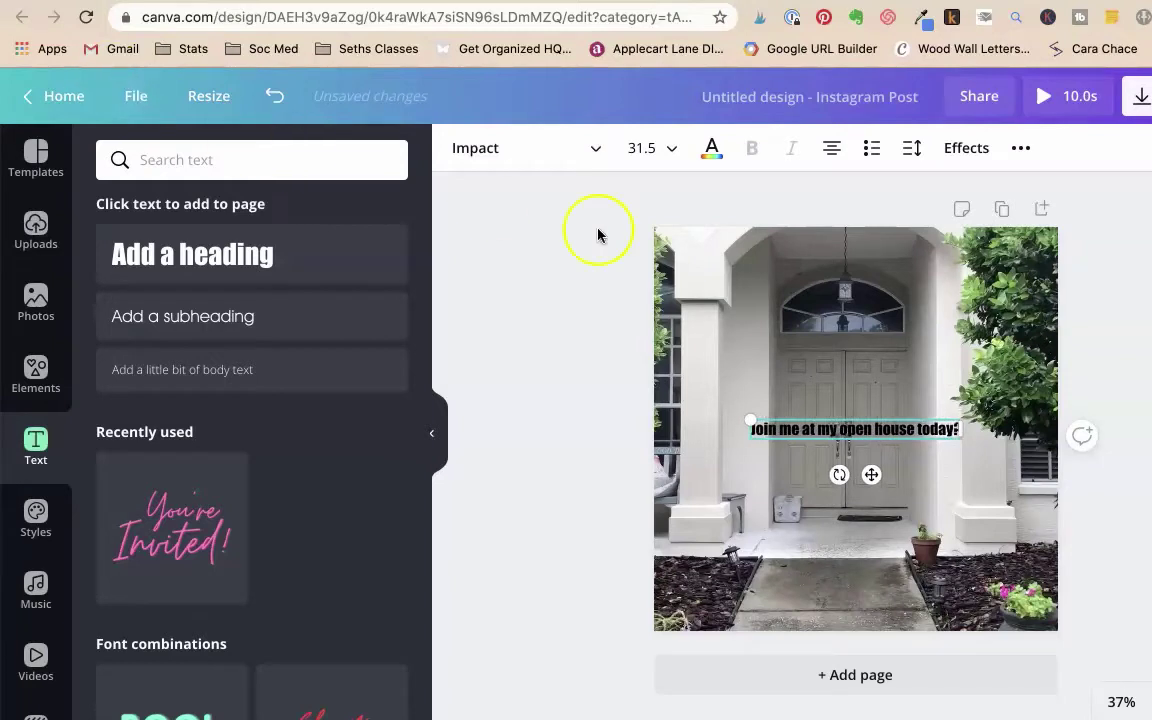
click(1148, 362)
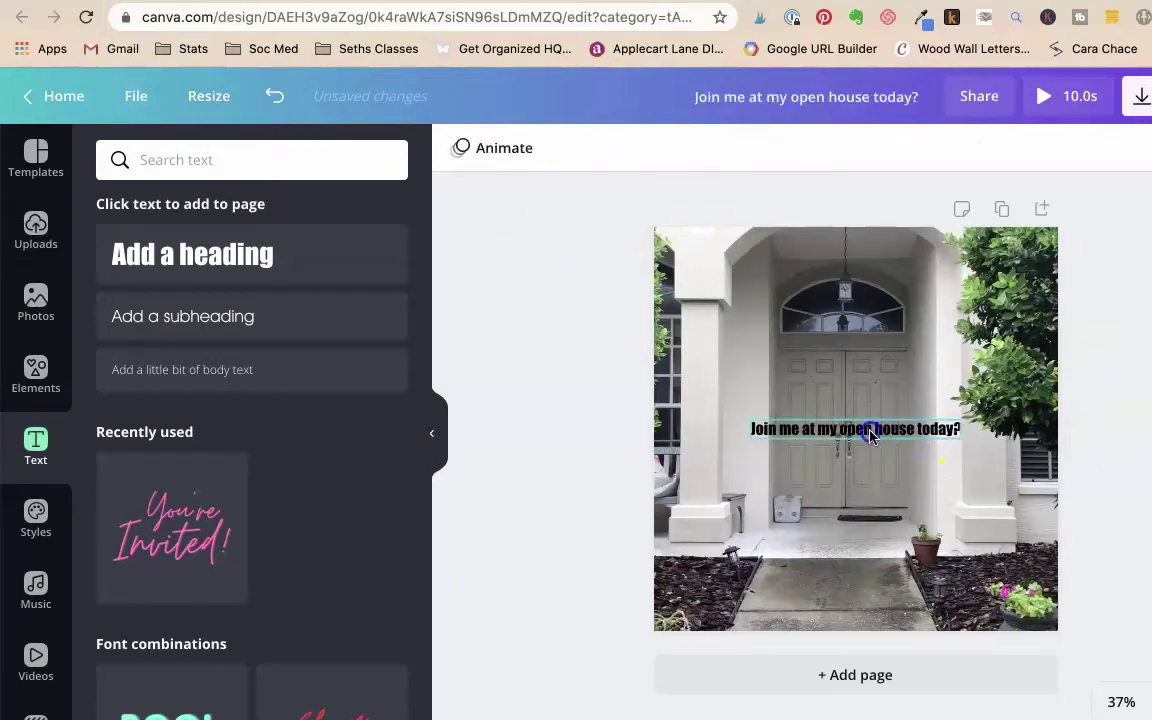
drag(870, 434, 864, 512)
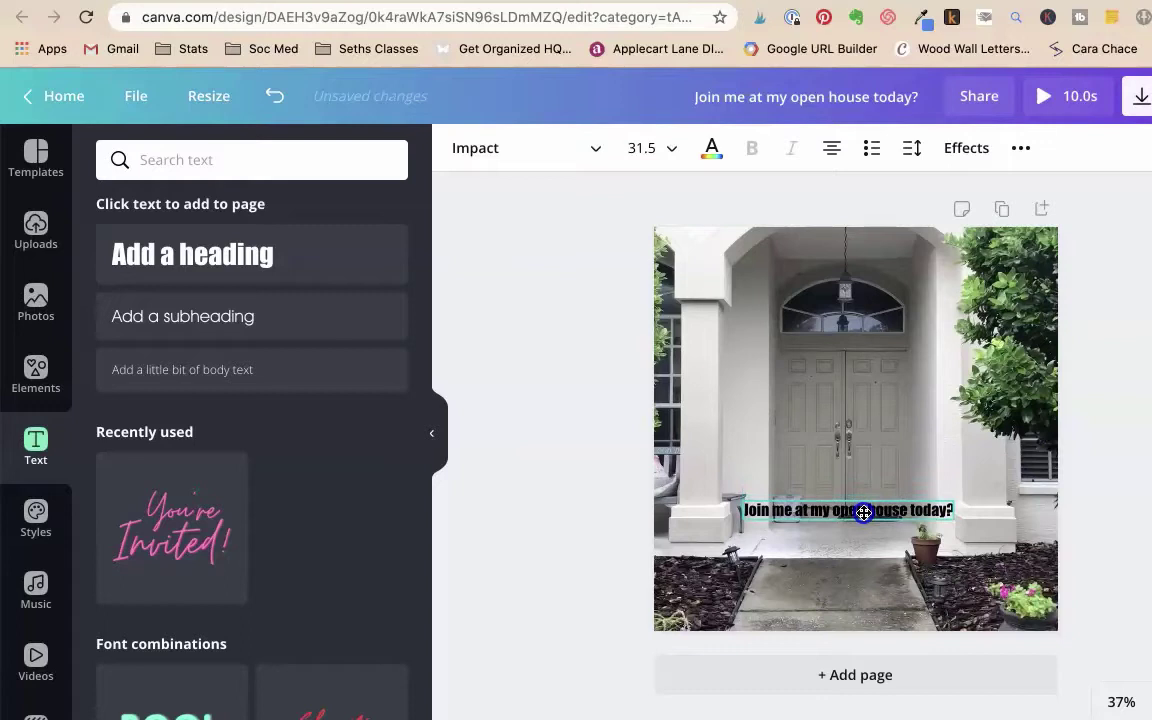
click(531, 454)
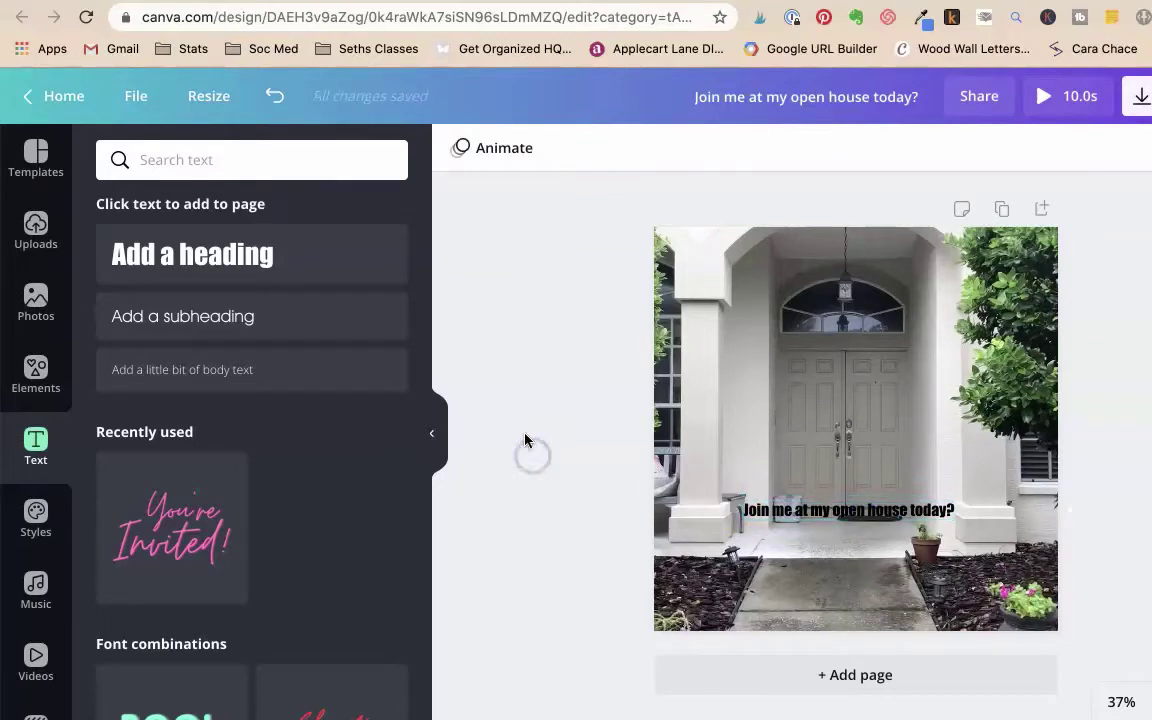
Add a green square and stretch it into a full-width band behind the heading
click(35, 375)
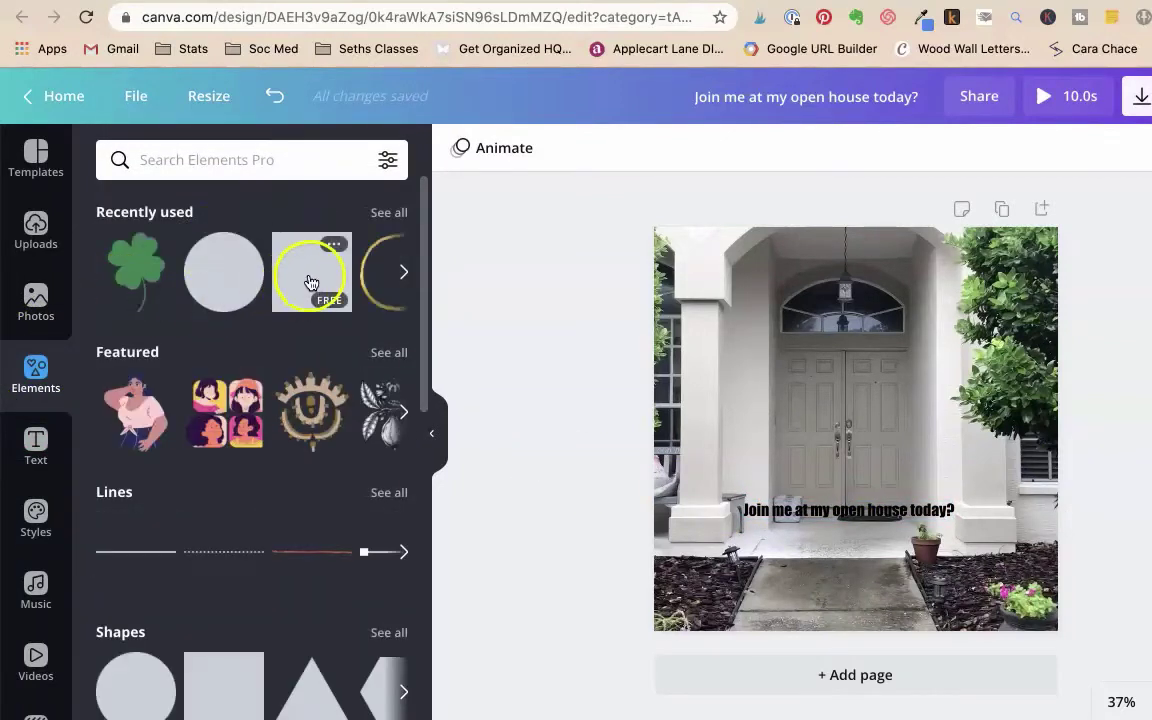
click(310, 282)
drag(810, 396, 770, 548)
drag(823, 696, 818, 543)
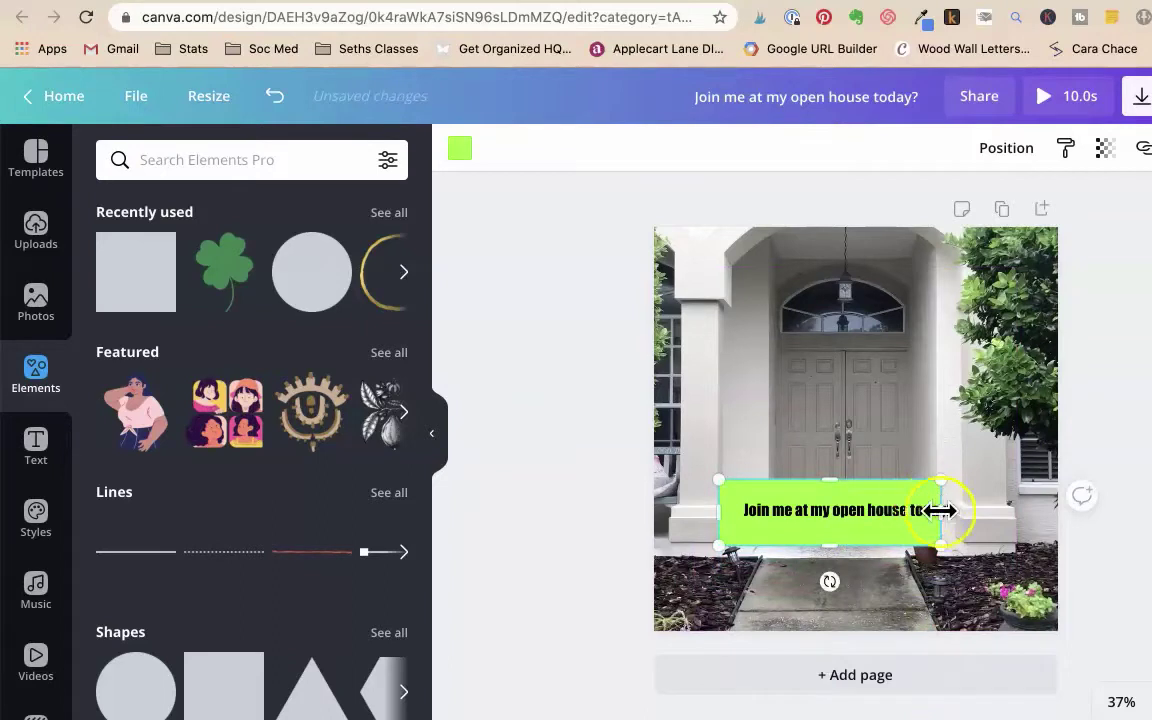
drag(940, 510, 1095, 507)
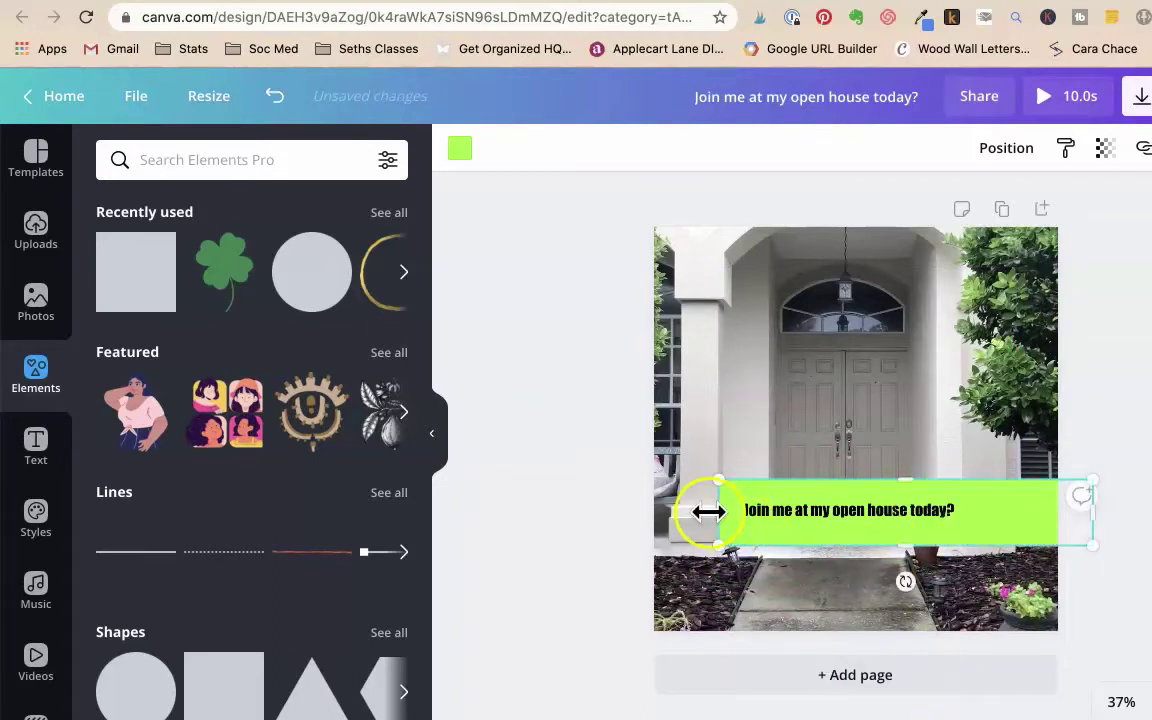
drag(708, 511, 590, 520)
Enlarge the open-house text to size 44.6 and place a small clover at the band's left end
click(855, 517)
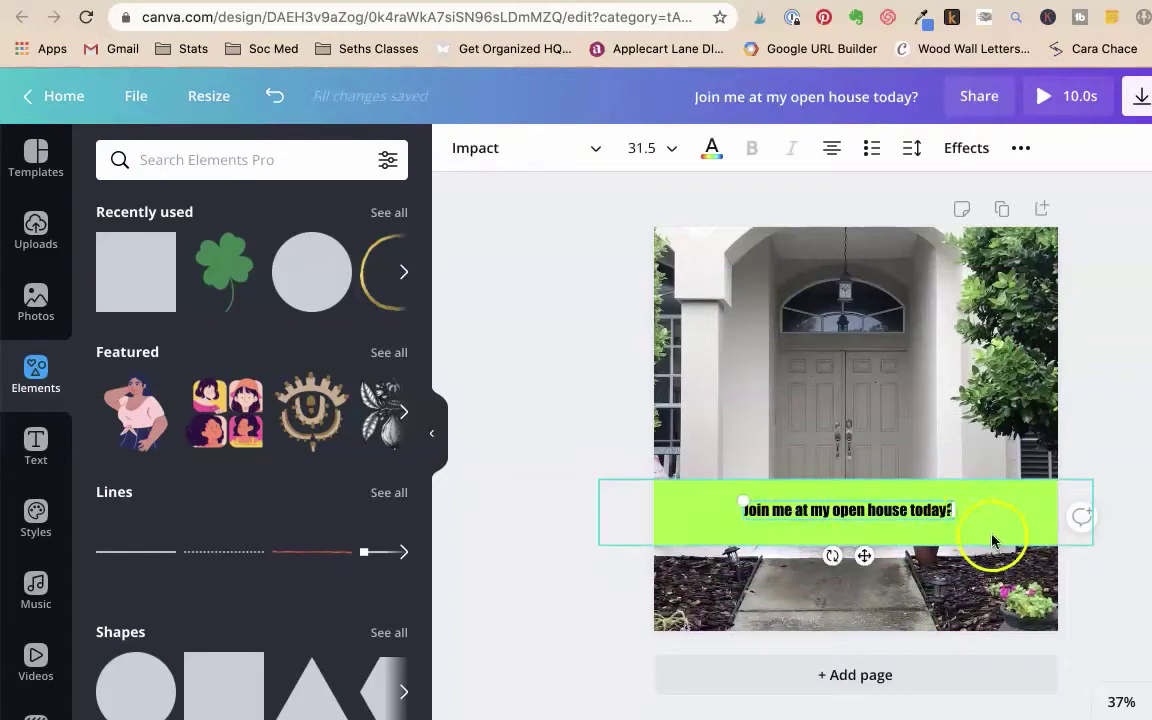
drag(956, 519, 1041, 548)
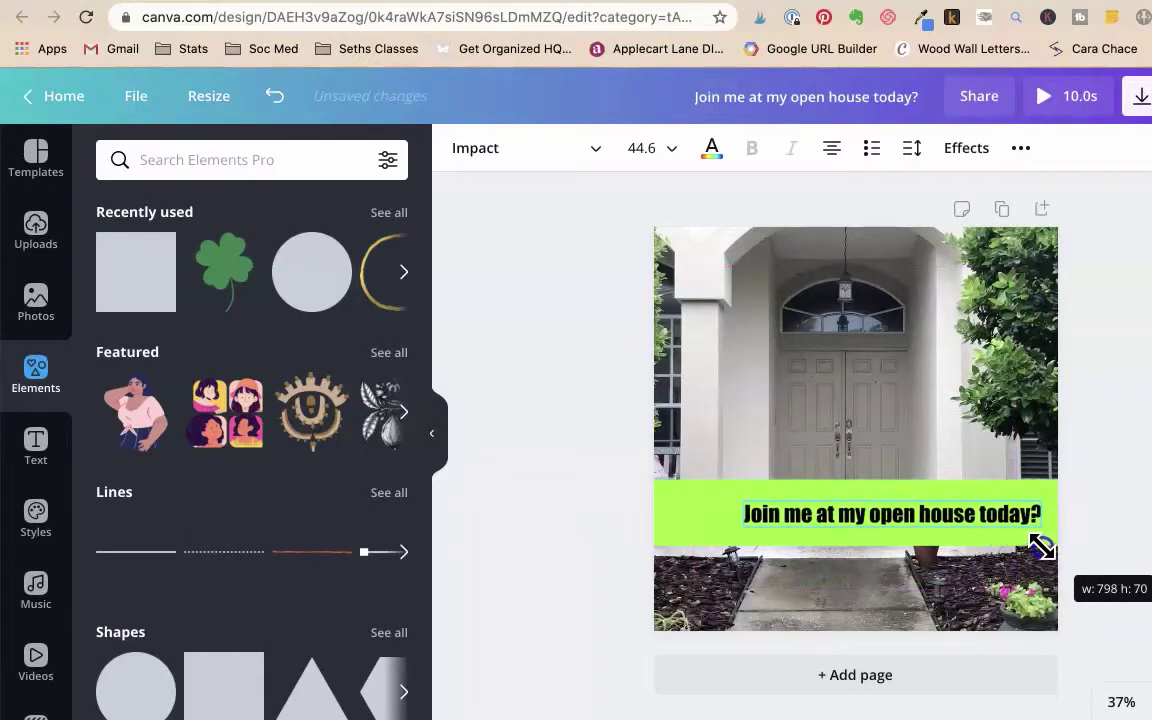
click(237, 276)
drag(839, 410, 695, 495)
drag(780, 432, 710, 481)
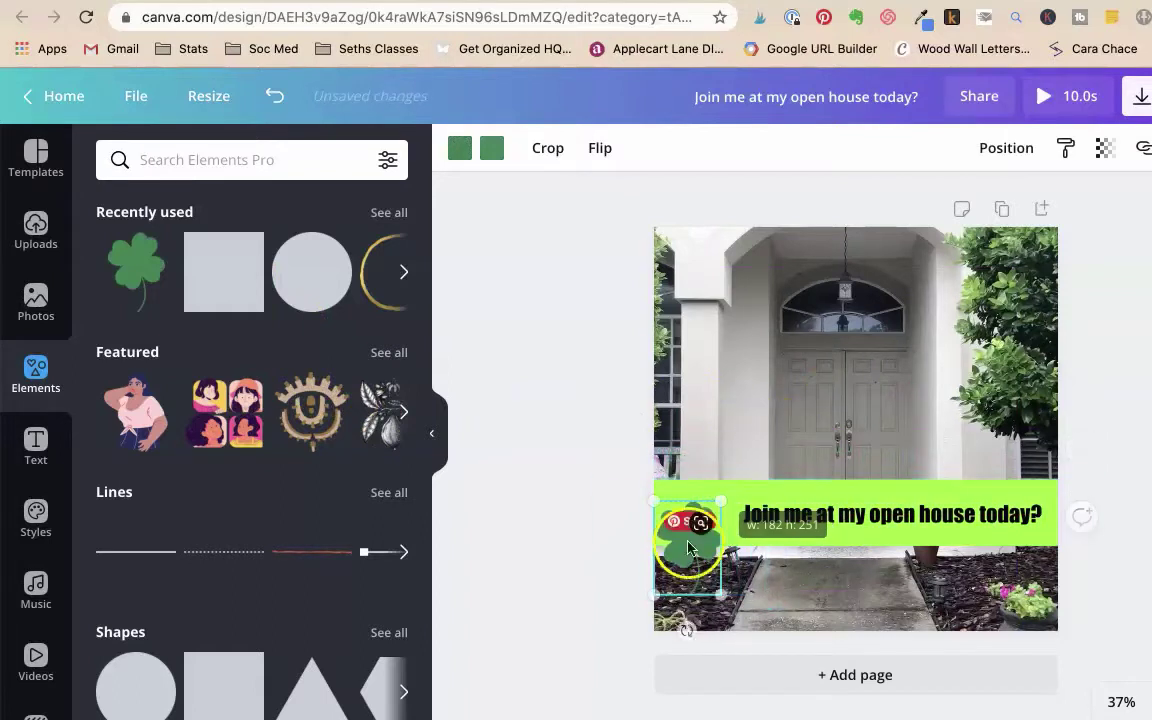
drag(689, 548, 698, 527)
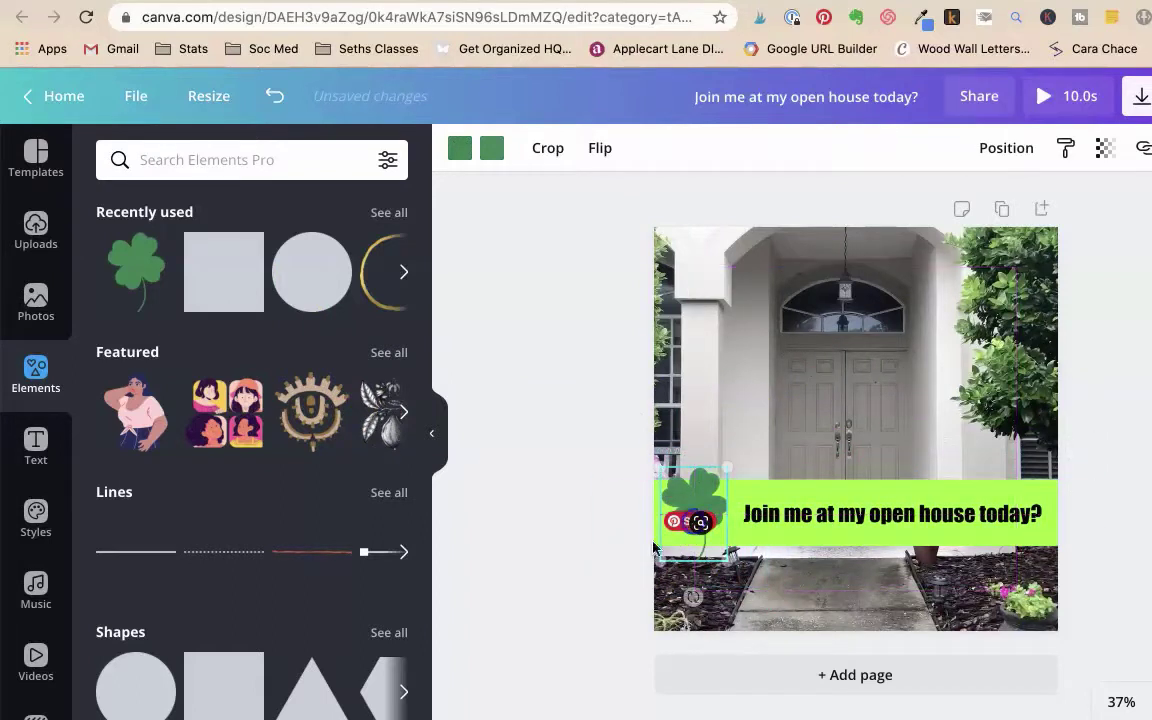
click(568, 540)
click(840, 525)
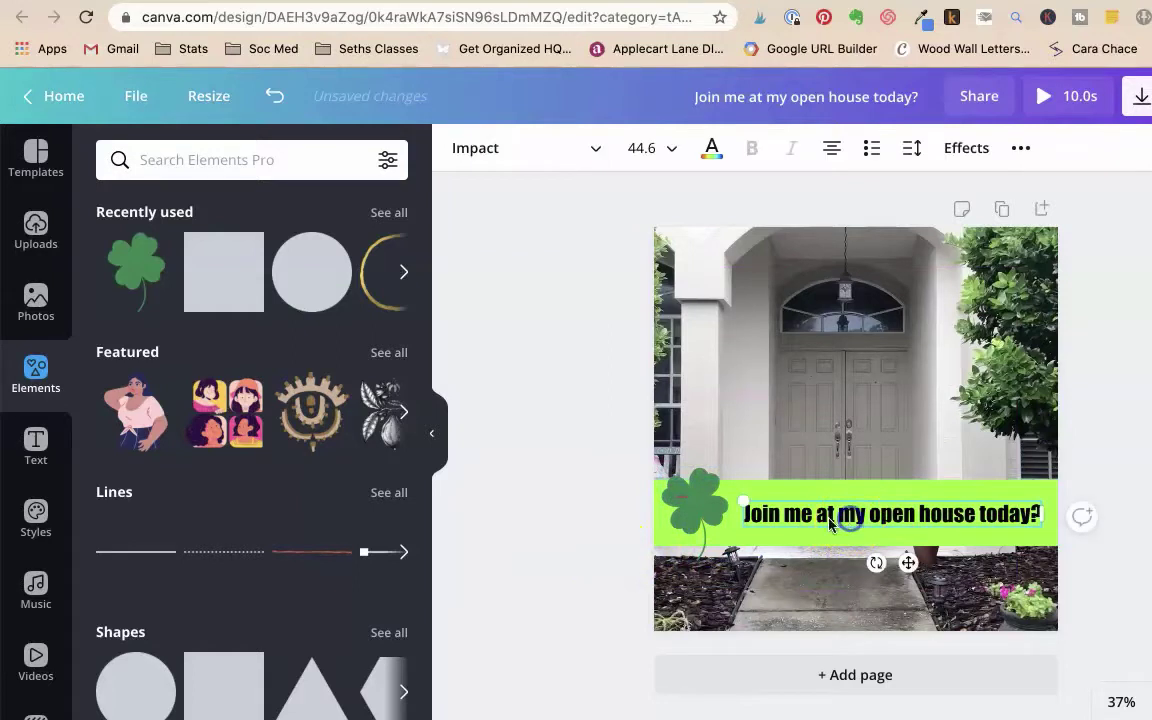
click(985, 486)
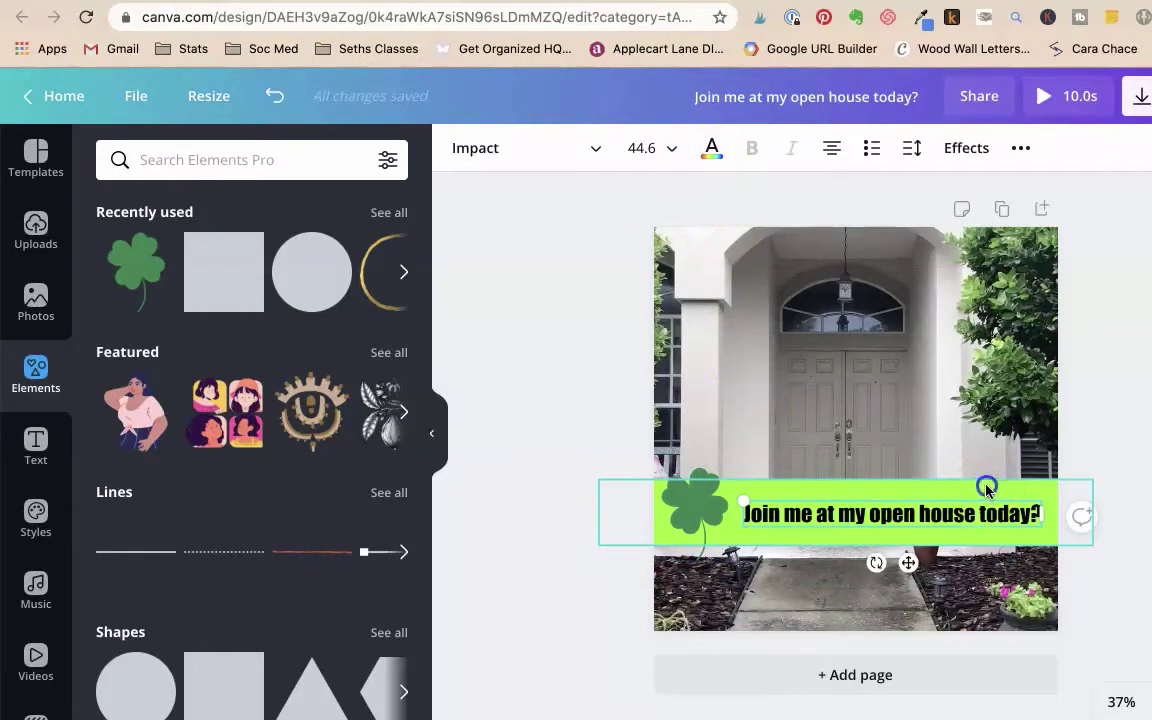
Change the banner behind the open-house text from green to white
click(461, 153)
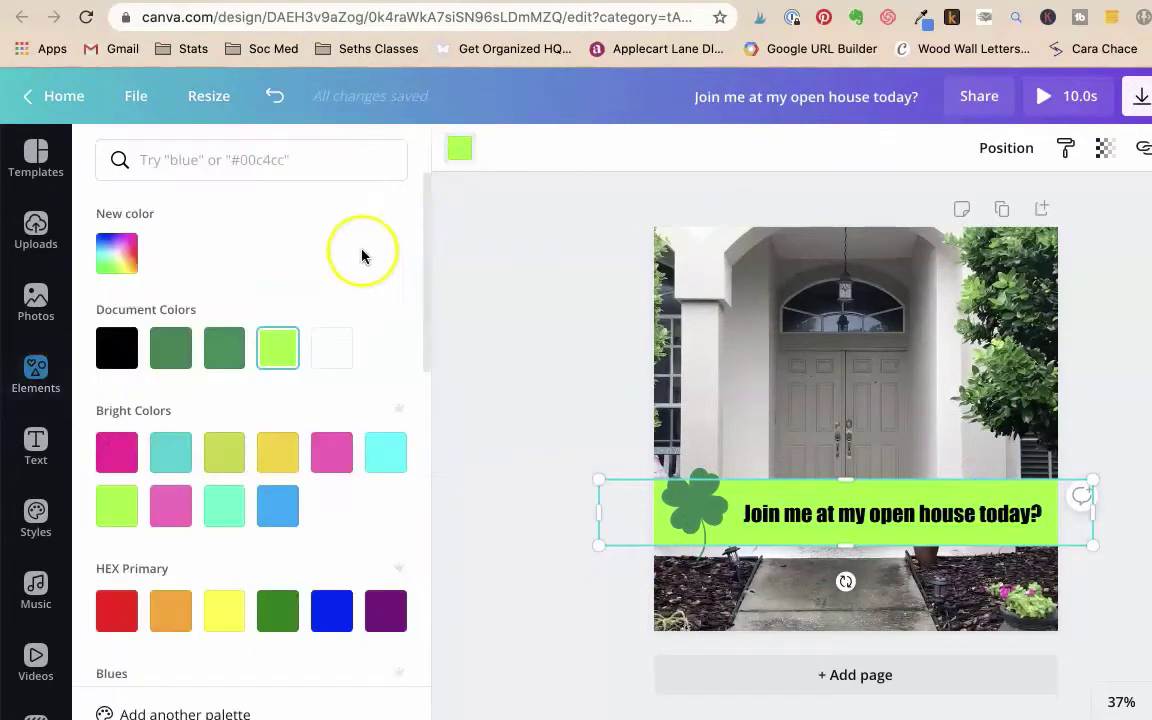
click(334, 346)
click(548, 312)
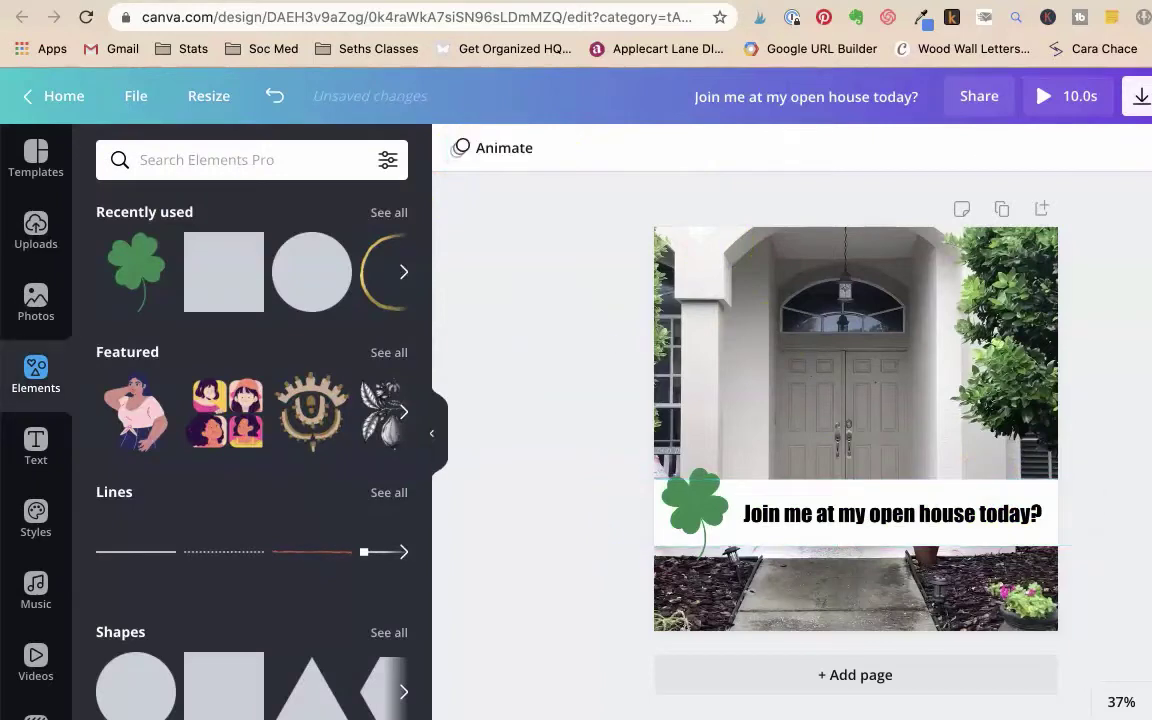
Play the house video to preview the design with the white banner
click(842, 343)
click(852, 424)
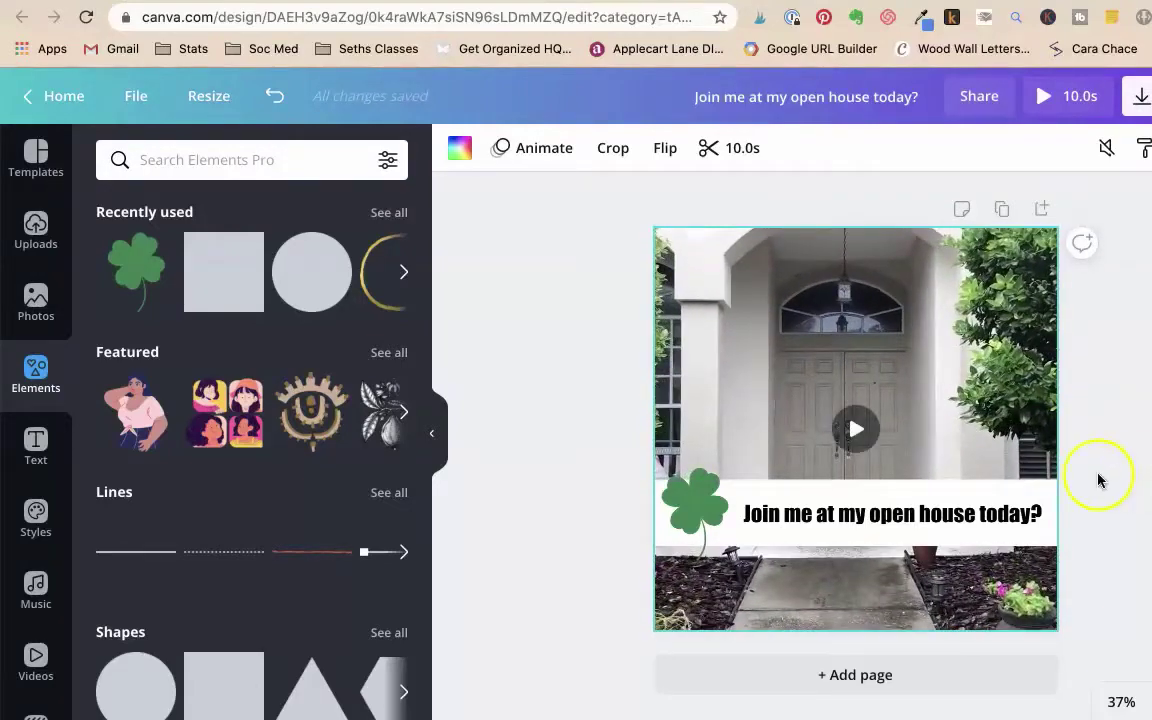
click(1023, 483)
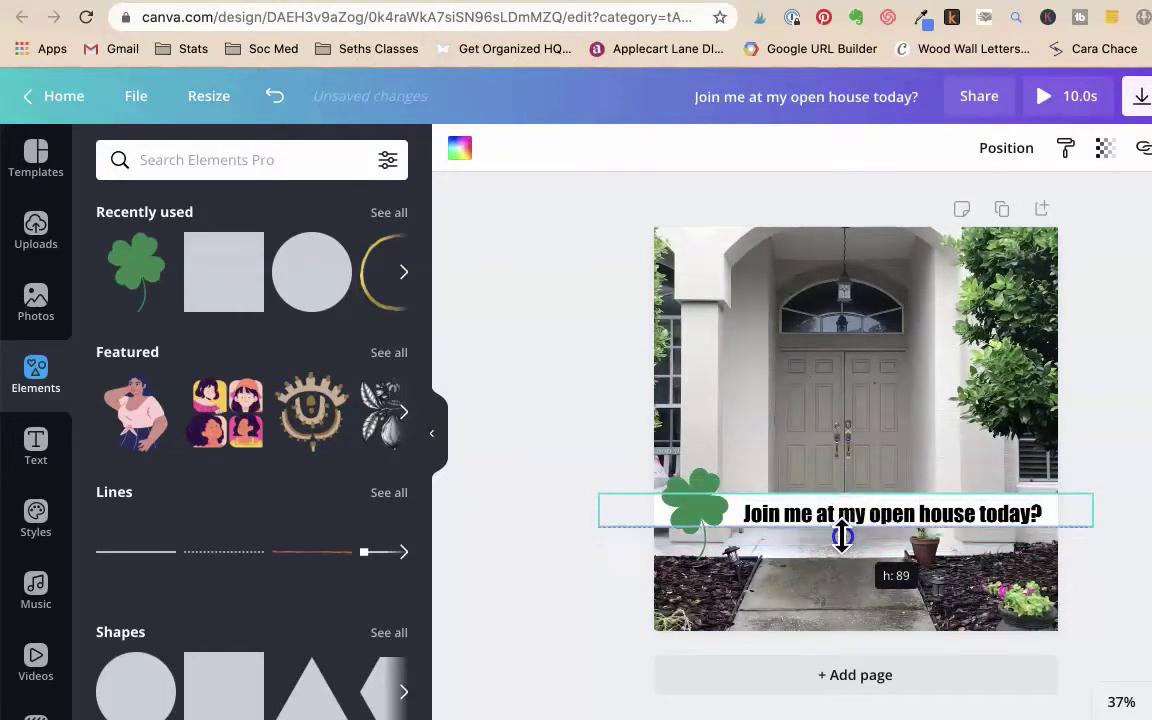
click(1096, 418)
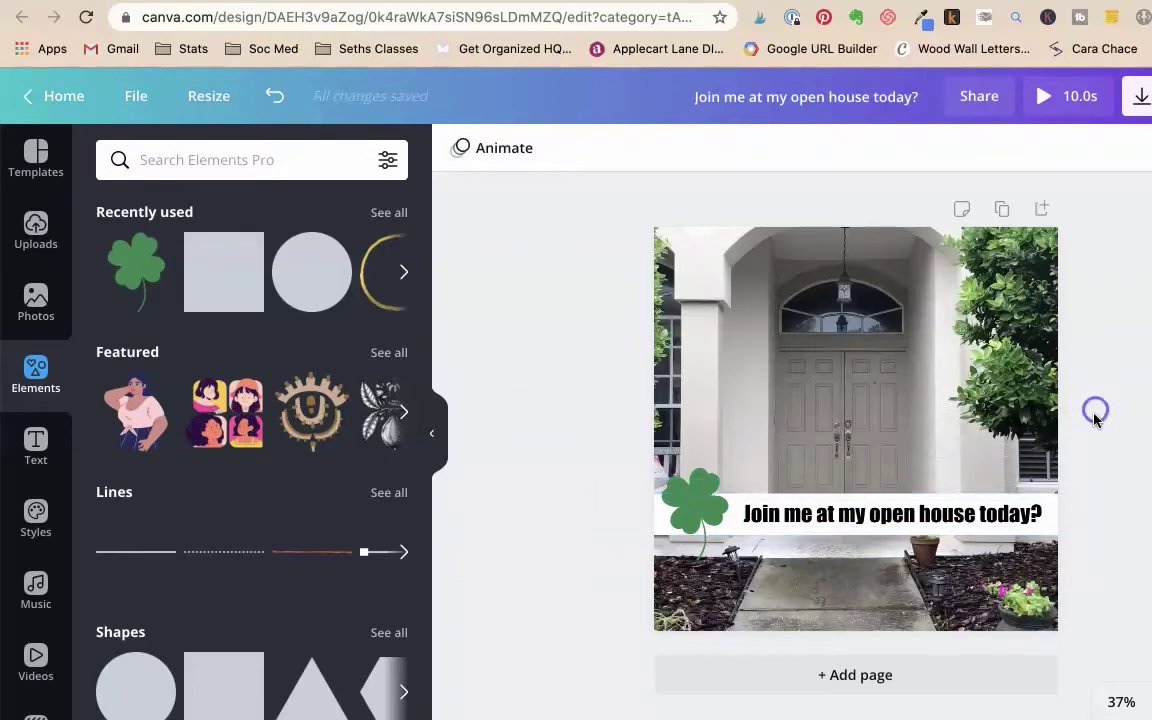
click(769, 394)
click(851, 425)
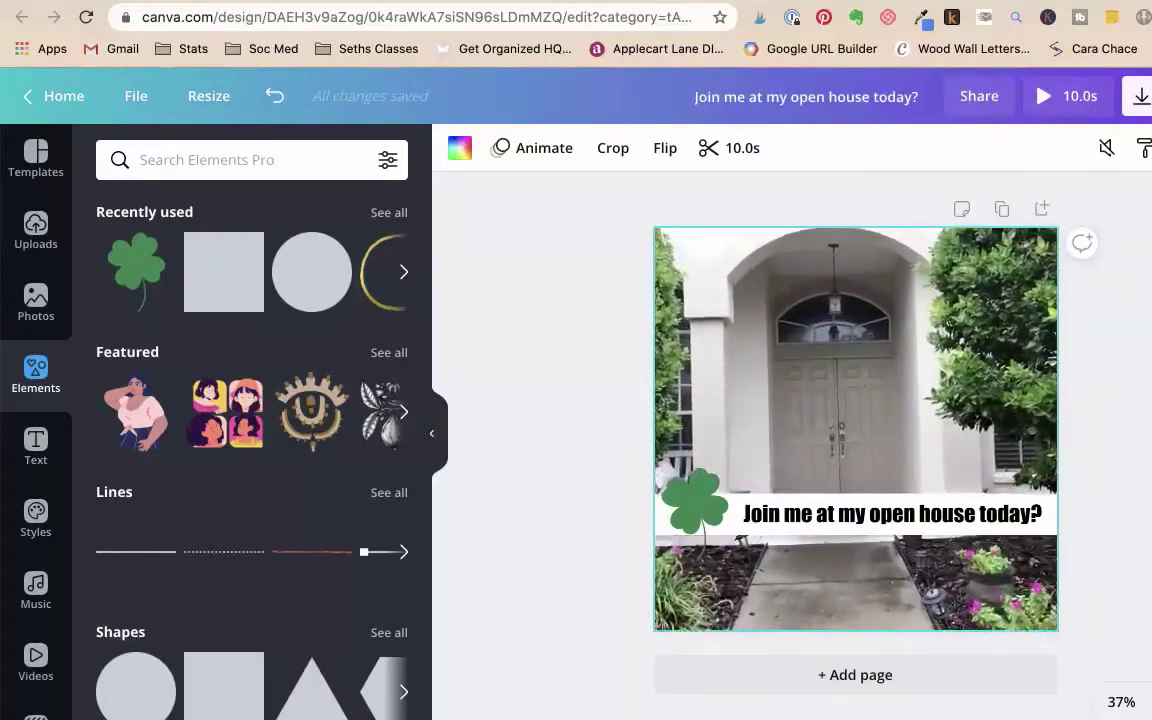
click(1147, 421)
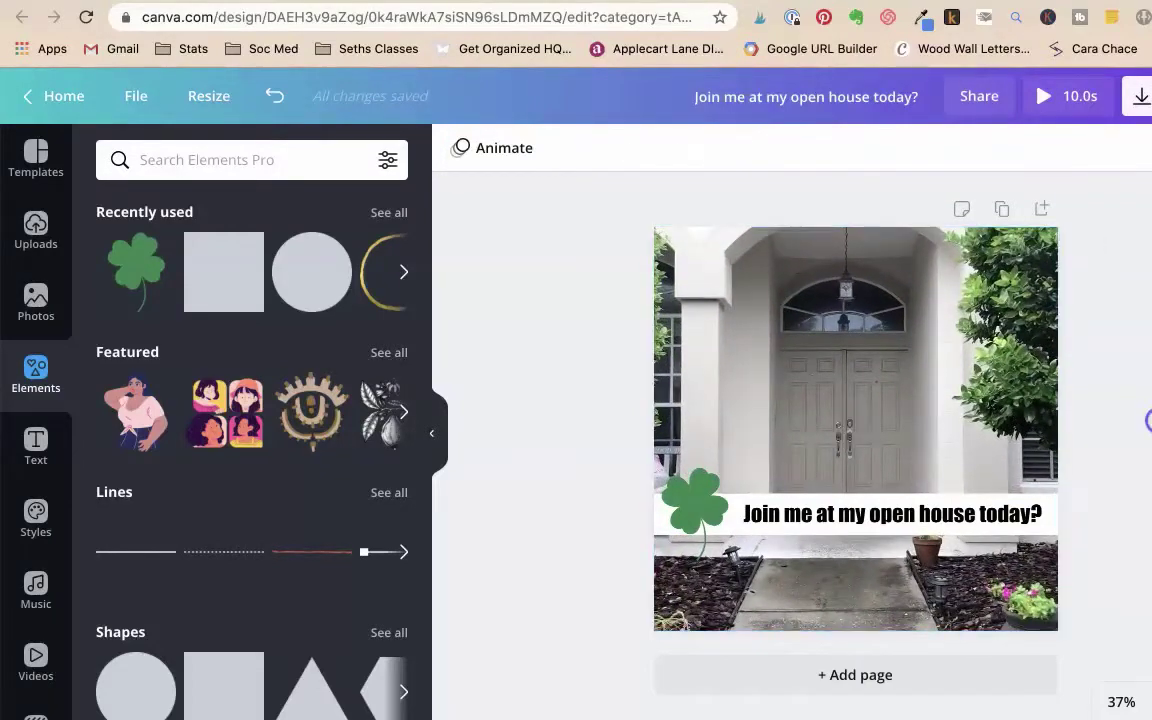
Remove the palm-tree and street clips and try a front-porch clip as background
click(32, 220)
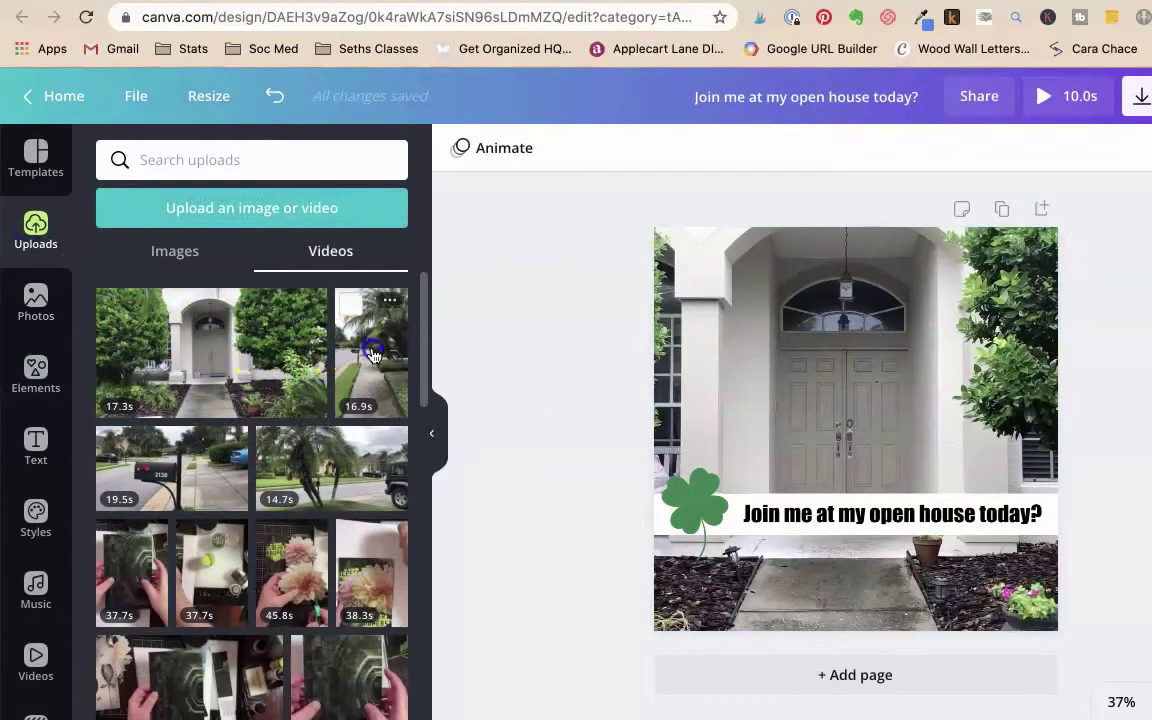
drag(370, 352, 733, 355)
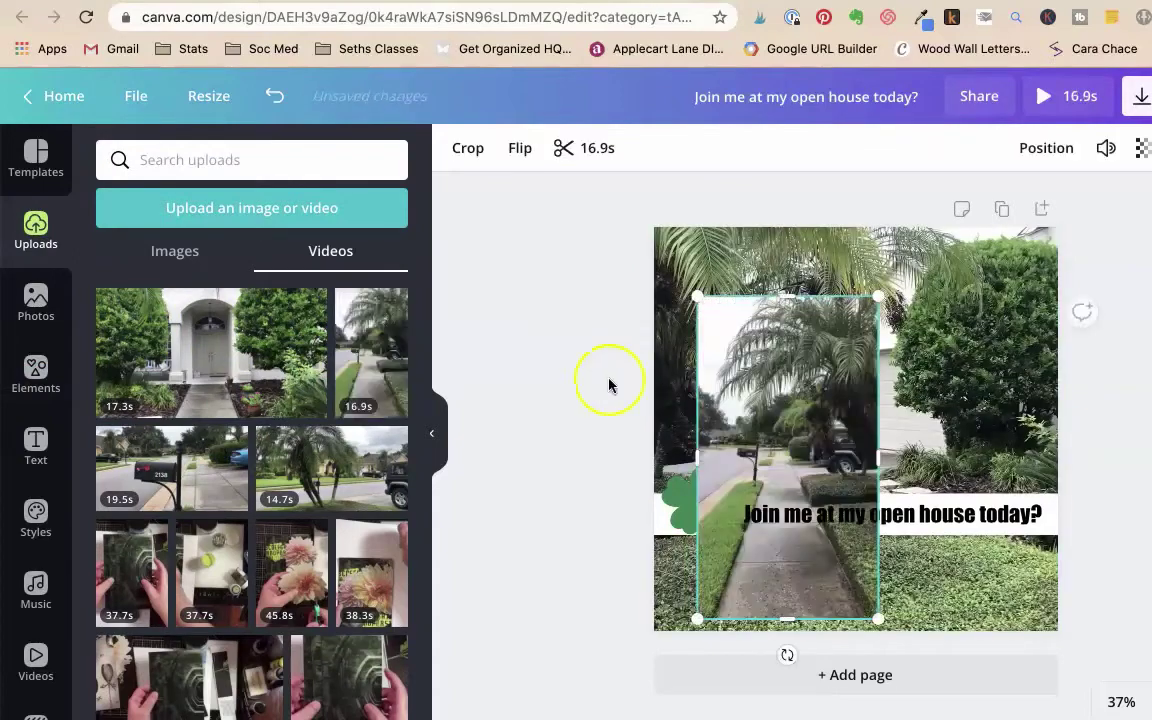
click(941, 334)
key(Delete)
drag(730, 345, 781, 292)
key(Delete)
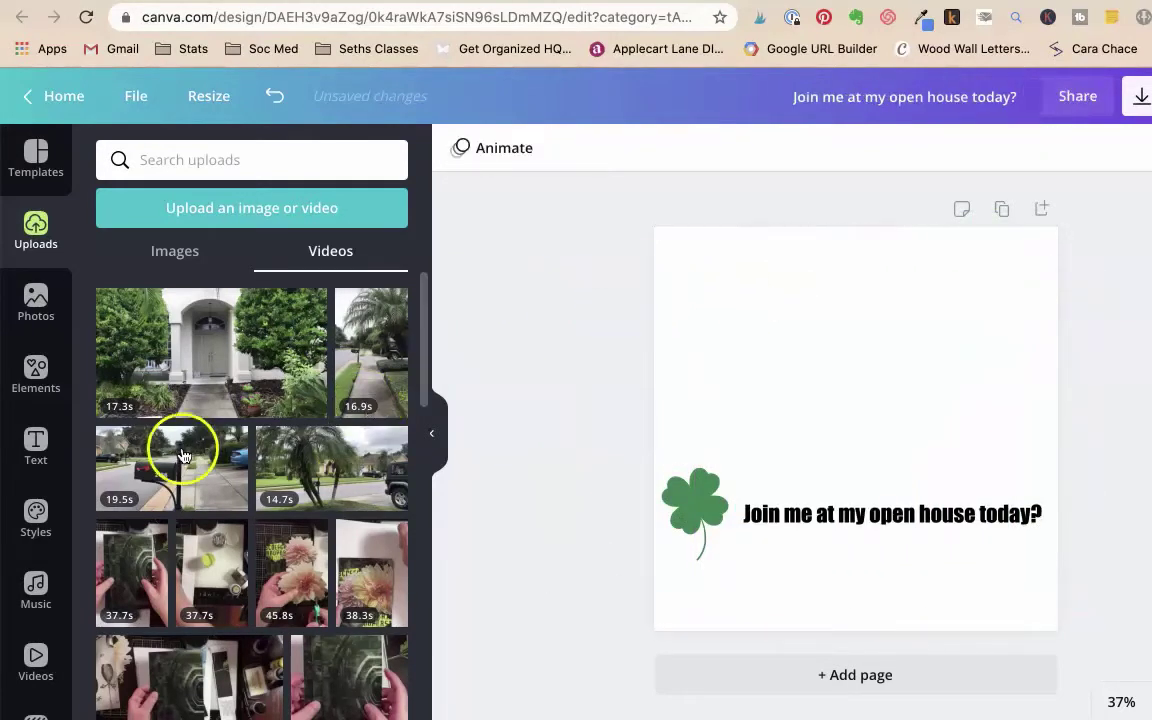
mouse_move(380, 342)
mouse_down()
mouse_move(283, 442)
mouse_move(360, 347)
mouse_move(709, 356)
mouse_move(686, 355)
mouse_up()
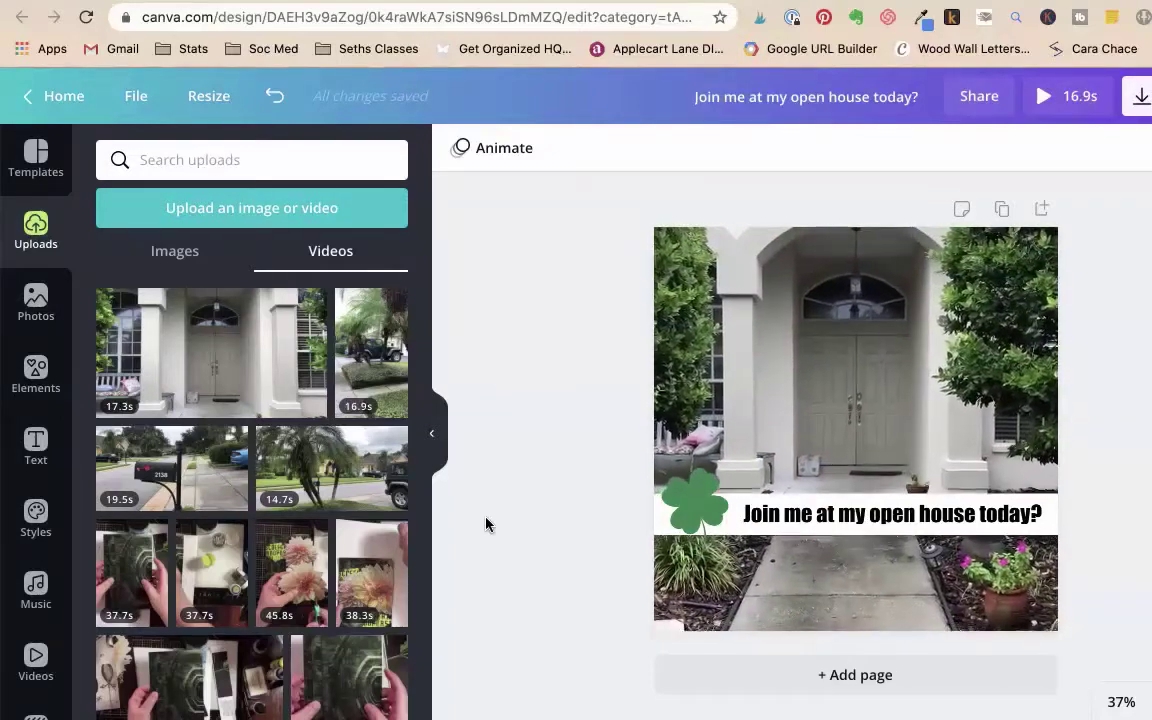
Make the 19.5s mailbox clip the page background
click(501, 503)
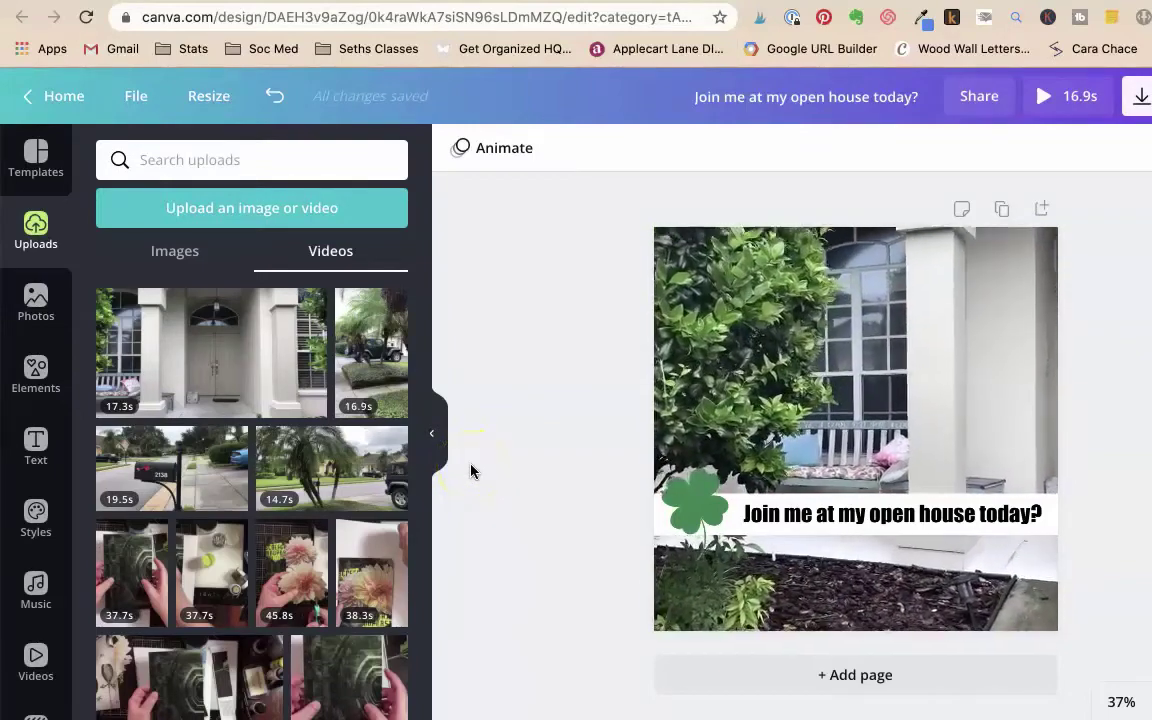
click(438, 470)
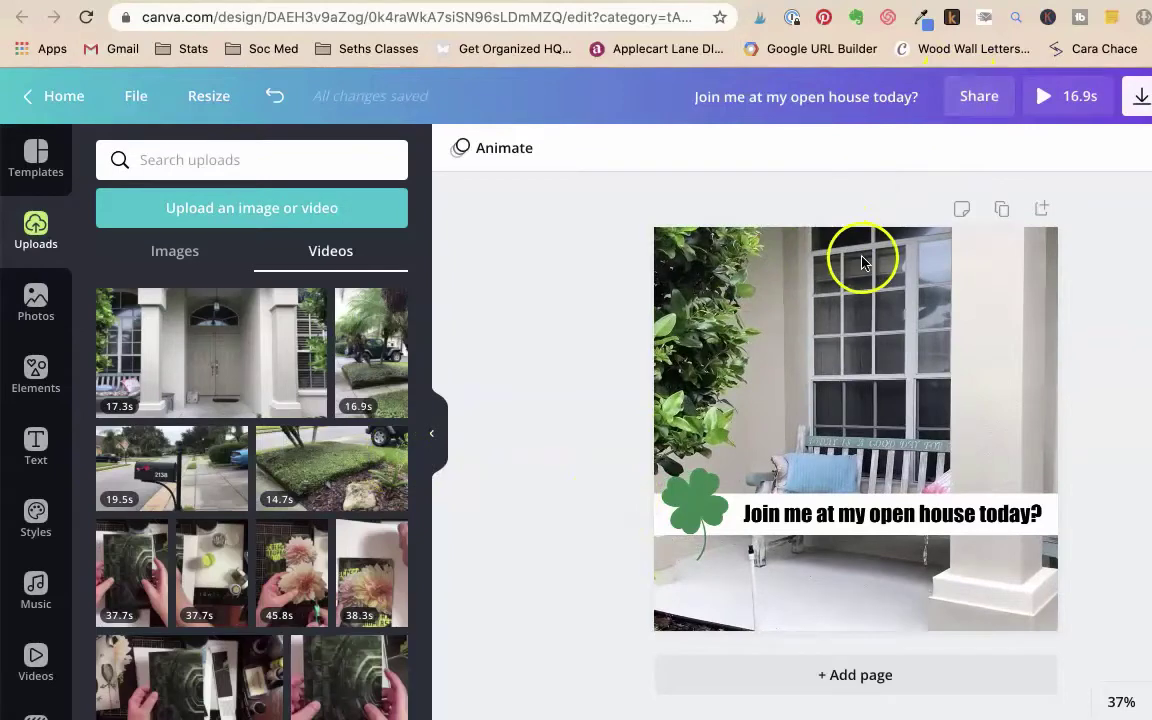
click(864, 262)
click(1119, 292)
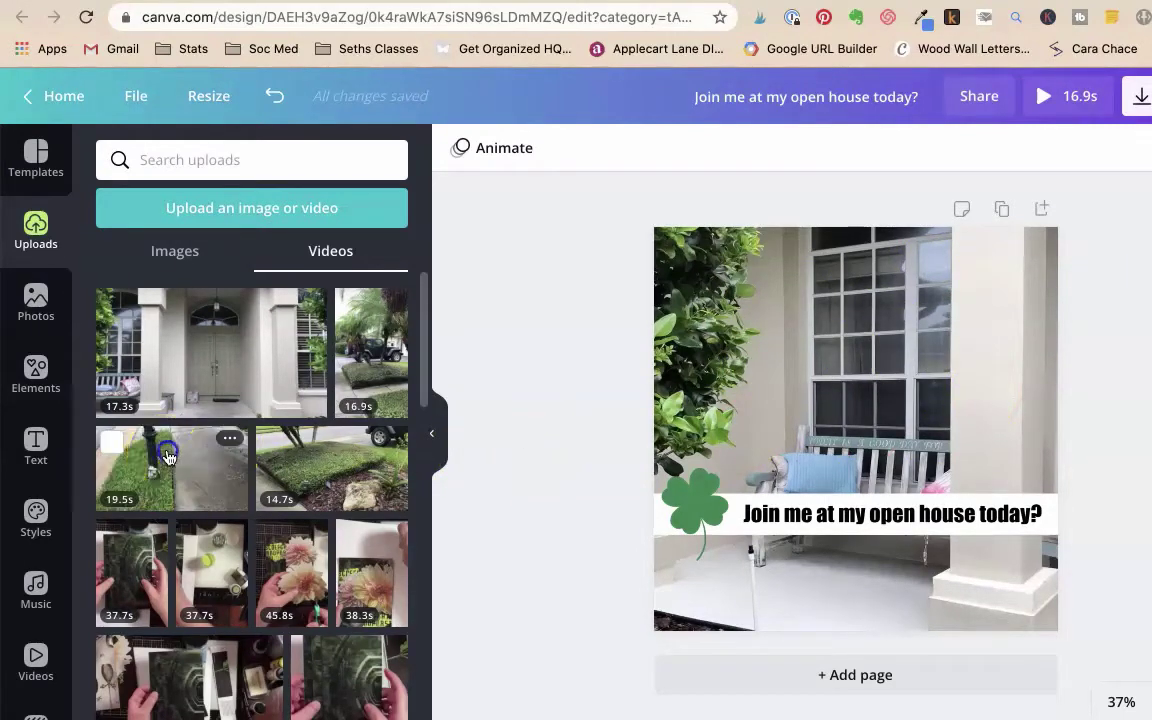
drag(168, 456, 676, 367)
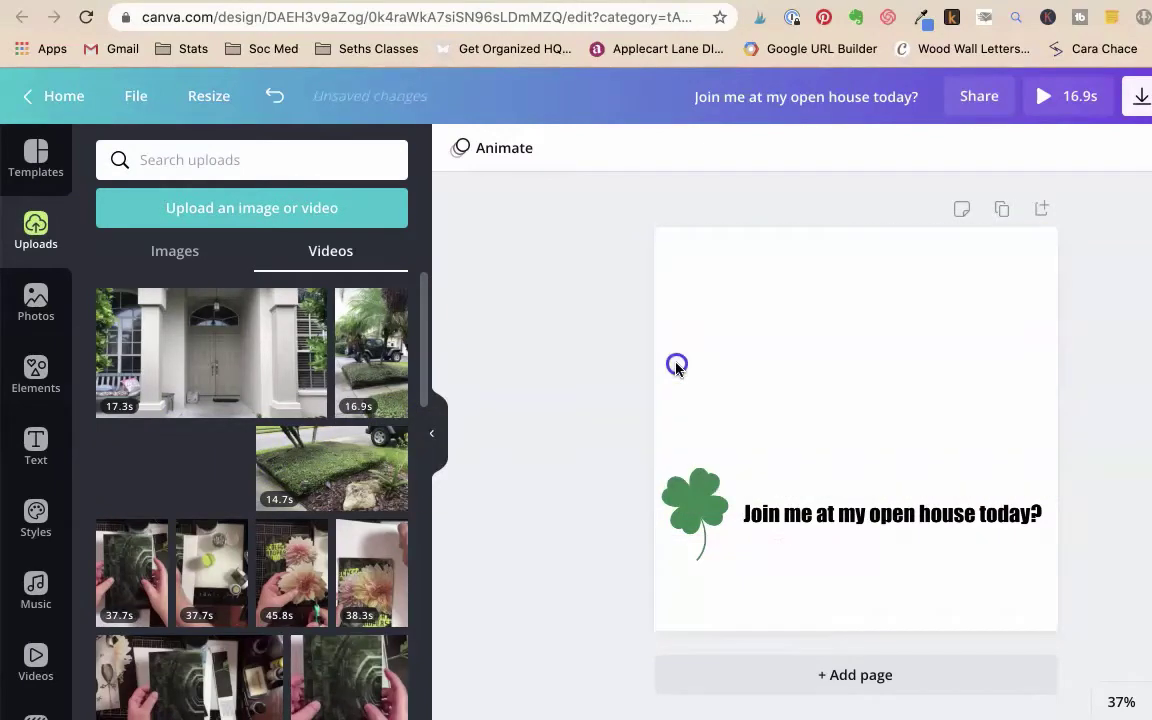
Delete the white open-house banner and the clover, then switch to the Clearwater blog post
click(784, 512)
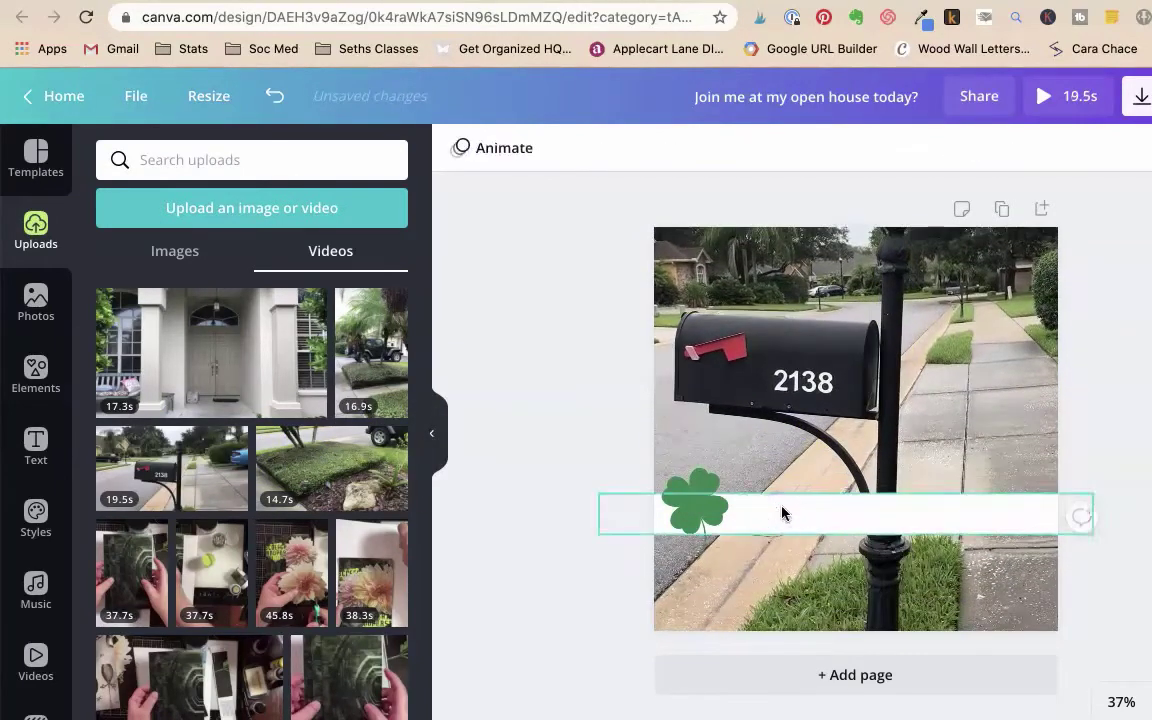
click(782, 512)
key(Delete)
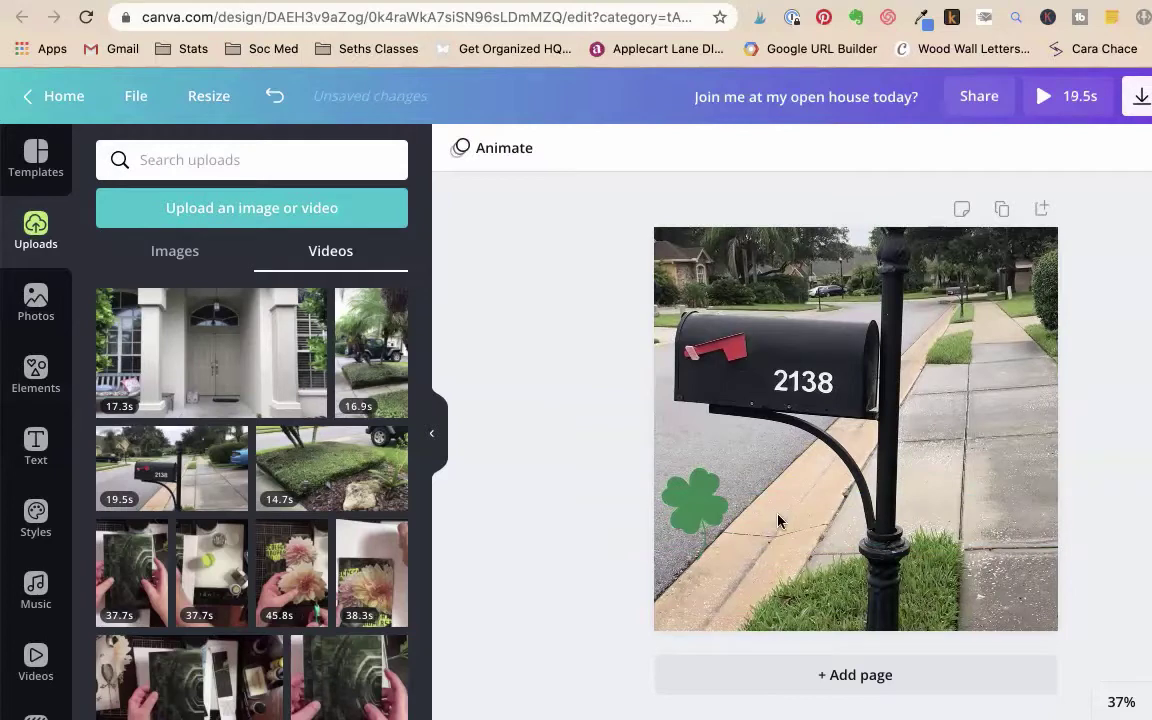
click(714, 512)
key(Delete)
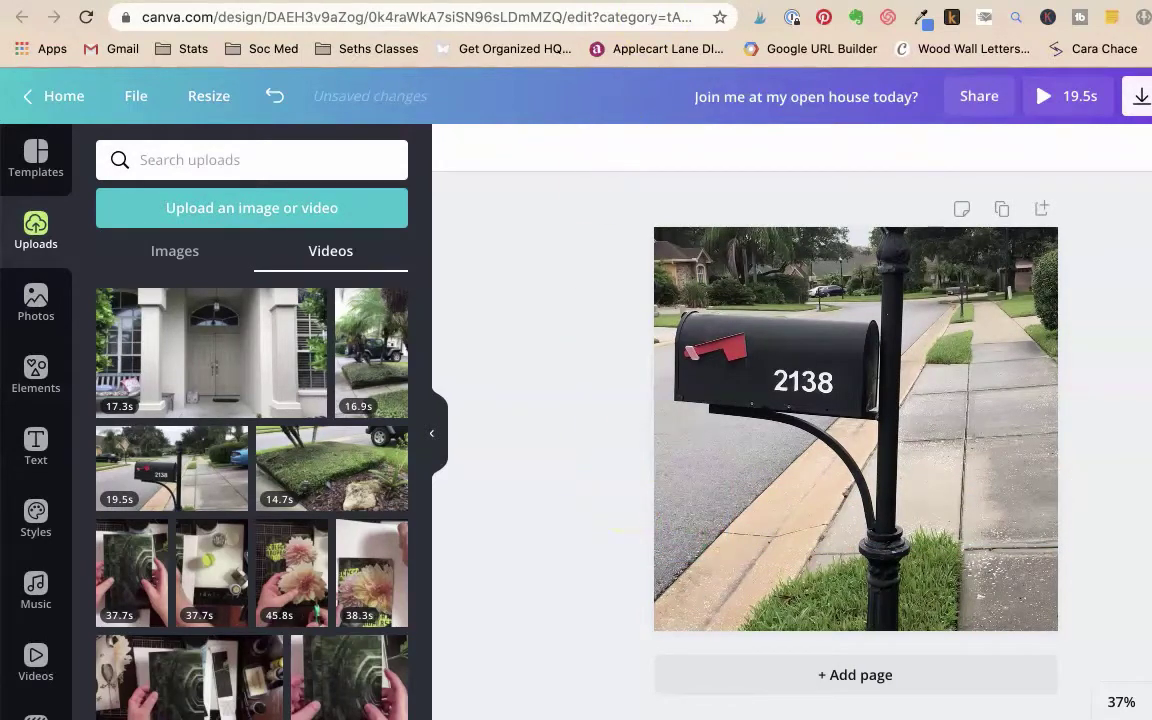
key(ctrl+Tab)
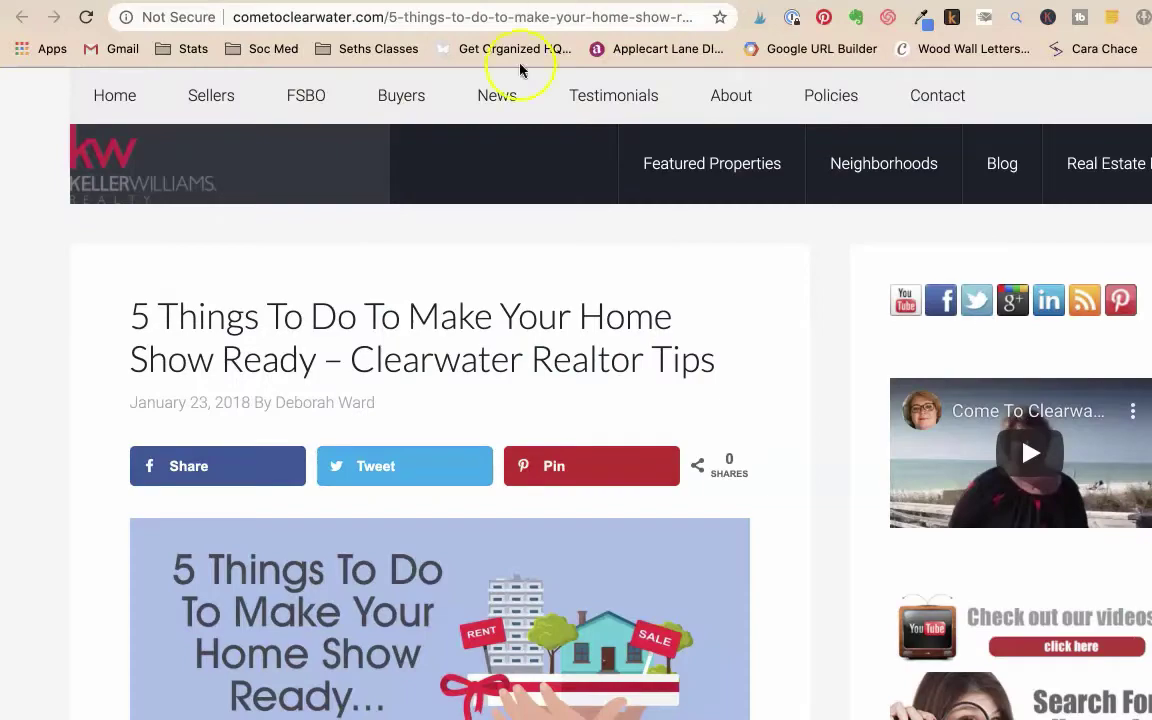
Scroll the home-selling post down through its paint and curb appeal sections
scroll(520, 370, down, 3)
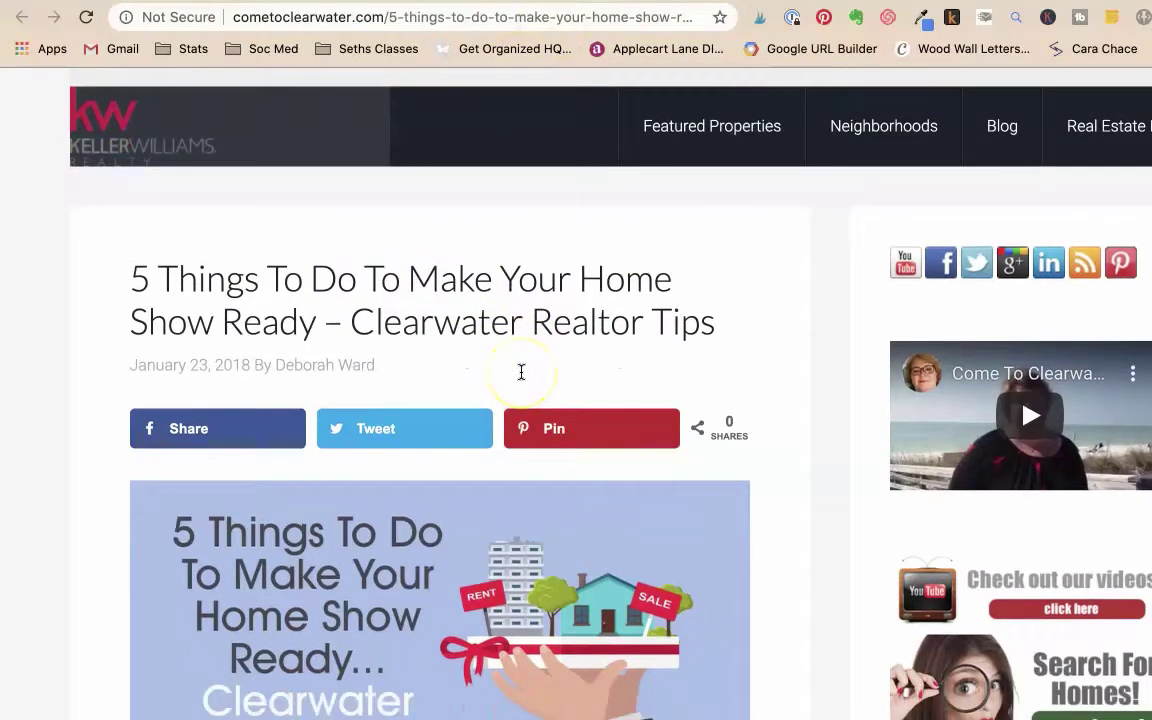
scroll(521, 372, down, 20)
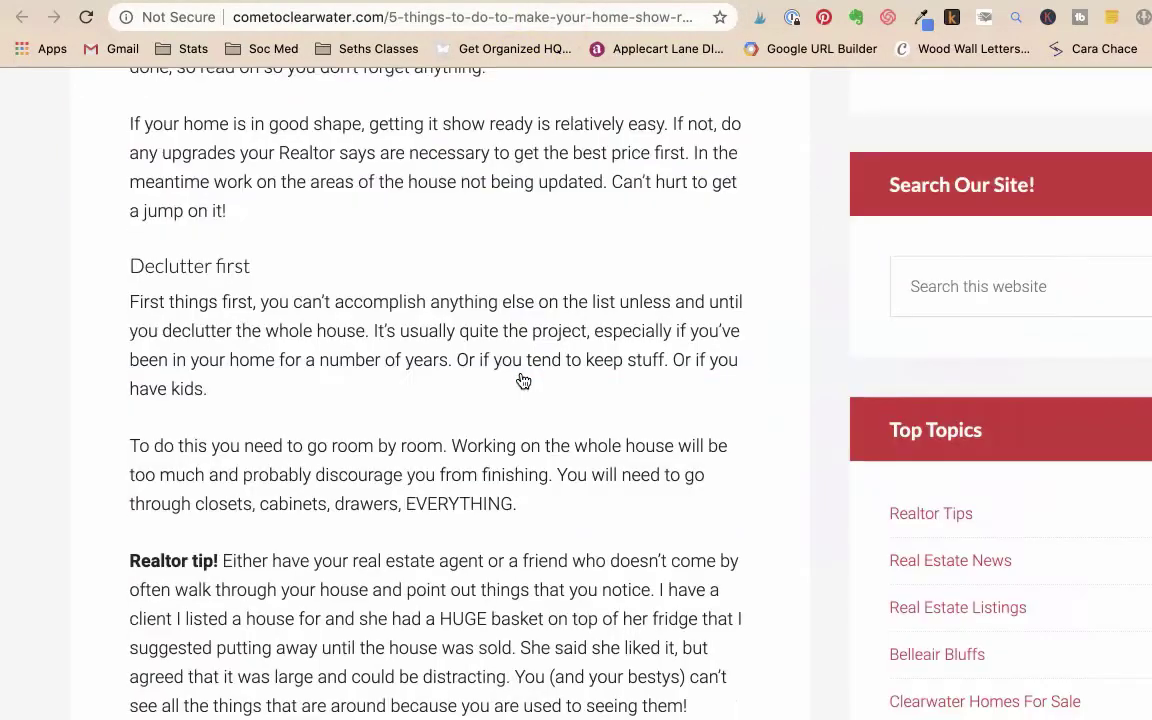
scroll(521, 380, down, 15)
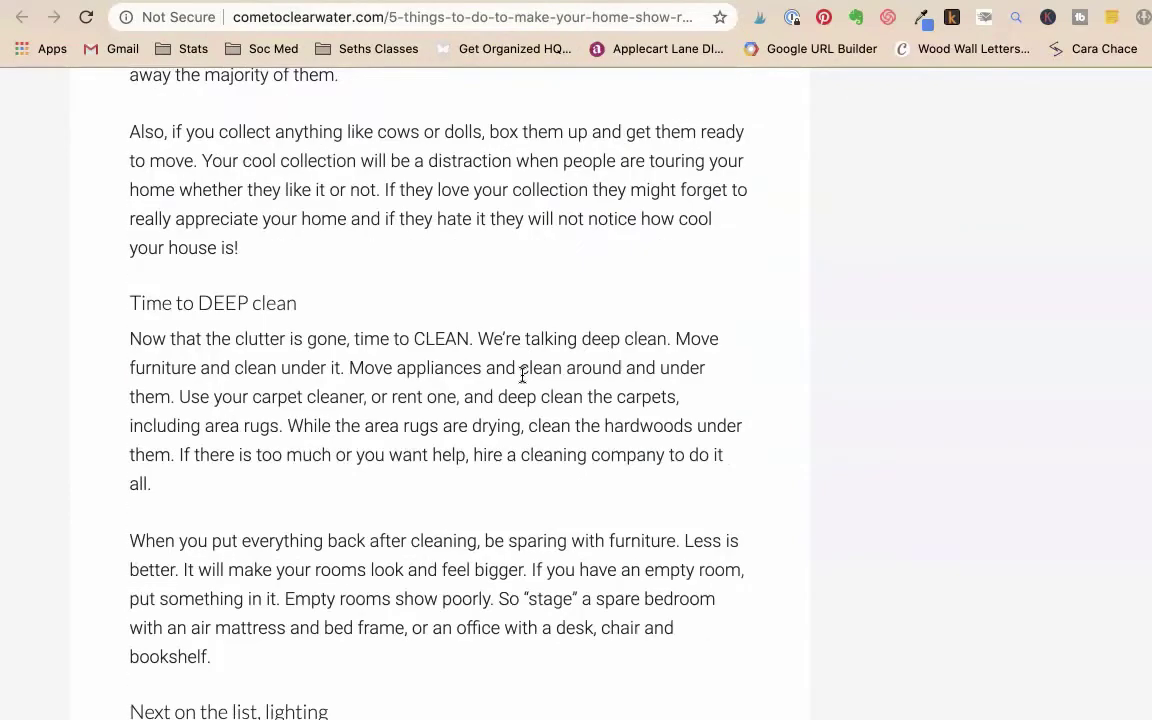
scroll(522, 375, down, 6)
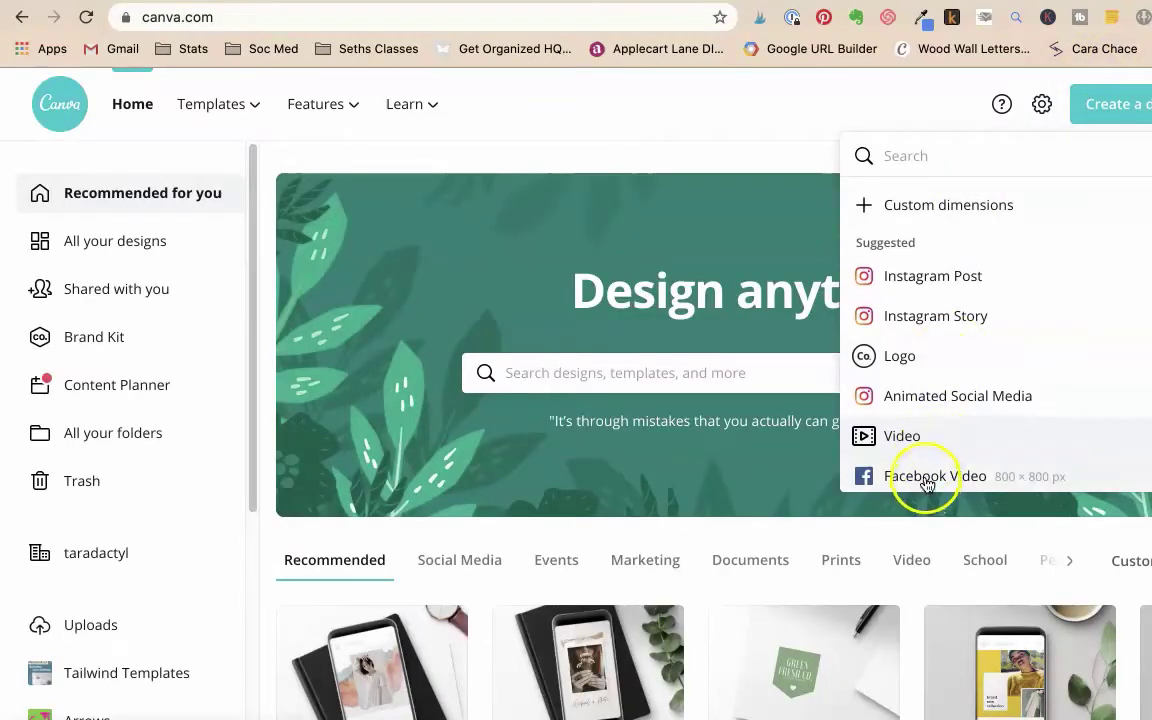
Start a new video design and look through the uploaded videos
click(905, 437)
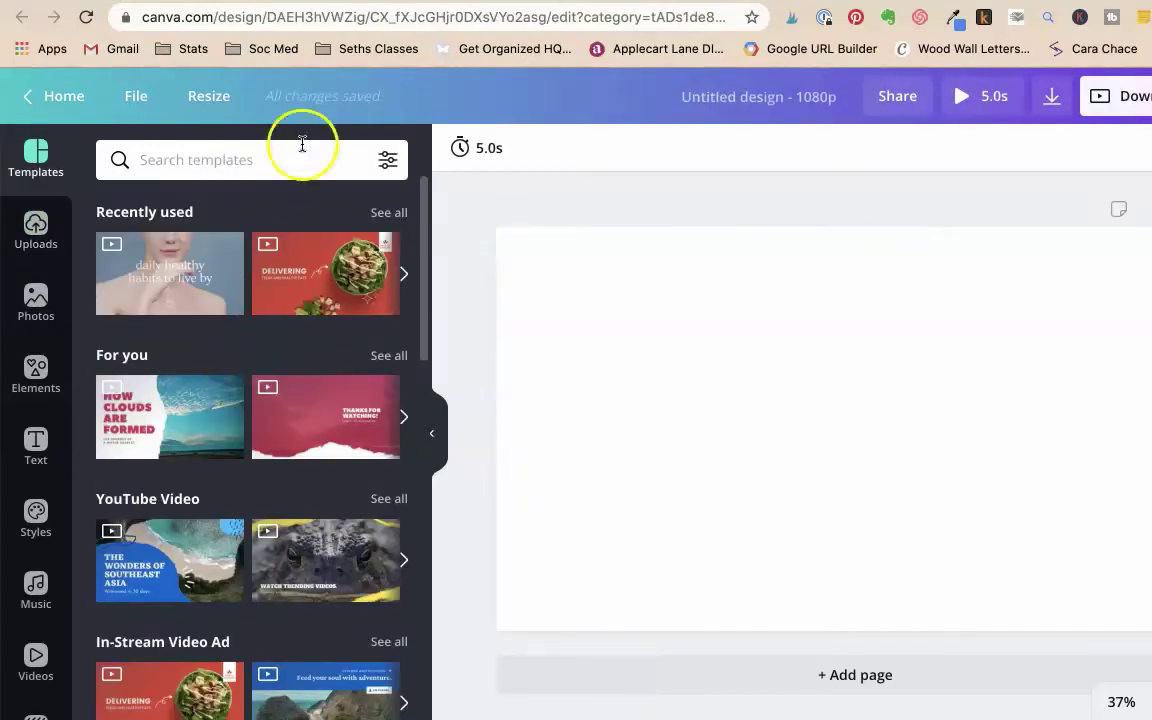
click(650, 293)
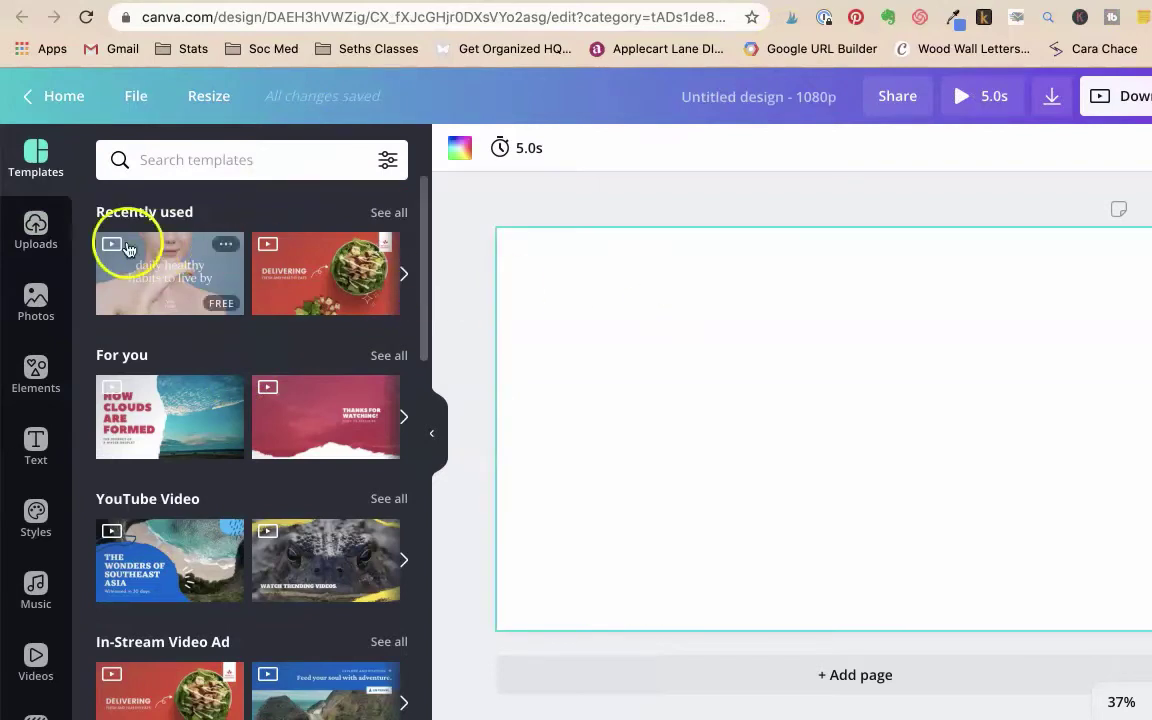
click(37, 229)
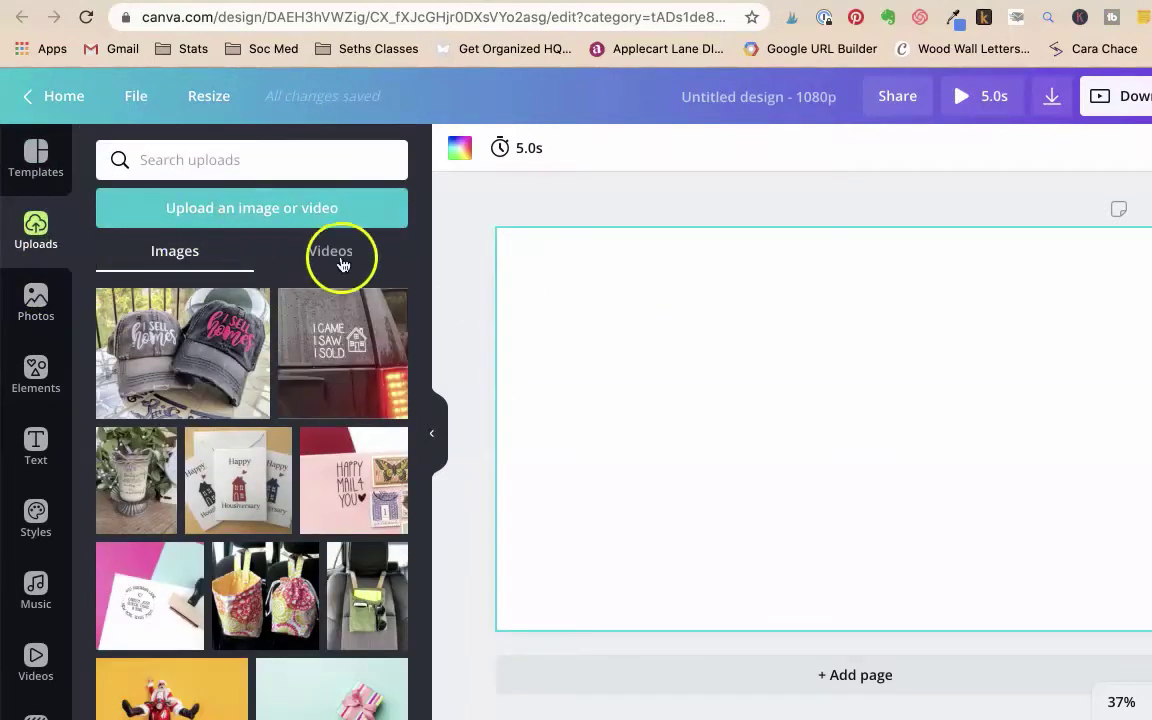
click(341, 264)
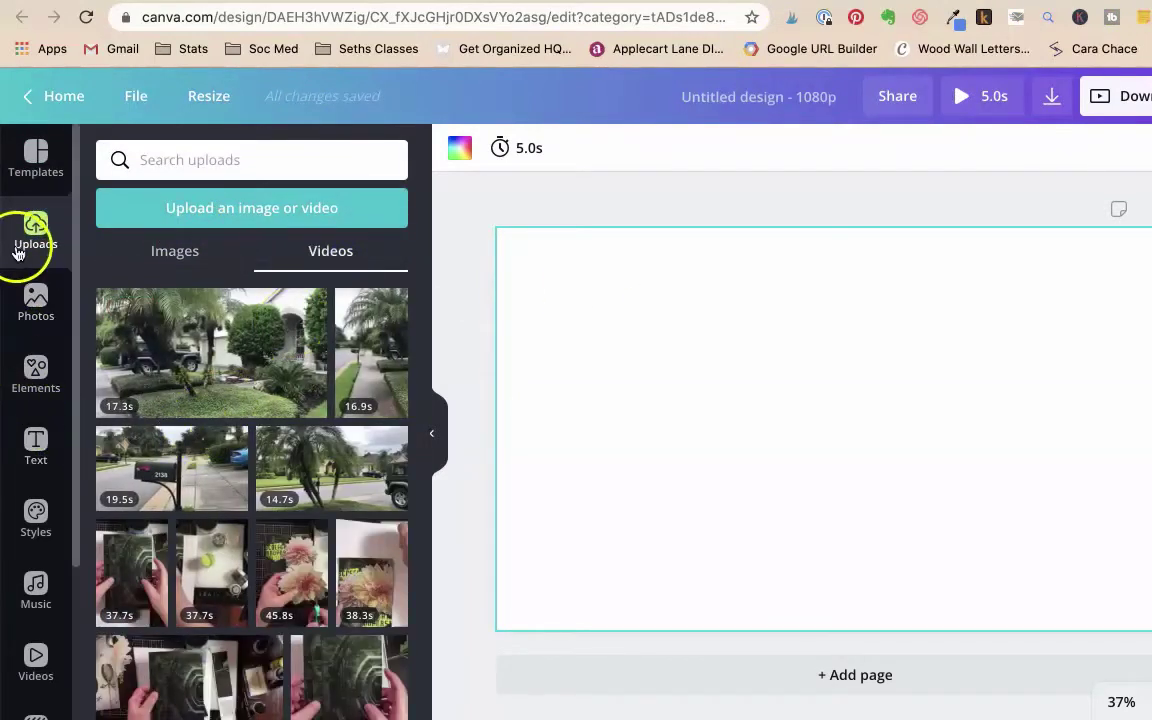
Apply the 'Welcome to Our Food Vlog' template to the blank page
click(27, 175)
scroll(183, 385, down, 5)
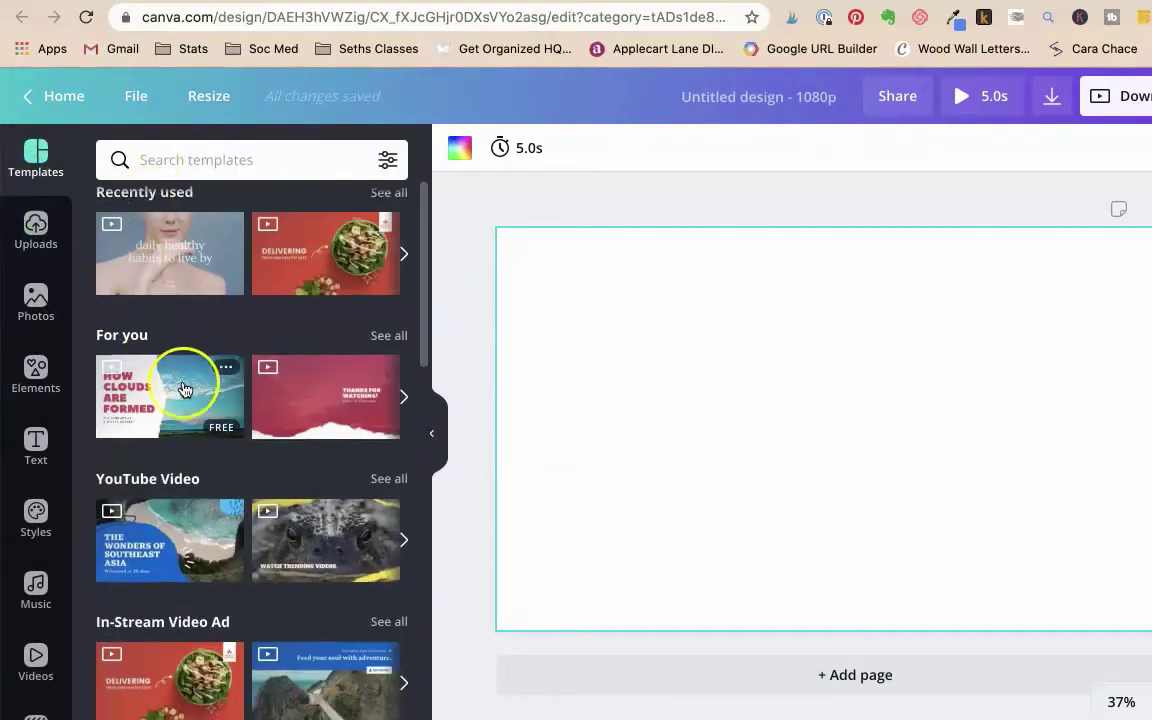
scroll(183, 390, down, 10)
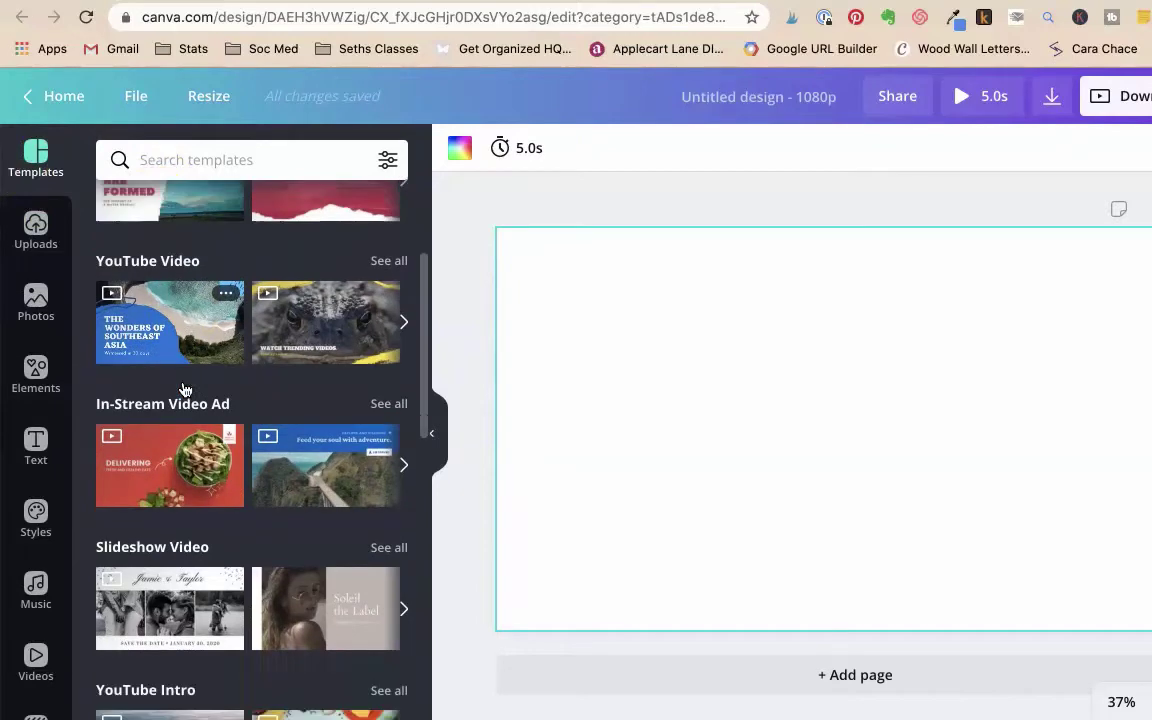
scroll(218, 391, down, 1)
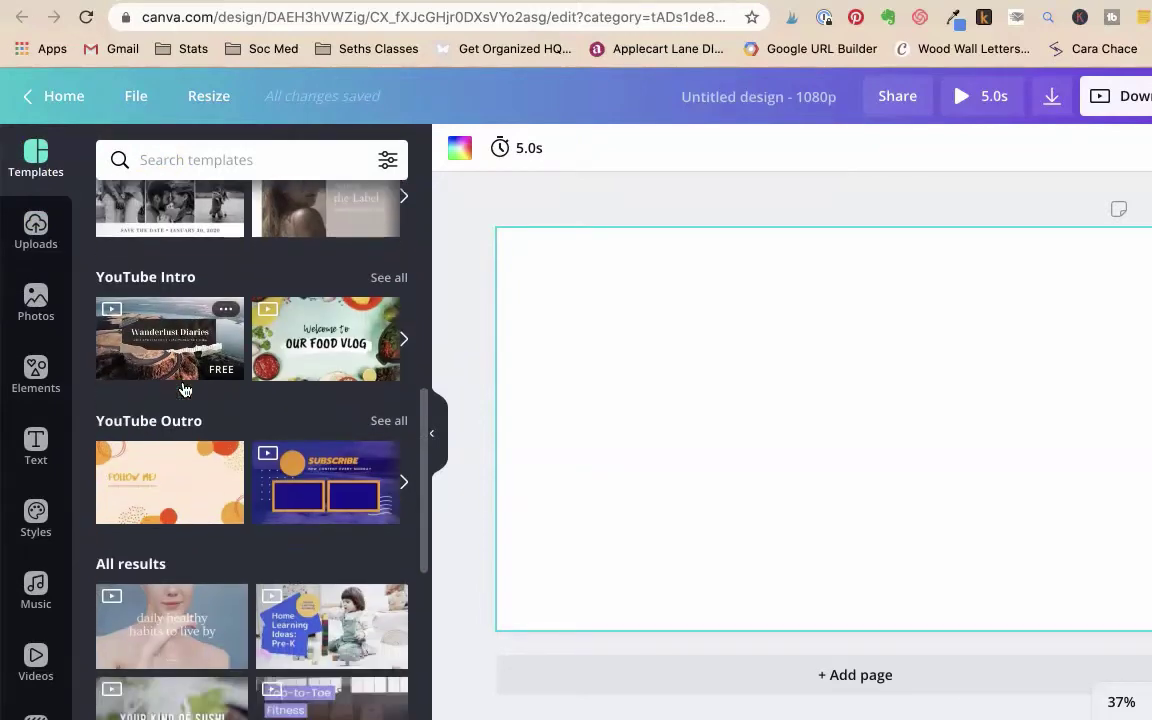
drag(312, 360, 668, 370)
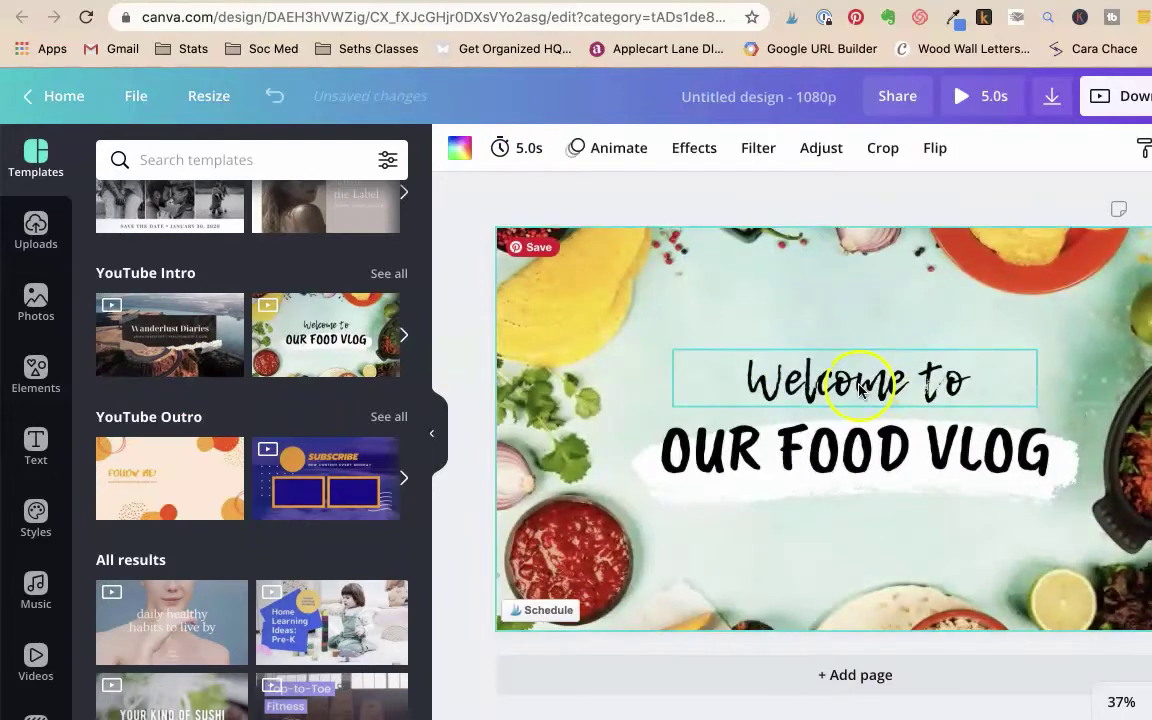
Replace the template text with 'Top Realtor Tip' and 'MIND YOUR CURB APPEAL!'
drag(858, 384, 860, 296)
double_click(859, 295)
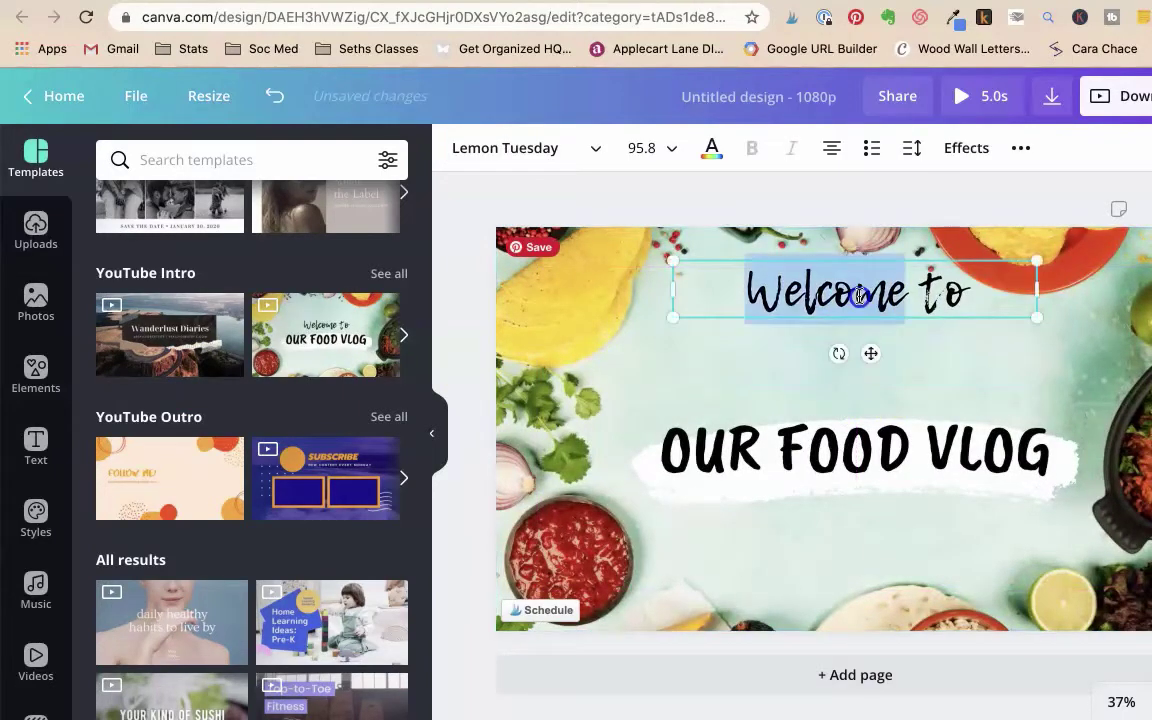
text(To)
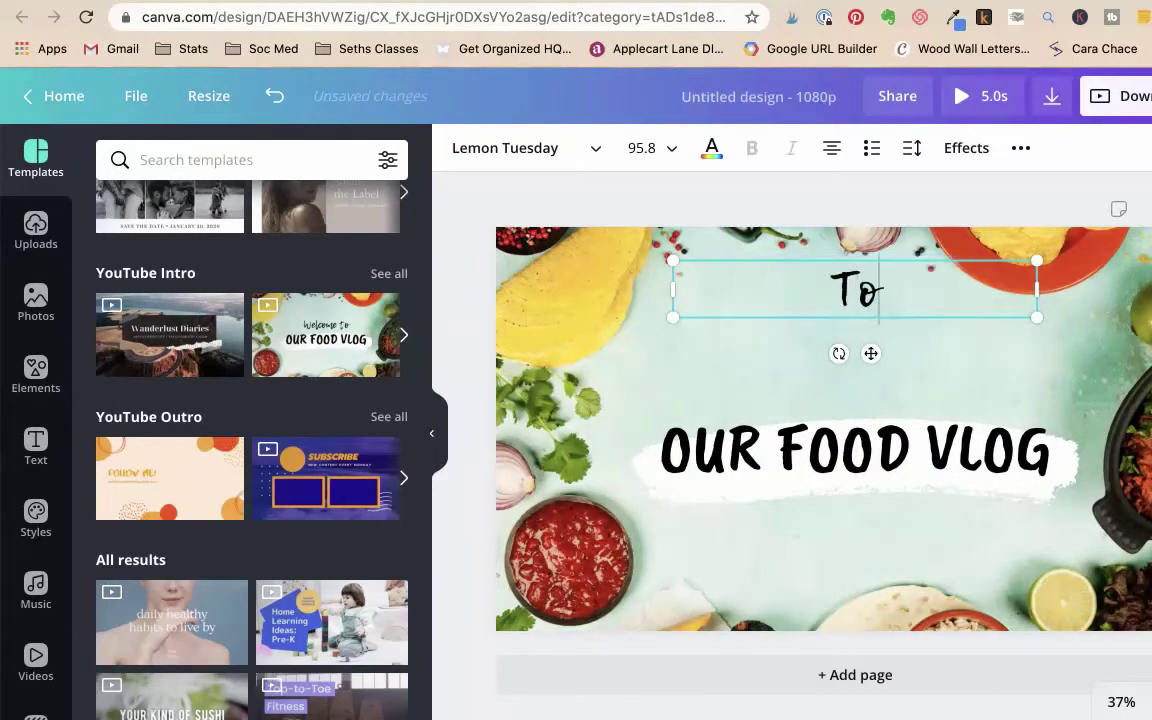
text(p Realtor Tip)
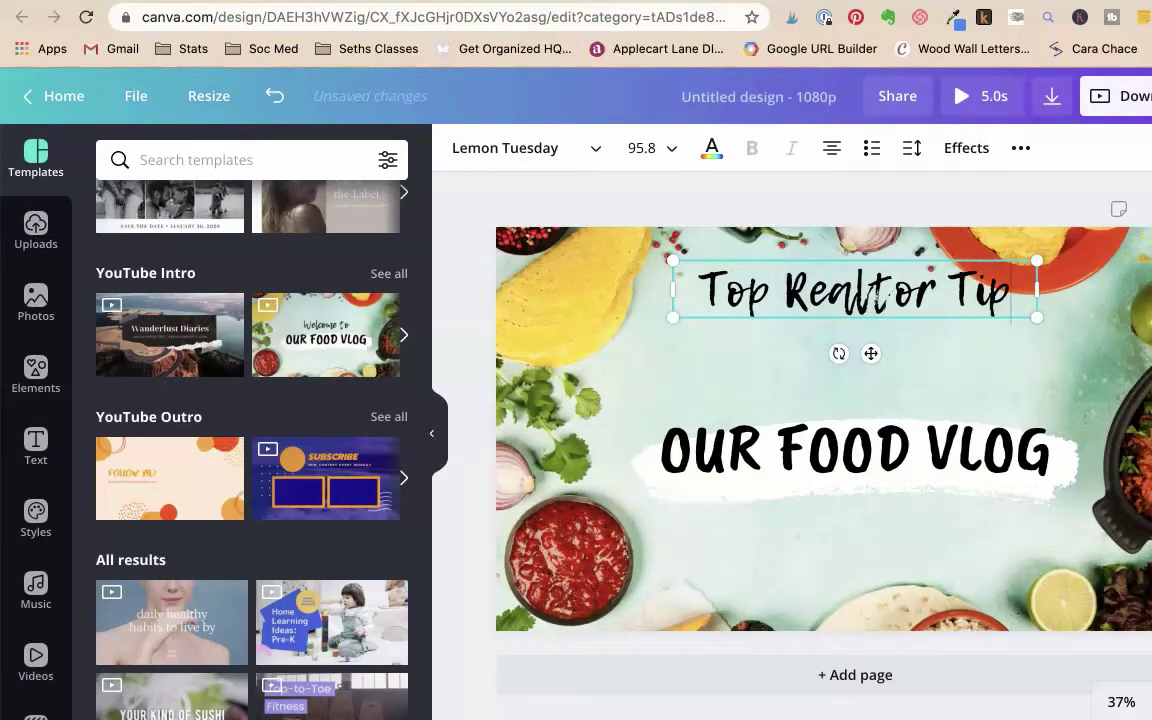
click(776, 450)
click(776, 450)
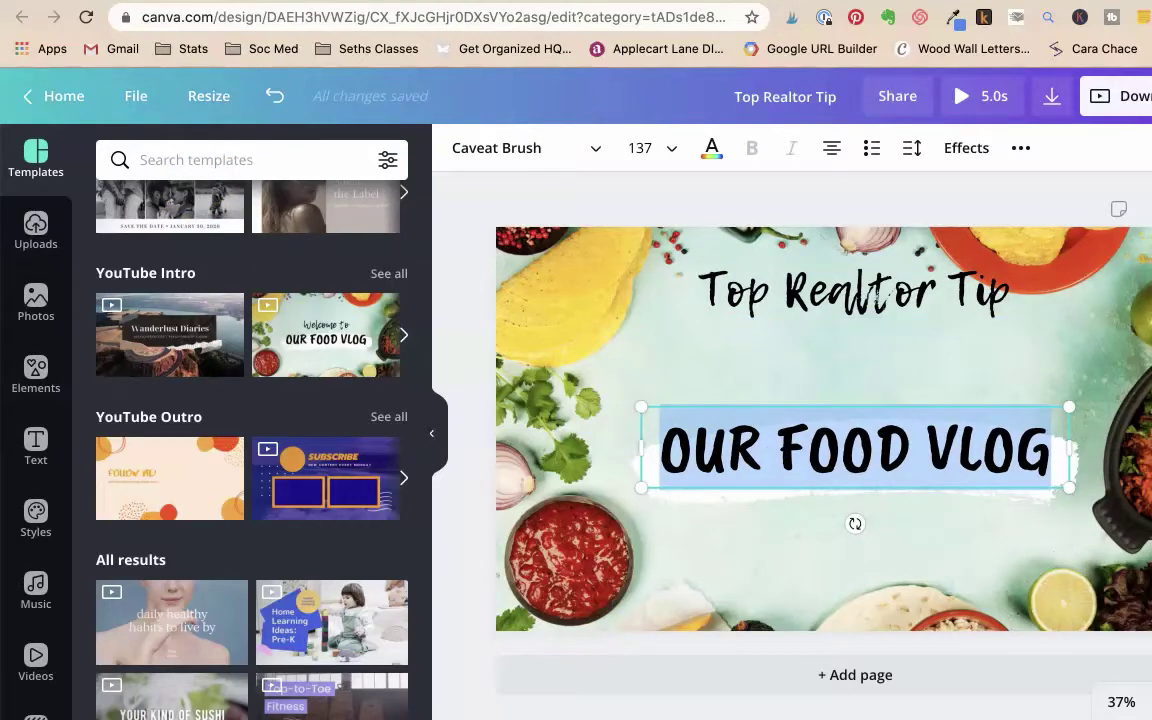
text(MIND YO)
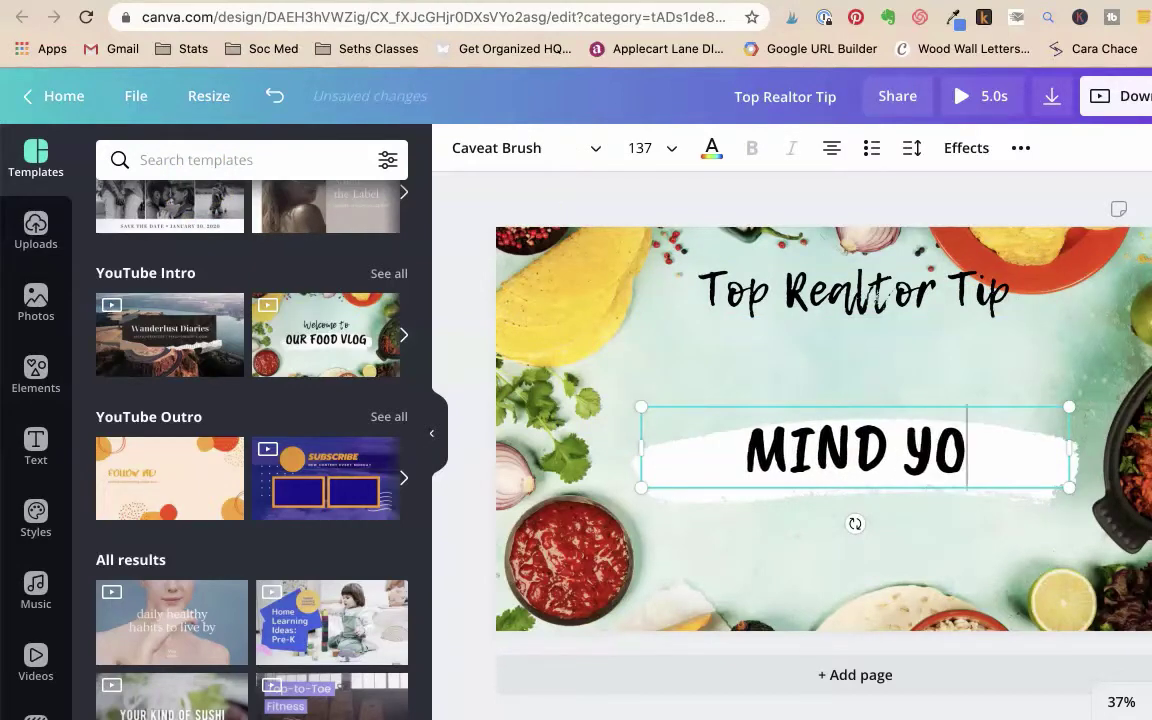
text(UR CURP)
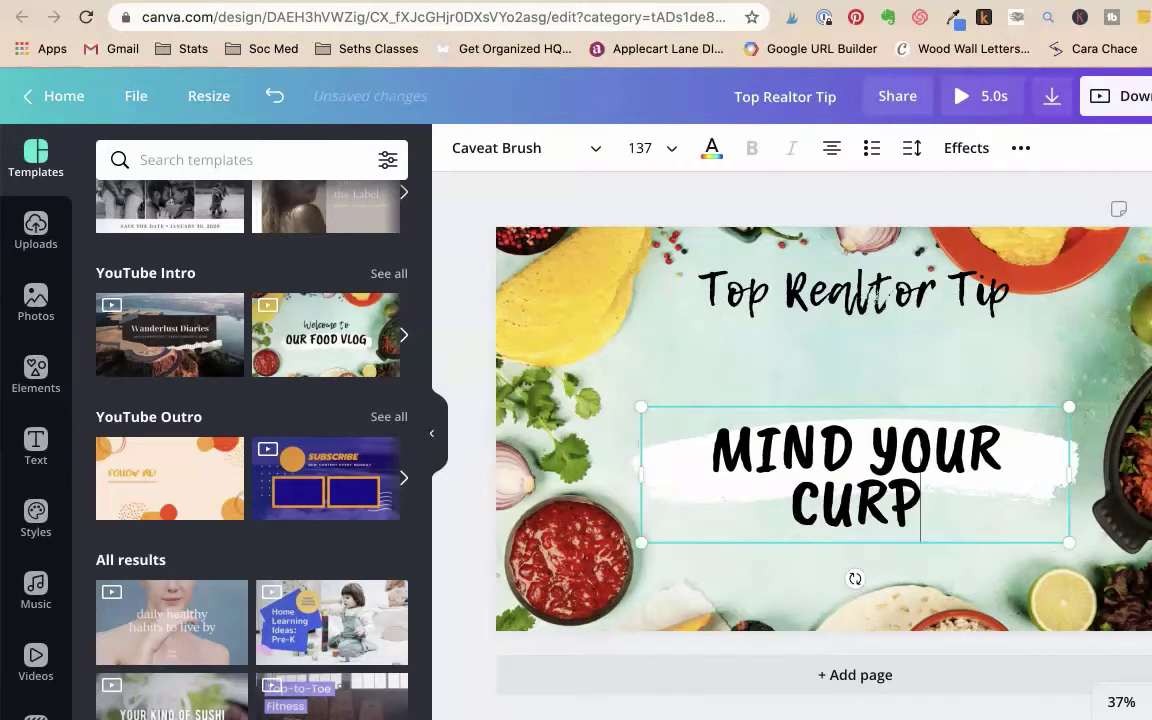
key(BackSpace)
text(B APPEA)
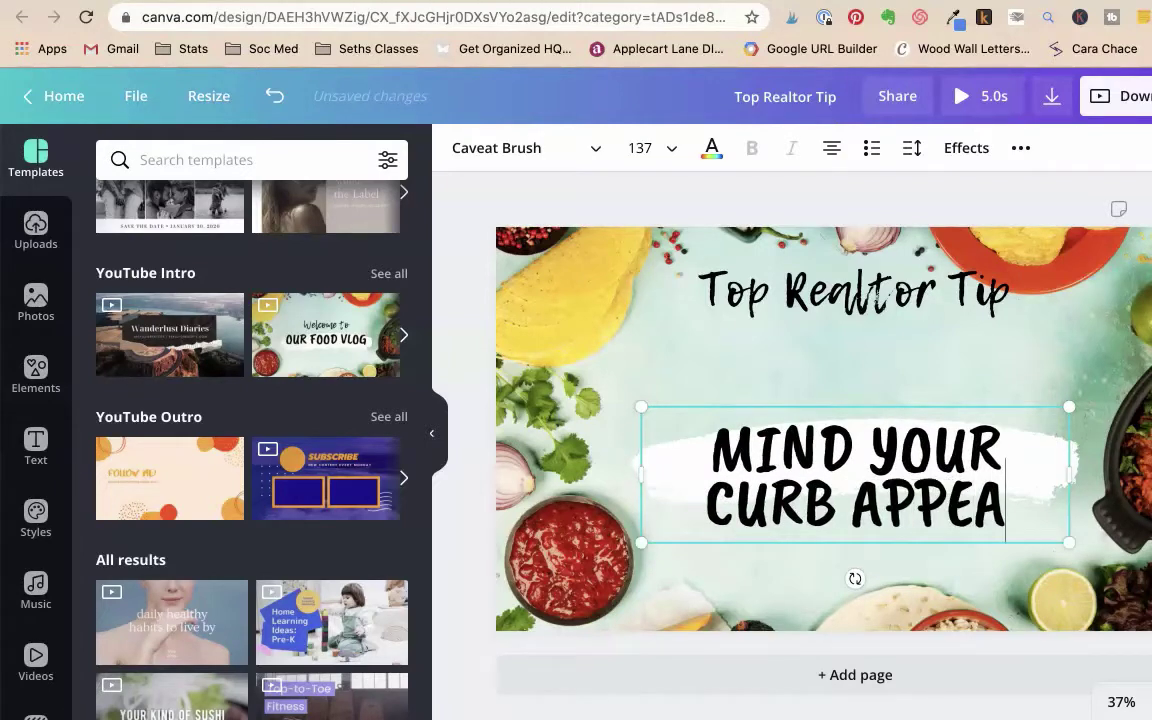
text(L!)
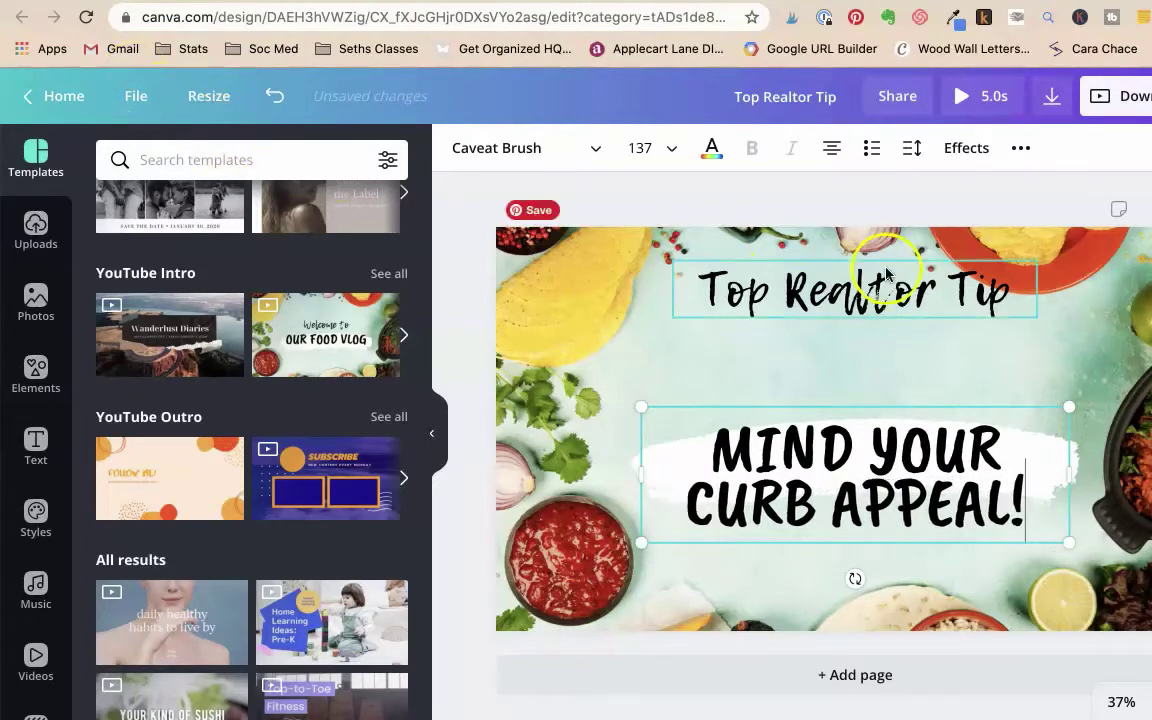
click(1120, 437)
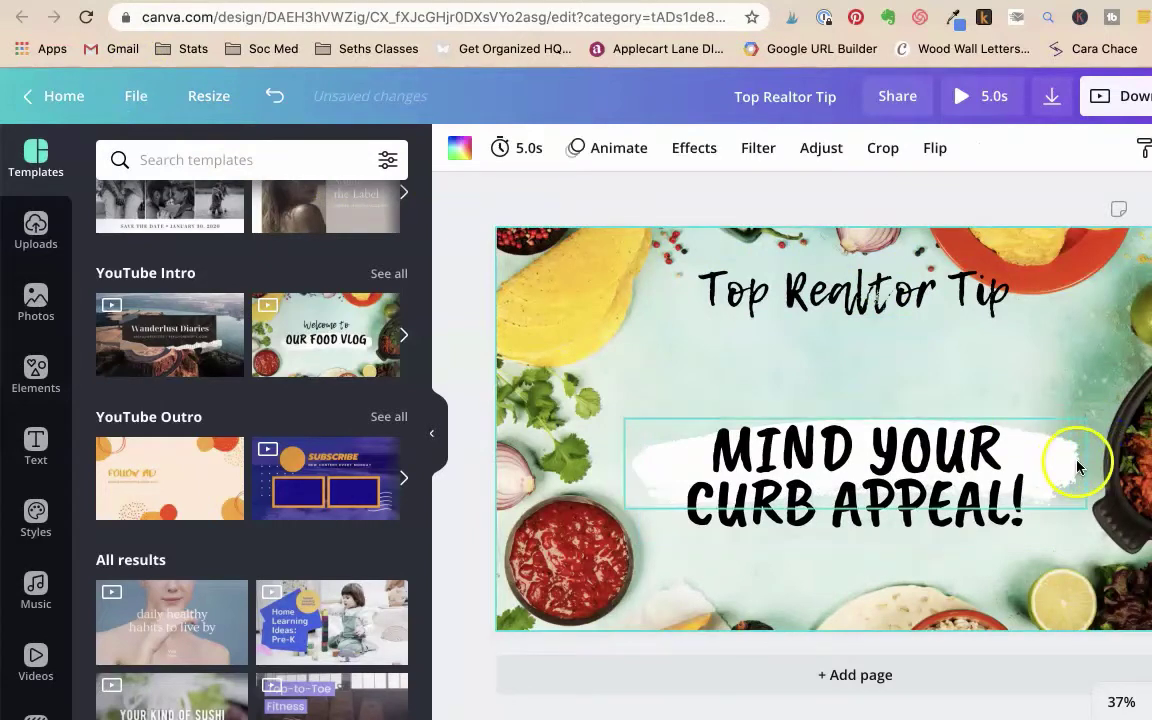
Enlarge the white brush stroke, move it lower right, and set the headline on it
click(1075, 463)
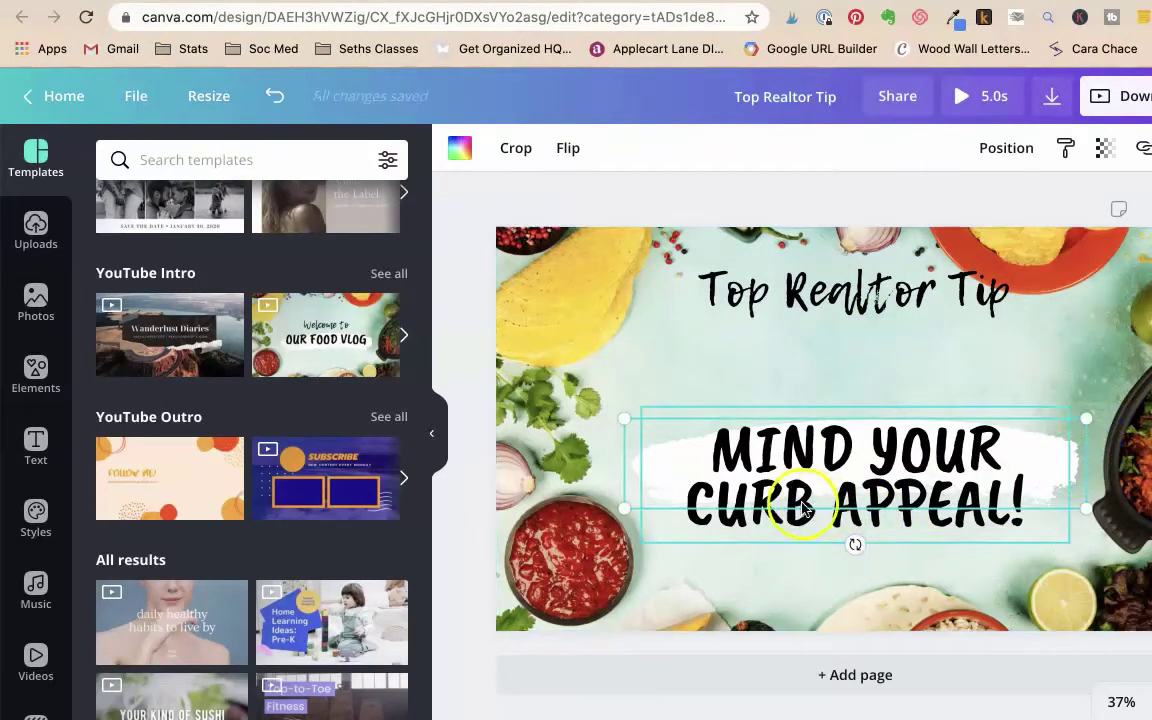
drag(622, 510, 539, 545)
mouse_move(621, 487)
mouse_down()
mouse_move(609, 483)
mouse_move(735, 573)
mouse_up()
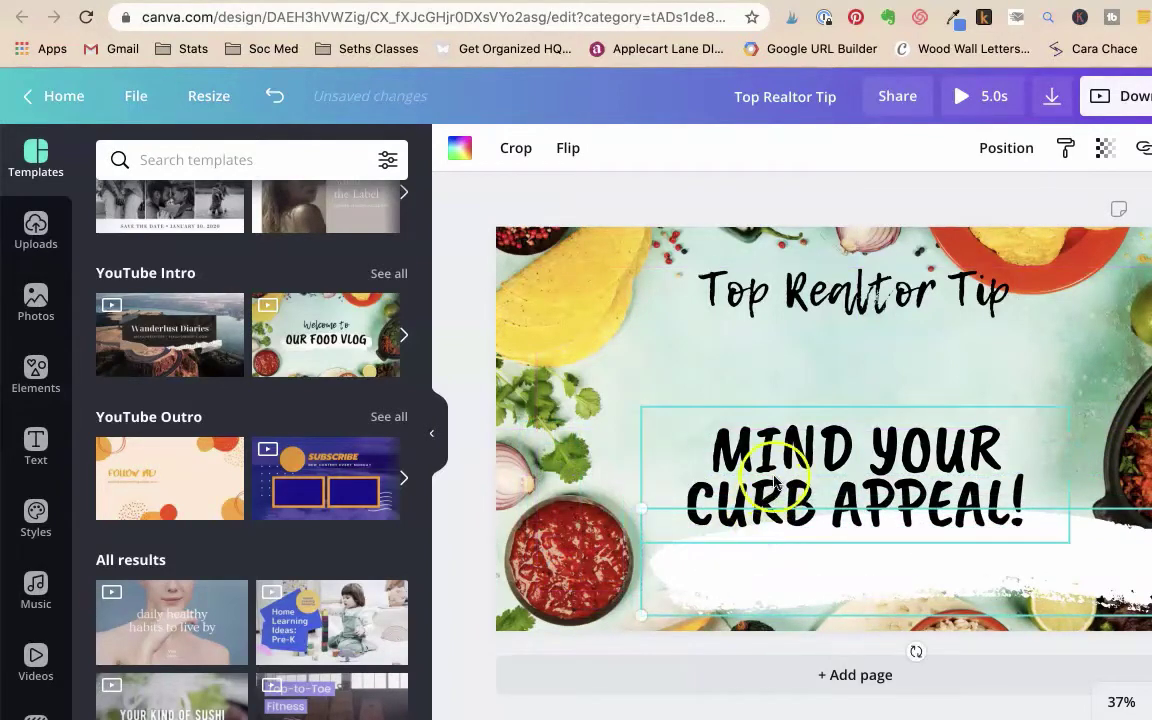
mouse_move(771, 476)
mouse_down()
mouse_move(861, 535)
mouse_move(854, 548)
mouse_up()
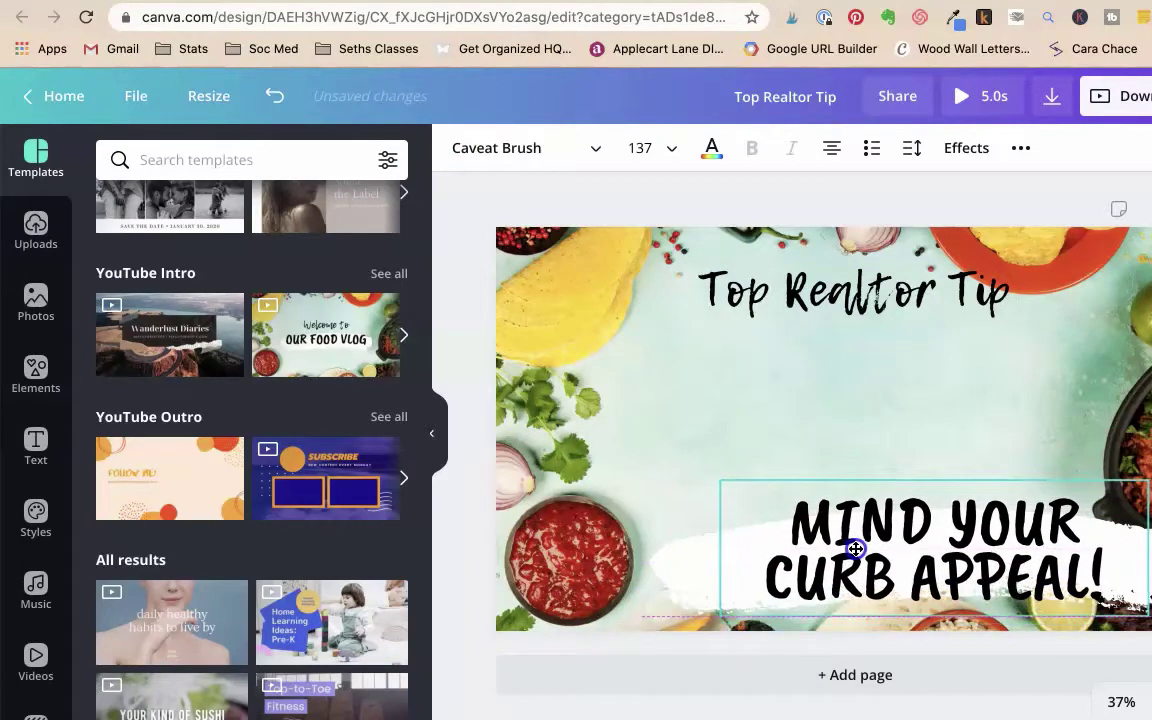
Add a small green shamrock beside the headline and move 'Top Realtor Tip' to the top-left
click(38, 348)
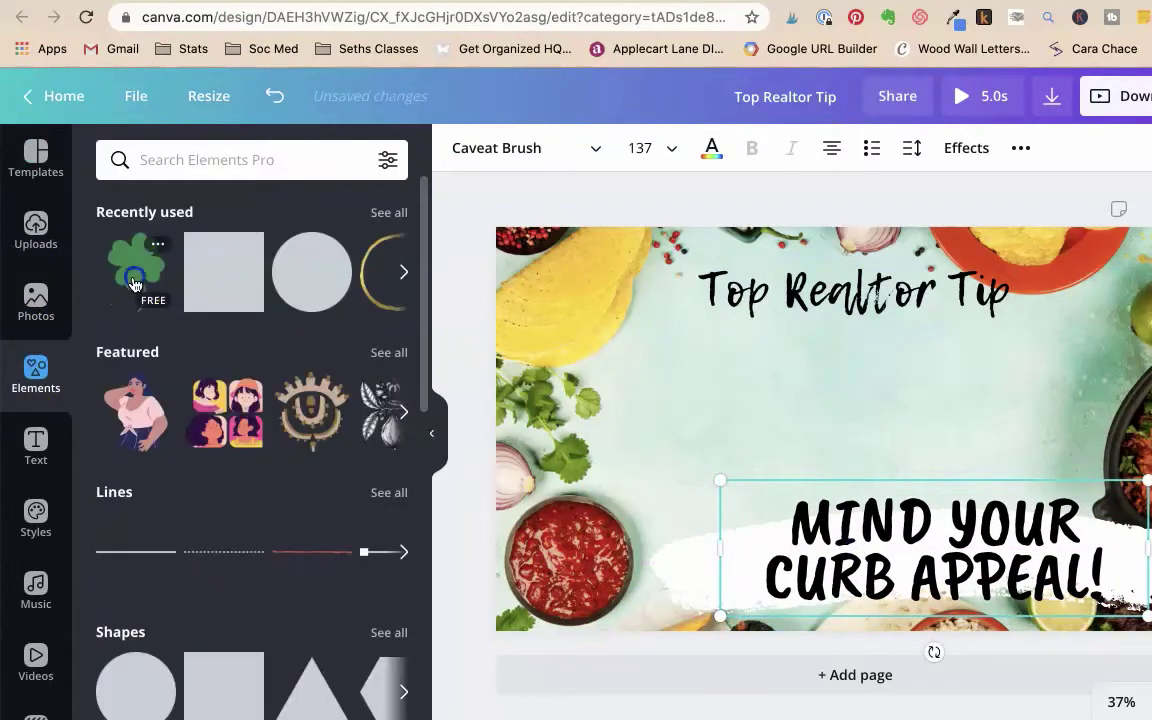
click(135, 284)
drag(840, 428, 700, 530)
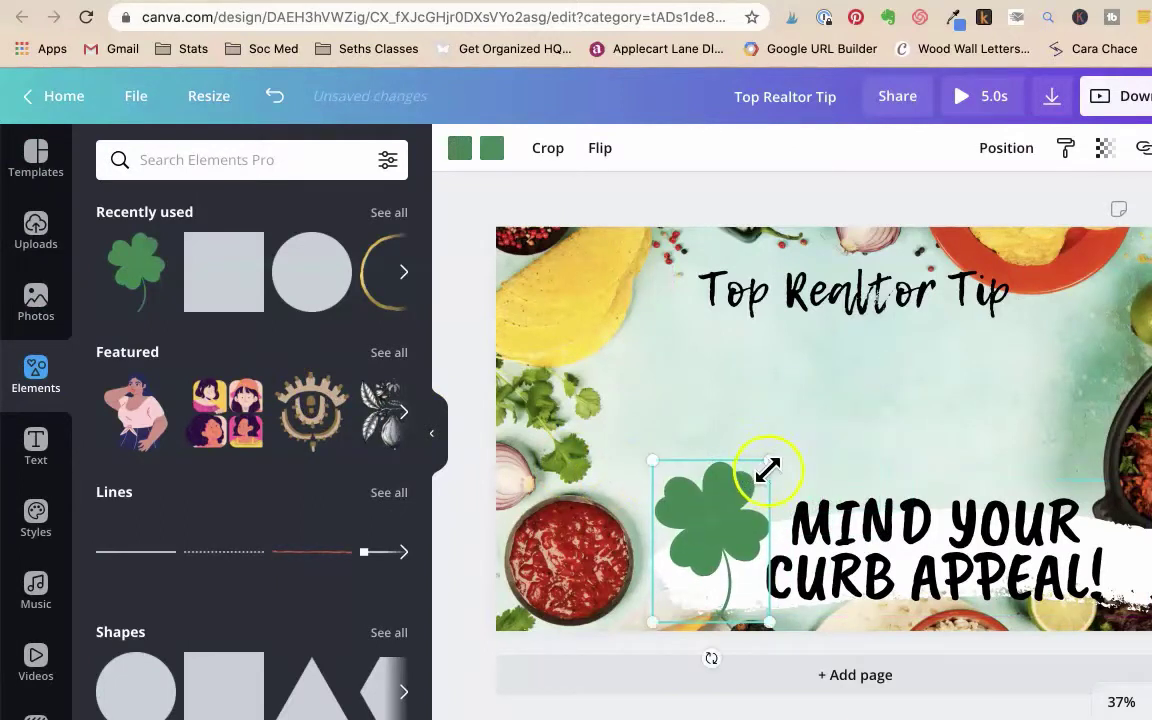
drag(757, 484, 721, 563)
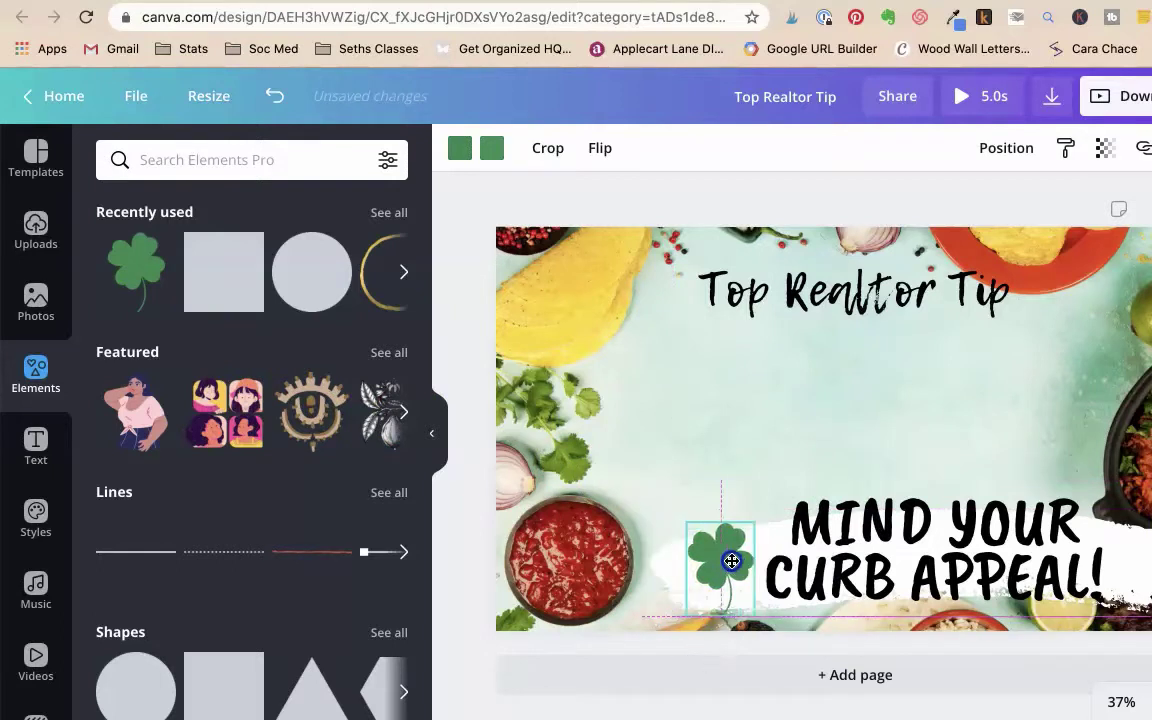
click(593, 246)
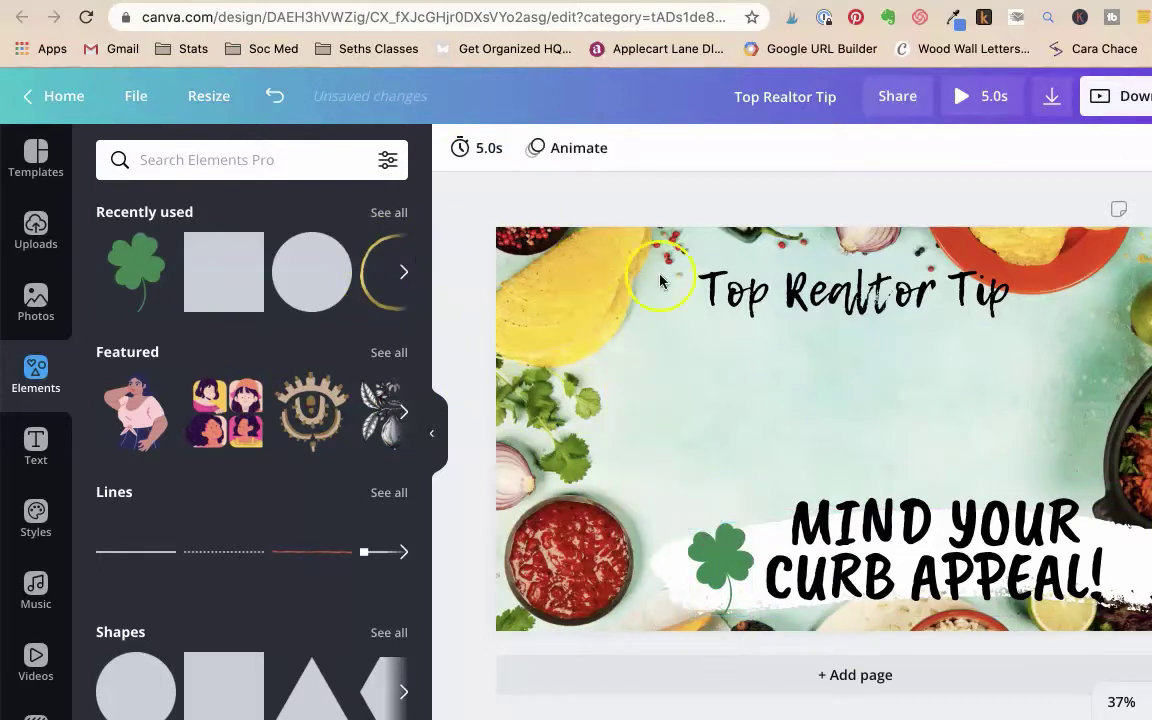
drag(800, 290, 643, 276)
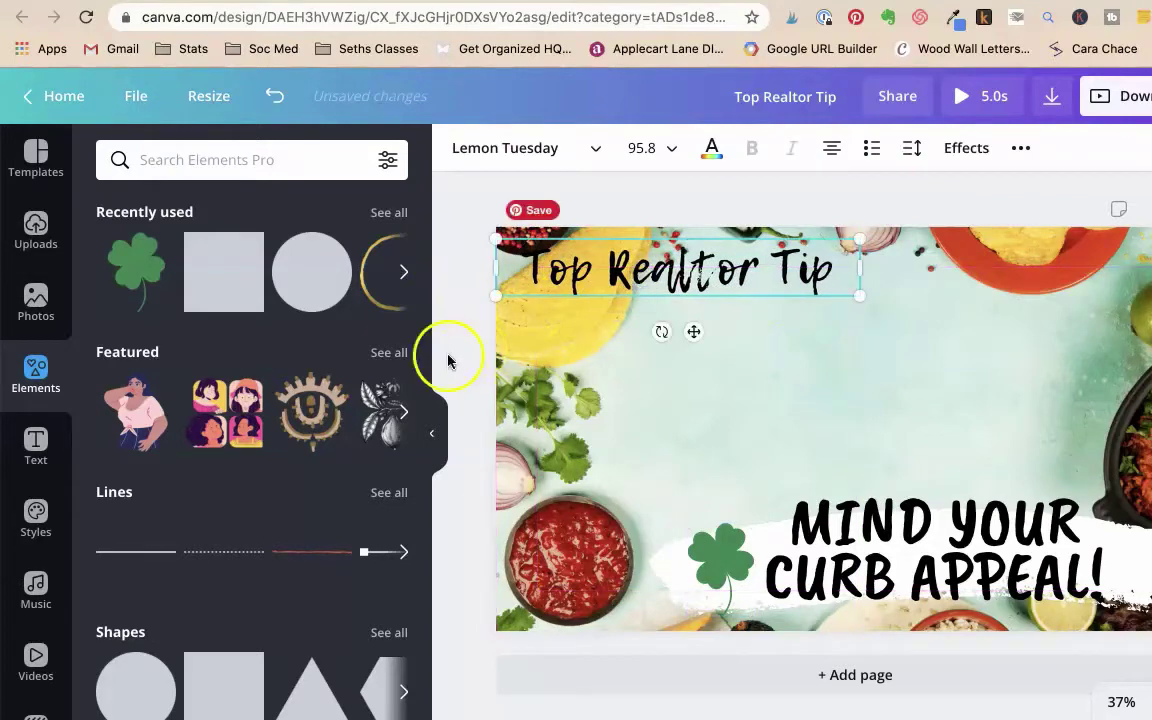
Make the 19.5s front-garden clip the background of the curb-appeal design
click(40, 228)
drag(146, 356, 122, 327)
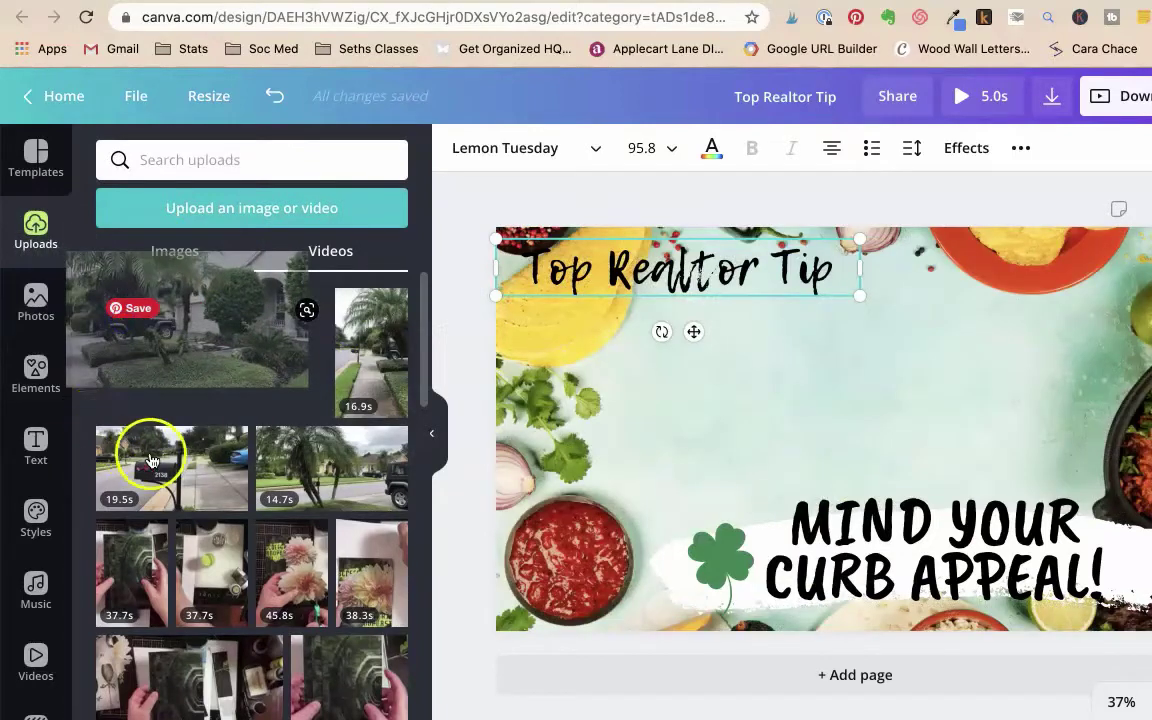
drag(150, 458, 238, 455)
drag(695, 415, 545, 360)
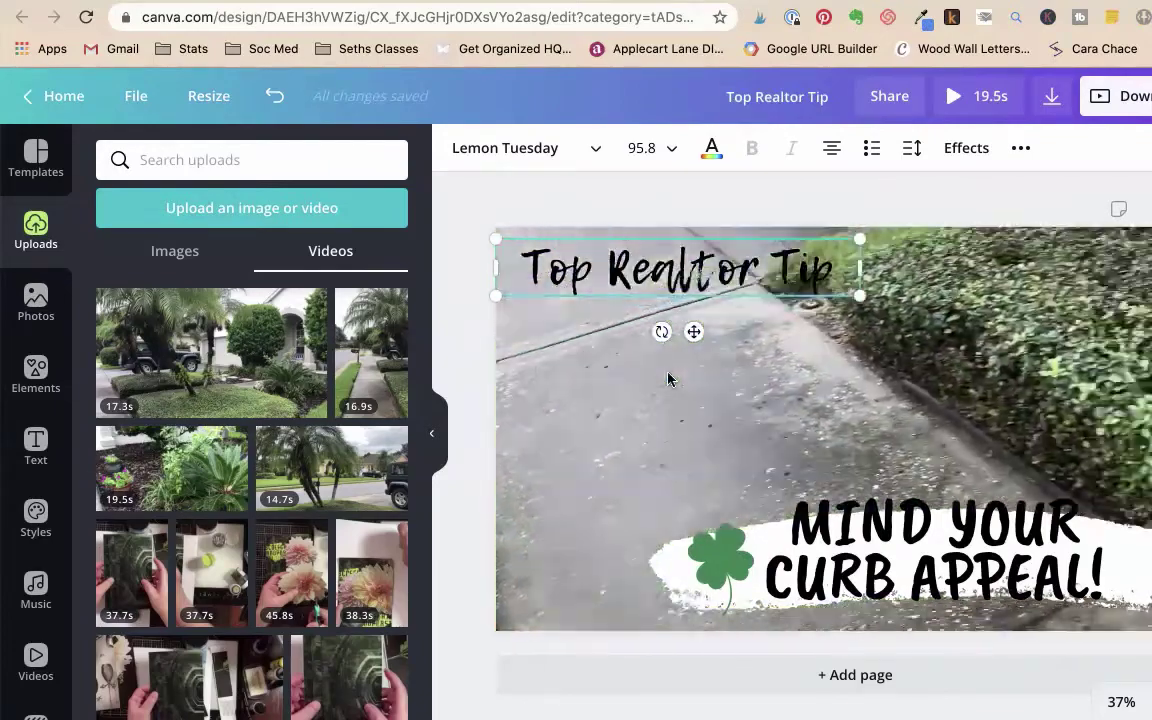
click(722, 287)
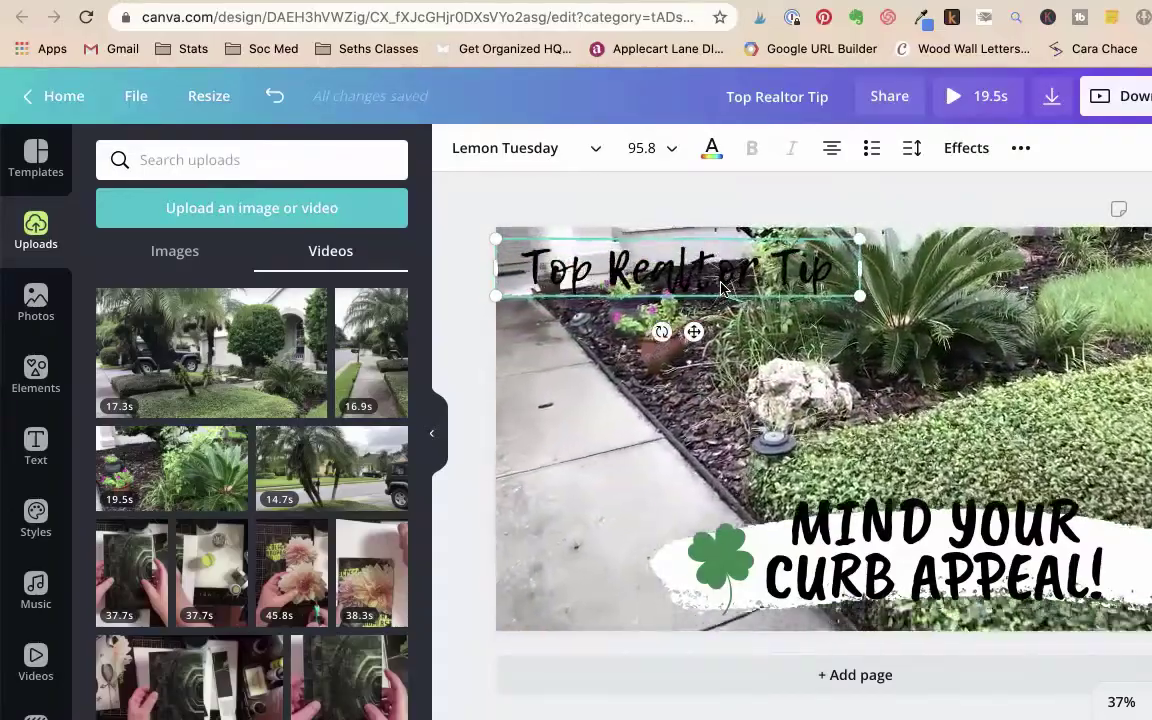
click(850, 355)
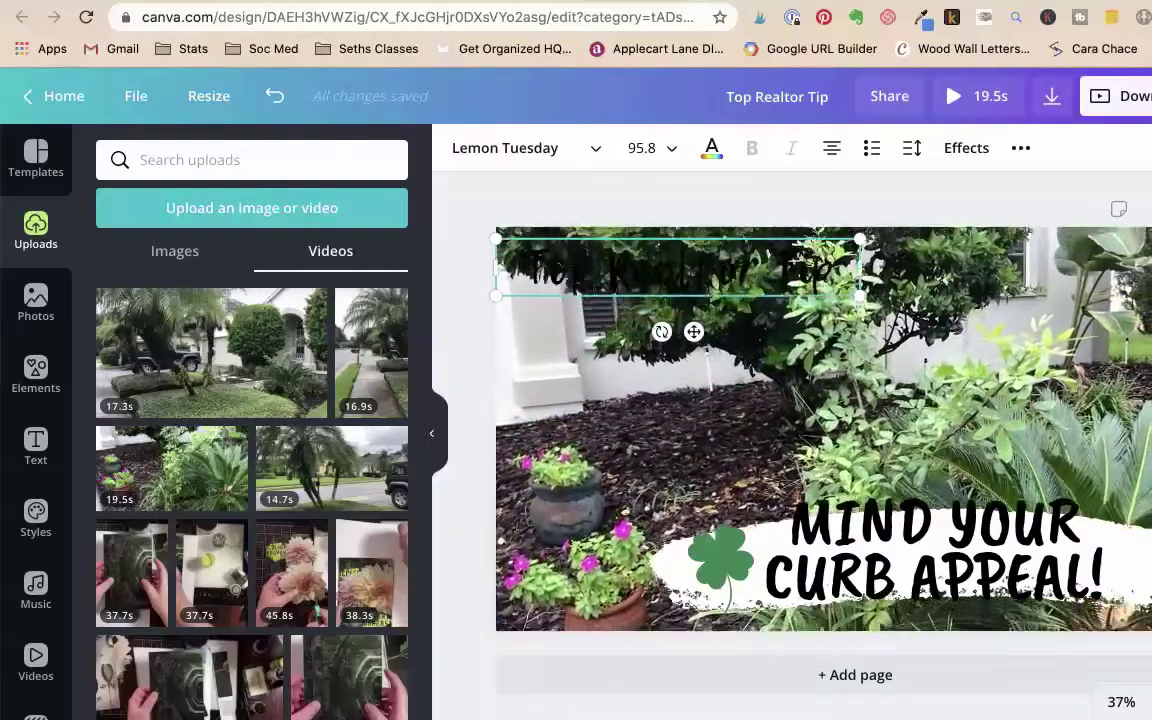
click(1078, 340)
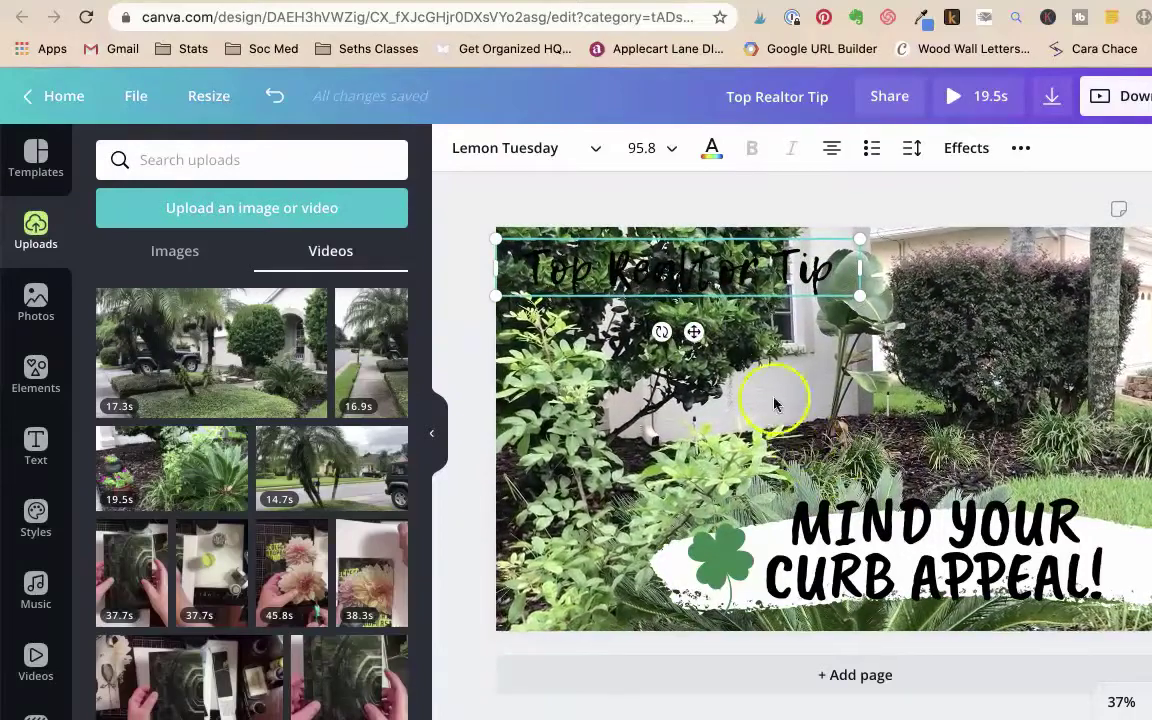
Make the 'Top Realtor Tip' title text white
click(711, 150)
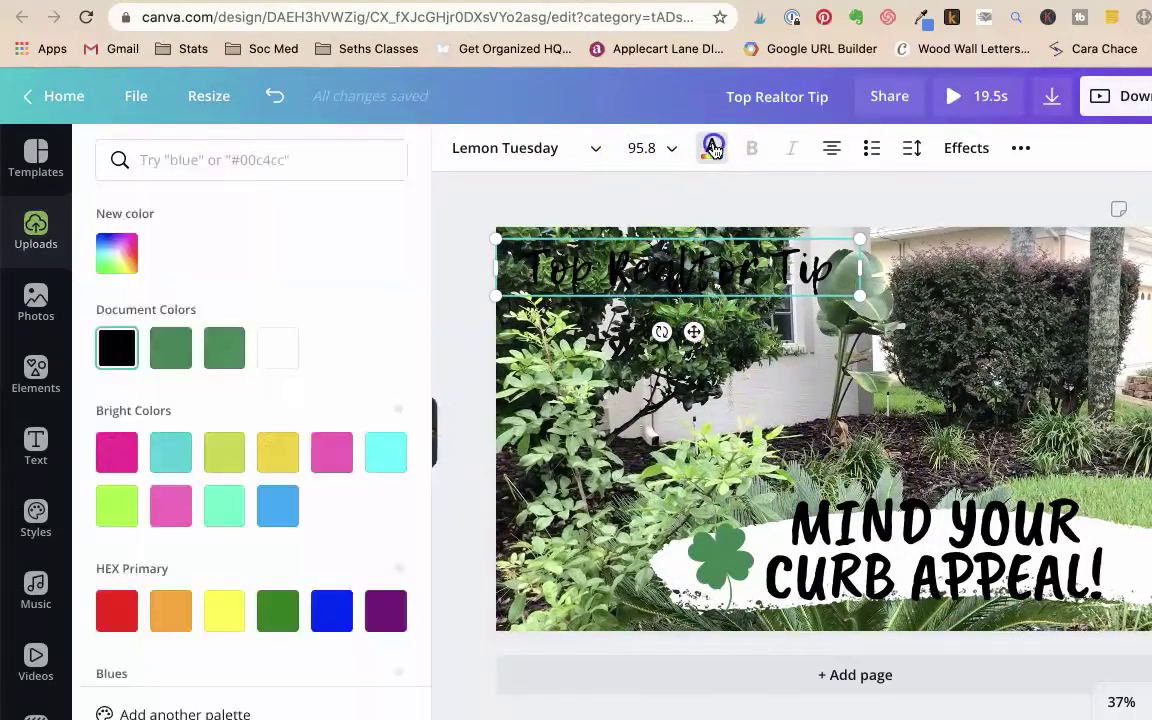
click(286, 358)
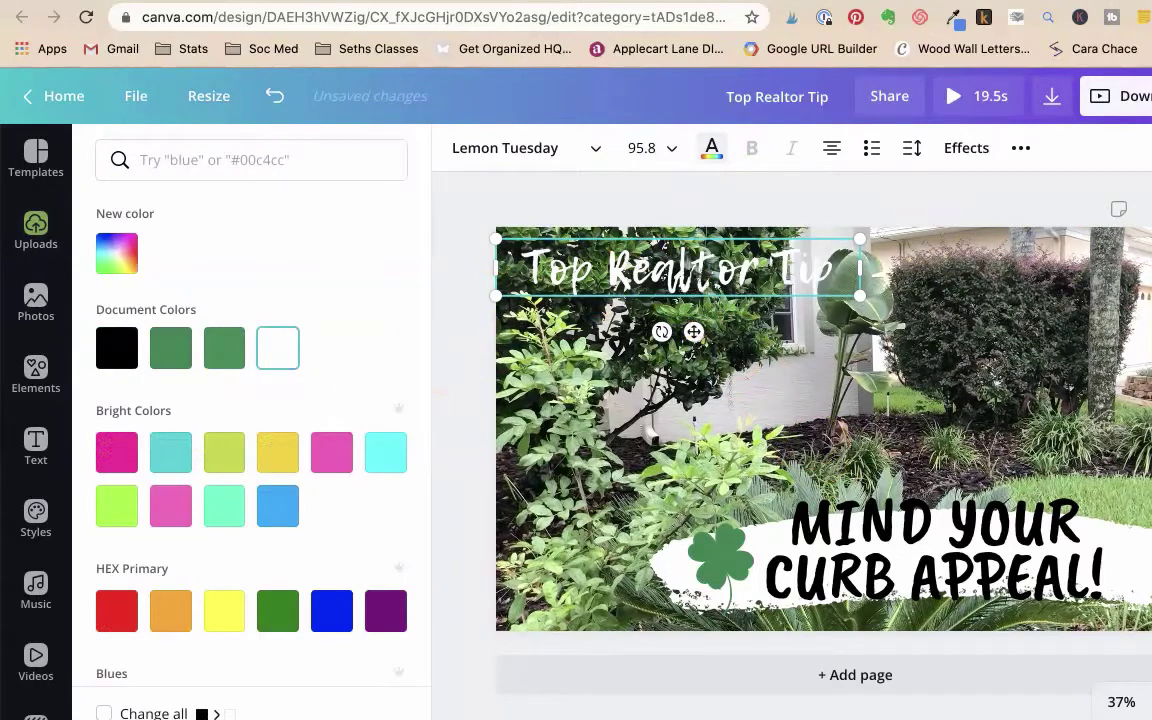
click(450, 218)
Add a green strip behind the title and export the design as an MP4 video
click(18, 368)
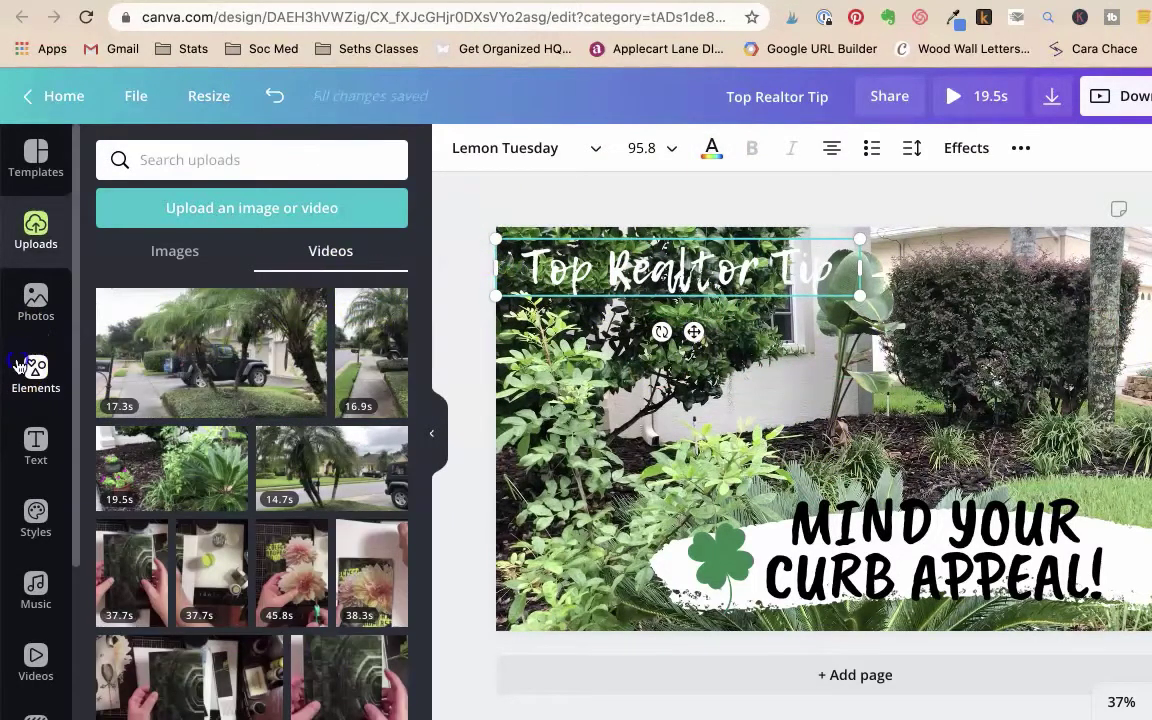
drag(193, 303, 522, 347)
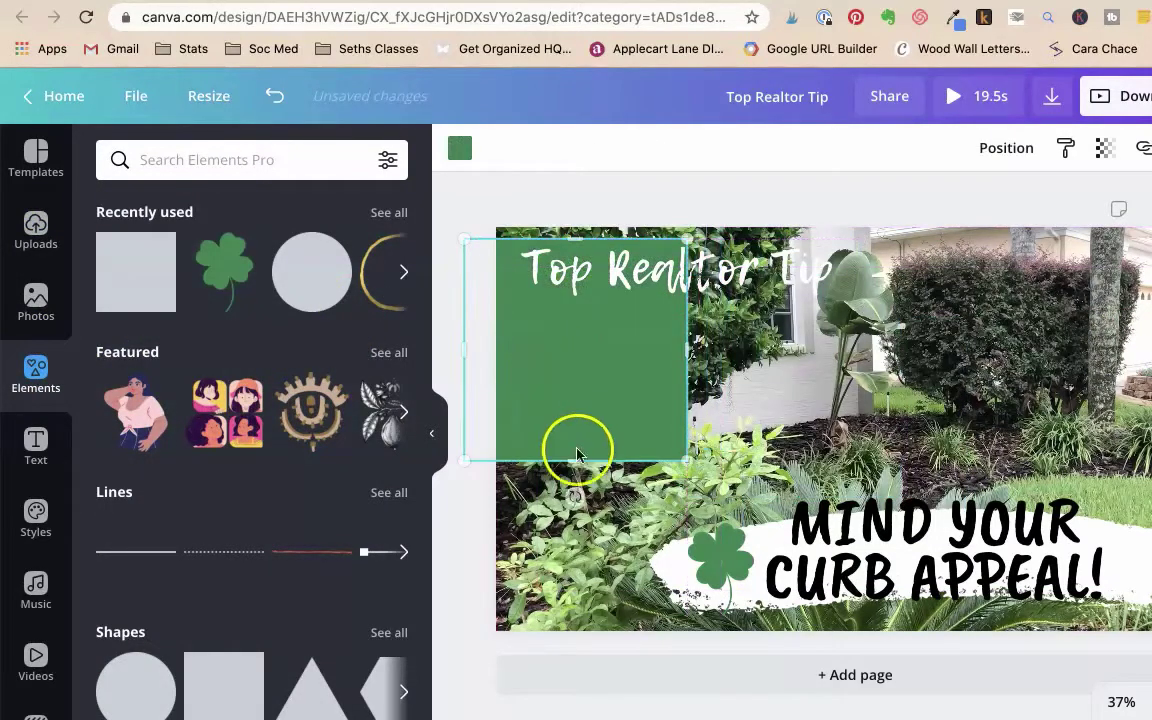
drag(566, 455, 570, 303)
drag(684, 267, 856, 263)
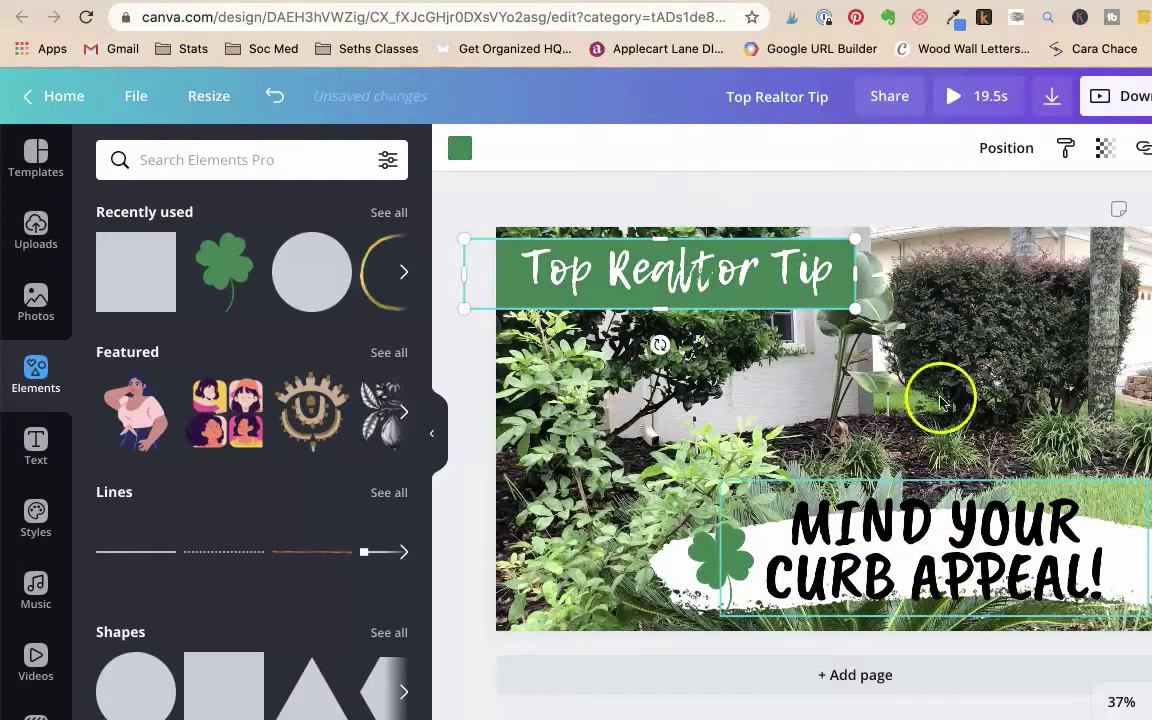
click(1051, 96)
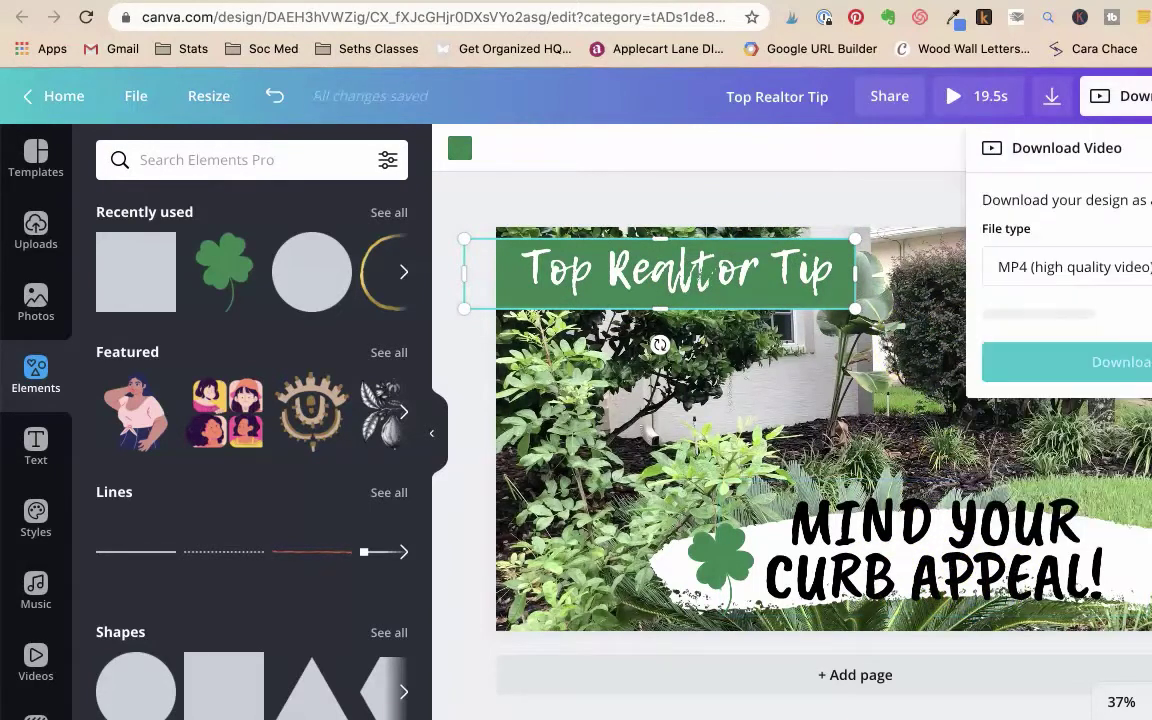
click(1059, 310)
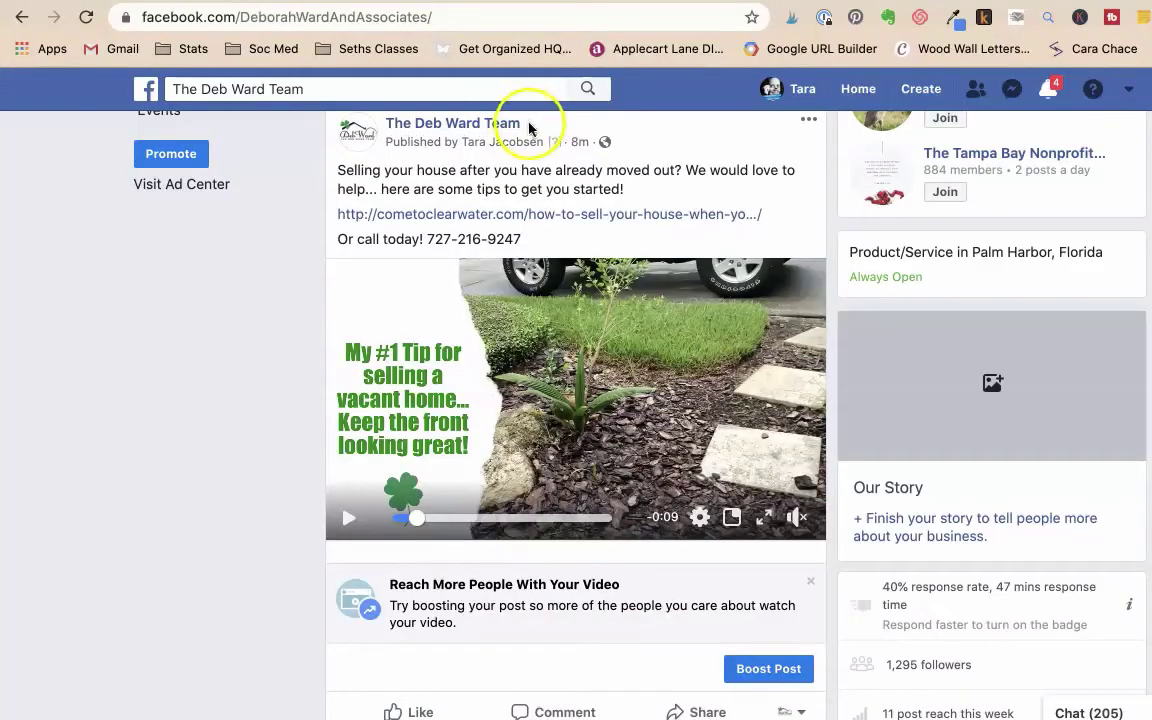
scroll(223, 268, down, 1)
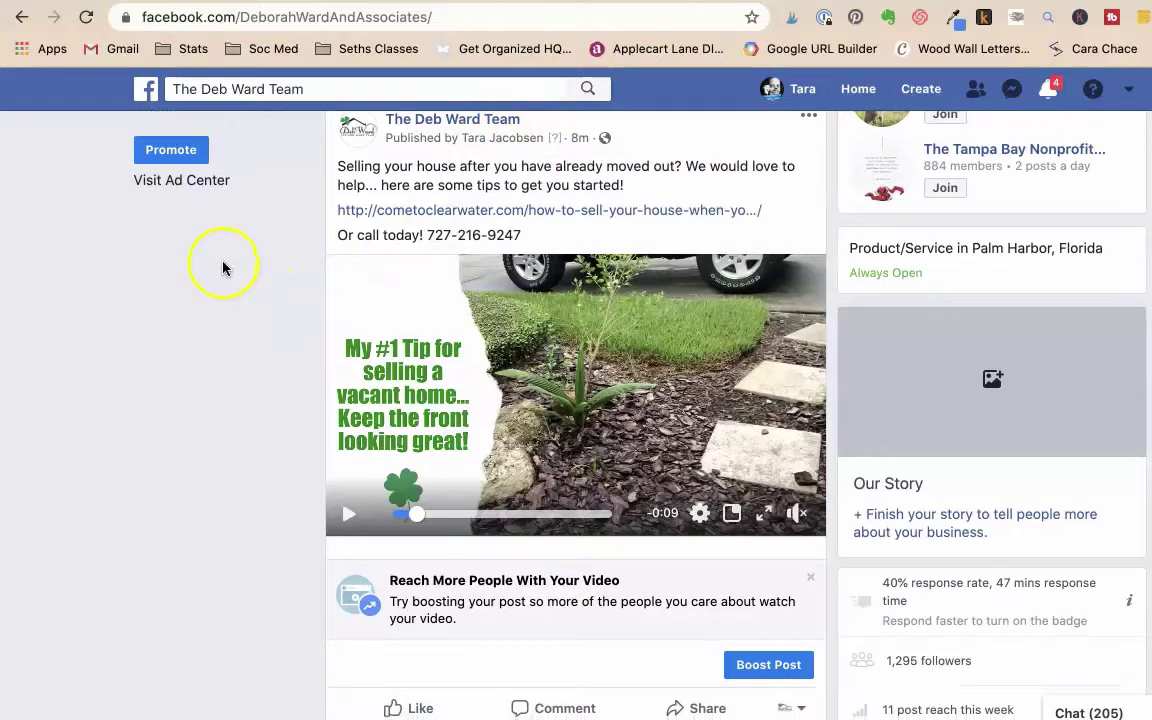
scroll(221, 267, down, 1)
scroll(221, 267, up, 6)
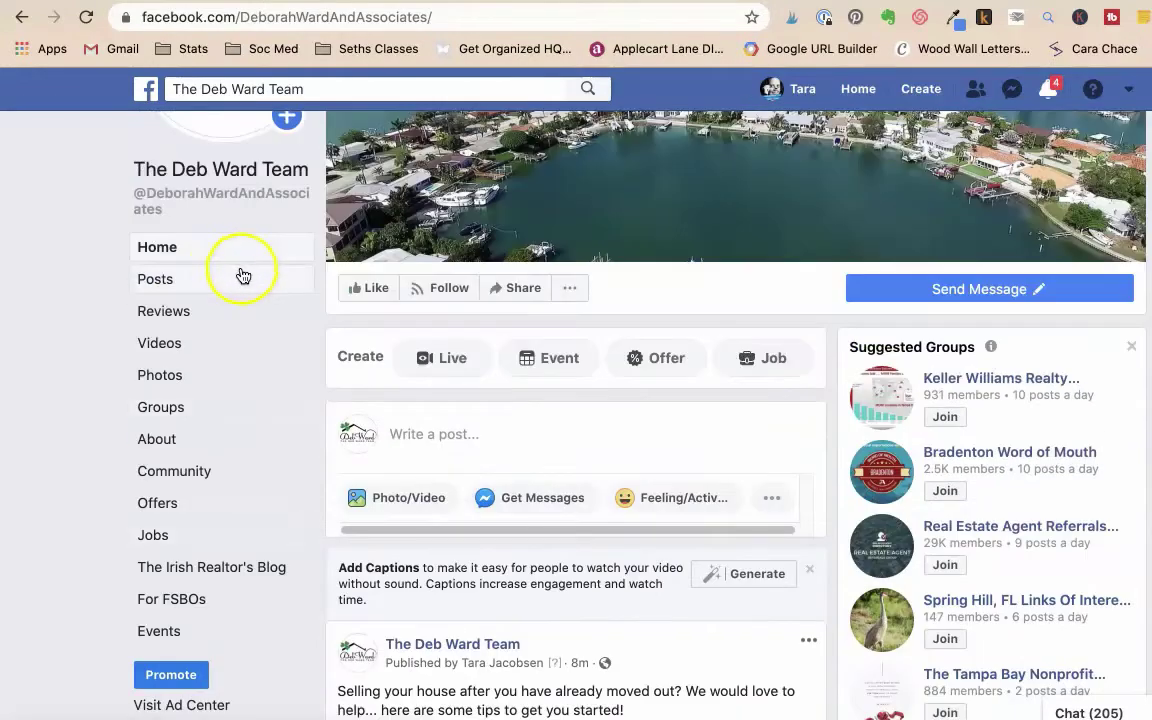
scroll(242, 276, up, 3)
scroll(242, 276, down, 4)
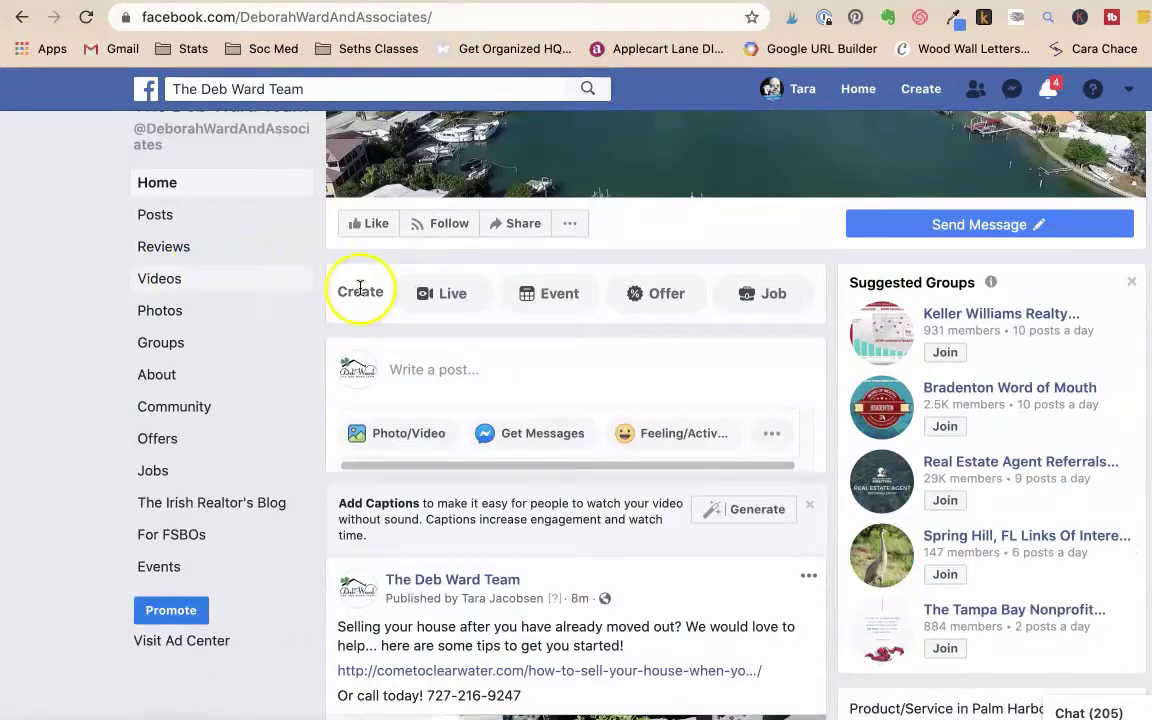
Attach Top Realtor Tip.mp4 to a new page post and place the cursor in 'Say something'
click(396, 430)
click(396, 430)
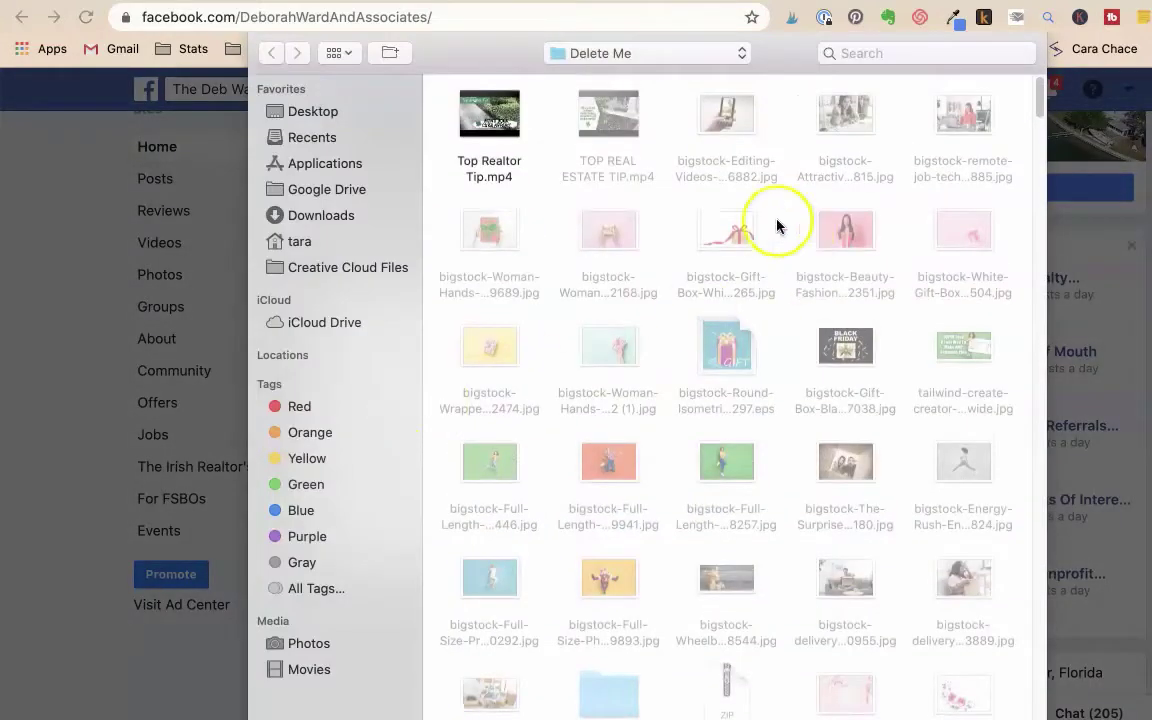
double_click(462, 120)
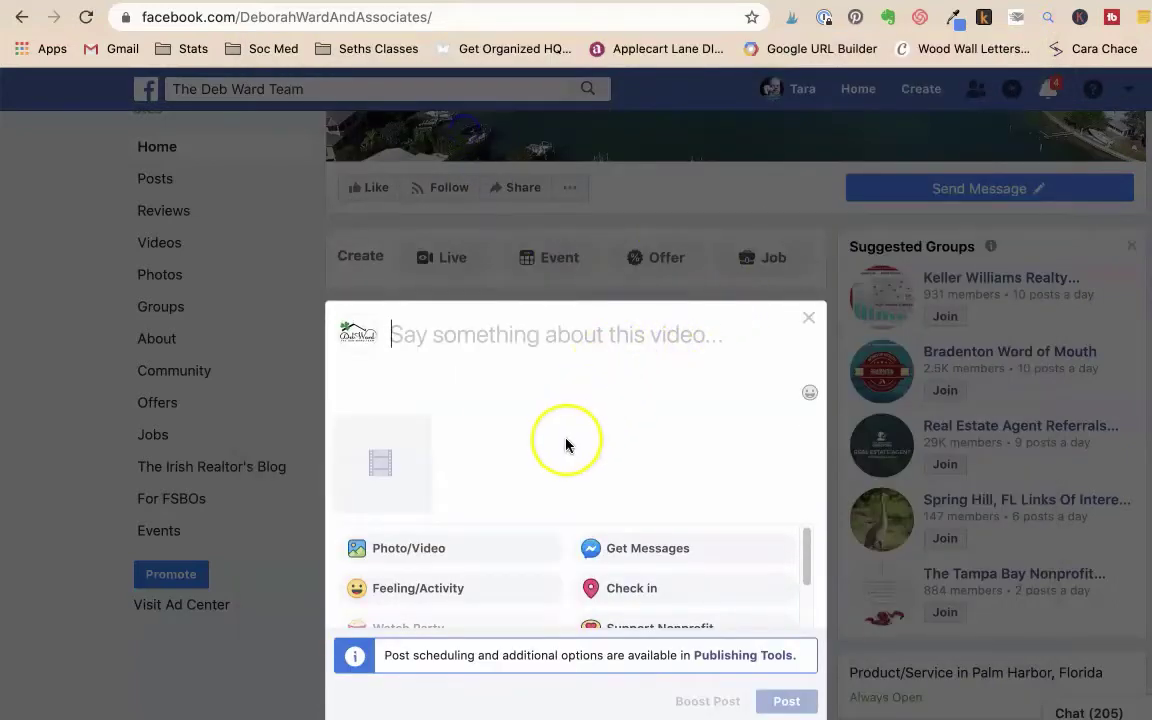
scroll(571, 445, down, 3)
scroll(576, 447, up, 1)
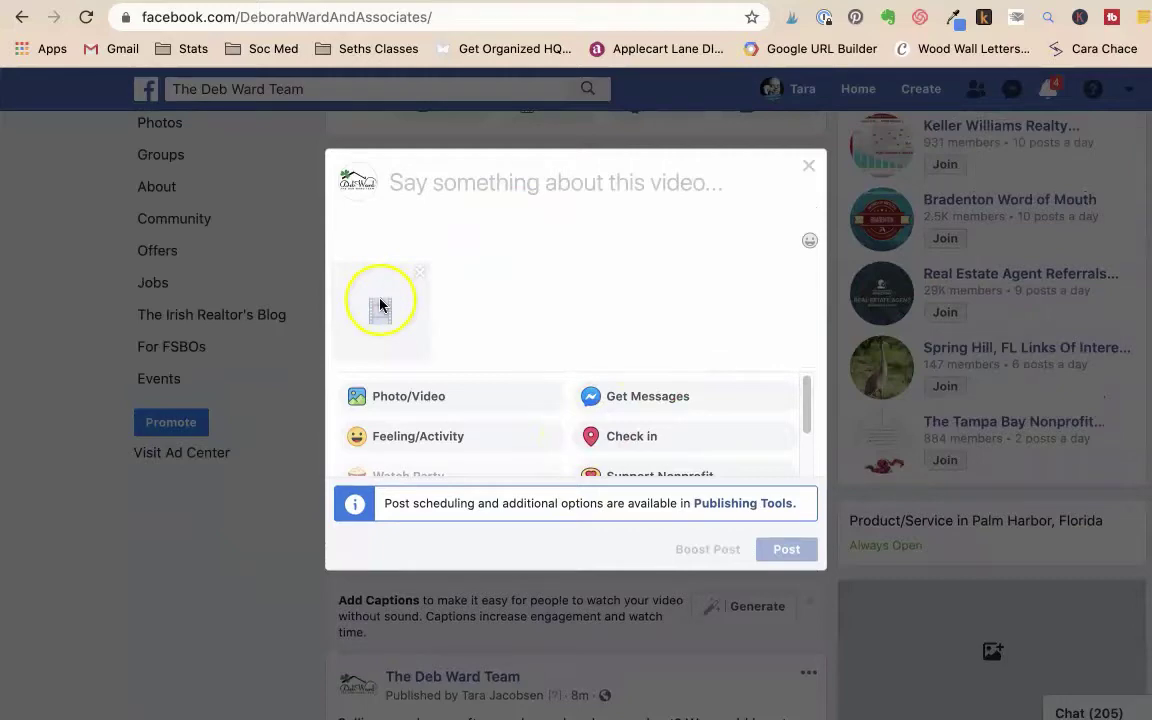
click(436, 192)
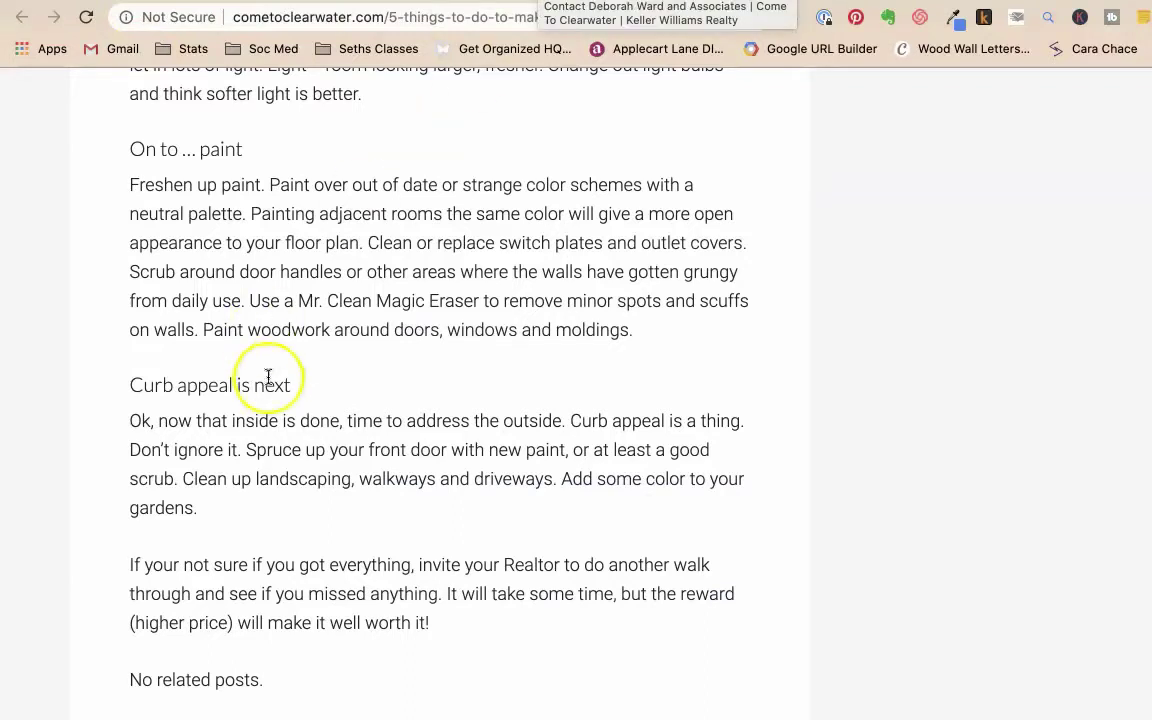
Select the full paragraph under 'Curb appeal is next' in the blog article
click(222, 479)
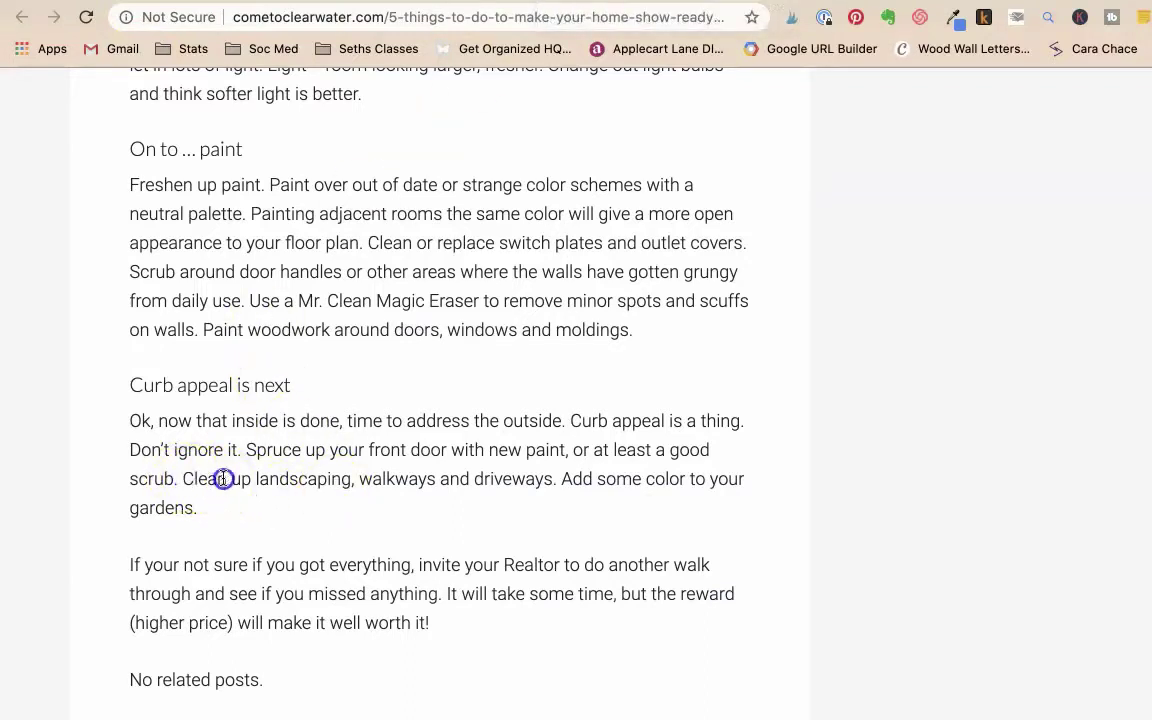
triple_click(193, 476)
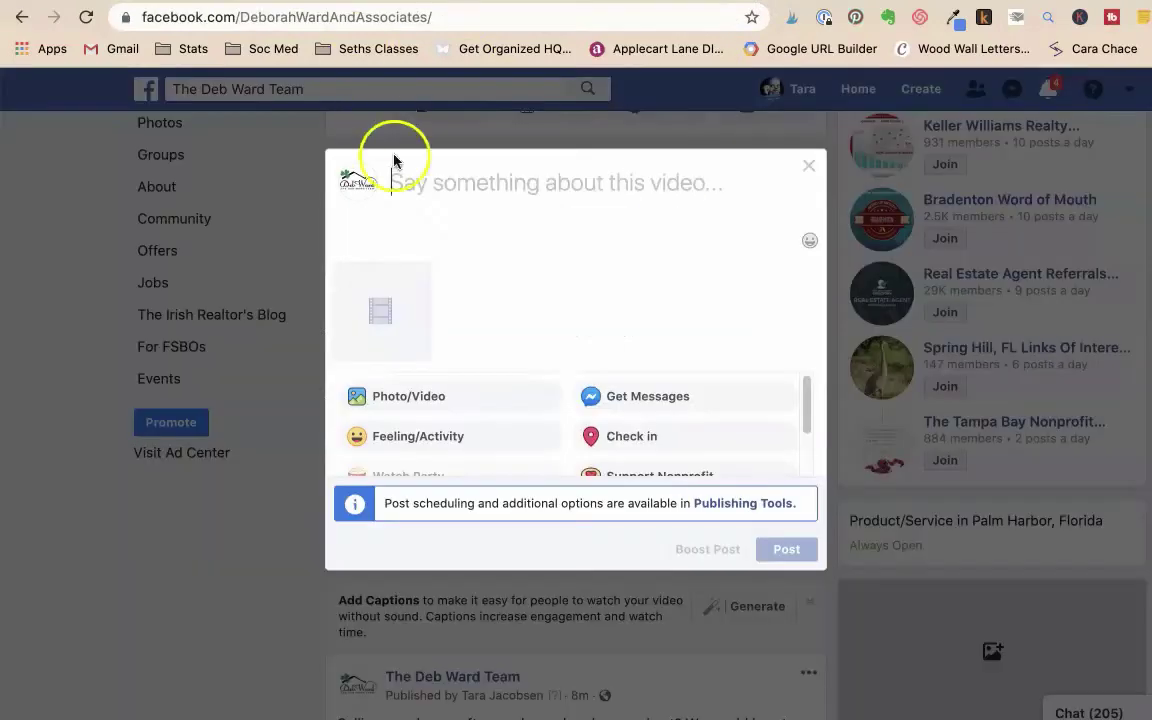
Write the 'Curb appeal is real!' caption and paste in the cometoclearwater.com article link
text(Cu)
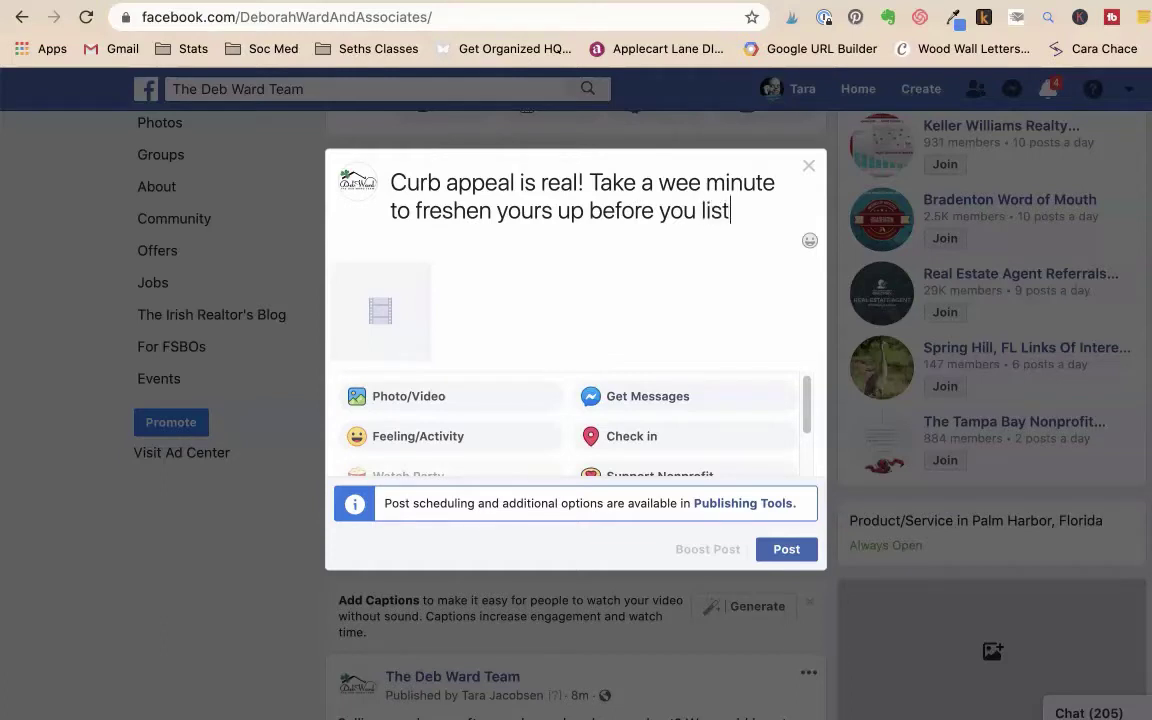
key(Return)
text(Here are some more great tips for selling your home...)
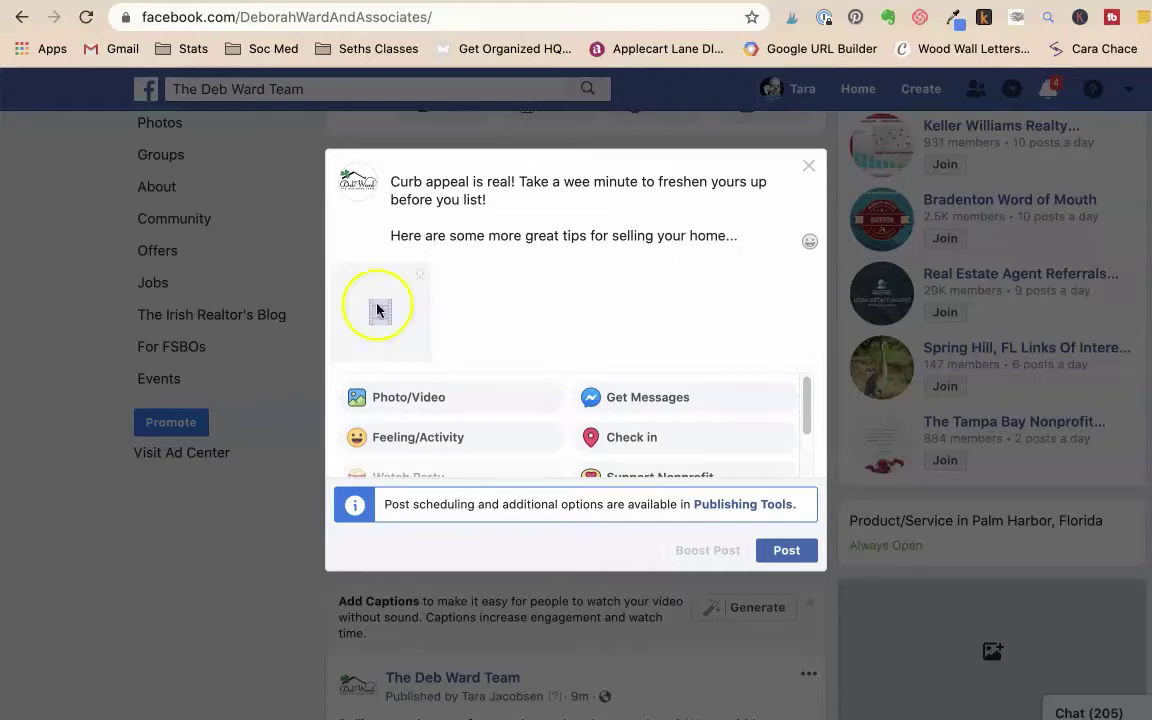
click(579, 8)
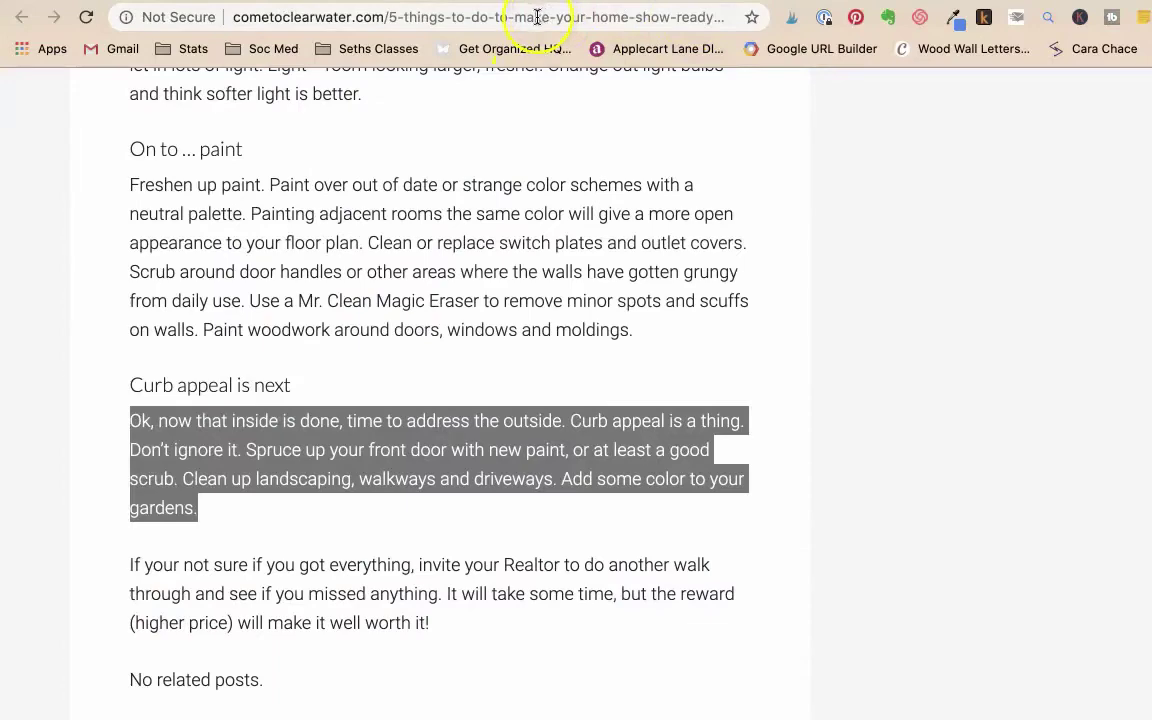
click(537, 17)
key(ctrl+shift+Tab)
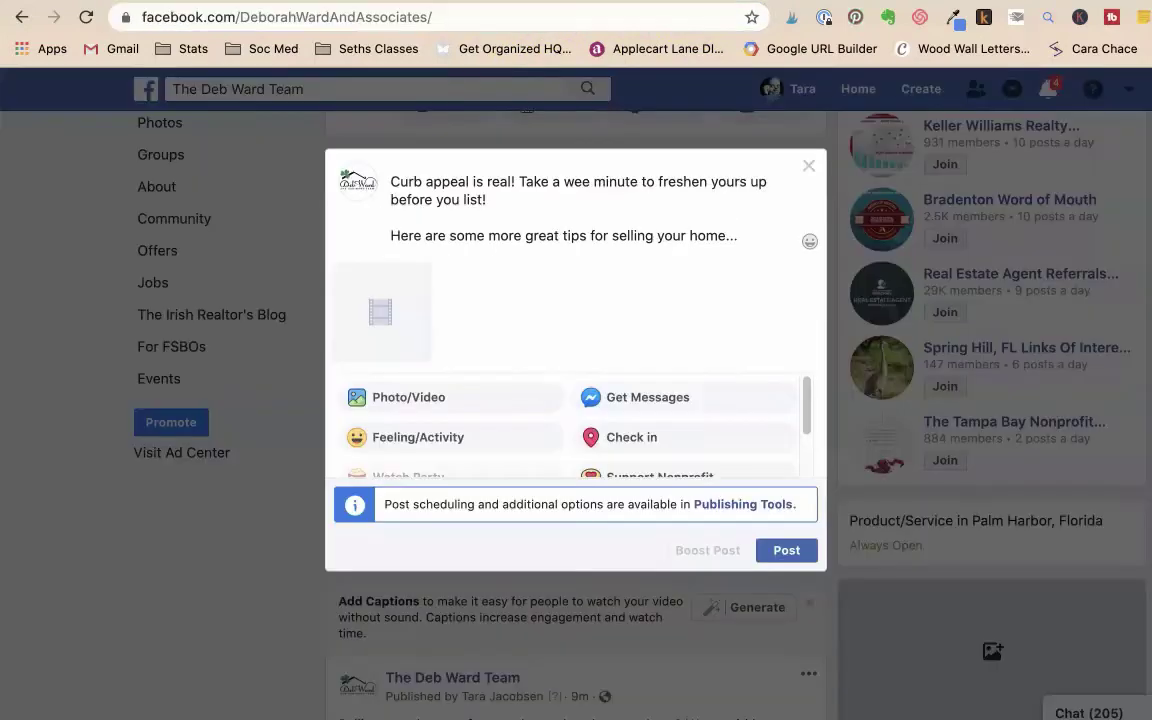
click(663, 283)
text(http://cometoclearwater.com/5-things-to-do-to-make-your-home-show-ready-clearwater-realtor-tips/)
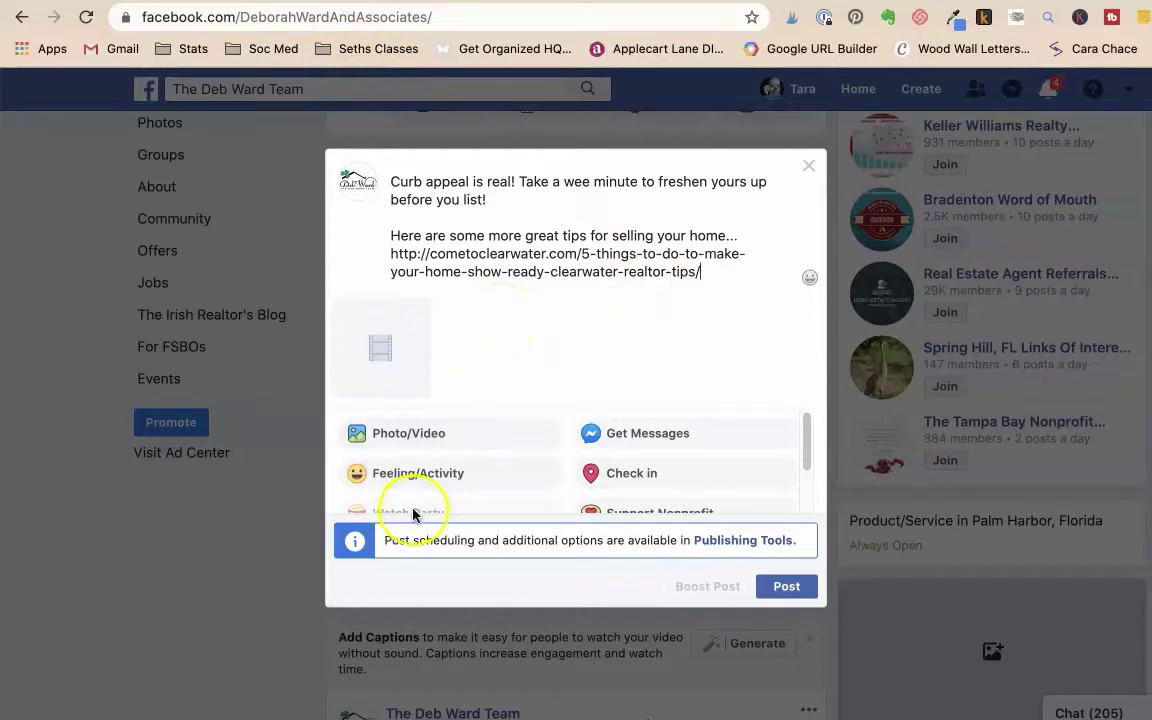
click(425, 438)
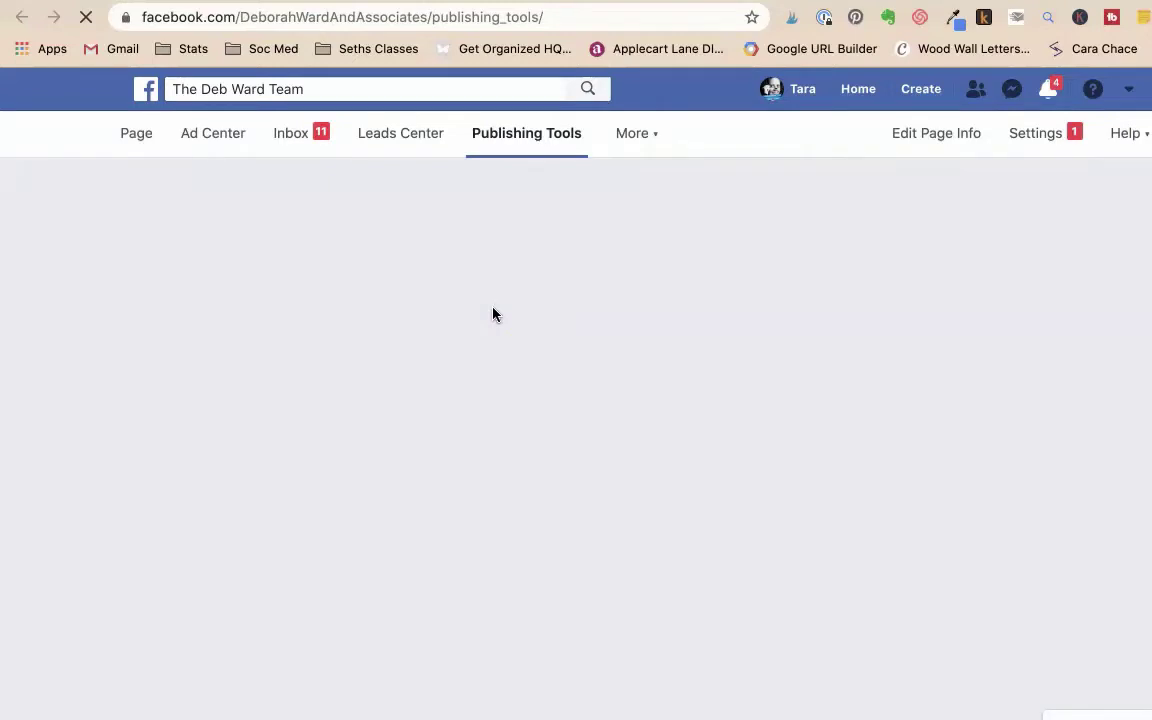
key(super+w)
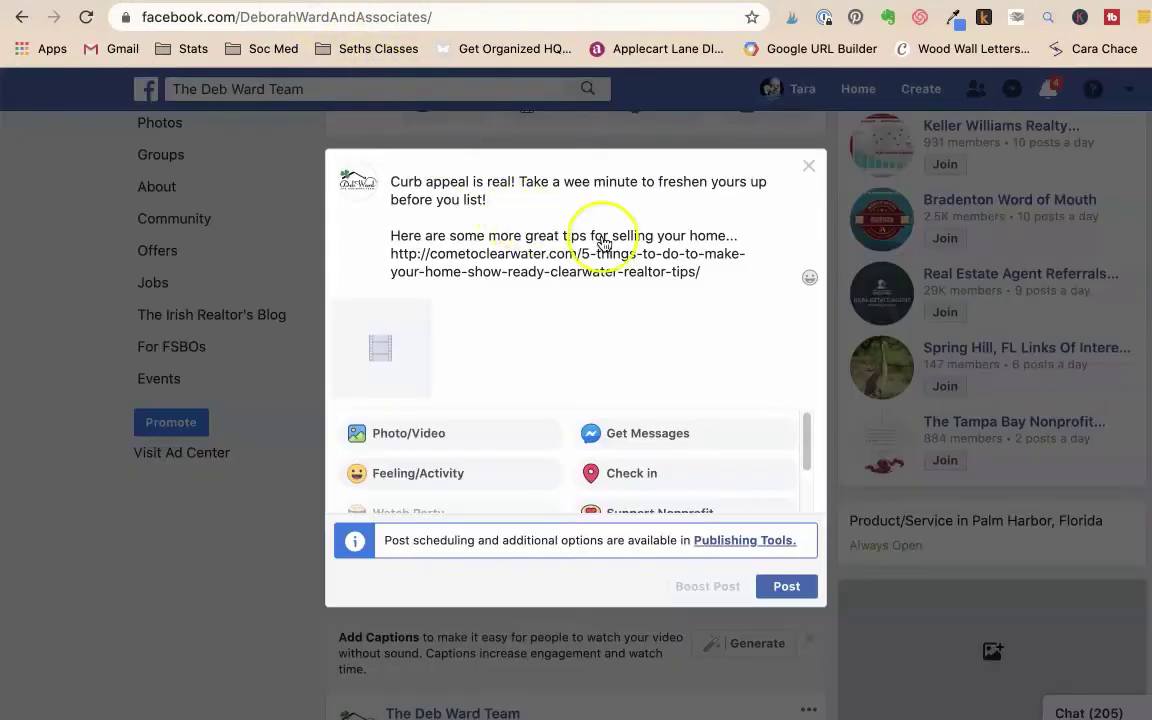
Select the whole caption, including the article link
key(ctrl+a)
click(383, 173)
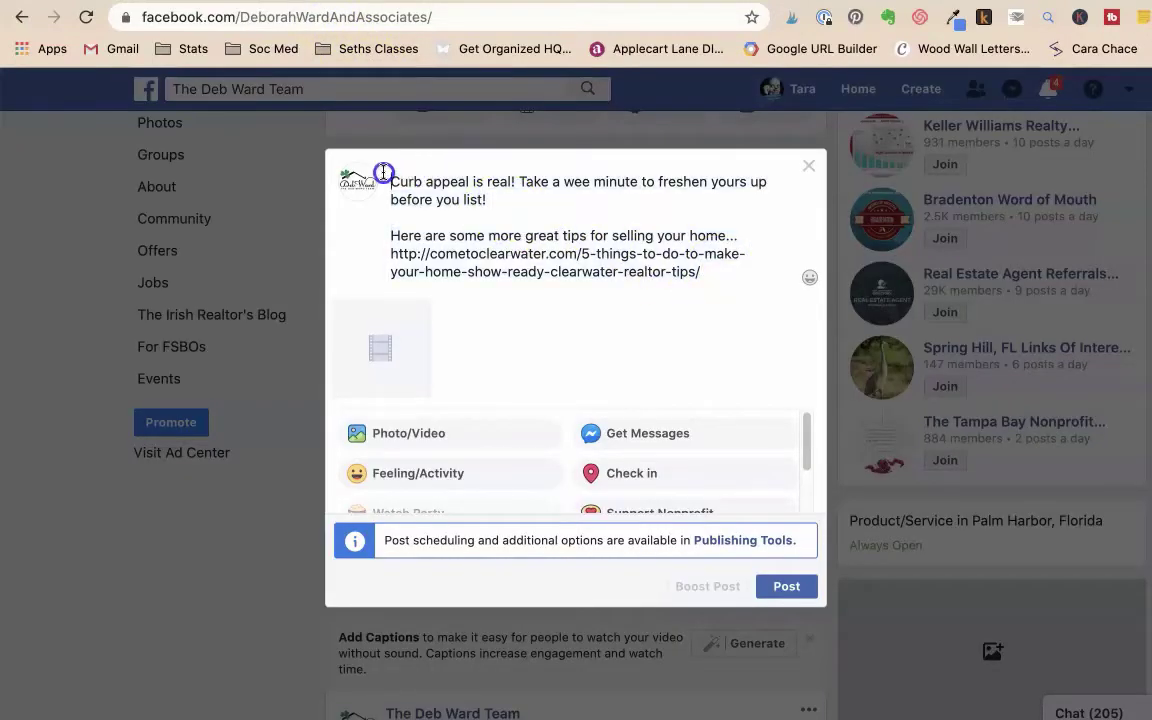
drag(389, 181, 694, 285)
key(super+c)
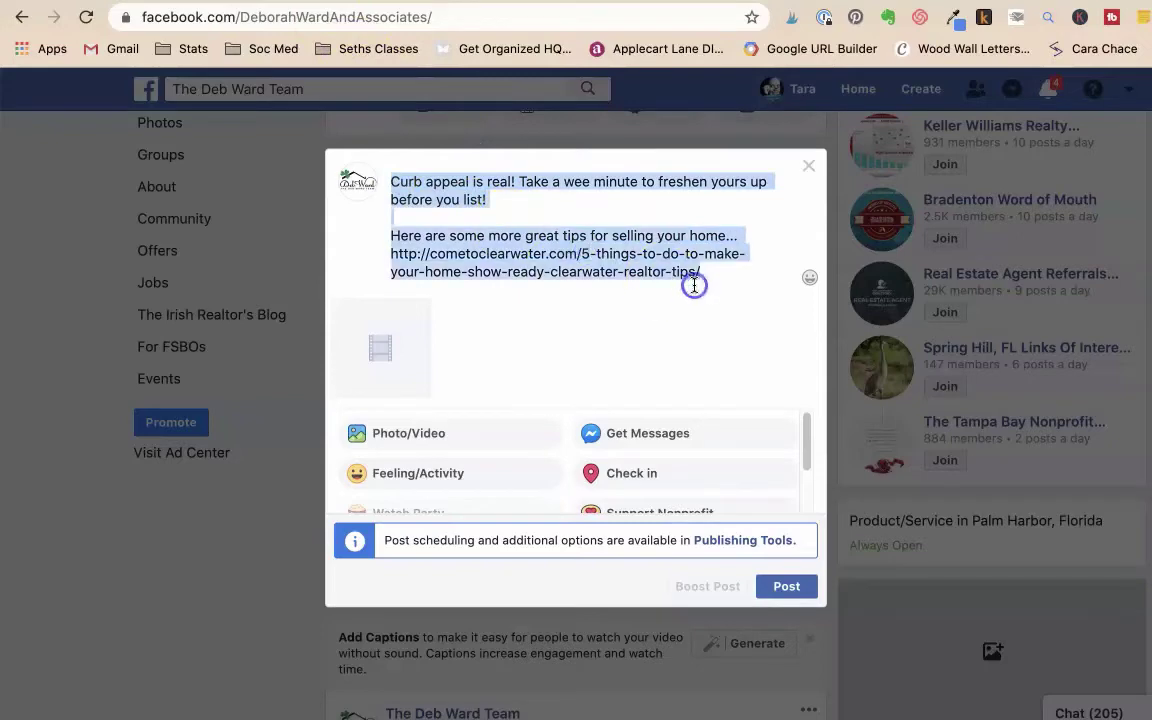
From Publishing Tools' published posts, create a new post uploading Top Realtor Tip.mp4
click(436, 3)
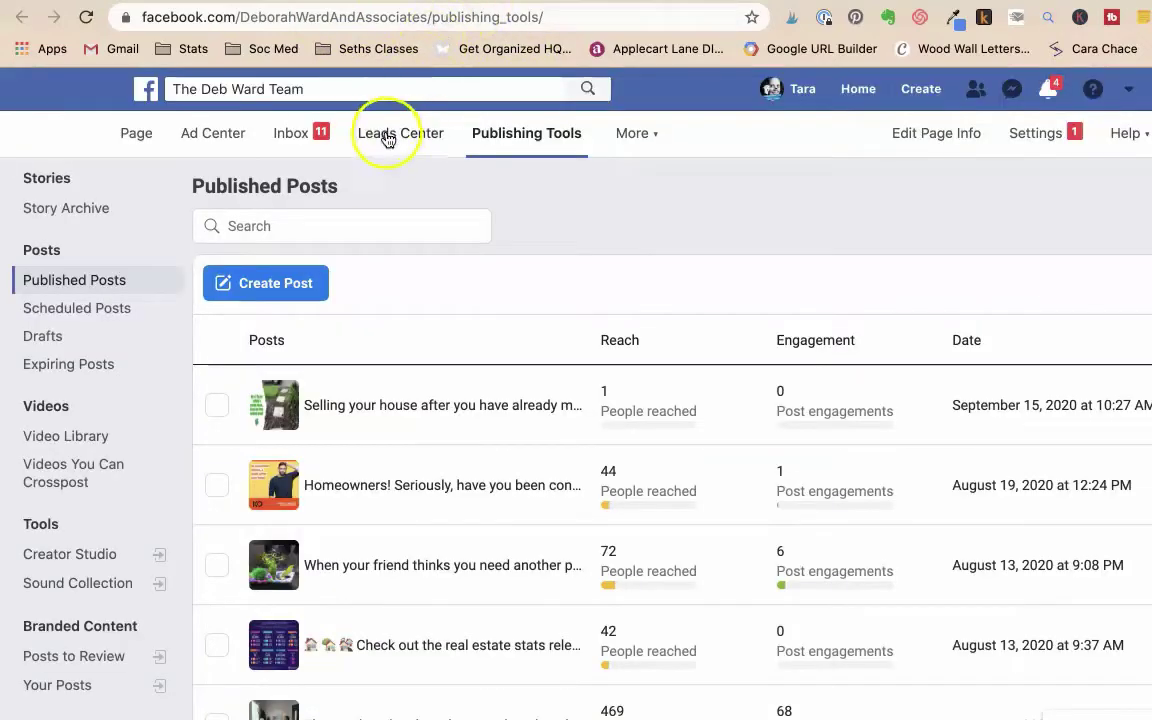
click(275, 282)
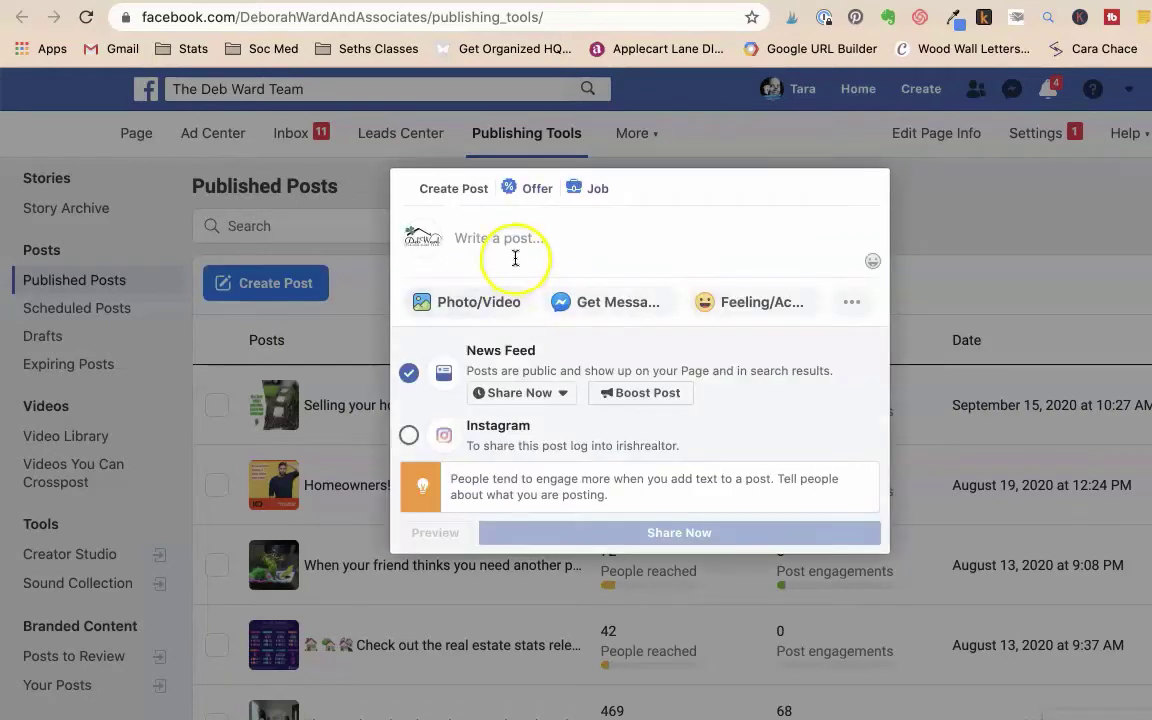
click(463, 300)
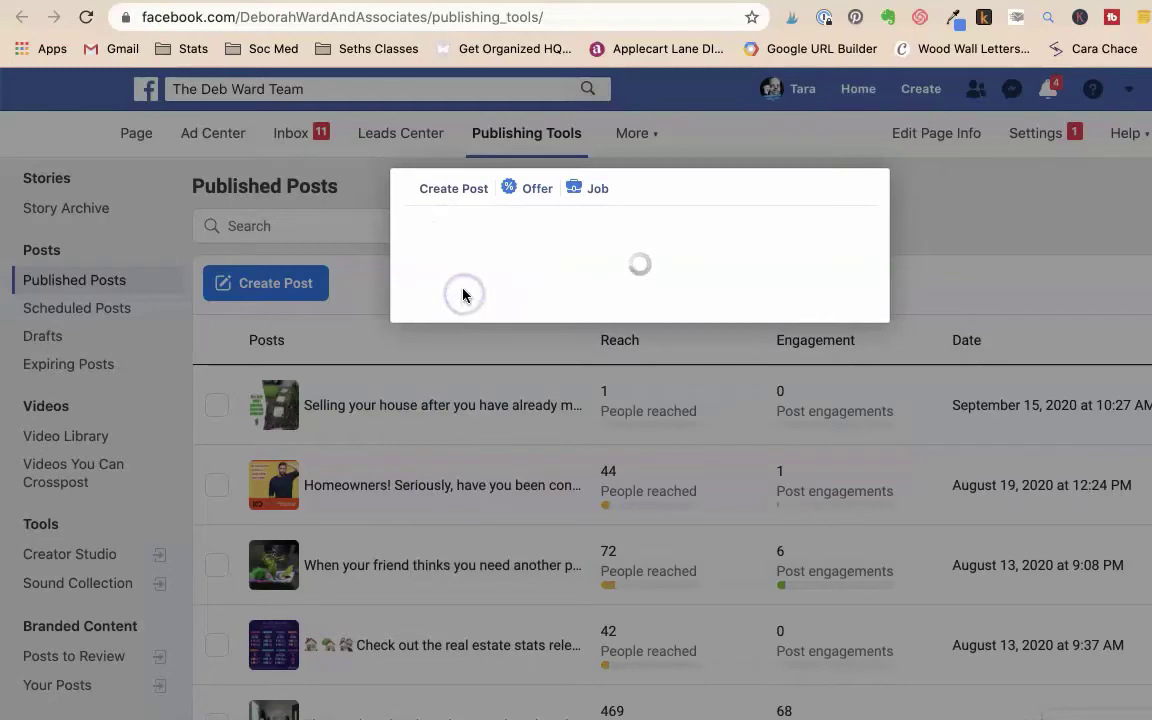
click(535, 240)
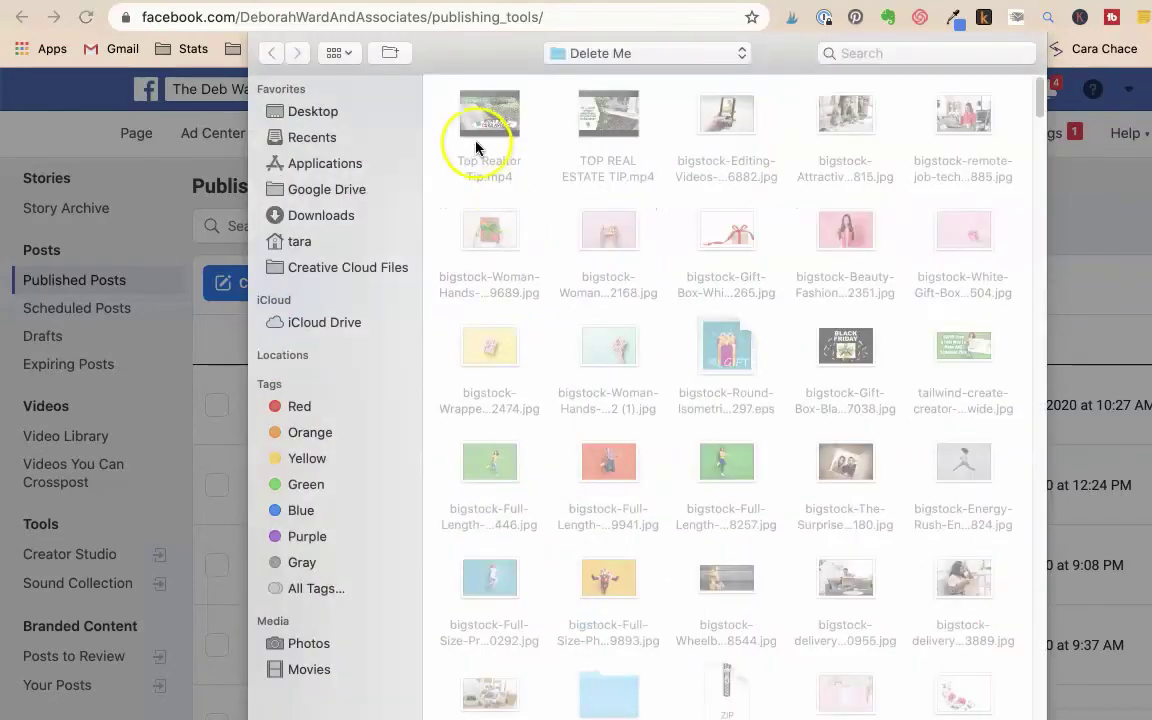
click(480, 140)
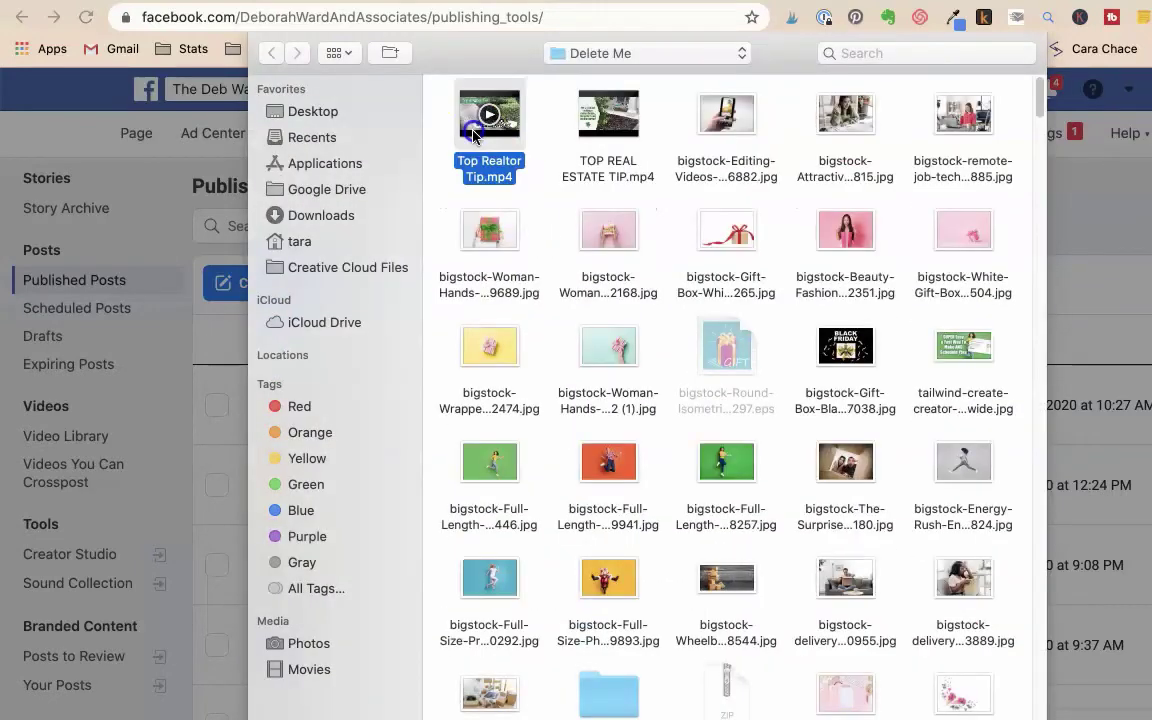
key(Return)
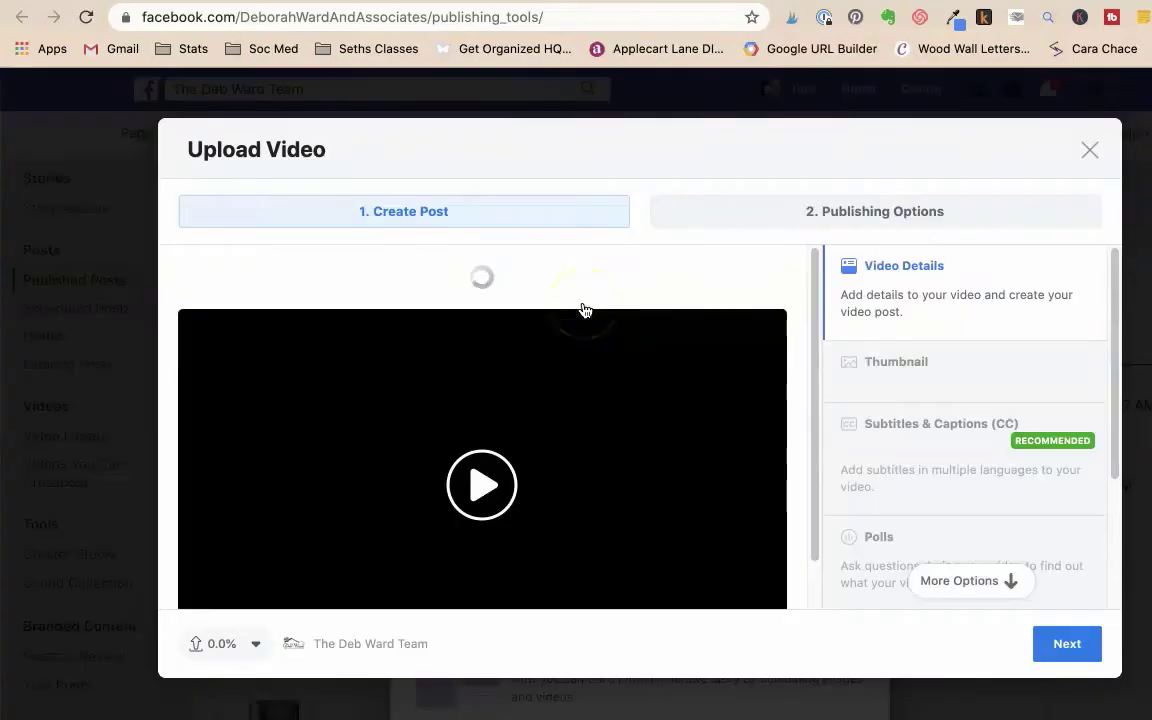
Paste the caption as the description and move its curb-appeal first line into the Title
click(427, 368)
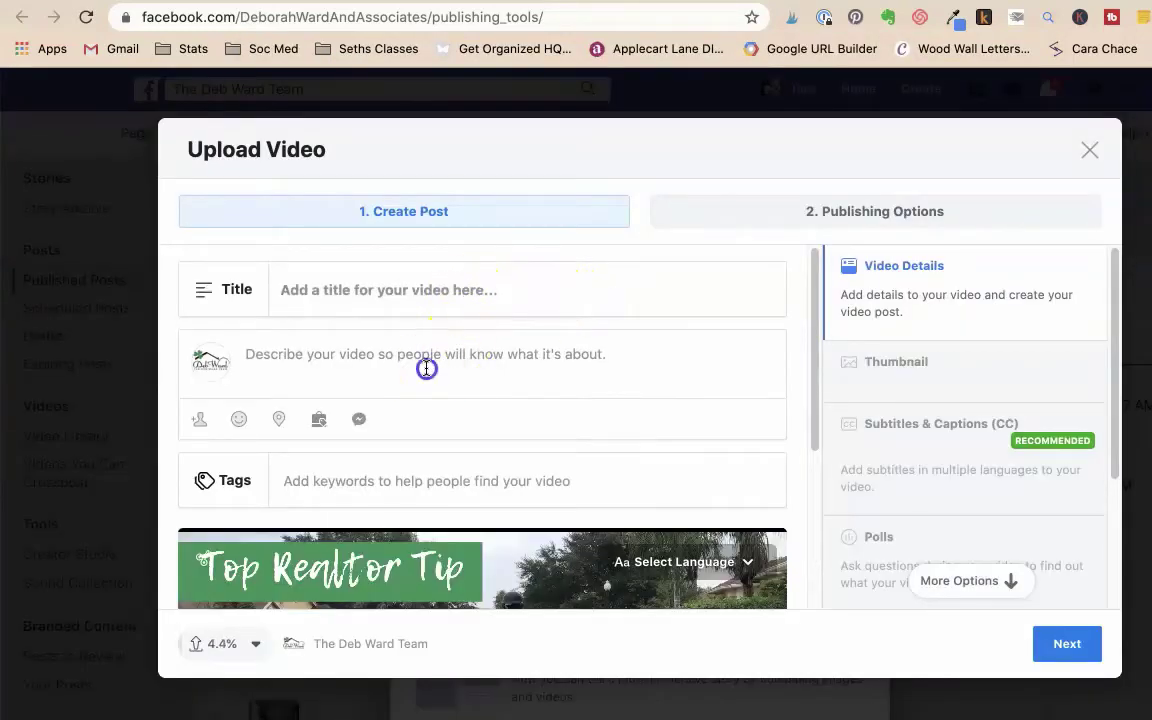
key(super+v)
triple_click(425, 362)
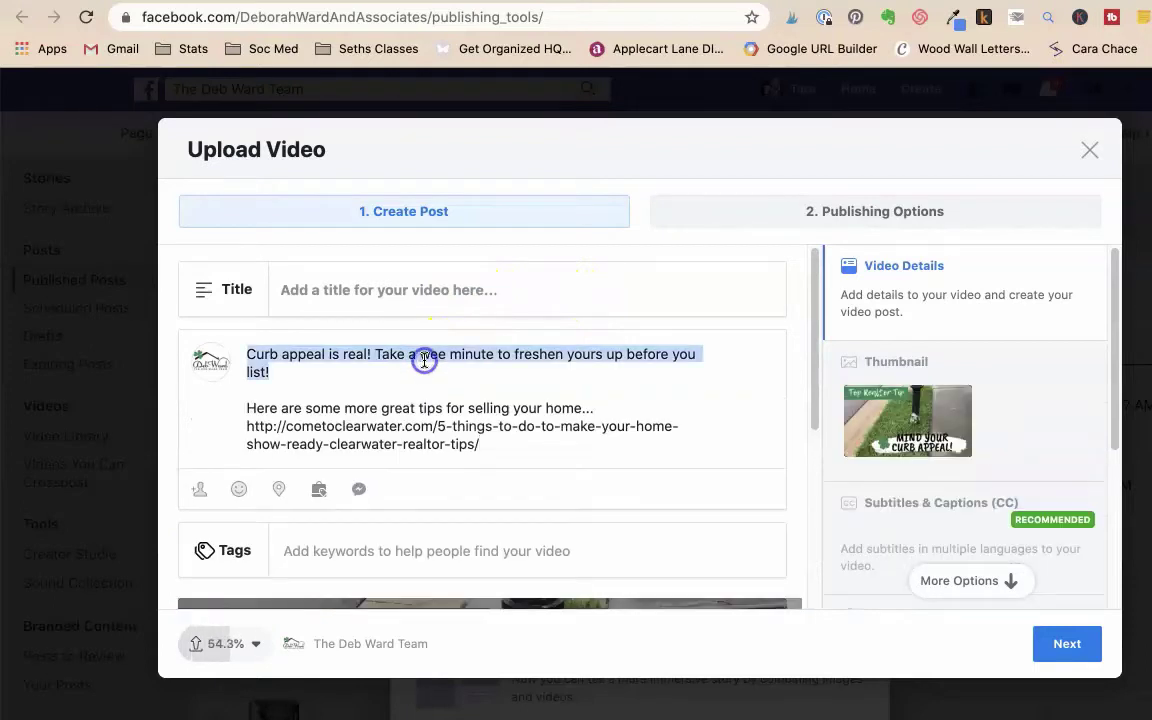
key(super+x)
click(455, 290)
key(super+v)
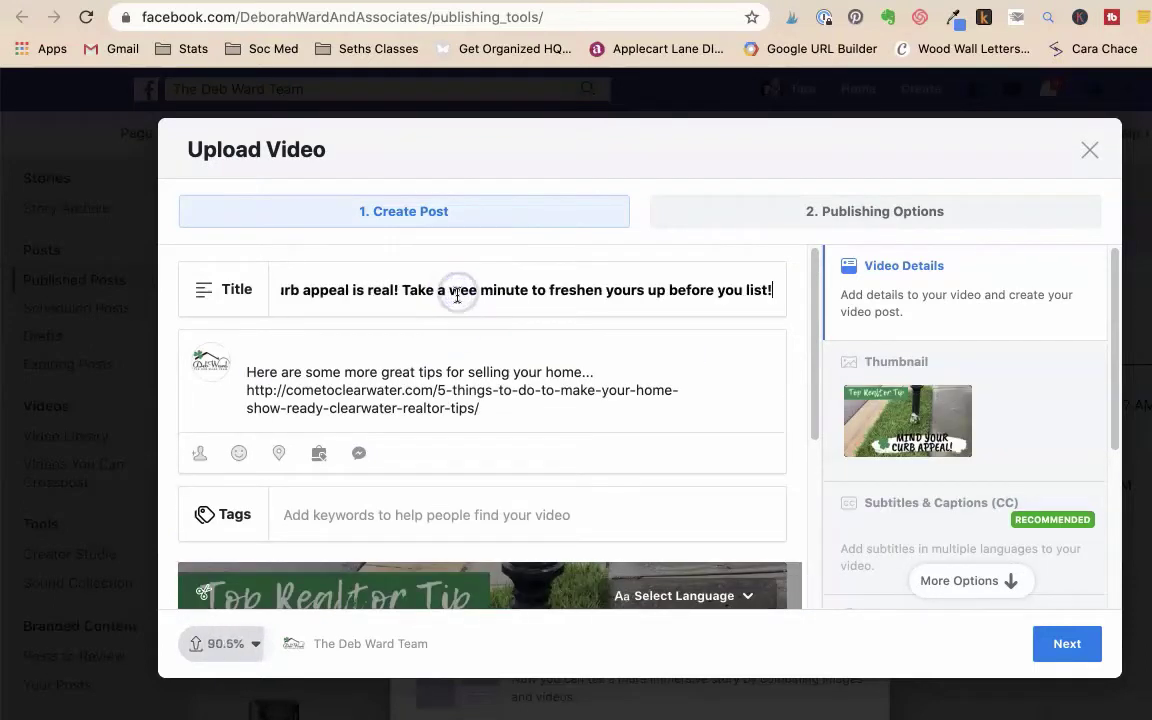
click(250, 372)
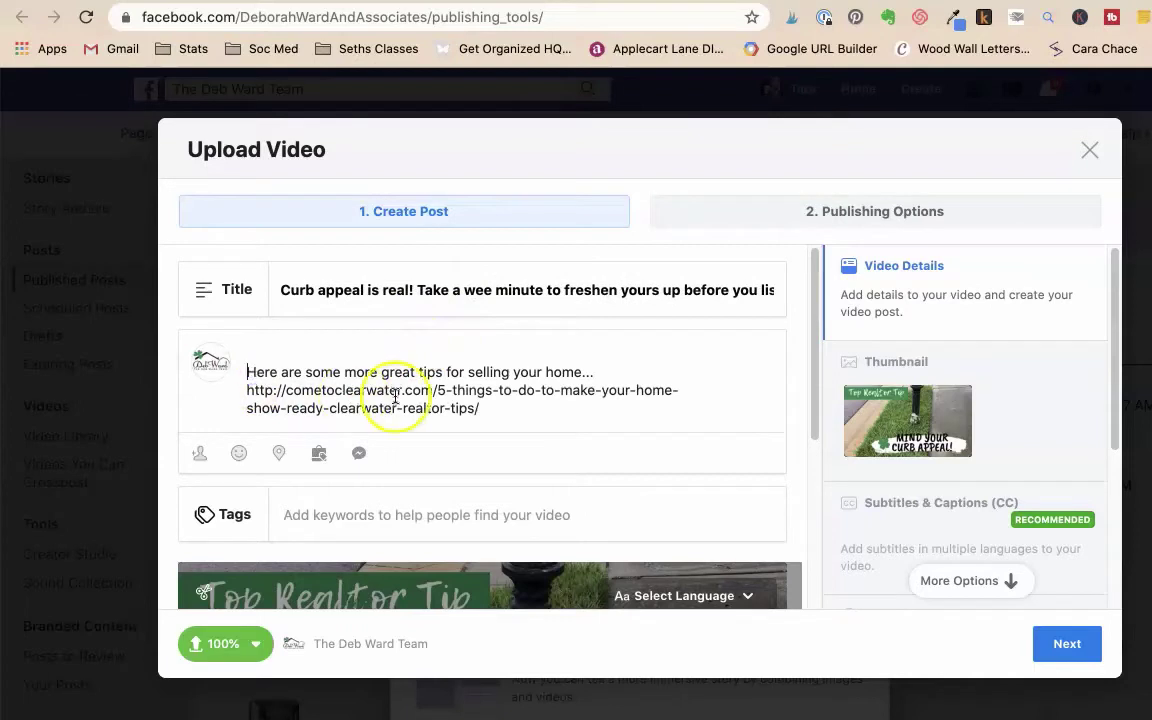
key(BackSpace)
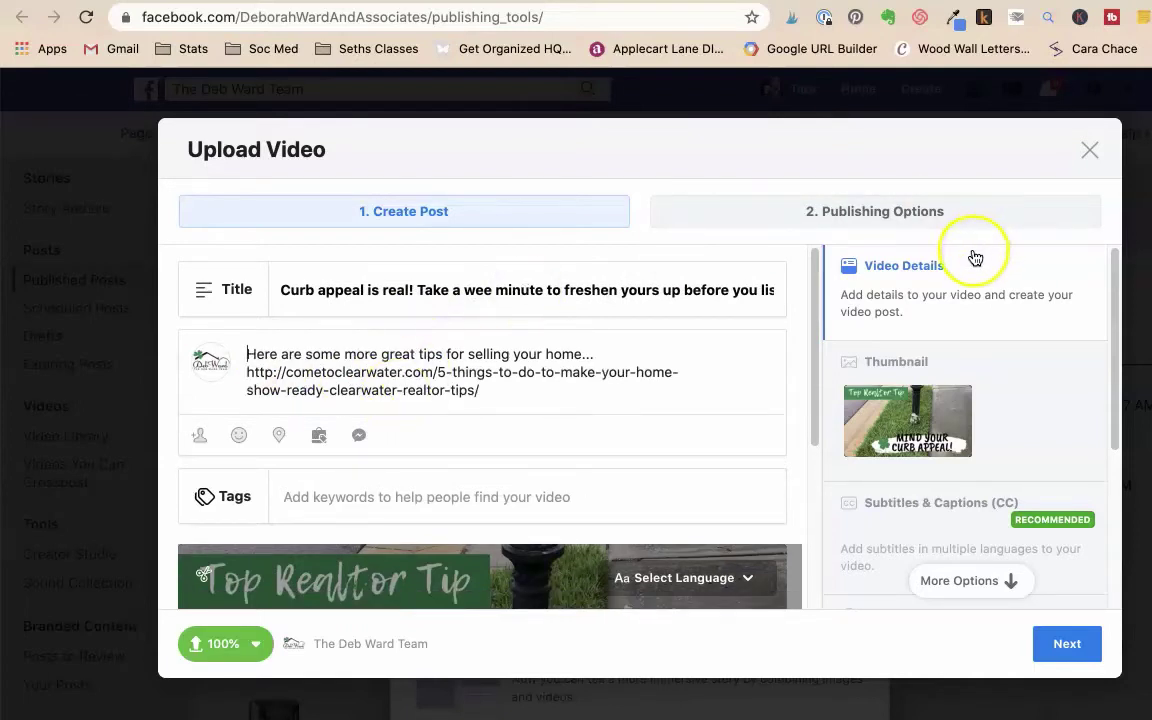
Tag the video 'real estate' and 'selling your home', then continue to Publishing Options
click(455, 505)
text(real este)
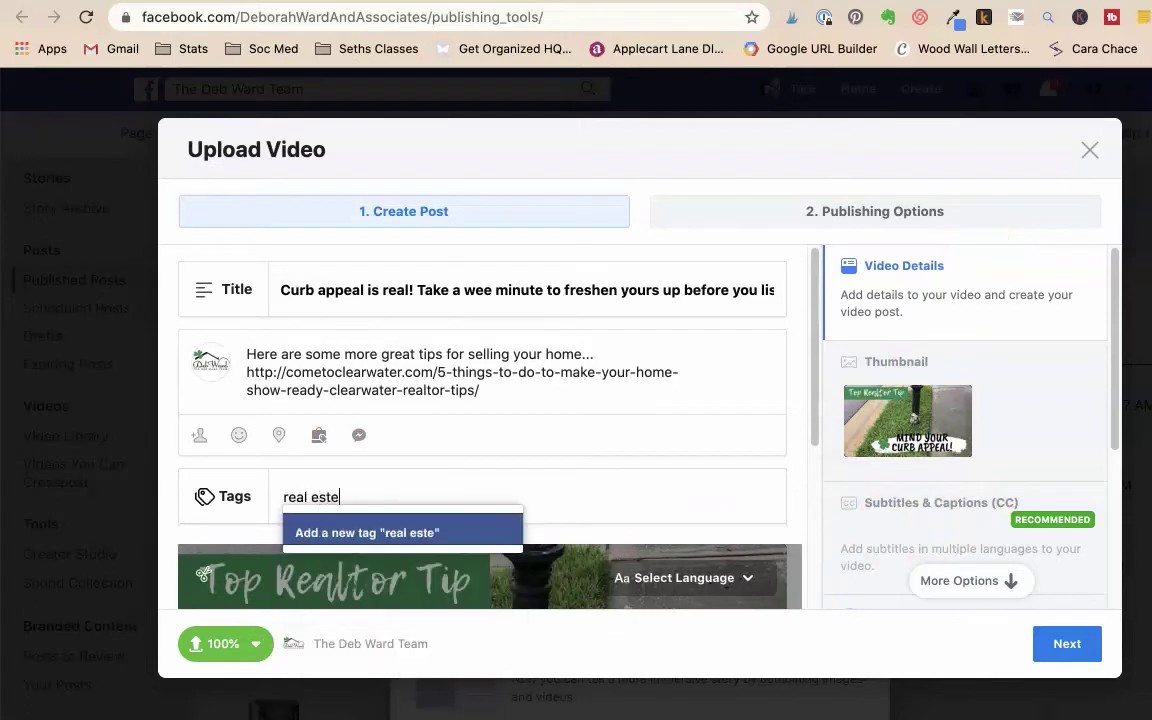
text(at)
key(BackSpace)
key(BackSpace)
key(BackSpace)
text(at)
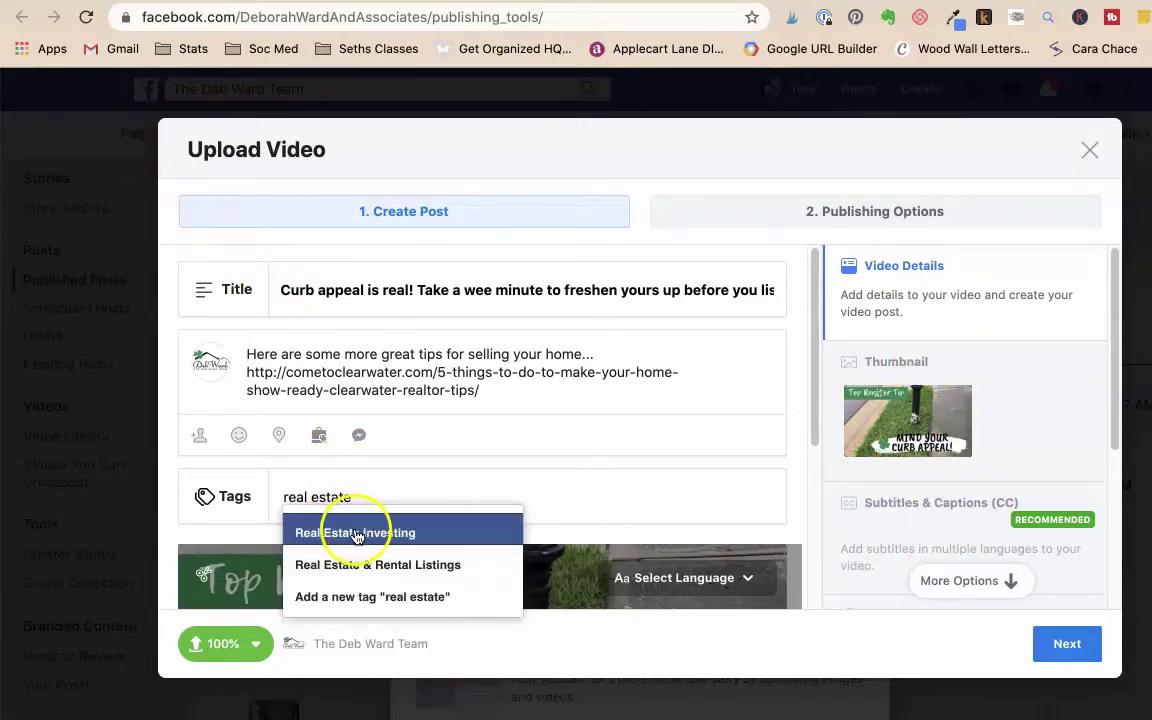
click(348, 597)
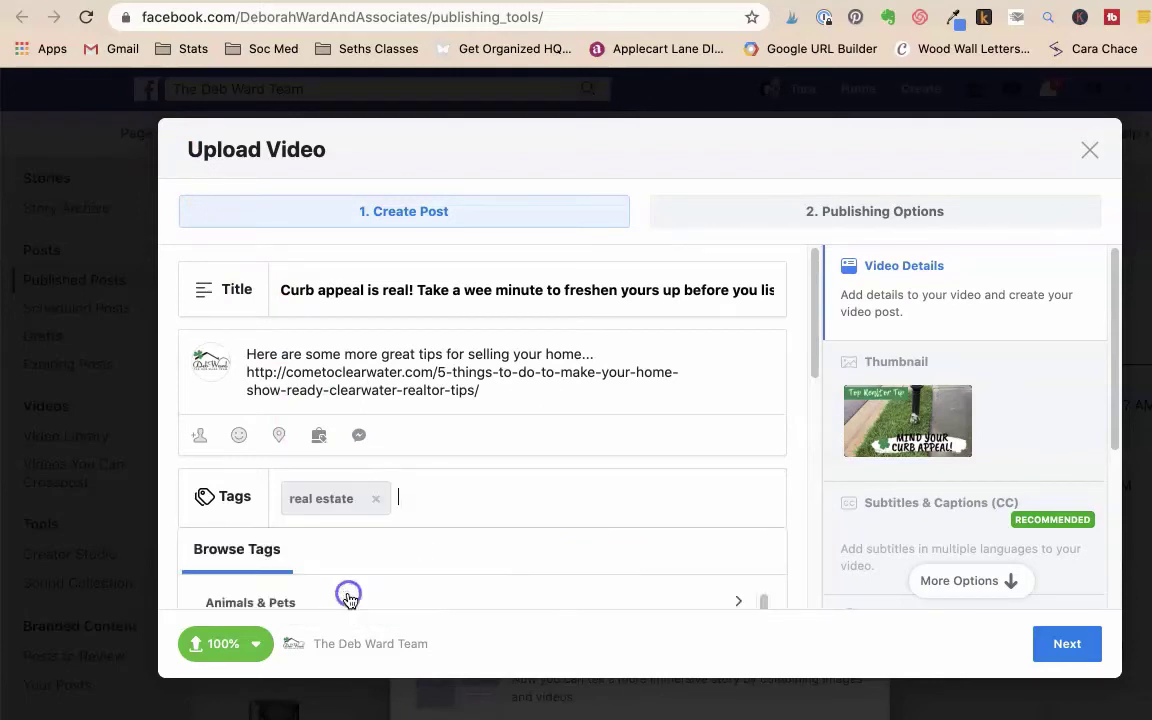
scroll(326, 560, down, 4)
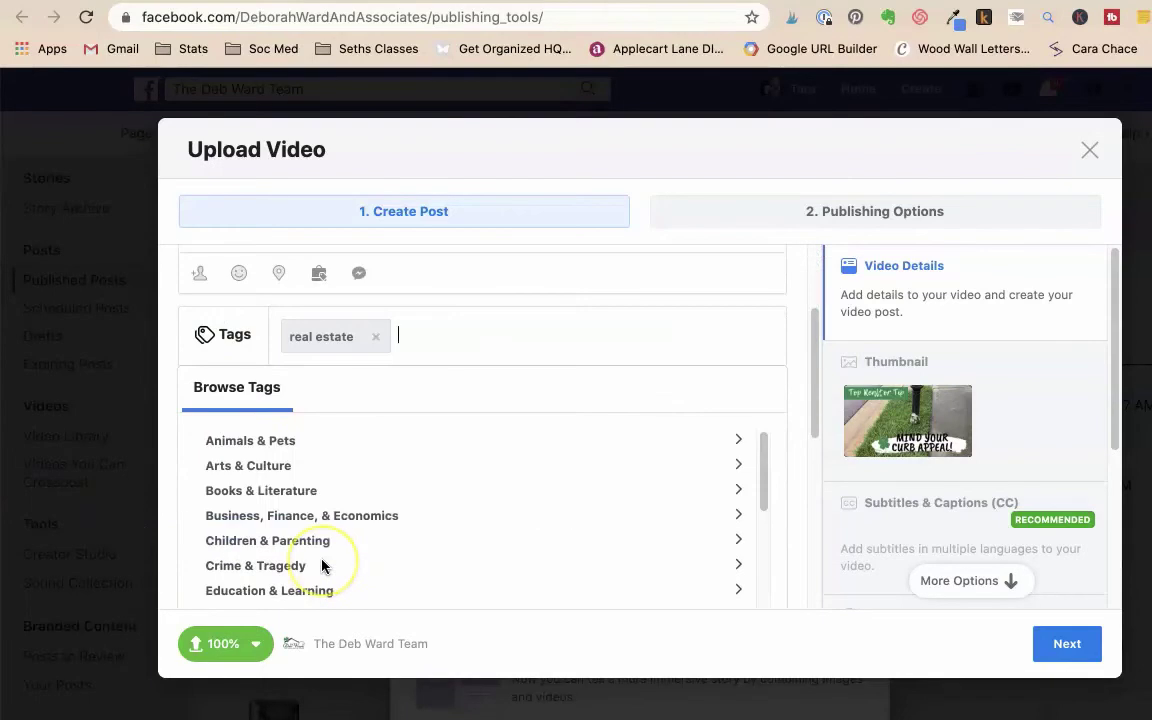
scroll(321, 566, up, 4)
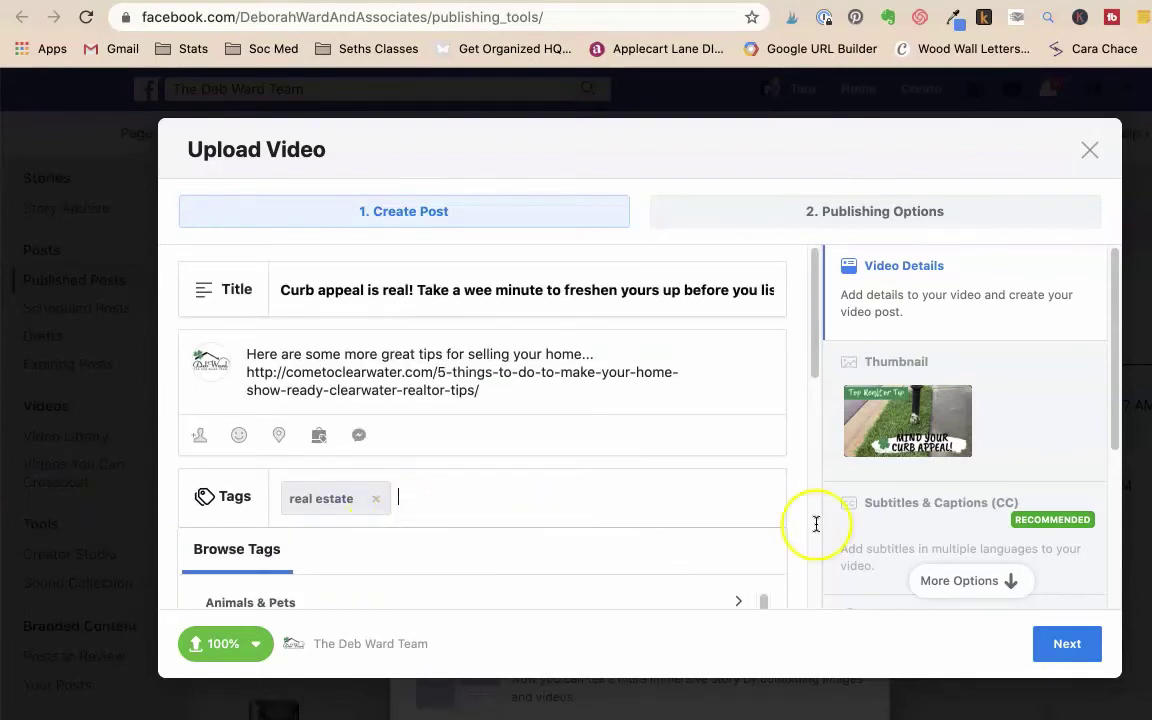
text(selling your home)
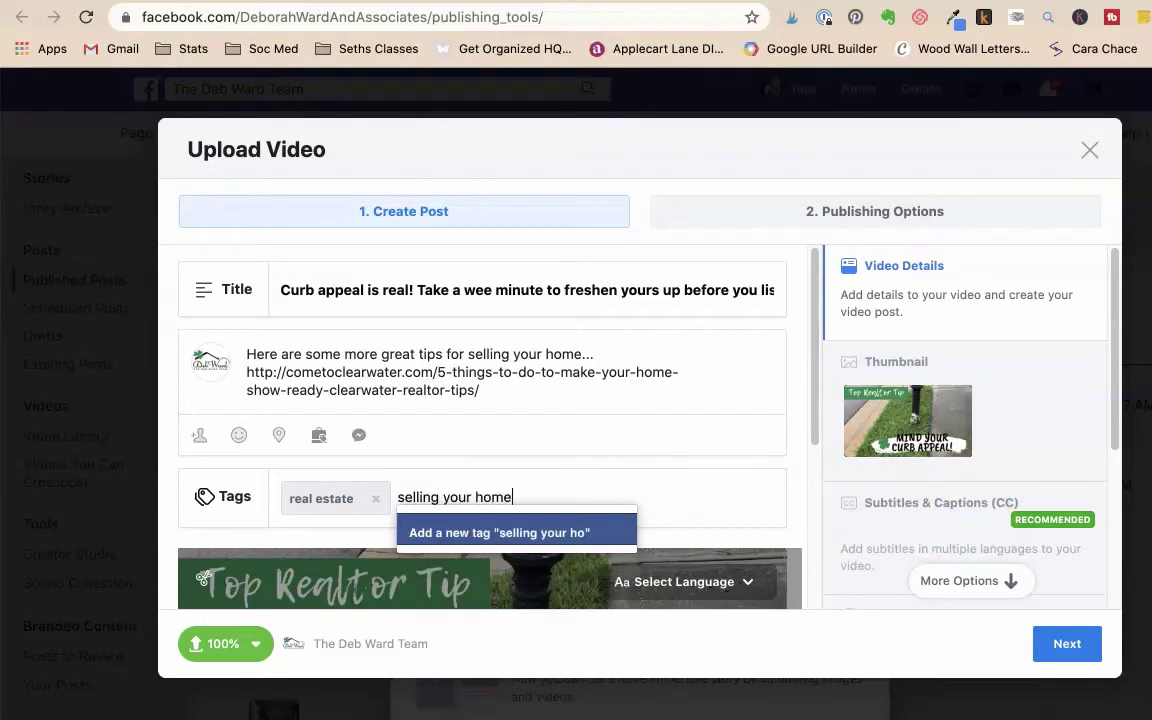
key(Return)
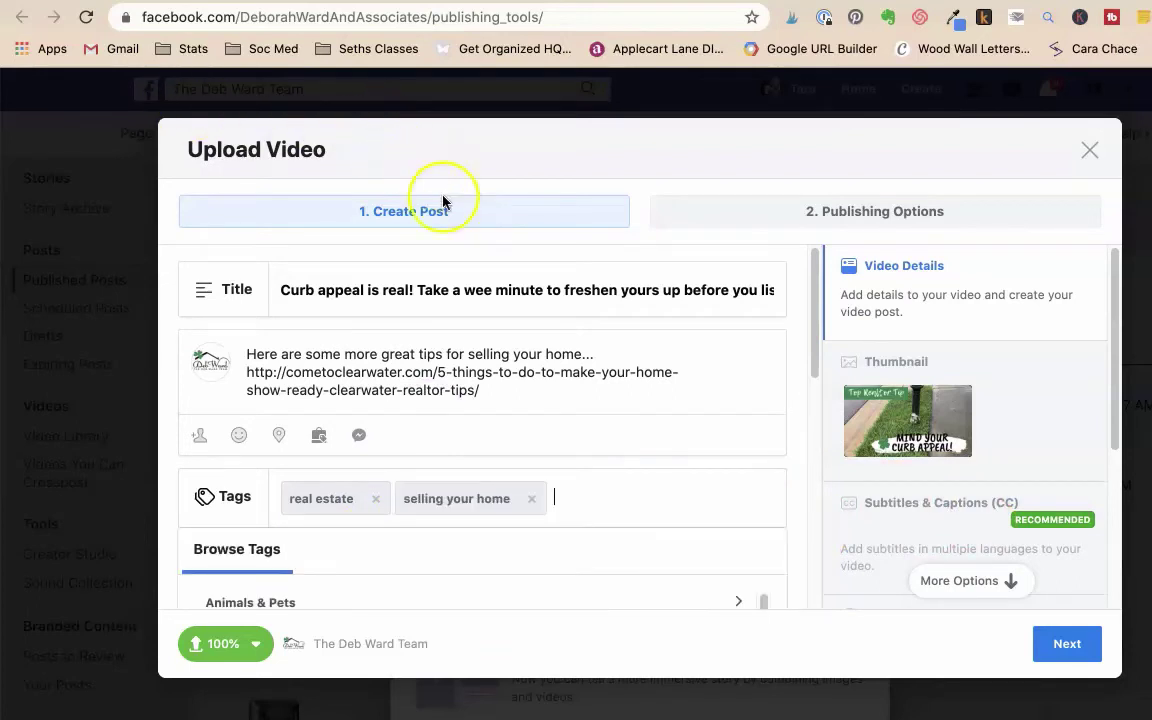
scroll(527, 391, down, 5)
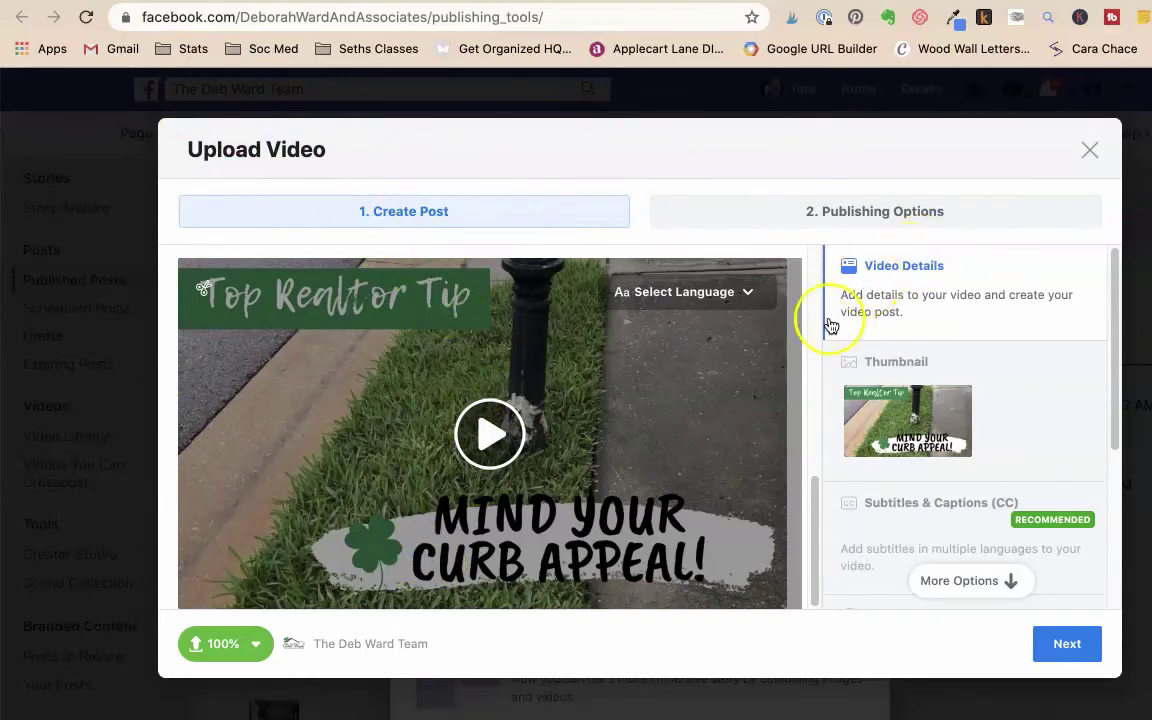
scroll(878, 503, down, 3)
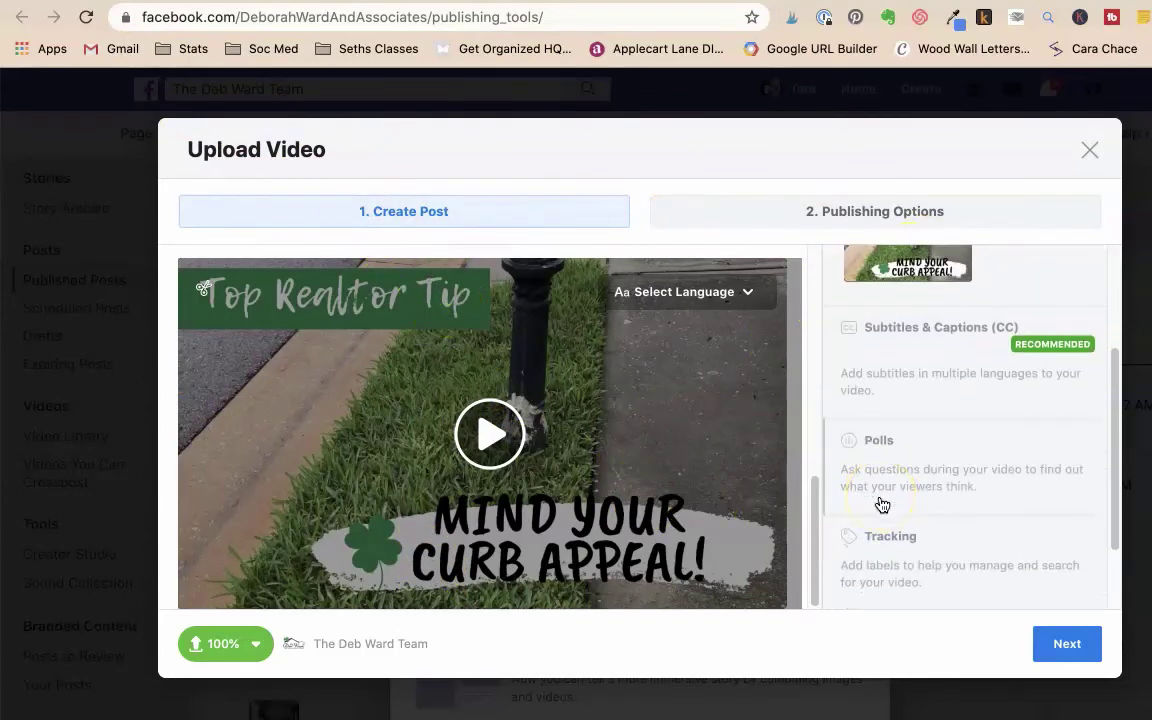
scroll(882, 504, down, 2)
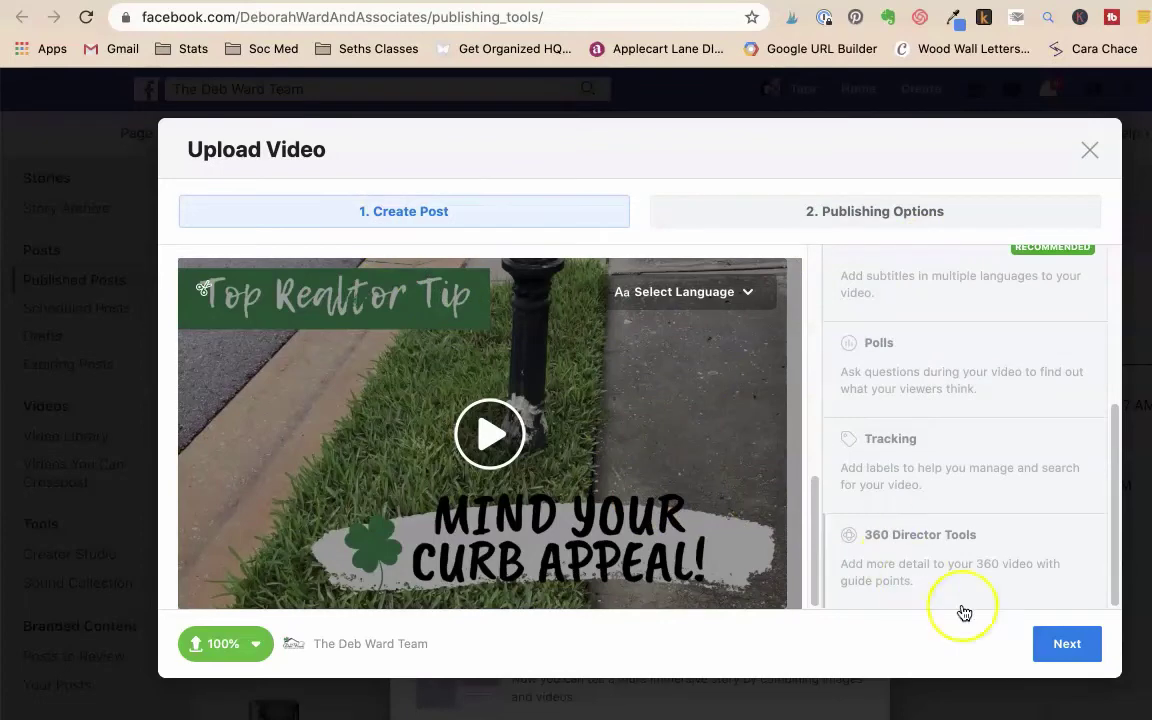
click(1040, 641)
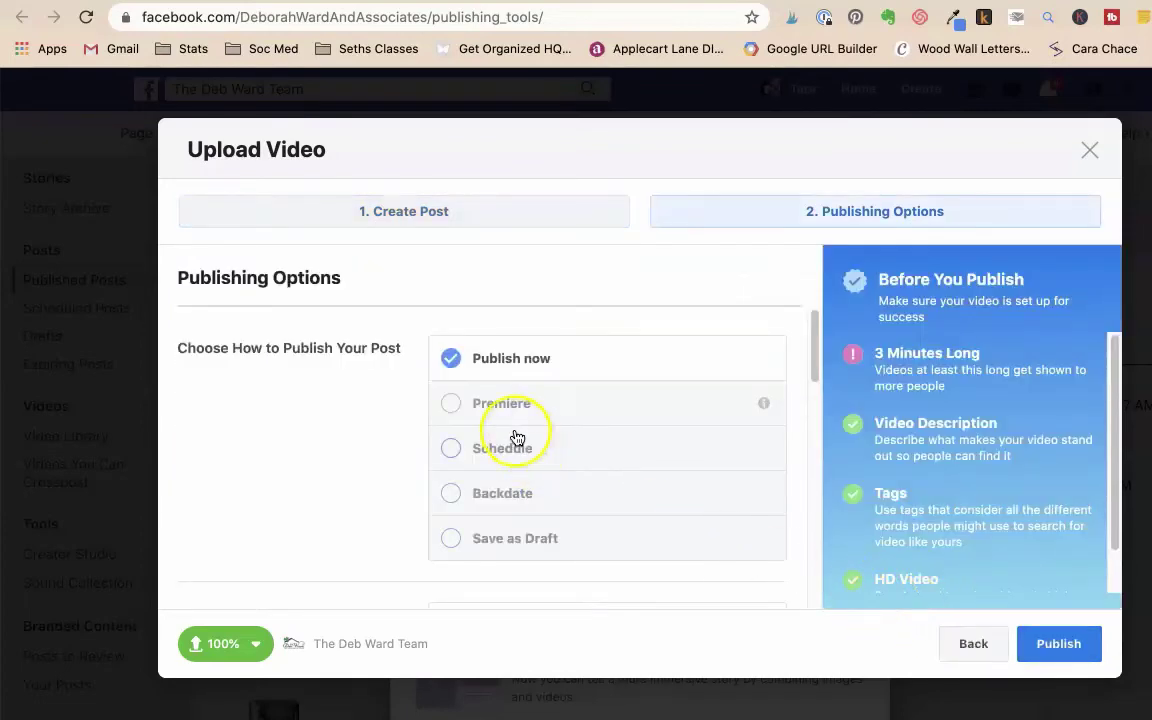
Schedule the video to publish on Sep 16, 2020 at 6:38 PM
click(451, 451)
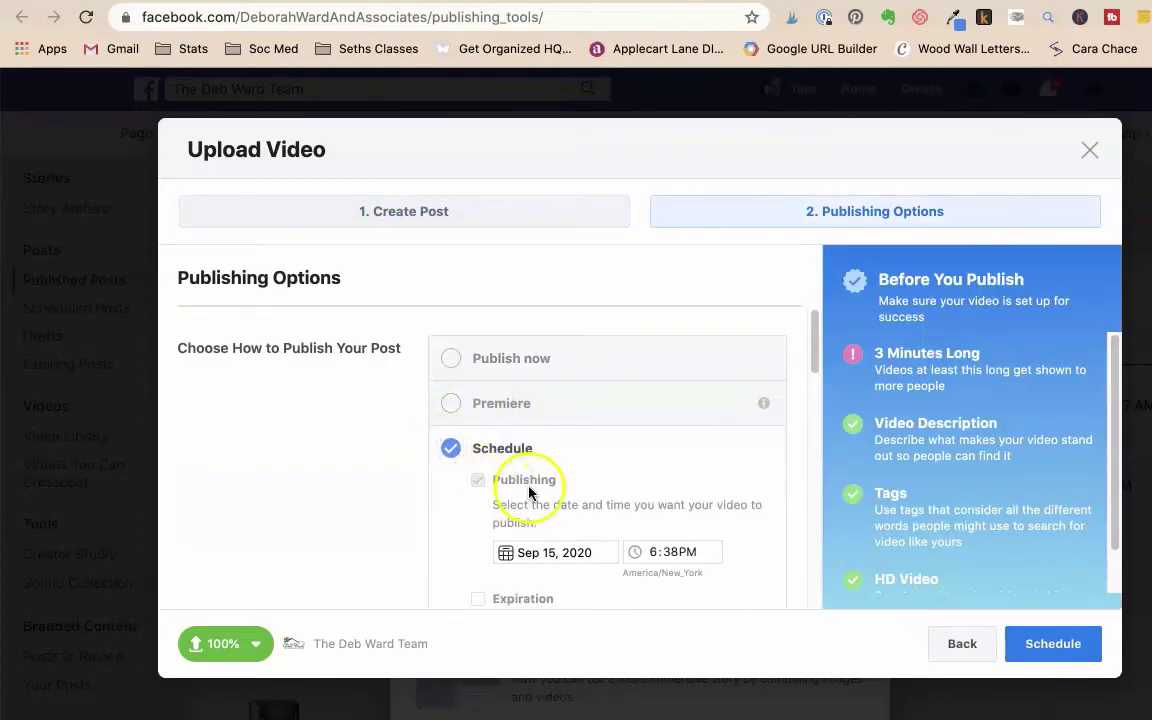
scroll(529, 493, down, 3)
click(543, 355)
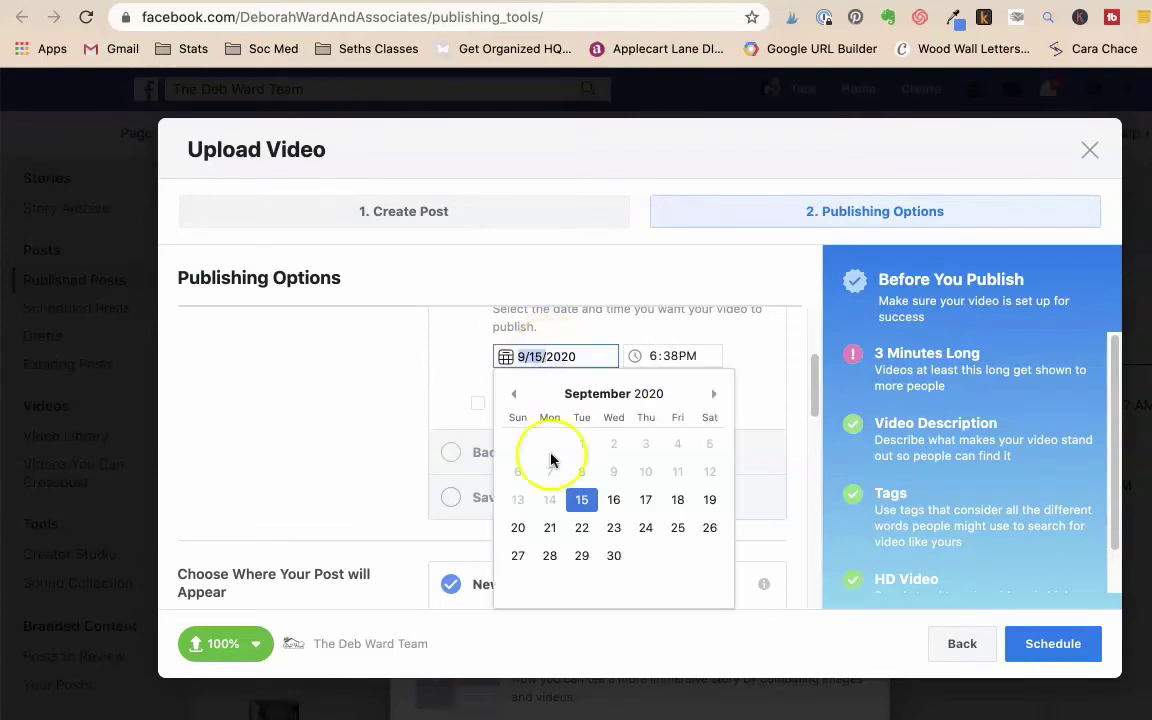
click(615, 499)
click(678, 358)
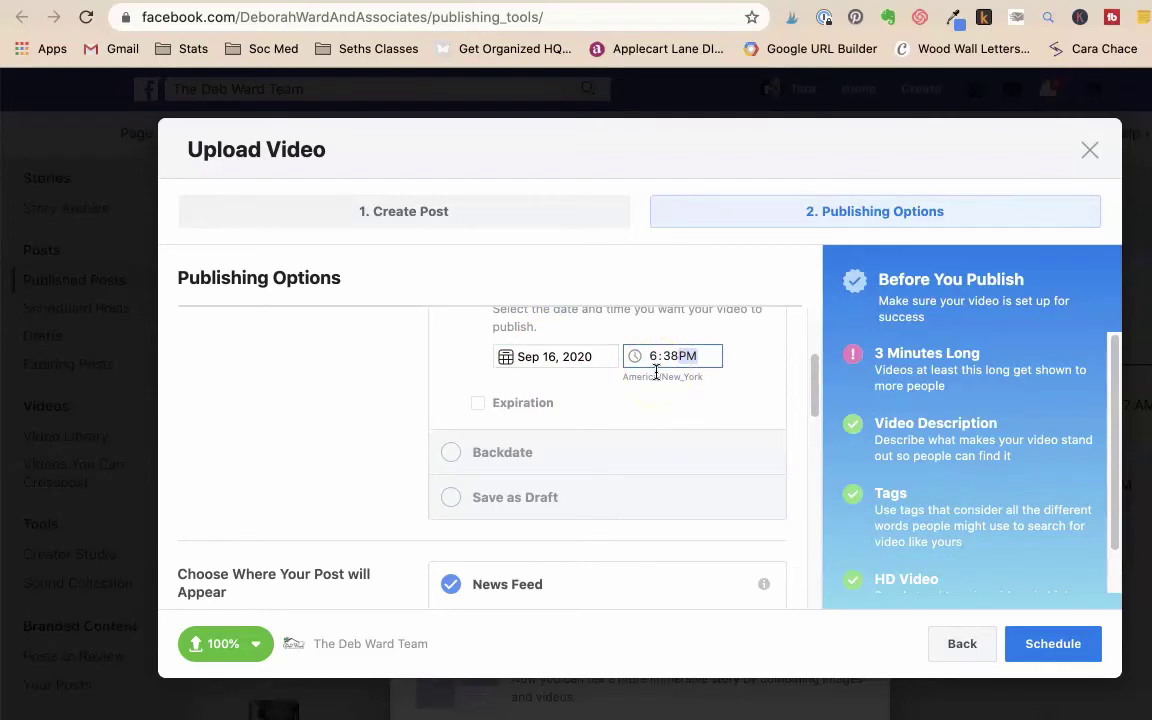
scroll(280, 521, down, 3)
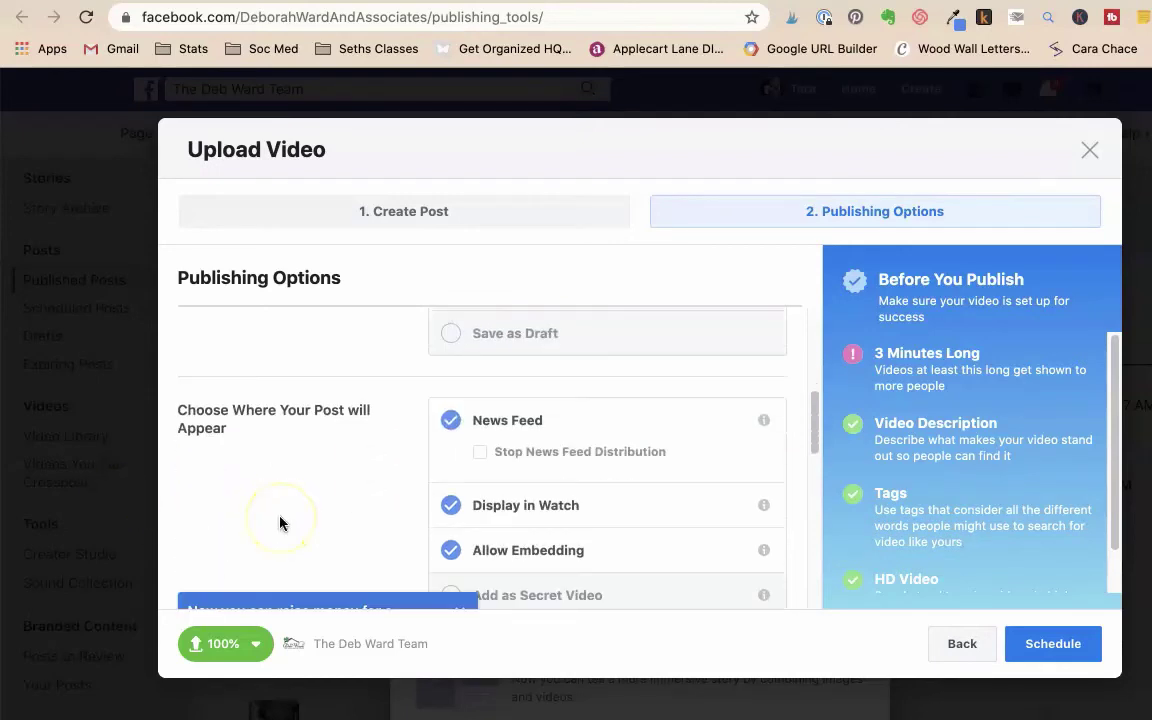
scroll(280, 521, down, 2)
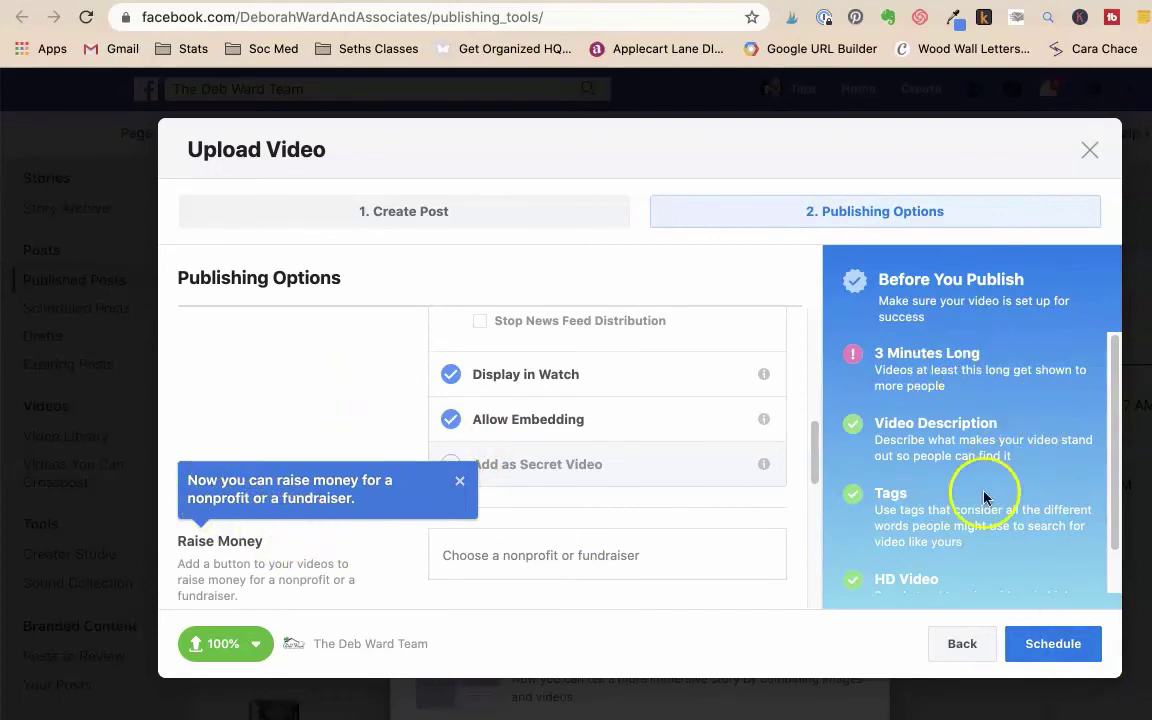
click(1080, 640)
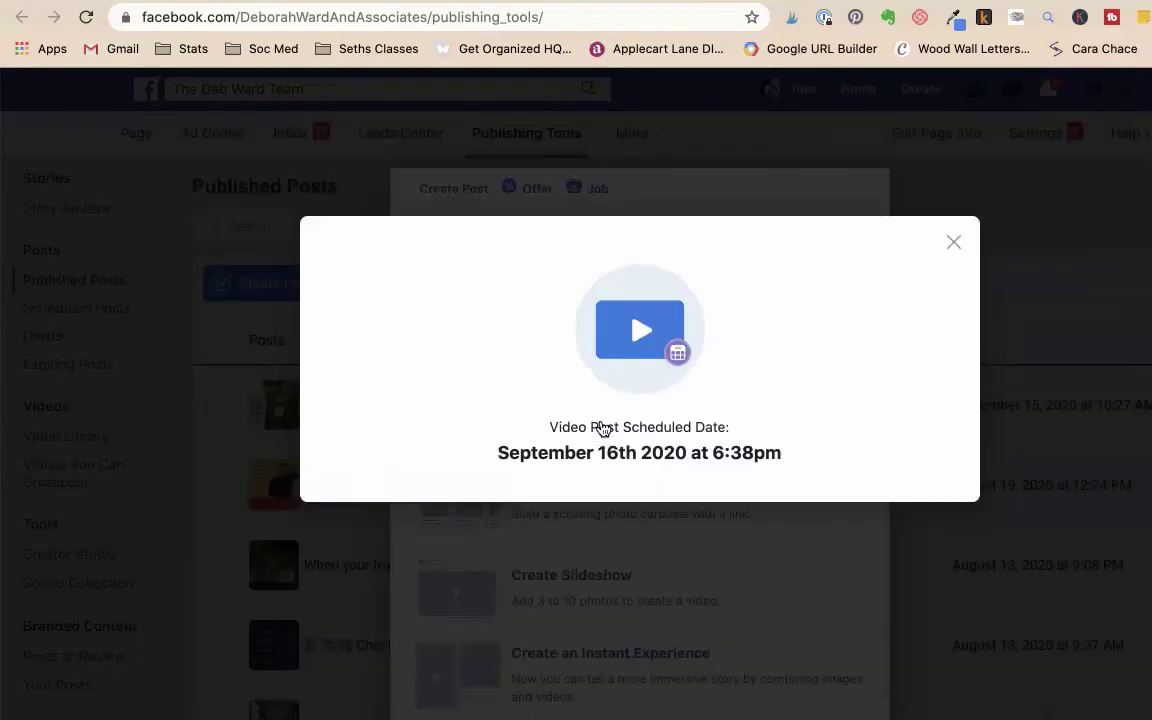
Dismiss the Sep 16, 6:38pm scheduled-date confirmation to return to Published Posts
click(625, 416)
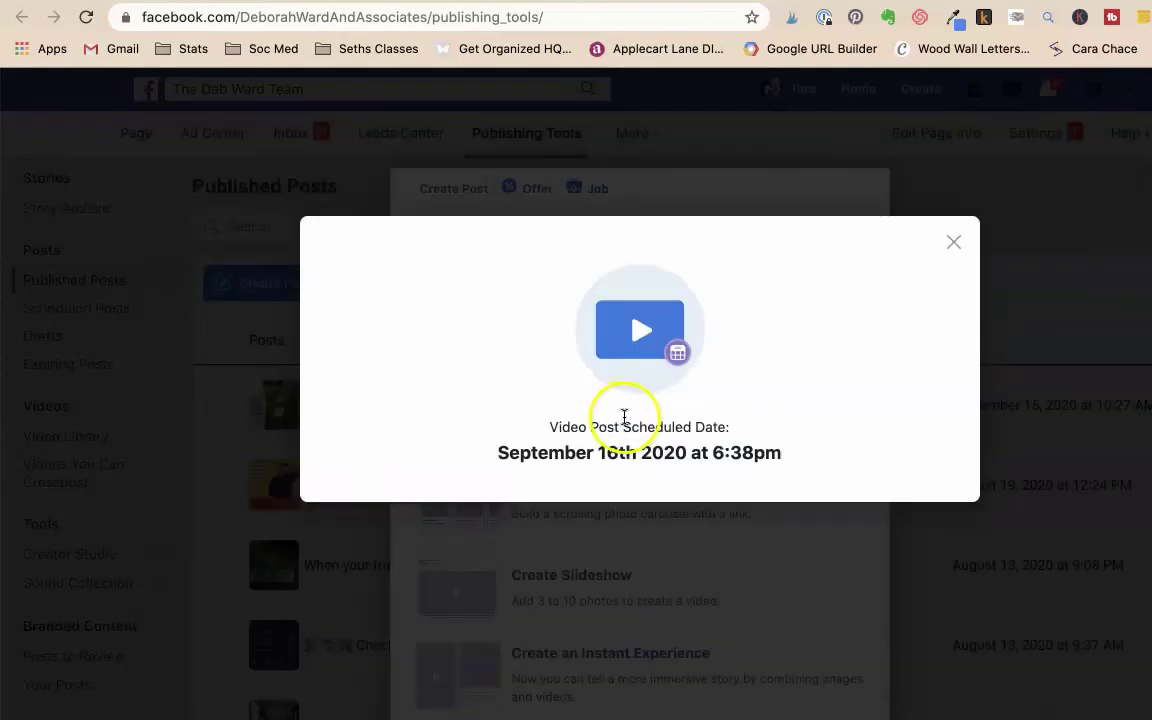
click(956, 242)
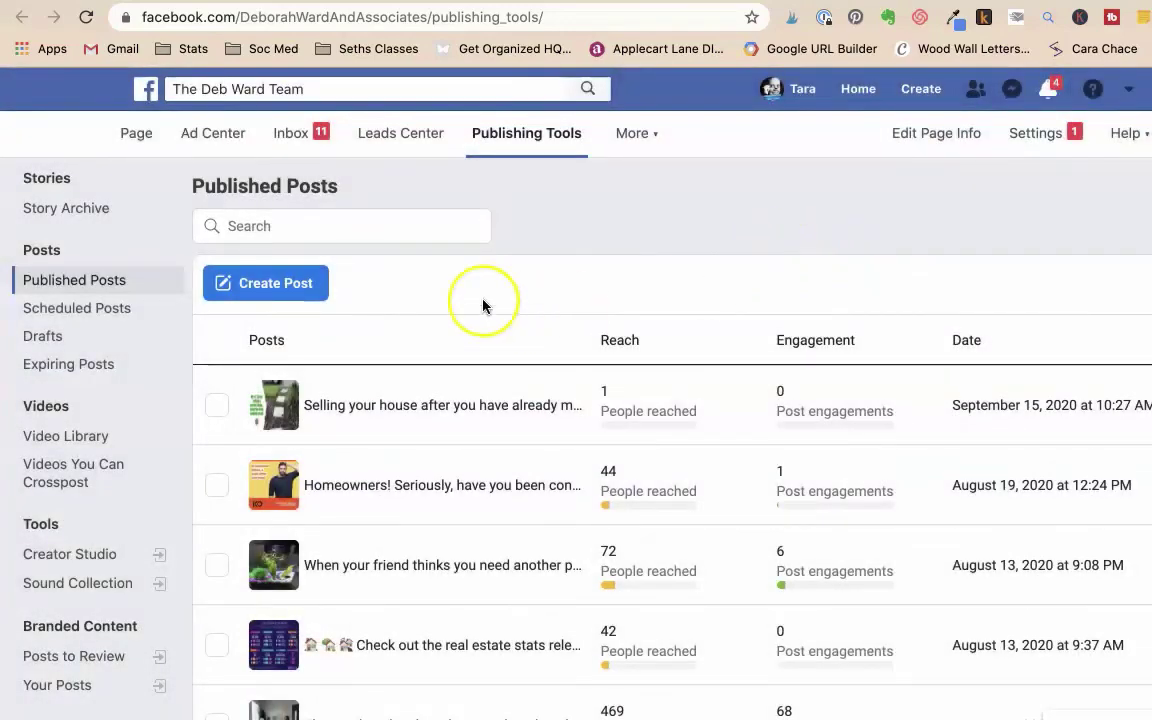